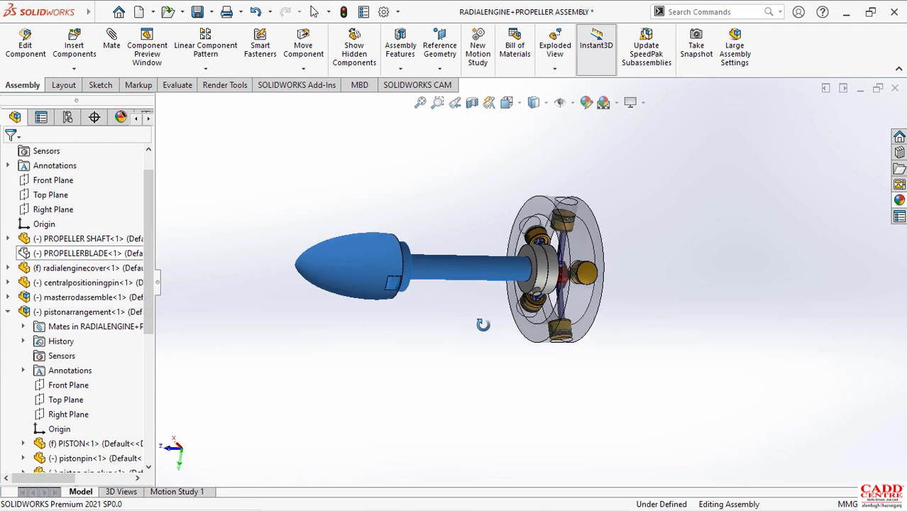
Show the hidden PROPELLERBLADE component in the radial engine and propeller assembly.
click(118, 259)
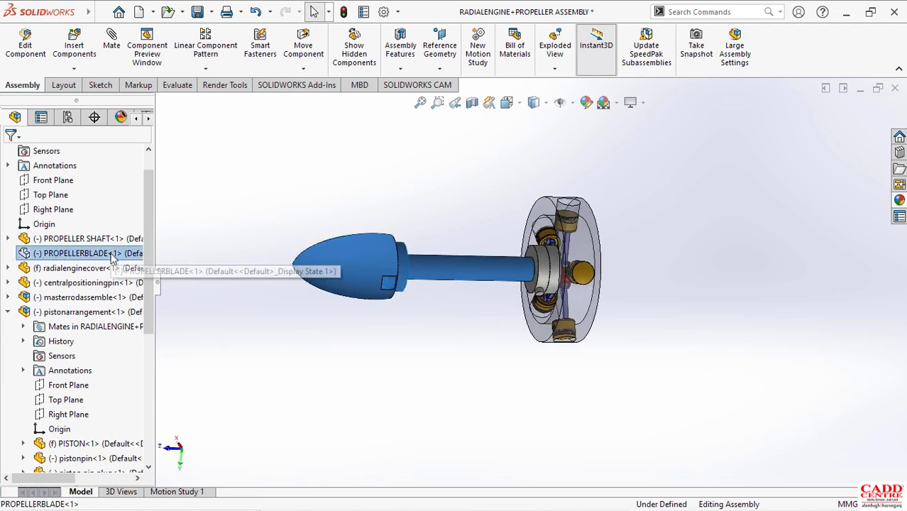
right_click(117, 258)
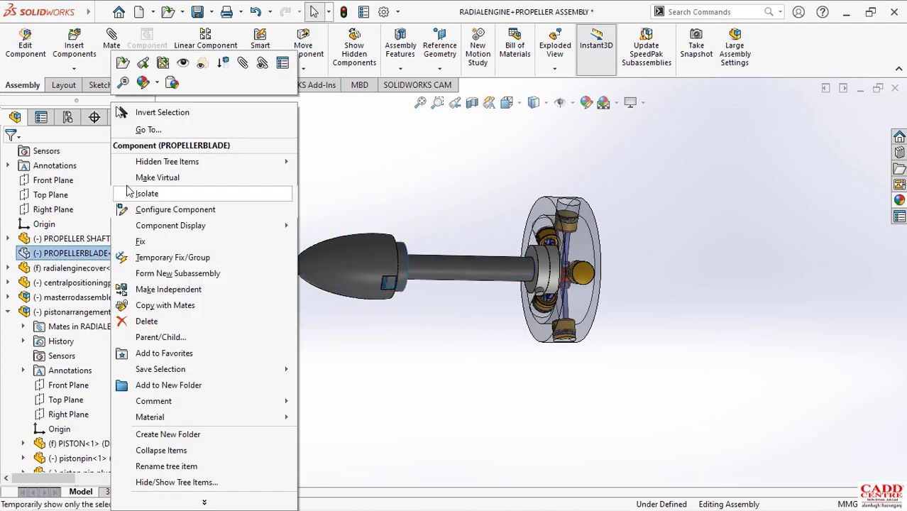
click(182, 63)
scroll(368, 235, up, 3)
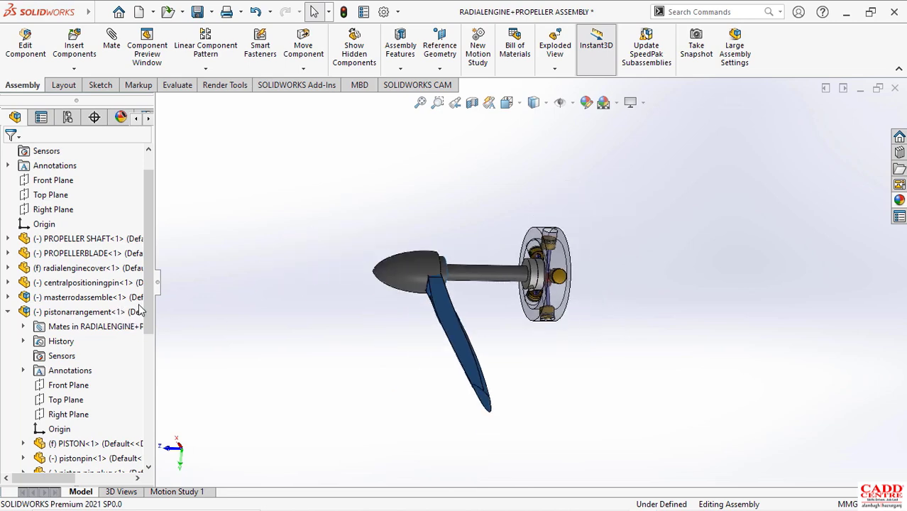
Show the patterned propeller blades belonging to LocalCirPattern2.
scroll(140, 311, down, 6)
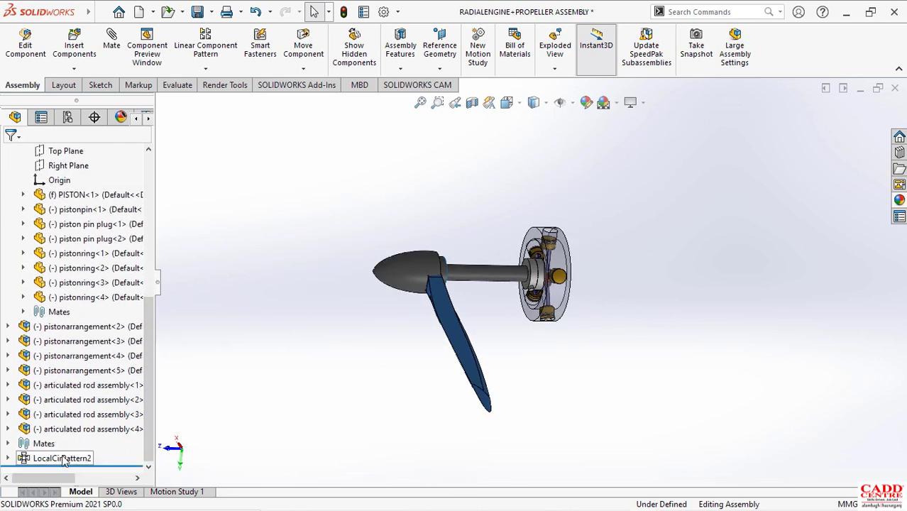
right_click(64, 460)
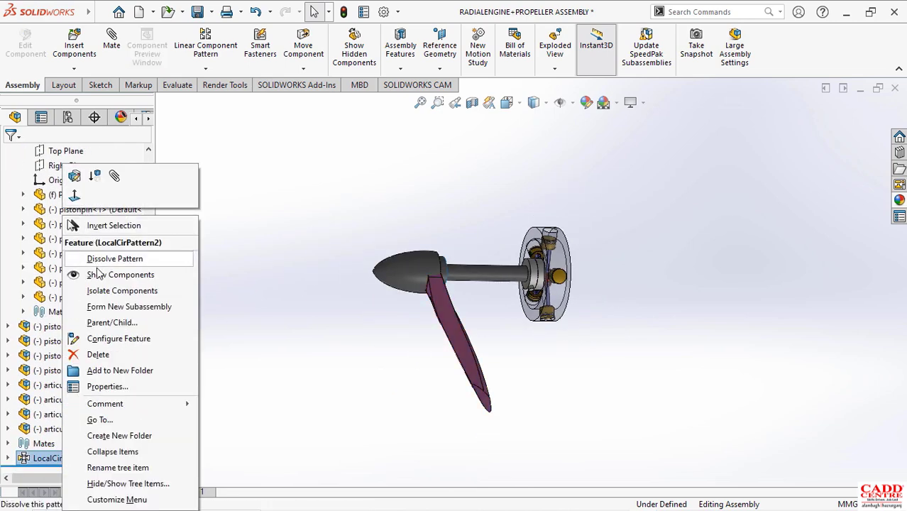
click(99, 275)
click(502, 346)
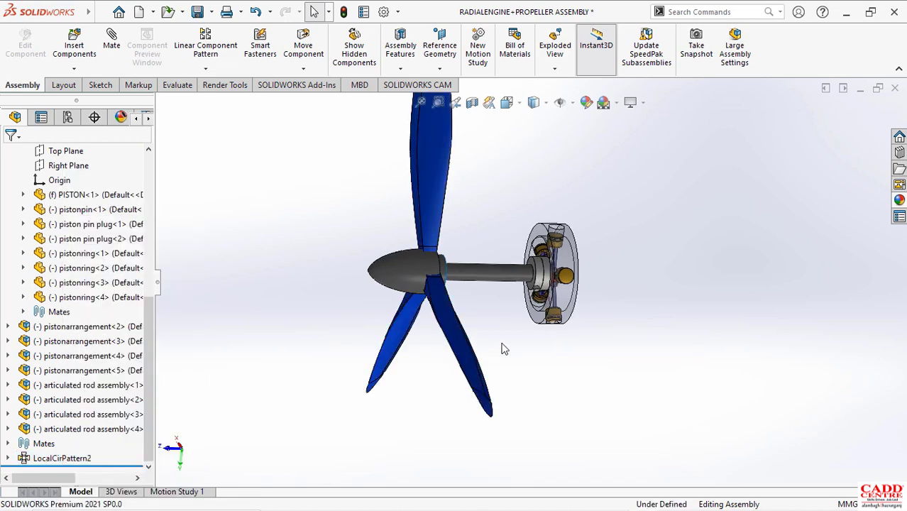
Rotate the central positioning pin with Move Component in Free Drag mode to drive the propeller and pistons.
middle_drag(502, 347, 551, 230)
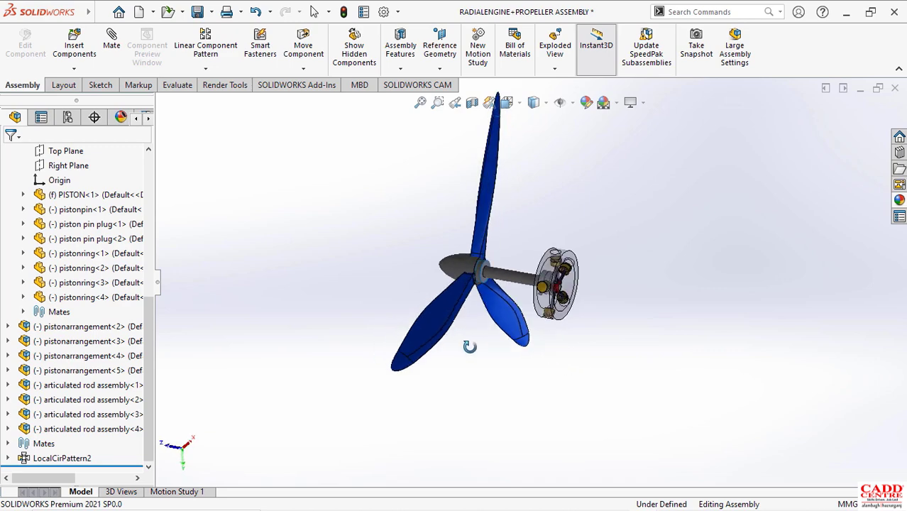
scroll(532, 271, down, 5)
mouse_move(526, 275)
middle_down()
mouse_move(520, 269)
mouse_move(527, 284)
mouse_move(537, 267)
middle_up()
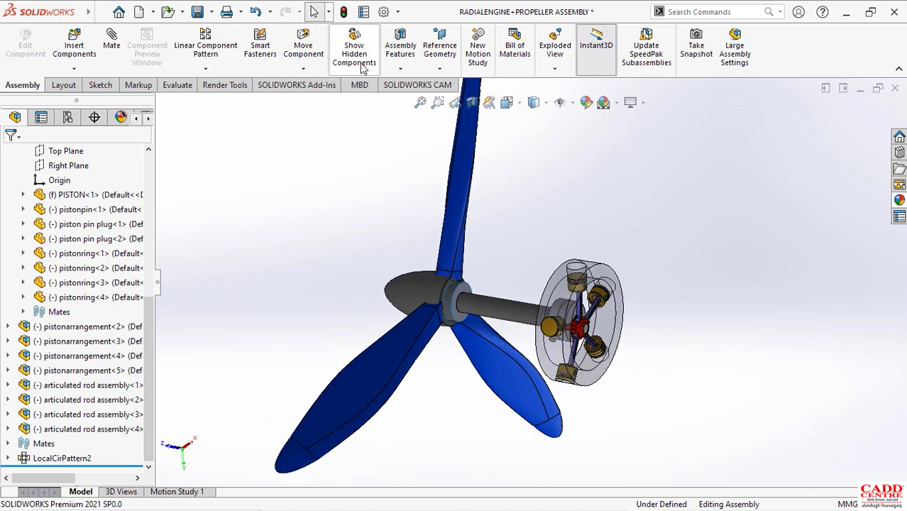
click(304, 69)
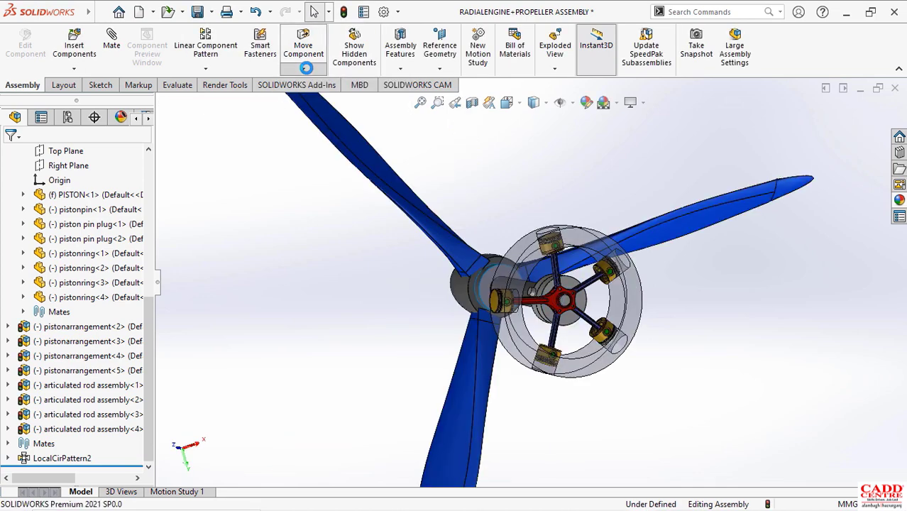
click(305, 68)
click(316, 89)
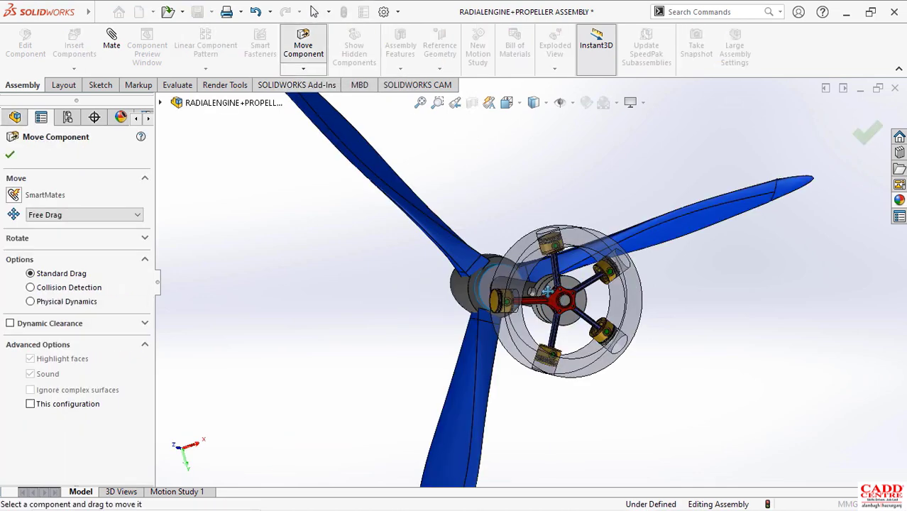
middle_drag(522, 284, 535, 283)
scroll(534, 283, down, 2)
scroll(534, 283, up, 2)
drag(534, 283, 507, 236)
scroll(524, 223, up, 1)
scroll(524, 224, down, 3)
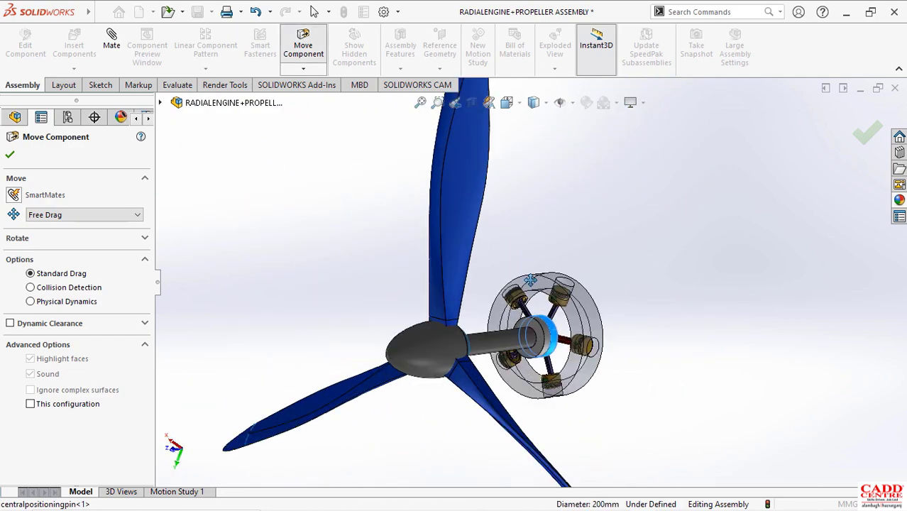
mouse_move(545, 340)
mouse_down()
mouse_move(493, 338)
mouse_move(523, 361)
mouse_move(626, 344)
mouse_move(537, 364)
mouse_move(549, 353)
mouse_up()
scroll(531, 312, up, 3)
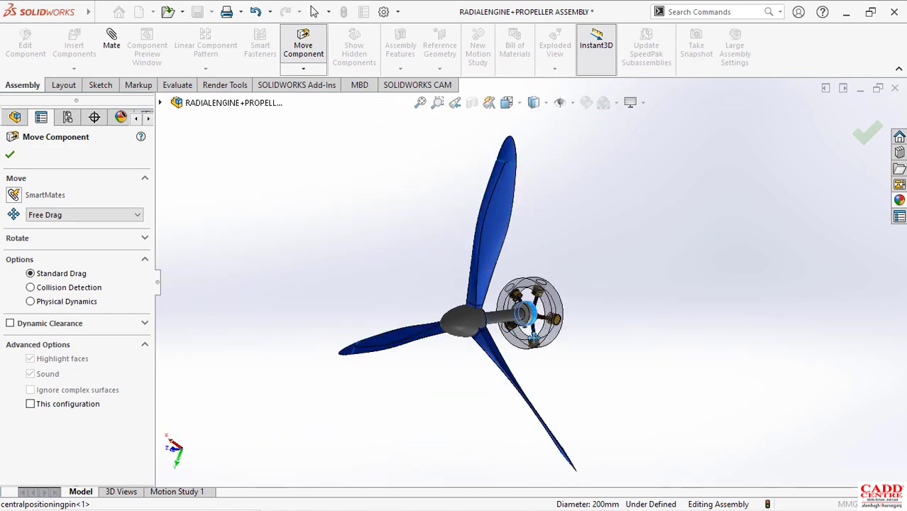
drag(569, 338, 491, 325)
View the engine from behind, move the mechanism again to demonstrate the piston strokes, and finish Move Component.
middle_drag(522, 318, 403, 305)
scroll(511, 304, down, 2)
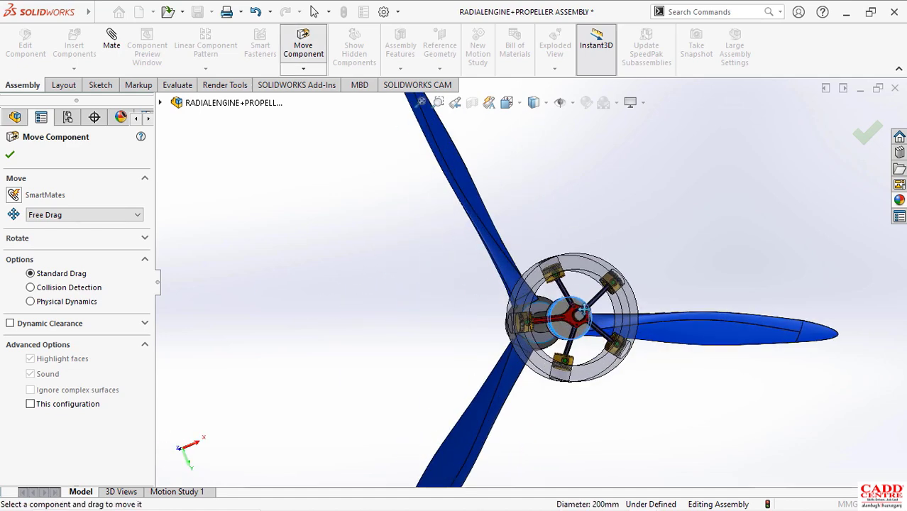
scroll(512, 301, up, 2)
scroll(555, 294, down, 2)
scroll(538, 295, down, 3)
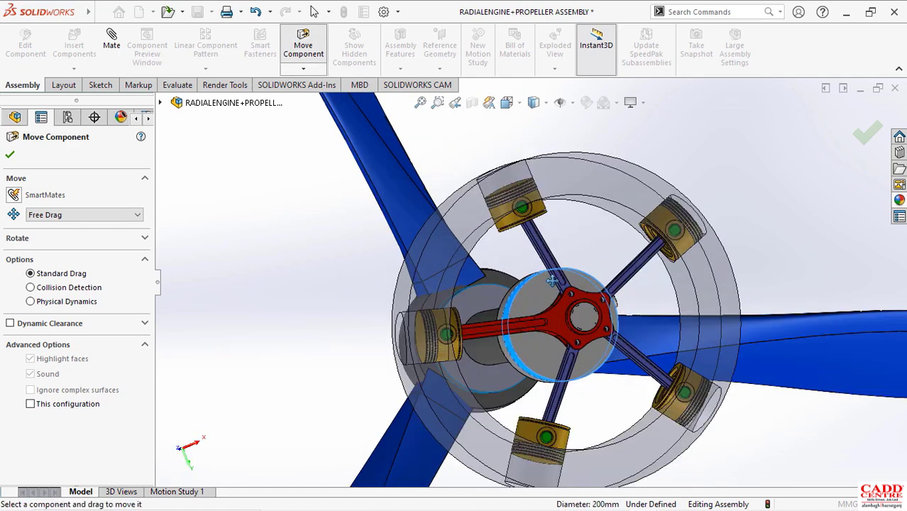
drag(486, 344, 497, 198)
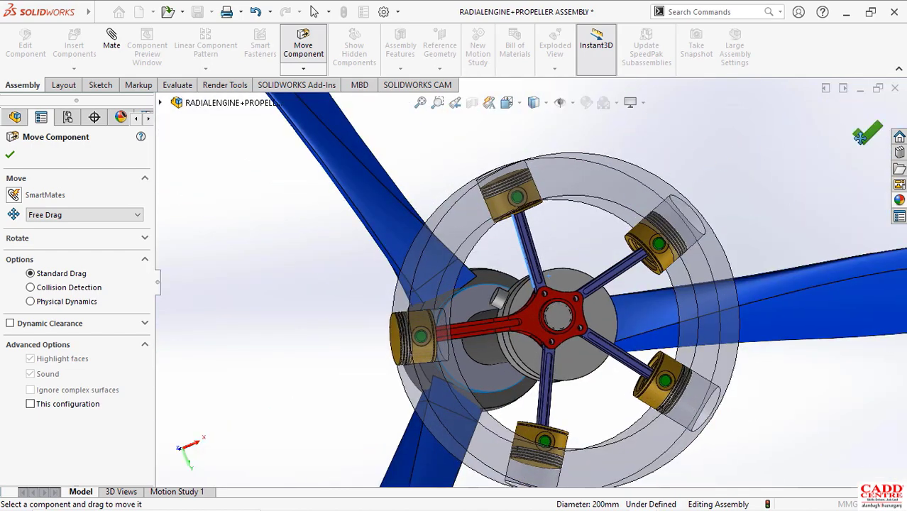
click(867, 132)
Make the VINTAGEPLANEBODY component transparent in the VINTAGE PLANE FINALASSEMBLY.
scroll(536, 227, up, 8)
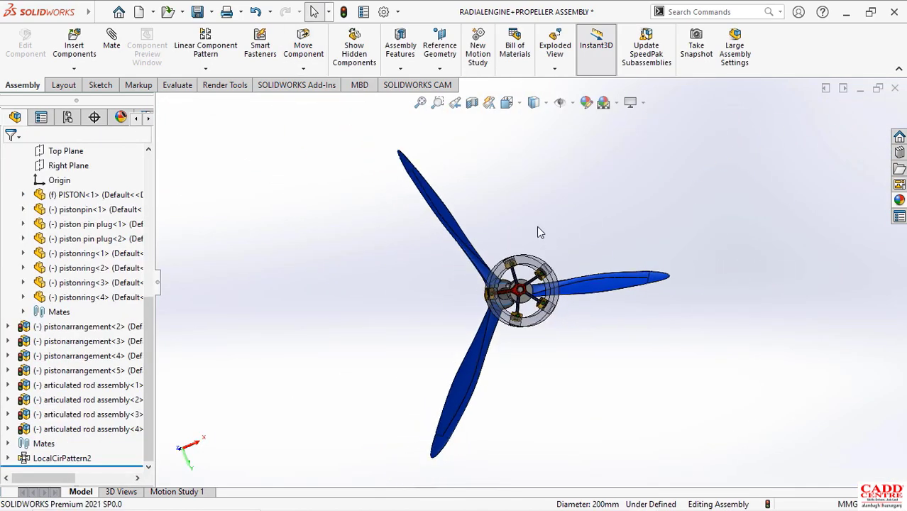
scroll(522, 266, down, 1)
middle_drag(516, 272, 615, 284)
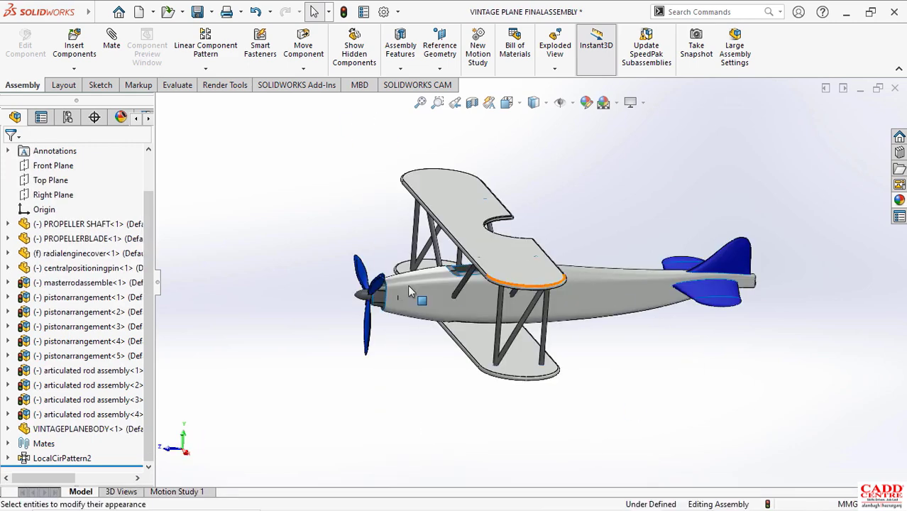
scroll(408, 285, down, 3)
mouse_move(439, 290)
middle_down()
mouse_move(520, 282)
mouse_move(454, 293)
middle_up()
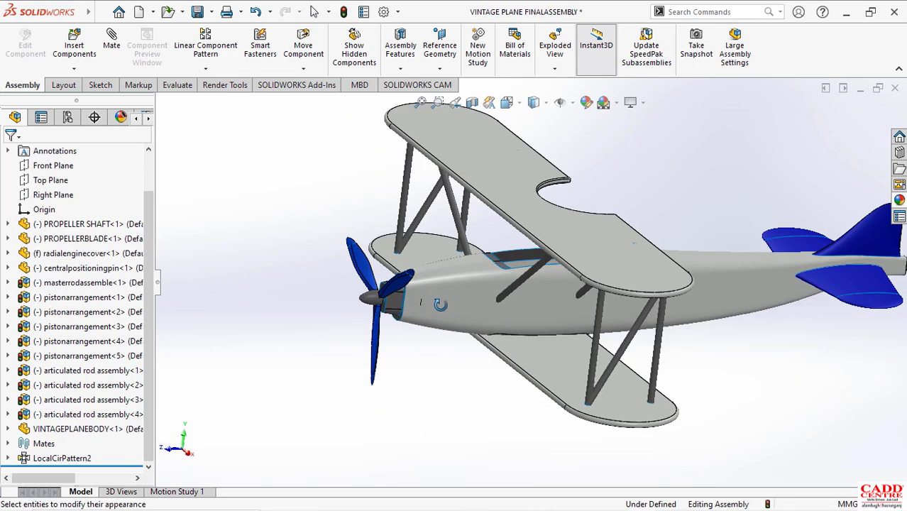
click(443, 293)
right_click(443, 292)
click(553, 14)
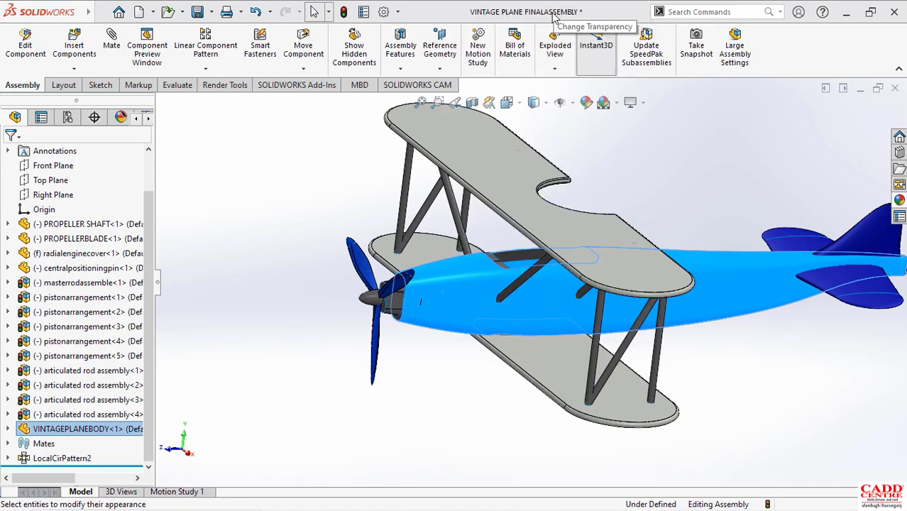
click(303, 178)
Examine the radial engine and its pistons through the transparent plane body from several angles.
scroll(443, 298, down, 3)
scroll(420, 312, down, 3)
middle_drag(408, 289, 340, 330)
scroll(443, 299, down, 3)
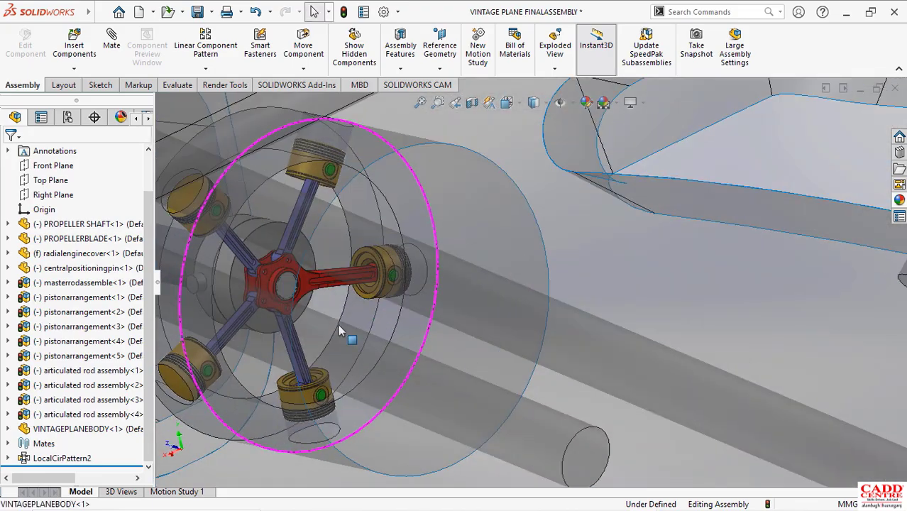
scroll(343, 329, up, 6)
scroll(454, 317, down, 1)
scroll(509, 281, down, 1)
middle_drag(507, 282, 591, 277)
scroll(591, 277, down, 10)
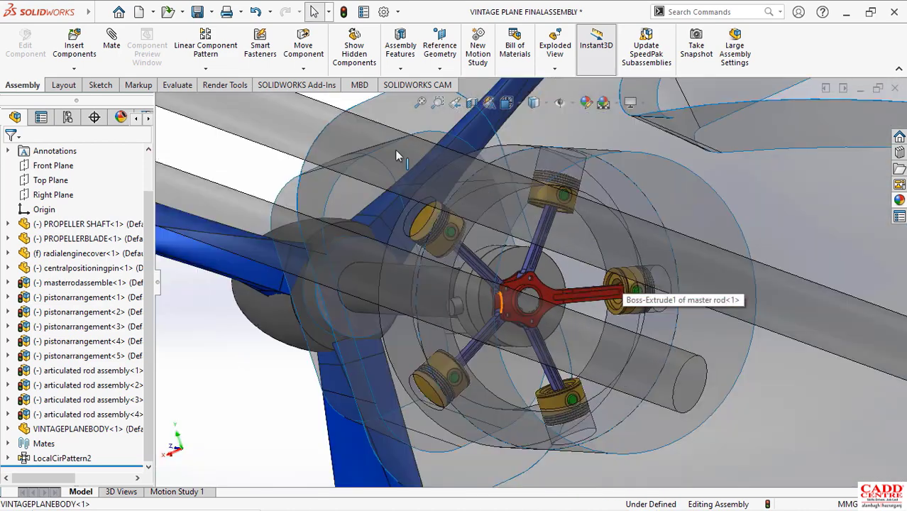
Use Move Component to rotate the engine mechanism inside the plane's nose and turn the propeller.
click(303, 69)
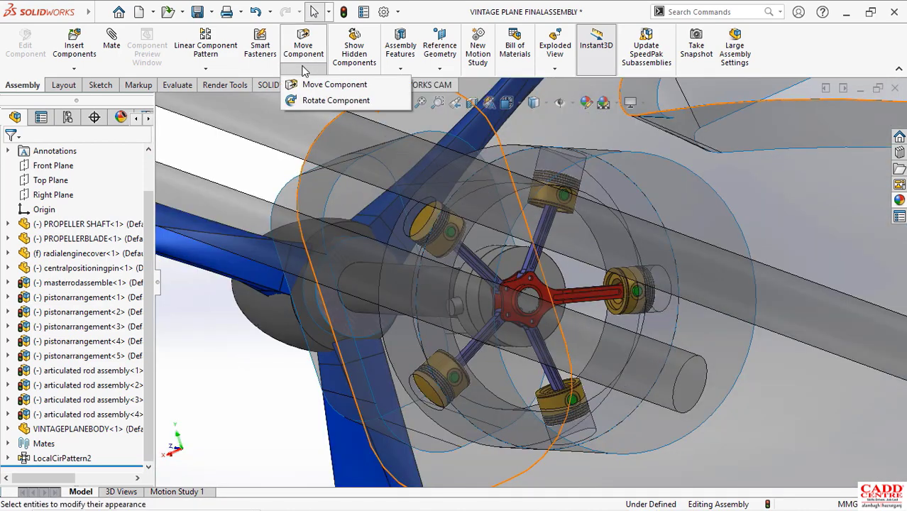
scroll(528, 263, down, 3)
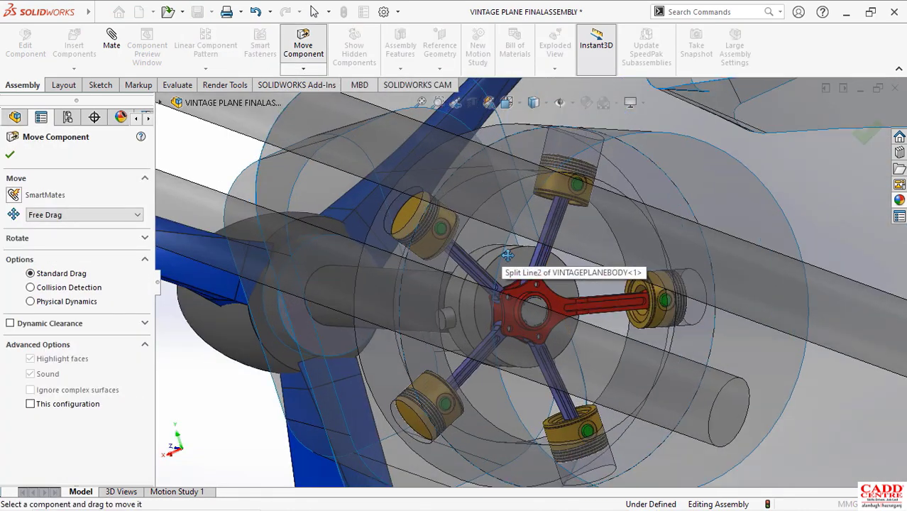
drag(543, 246, 444, 299)
scroll(444, 298, up, 10)
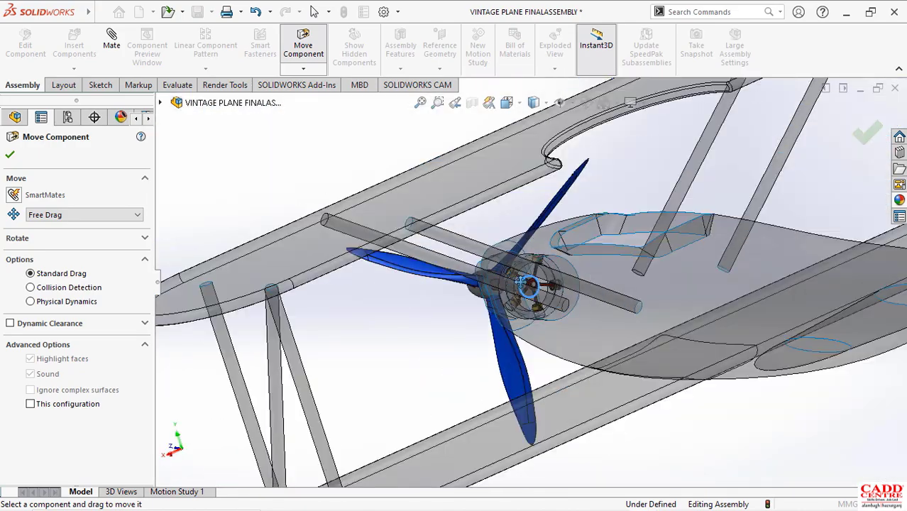
scroll(566, 282, down, 4)
mouse_move(566, 282)
middle_down()
mouse_move(522, 284)
mouse_move(549, 284)
middle_up()
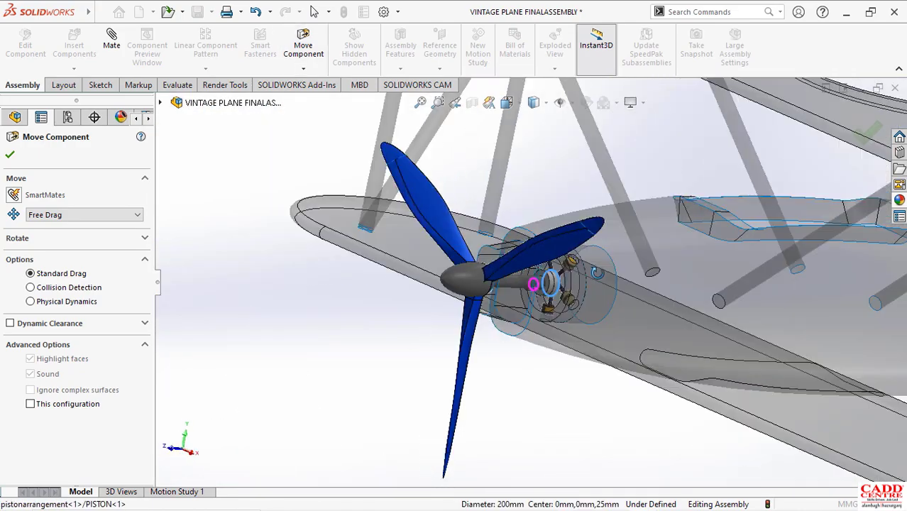
drag(547, 293, 530, 335)
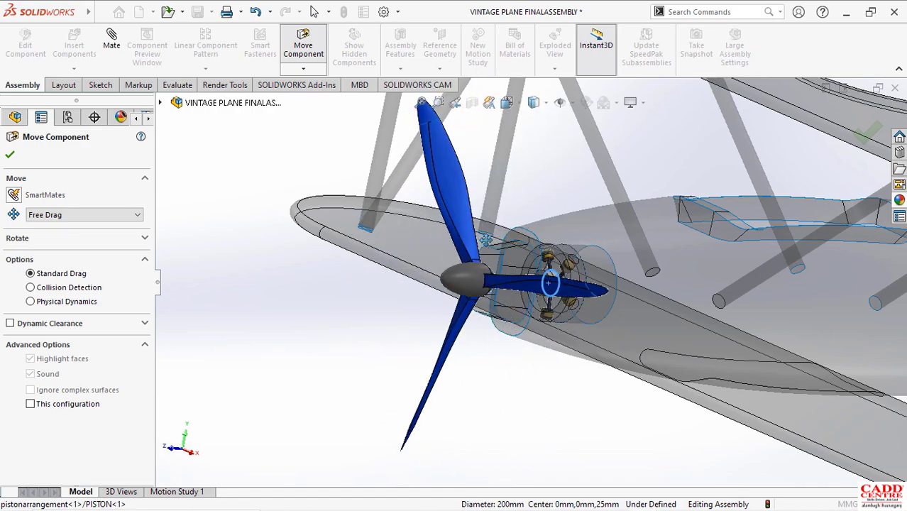
Turn the propeller by its hub while viewing the whole biplane, and close Move Component.
scroll(590, 282, up, 6)
middle_drag(590, 283, 610, 308)
scroll(610, 308, down, 2)
scroll(612, 313, up, 1)
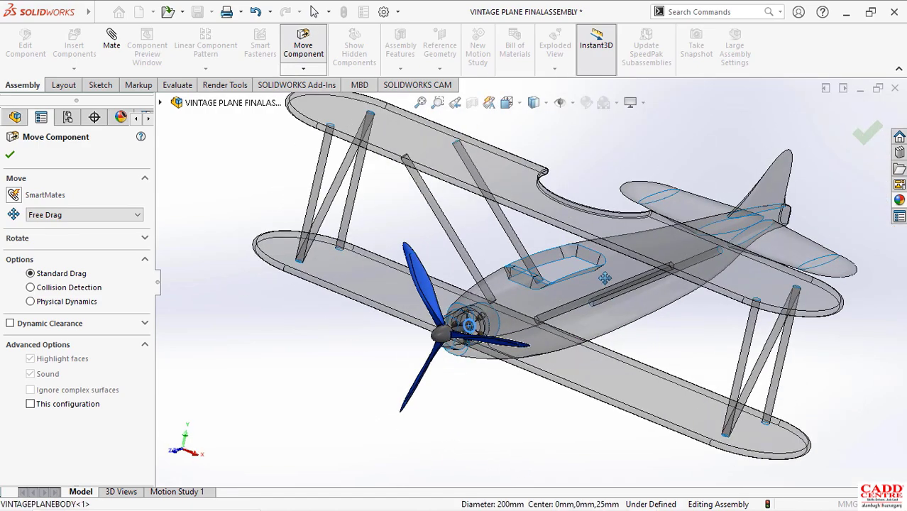
scroll(612, 315, down, 1)
drag(439, 330, 455, 298)
click(9, 158)
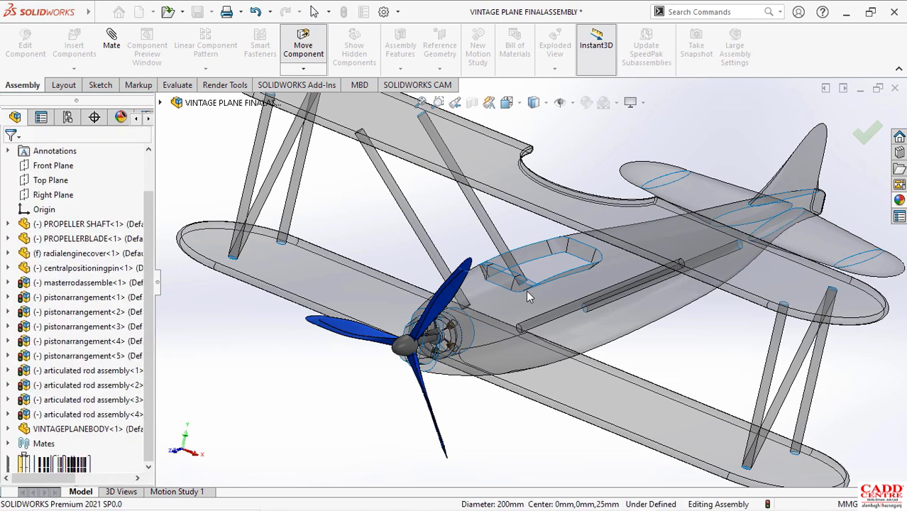
Turn off the transparency of the VINTAGEPLANEBODY component.
right_click(528, 298)
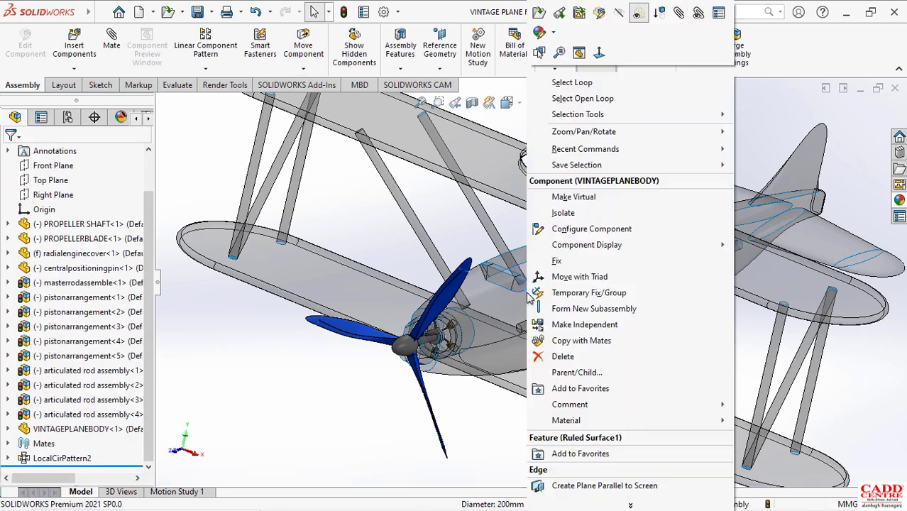
click(624, 19)
middle_drag(303, 397, 618, 312)
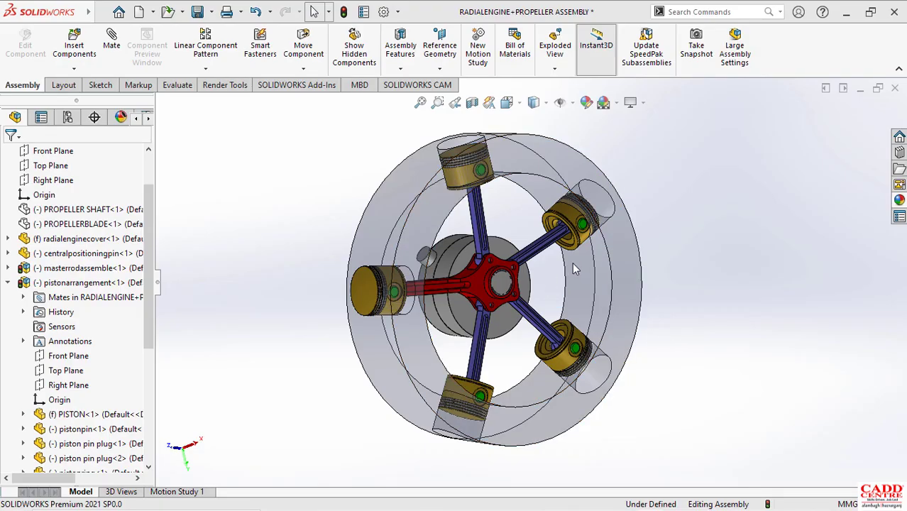
scroll(569, 284, down, 2)
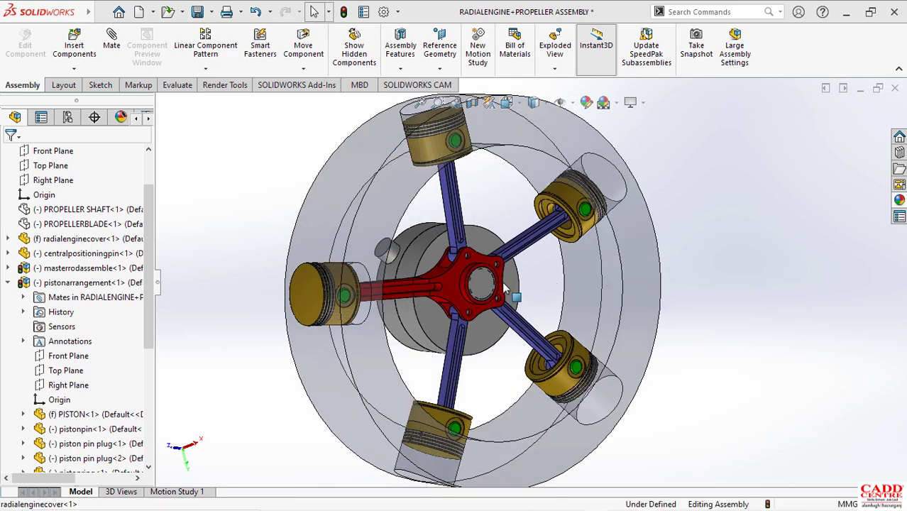
middle_drag(522, 291, 568, 284)
scroll(568, 284, up, 1)
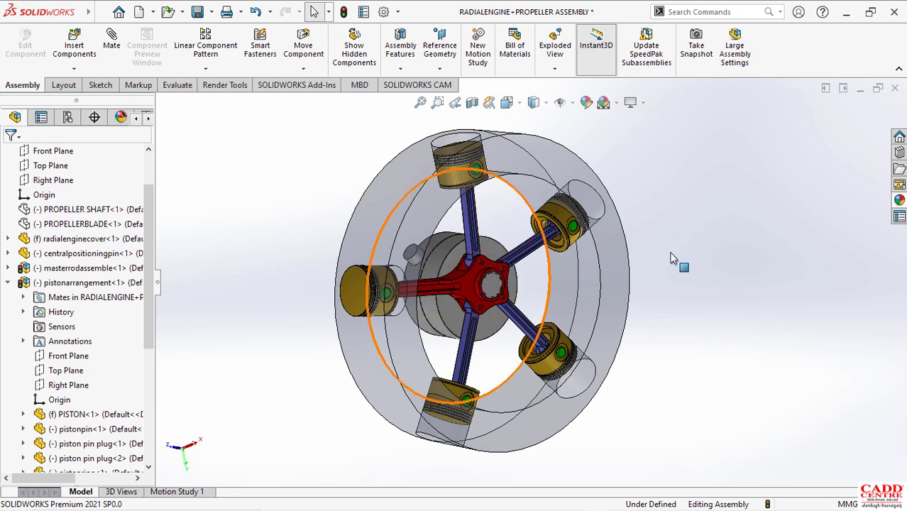
scroll(631, 285, up, 2)
scroll(588, 301, down, 1)
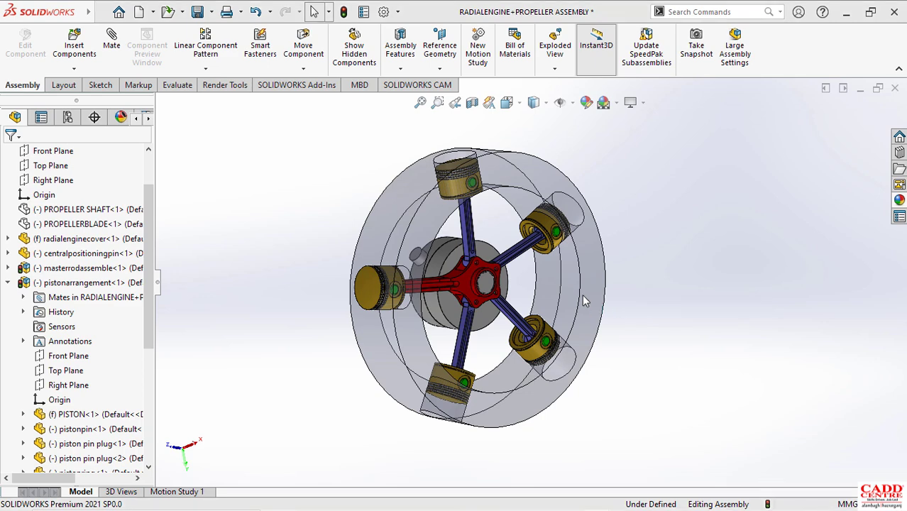
Switch to Microsoft Edge and display the radial_engine_cover_Eng_Drw PDF drawing.
key(super+Tab)
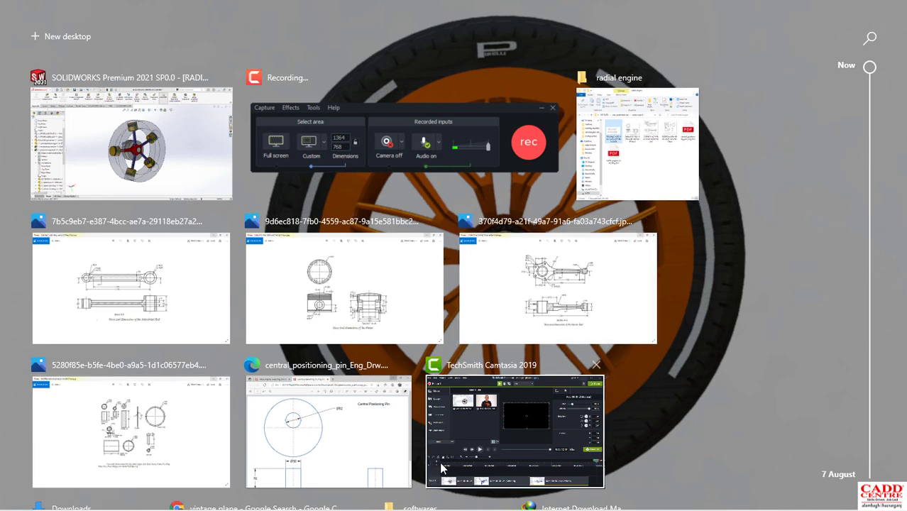
click(305, 461)
click(145, 43)
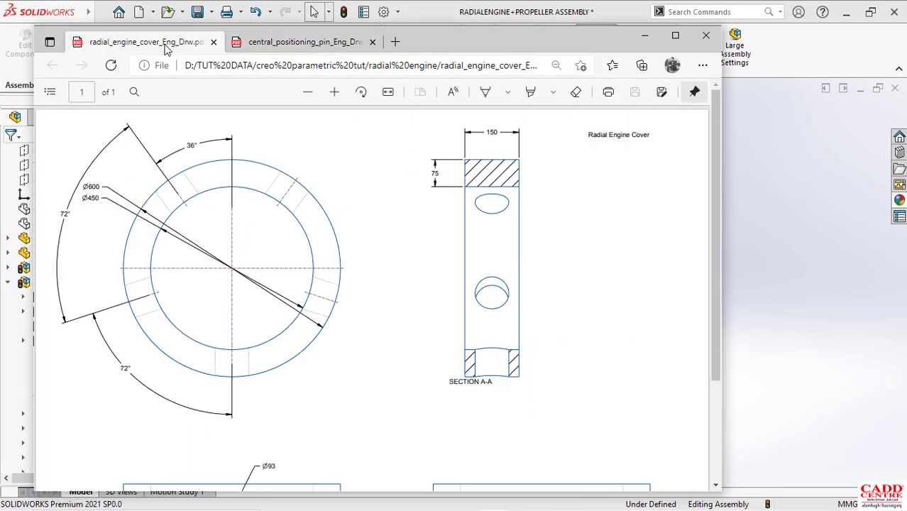
Maximize the radial engine cover drawing and fit the whole page in view to read its dimensions.
click(676, 37)
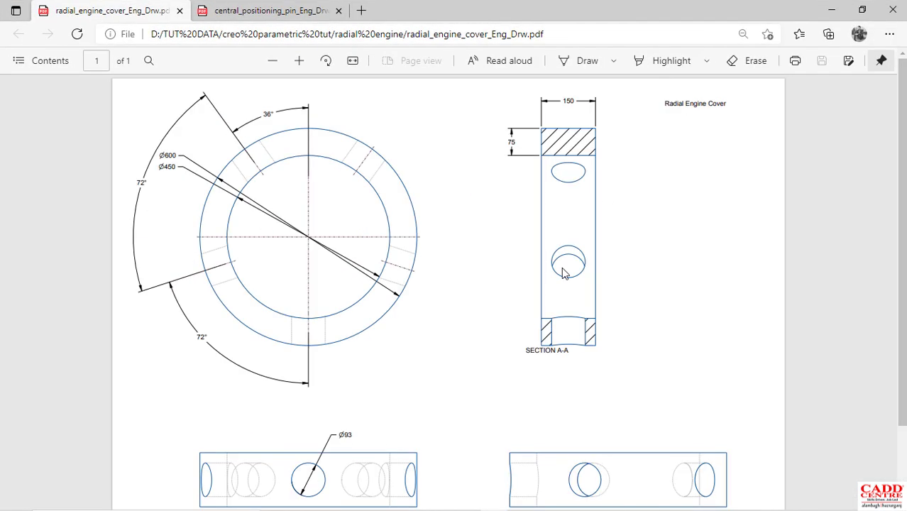
click(352, 63)
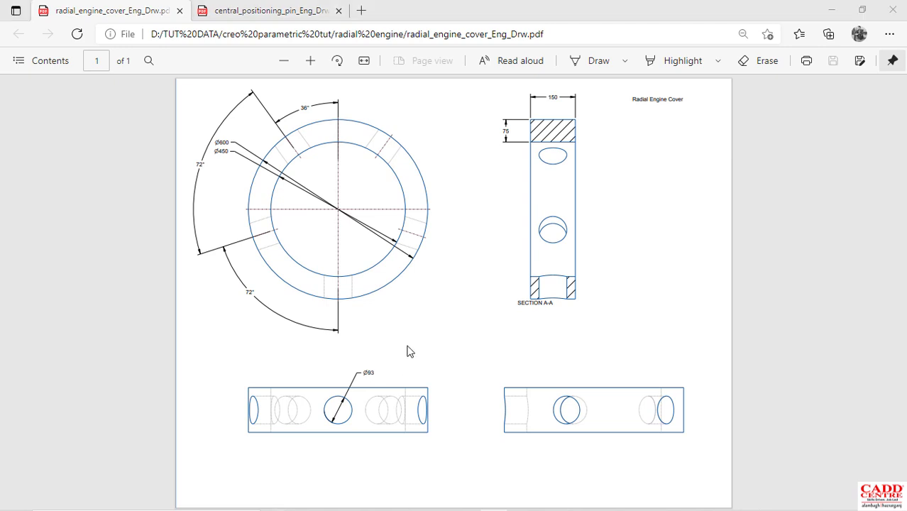
Switch back to SOLIDWORKS and create a new part document.
key(super+Tab)
click(370, 177)
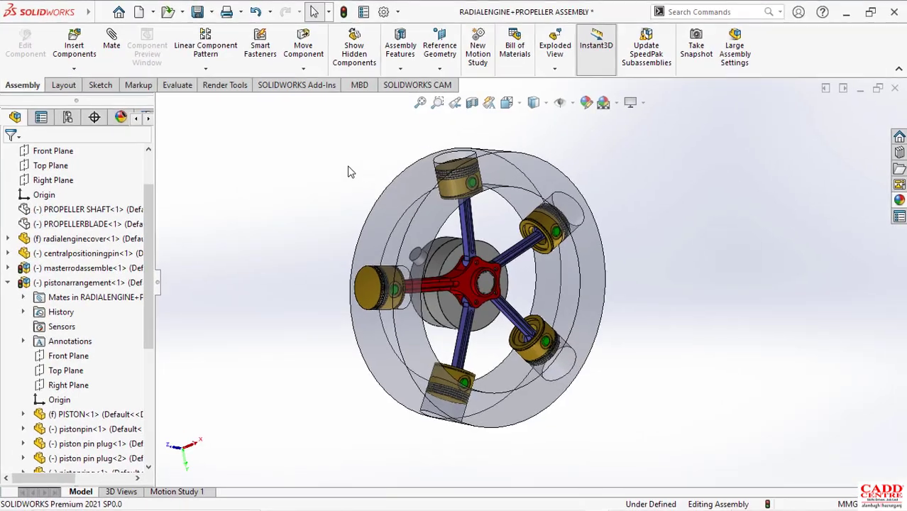
click(138, 14)
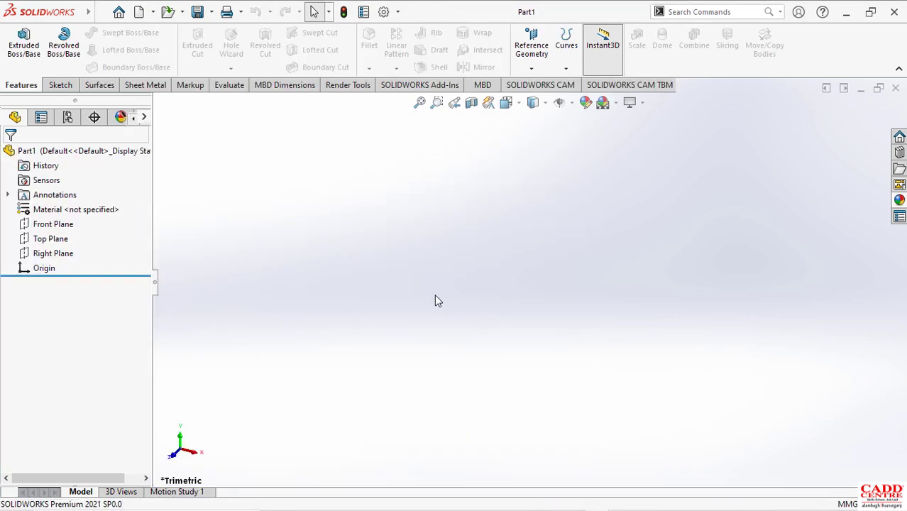
On the Front Plane, sketch a circle about 123 mm in diameter centred on the origin and a smaller concentric circle inside it.
click(51, 225)
right_click(62, 222)
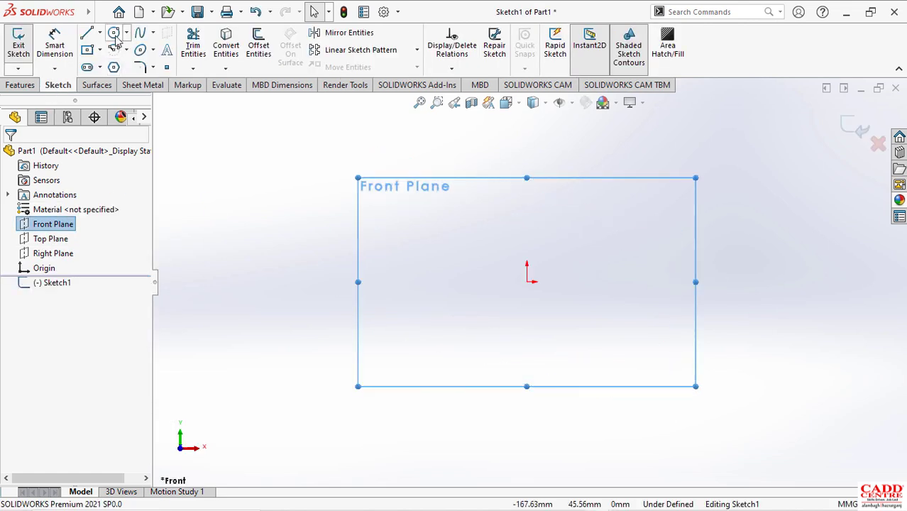
click(527, 282)
click(593, 385)
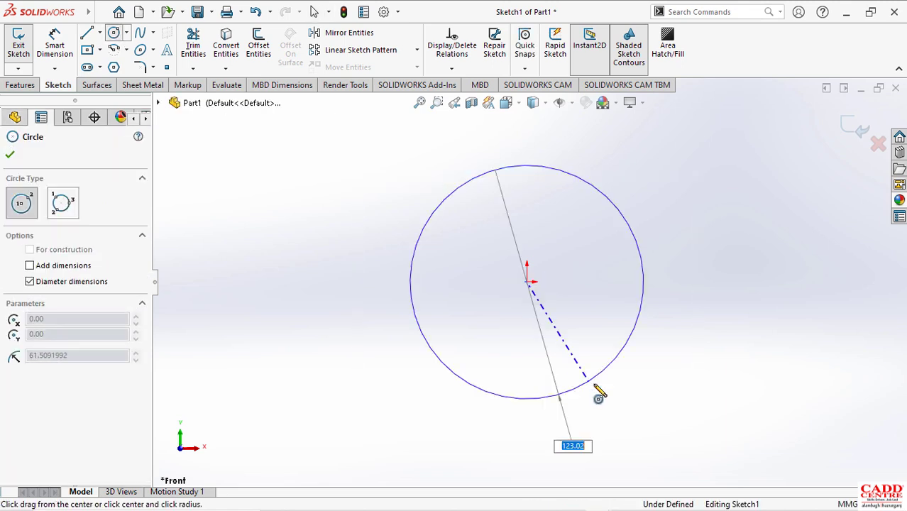
key(Return)
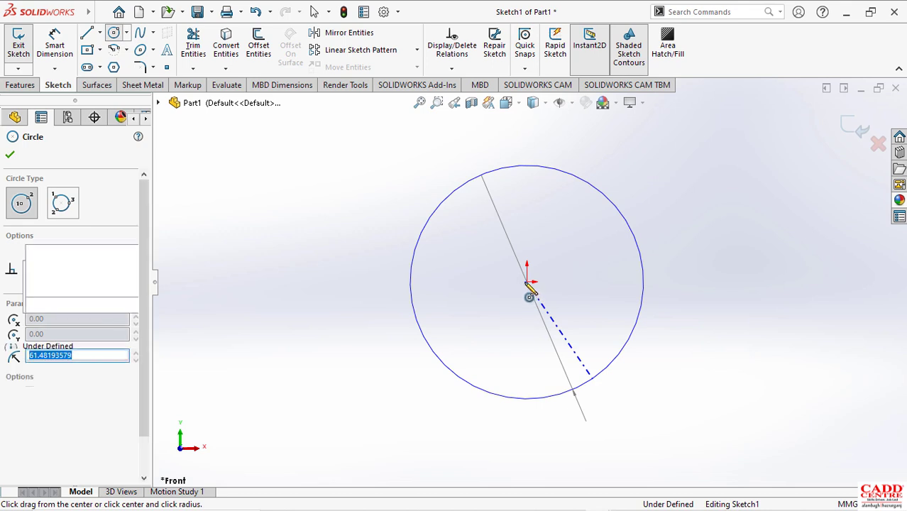
click(527, 282)
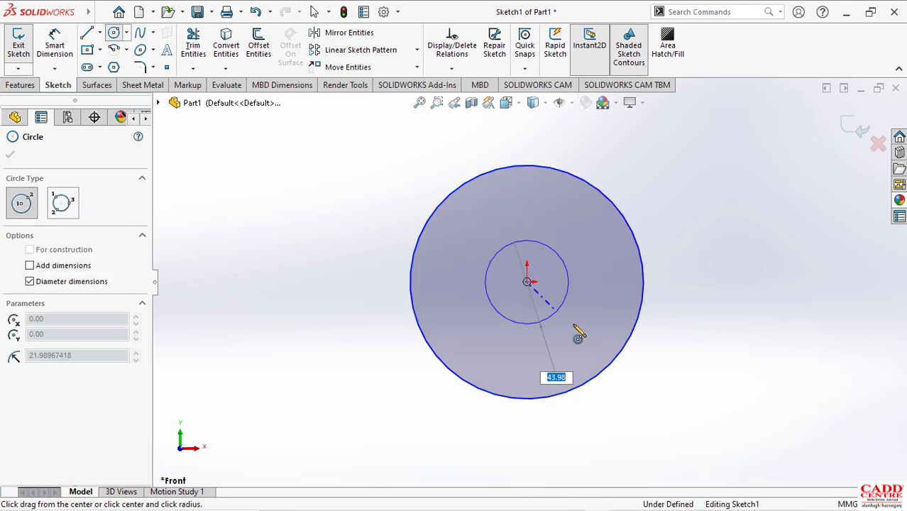
key(Return)
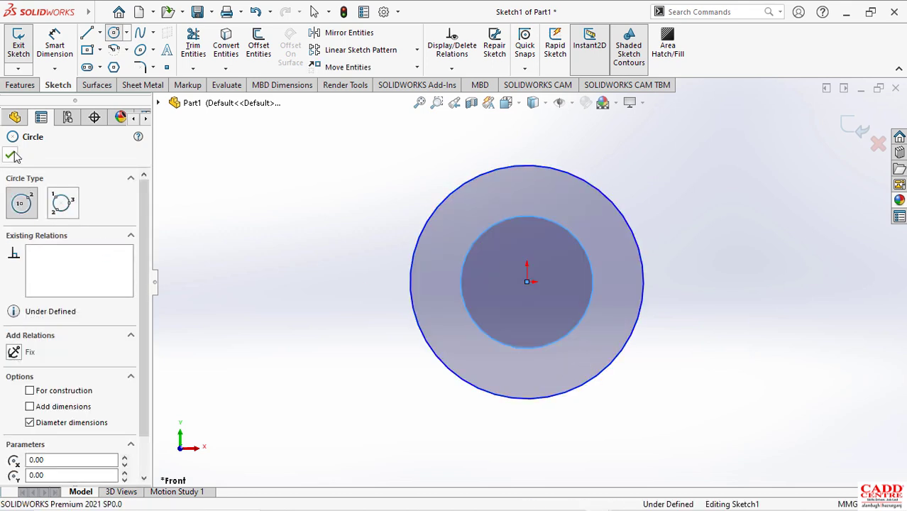
click(12, 154)
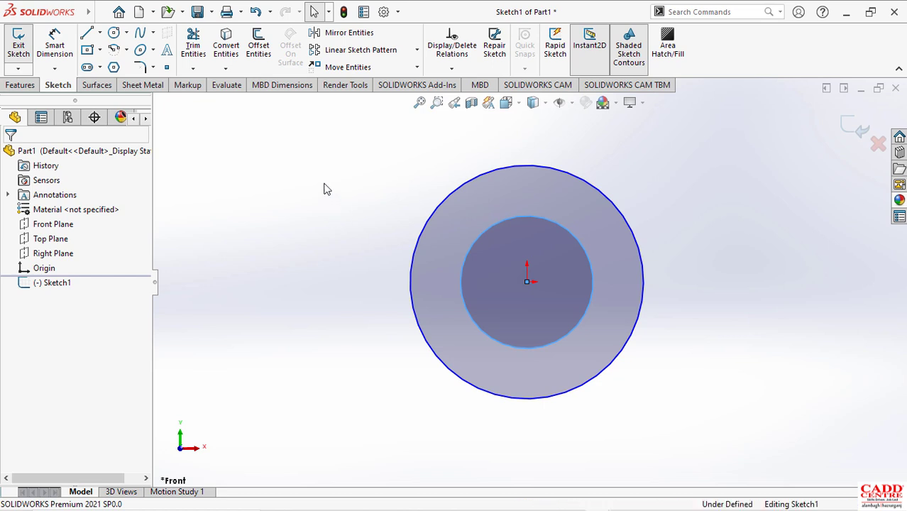
Dimension the outer circle with Smart Dimension and set its diameter to 600 mm.
right_drag(323, 184, 320, 152)
click(602, 192)
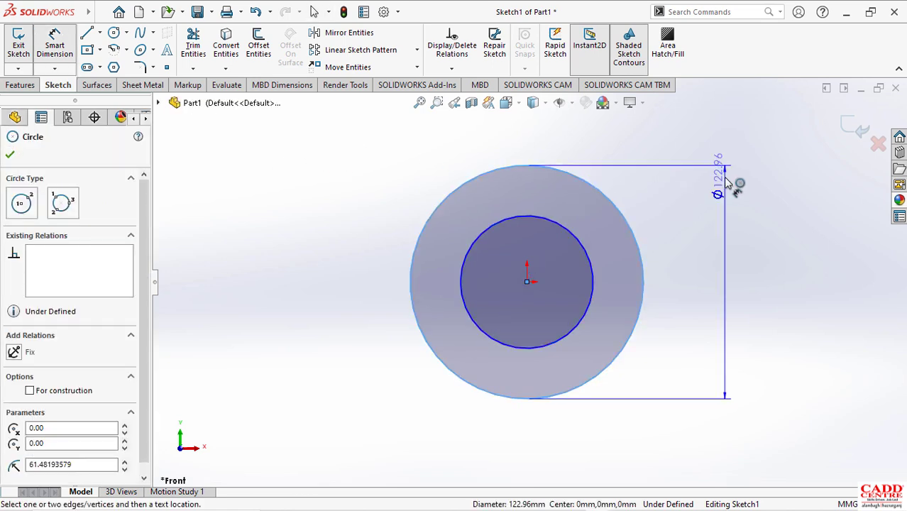
click(726, 182)
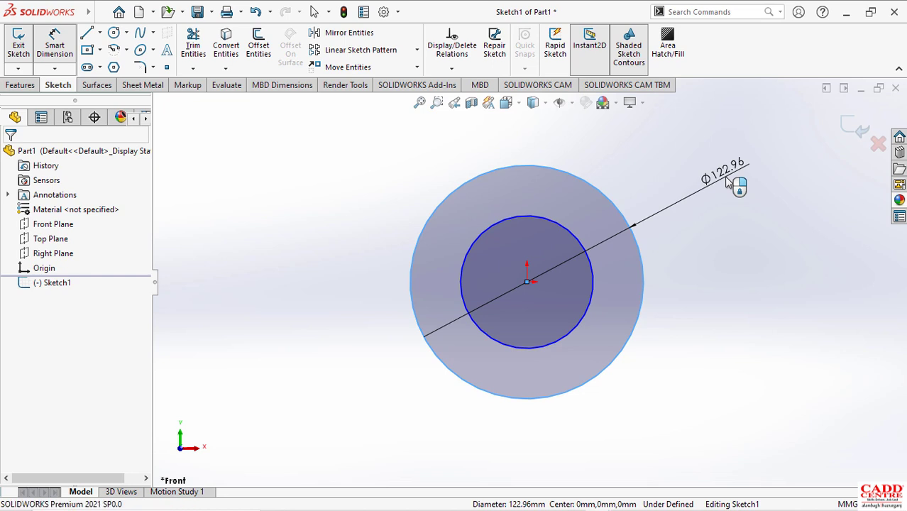
click(725, 182)
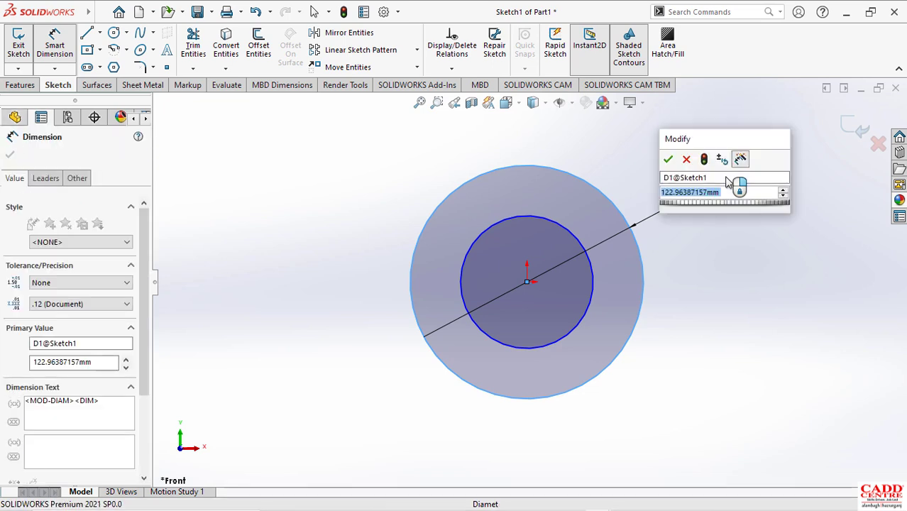
text(600)
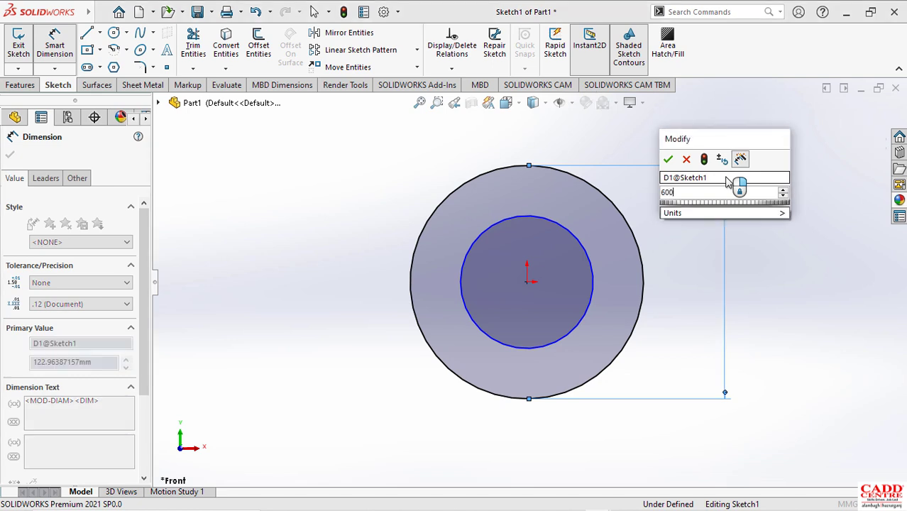
key(Return)
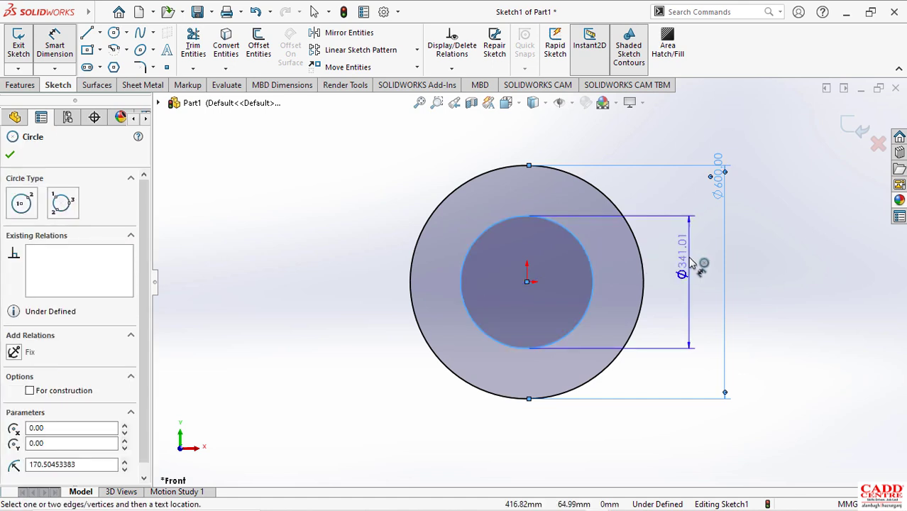
Dimension the inner circle with a diameter of 450 mm and exit the sketch.
click(689, 257)
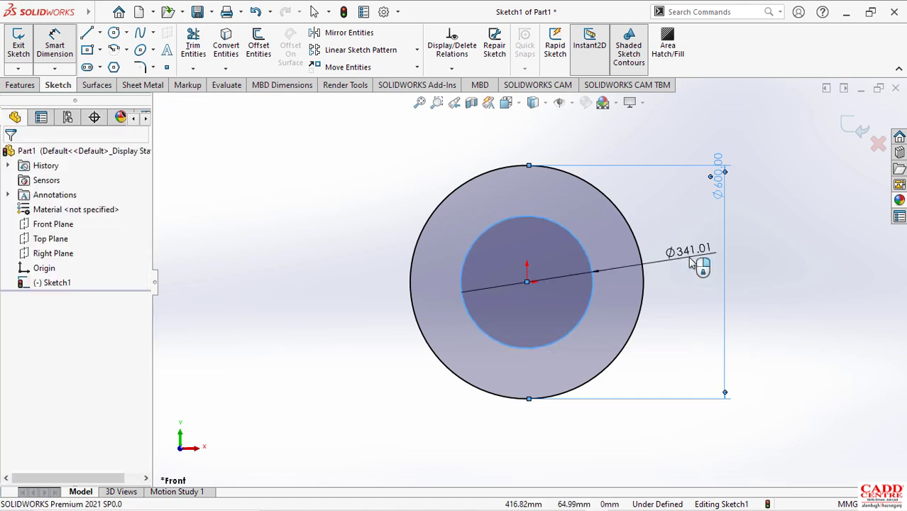
double_click(690, 255)
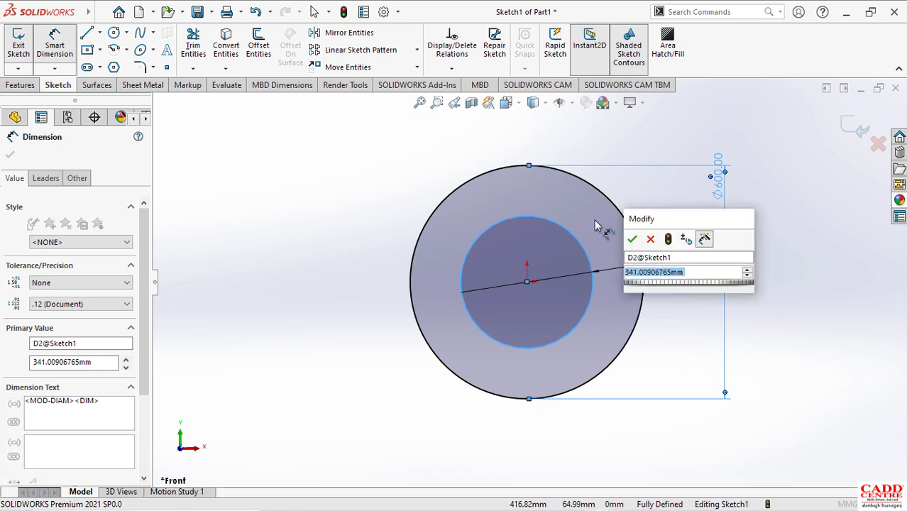
text(41.00)
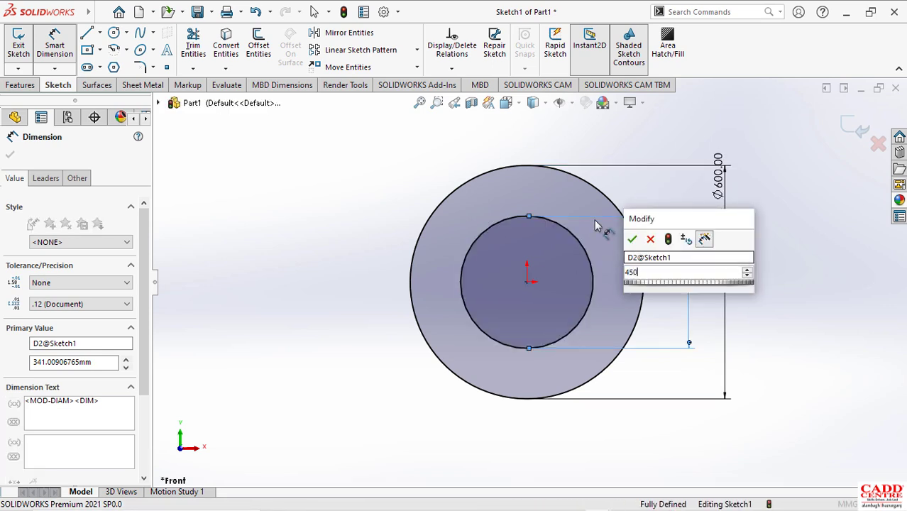
key(Return)
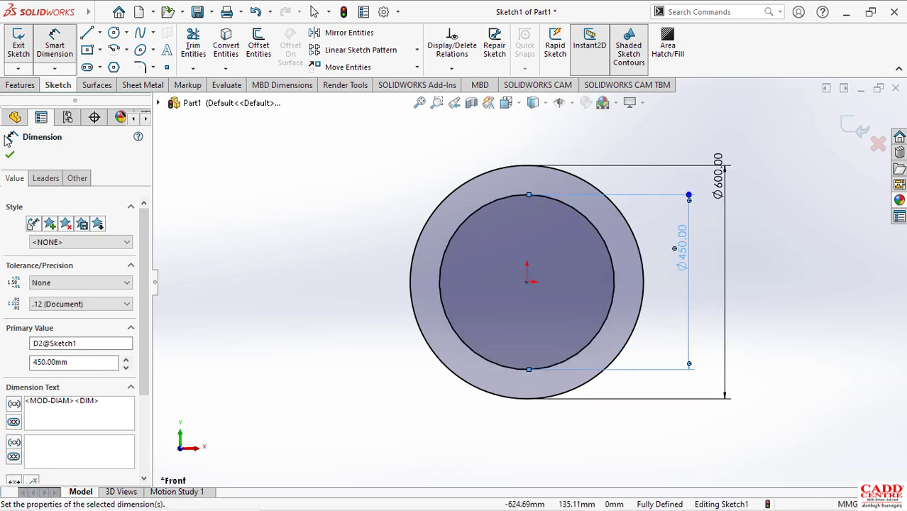
click(12, 153)
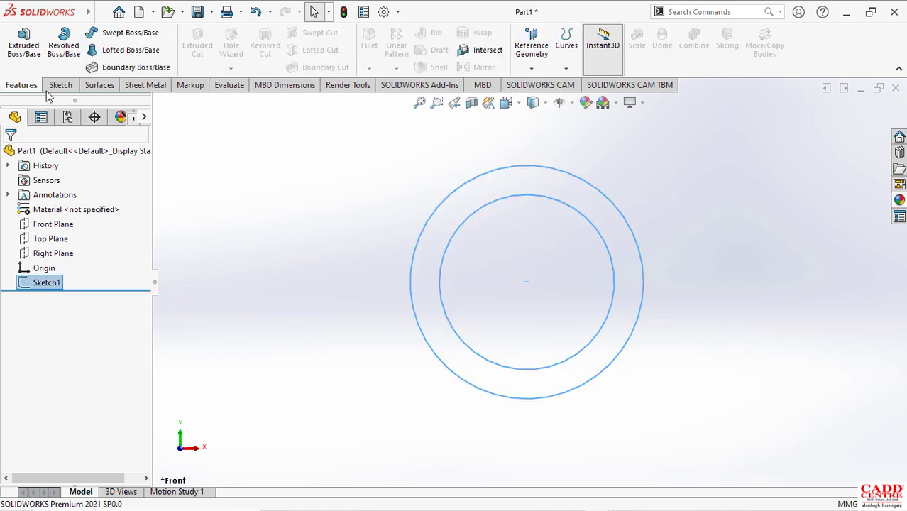
Extrude the ring profile 150 mm with the Mid Plane end condition.
click(22, 51)
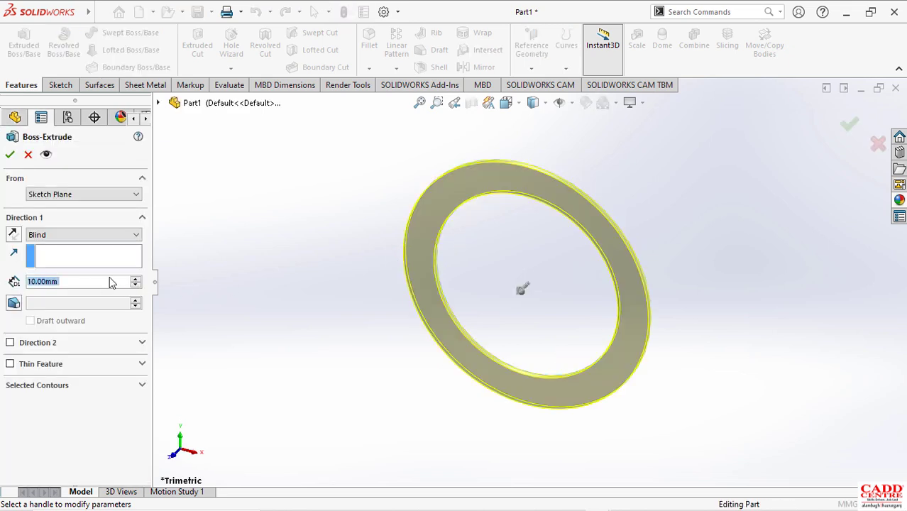
text(1)
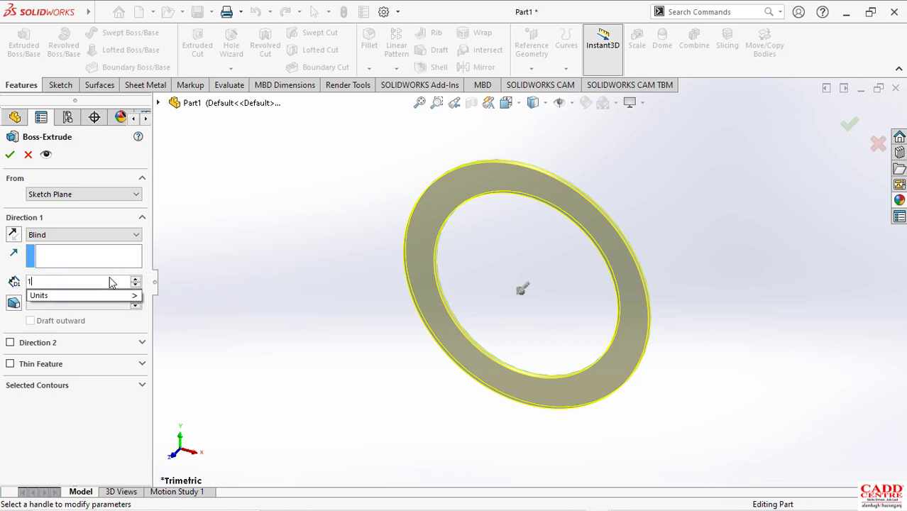
text(50)
key(Return)
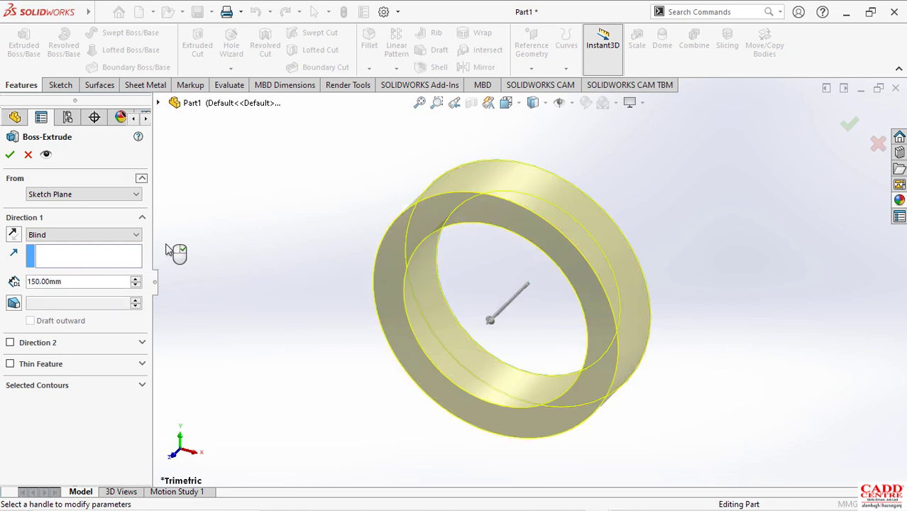
click(70, 235)
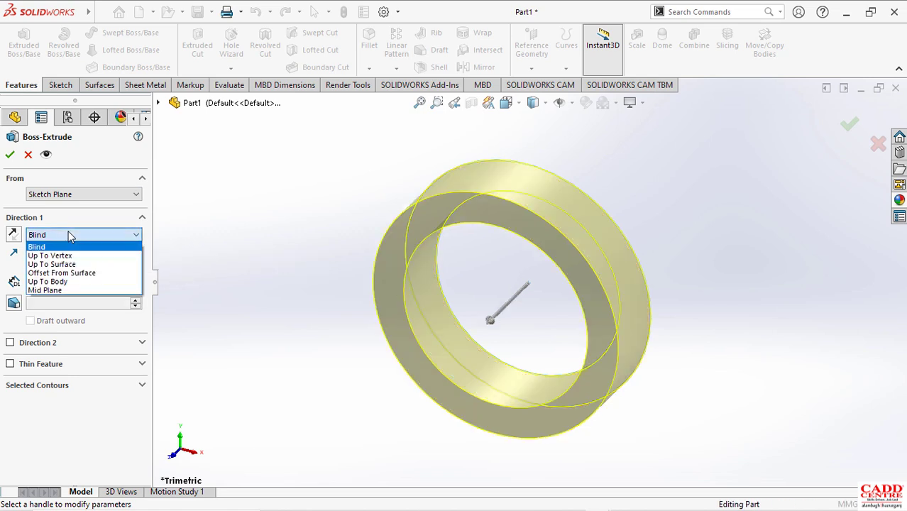
click(70, 290)
click(10, 154)
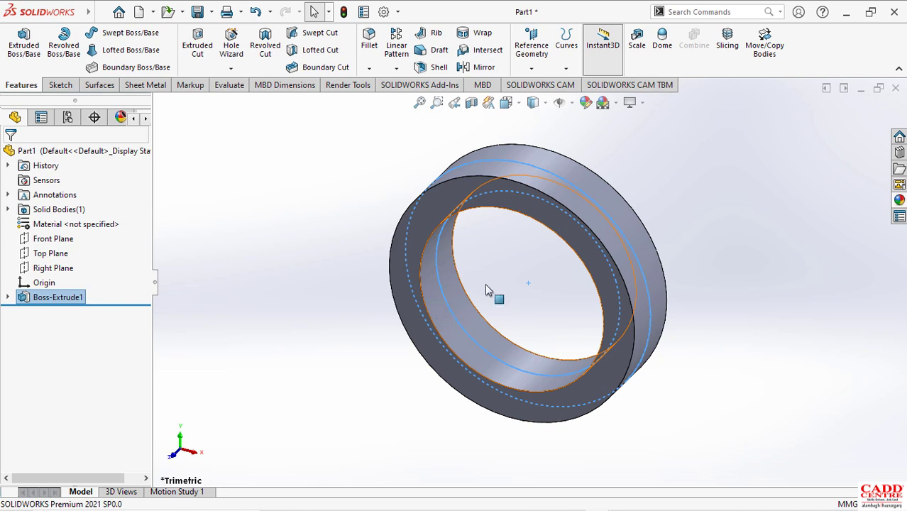
Start a sketch on the Top Plane, viewed face-on, and draw a circle about 90 mm in diameter centred on the origin.
click(517, 278)
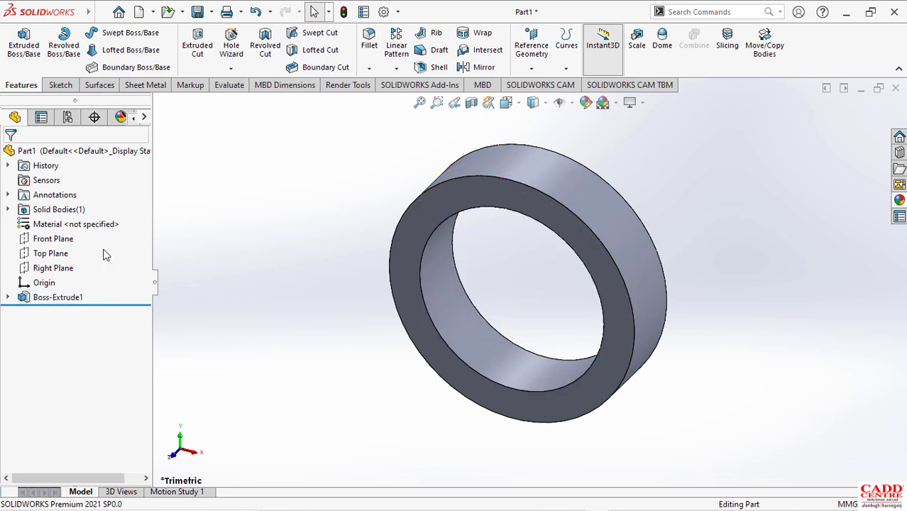
click(48, 255)
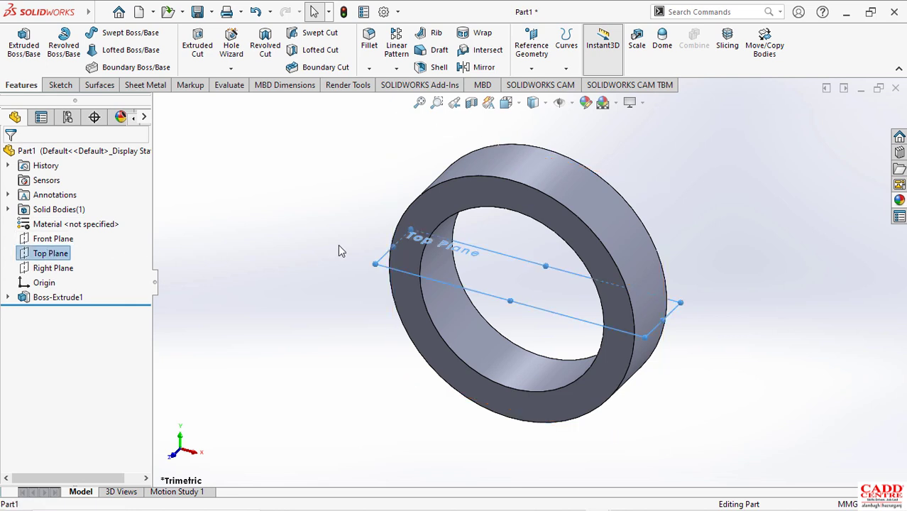
right_click(488, 263)
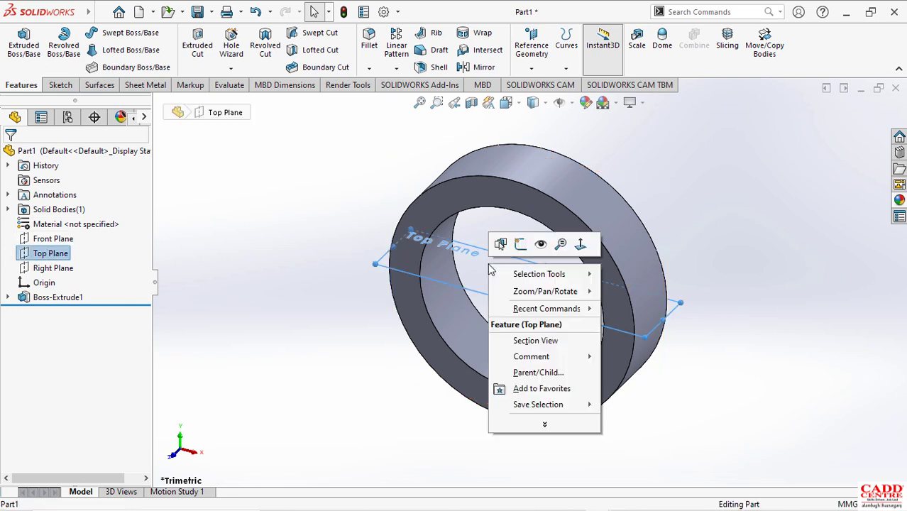
click(520, 244)
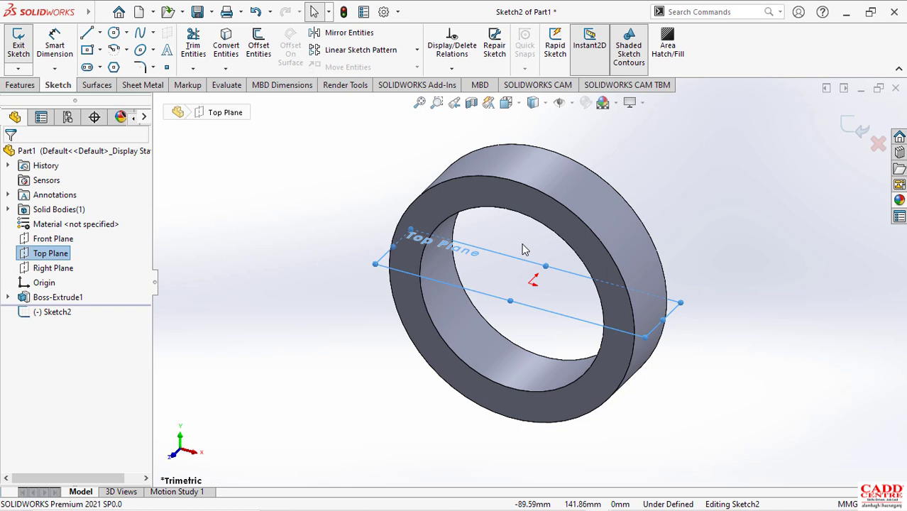
key(ctrl+8)
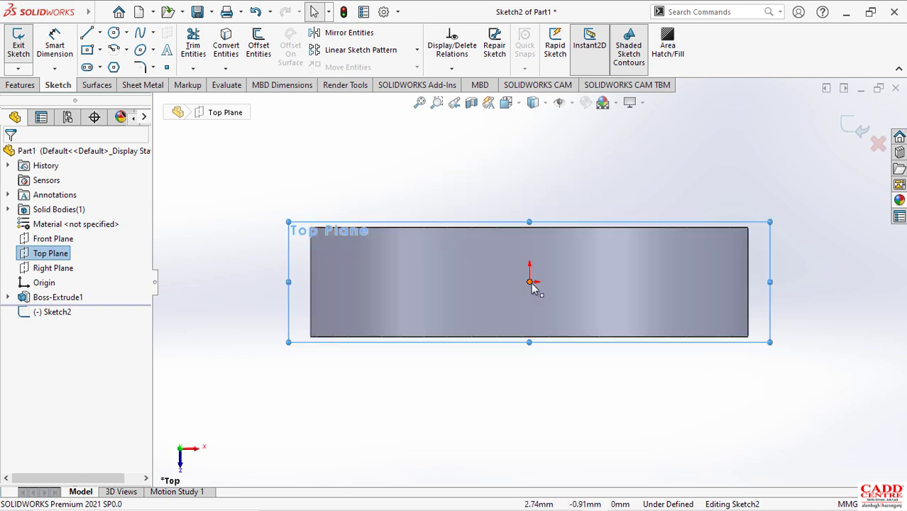
click(115, 33)
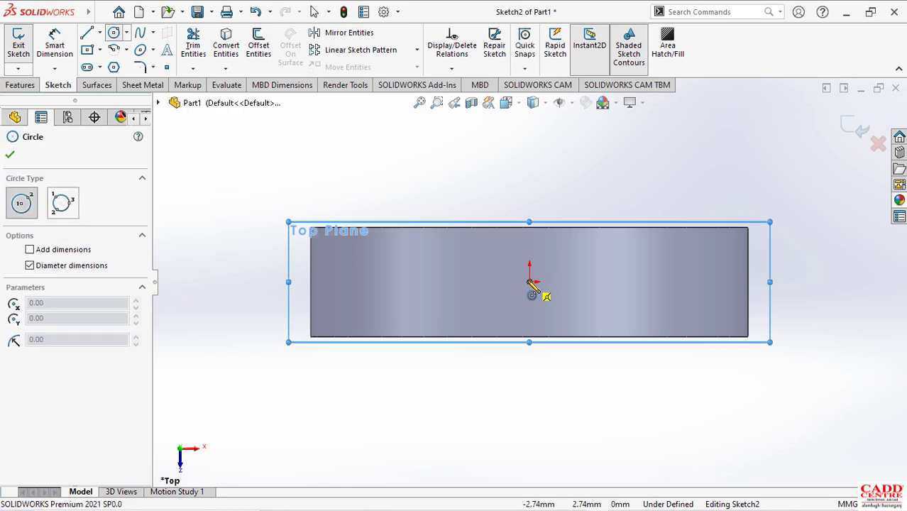
click(530, 282)
click(511, 256)
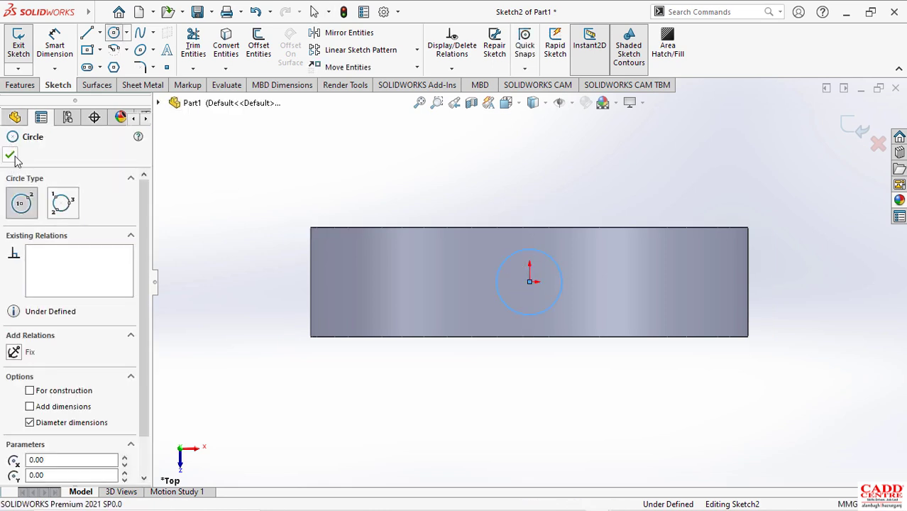
click(11, 155)
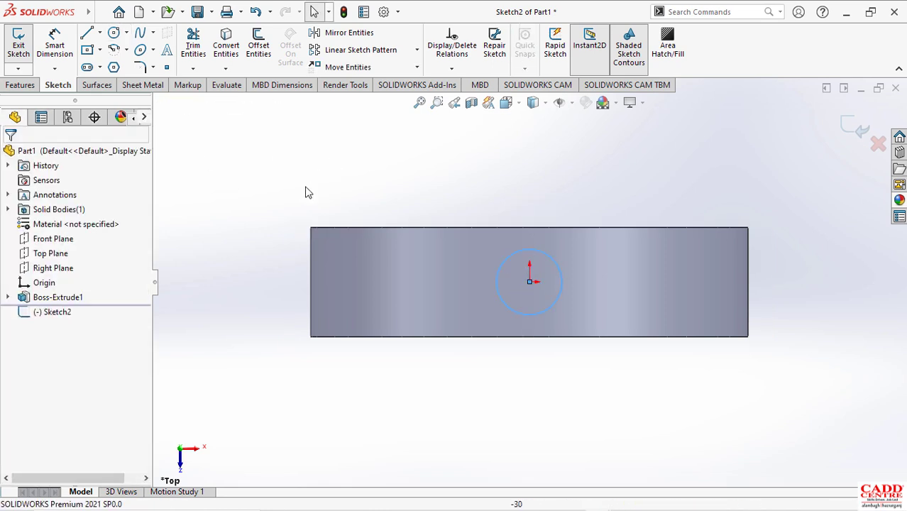
Dimension the sketched circle with Smart Dimension and set its diameter to 93 mm.
right_drag(262, 226, 264, 177)
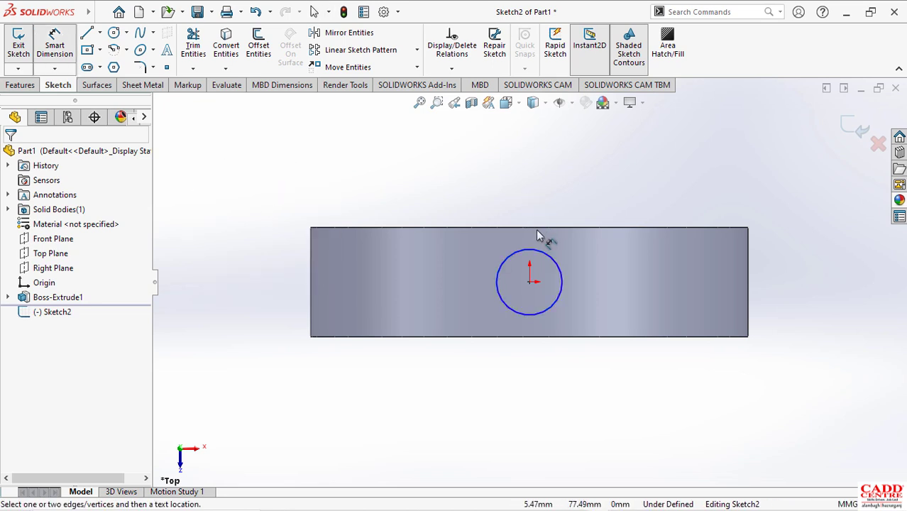
click(543, 253)
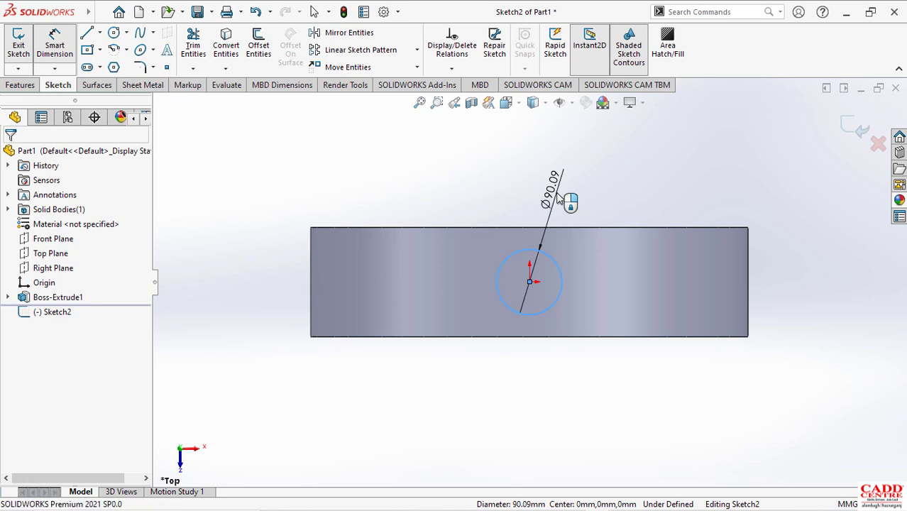
click(558, 199)
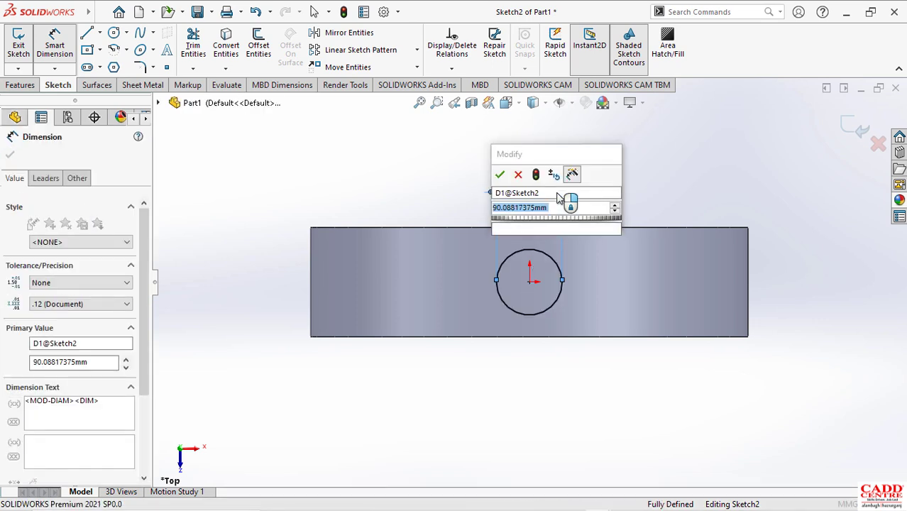
text(9)
text(0)
key(Escape)
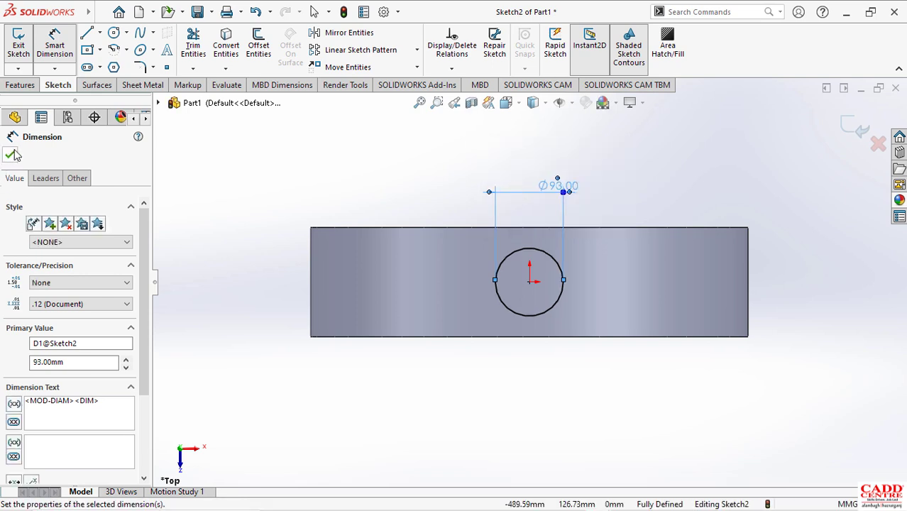
click(10, 155)
Exit the sketch and cut-extrude the circle with a Blind depth of about 367 mm through one side of the ring wall.
scroll(549, 194, up, 3)
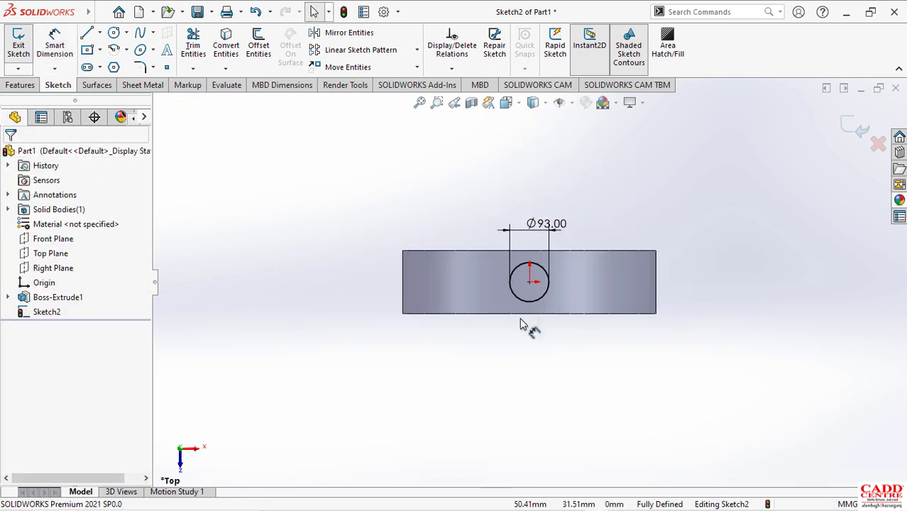
middle_drag(520, 320, 509, 369)
scroll(533, 311, down, 1)
middle_drag(535, 313, 612, 292)
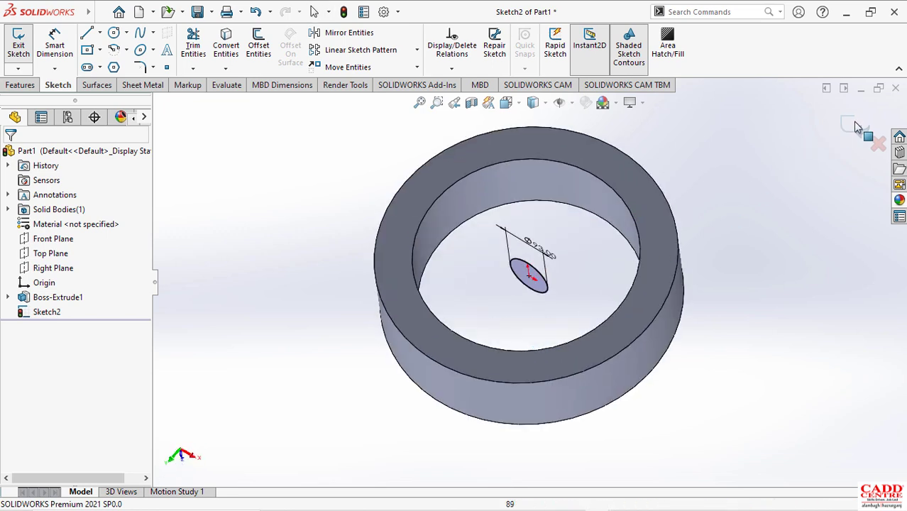
double_click(318, 190)
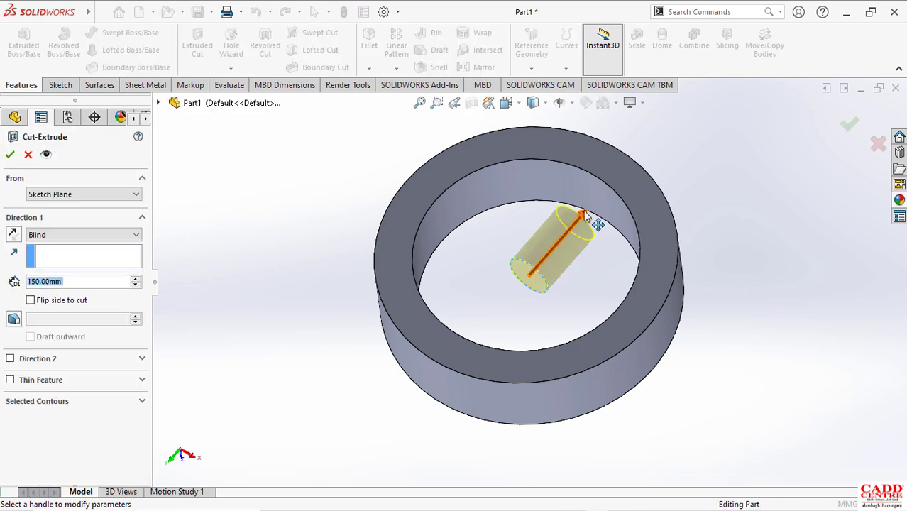
drag(586, 214, 654, 159)
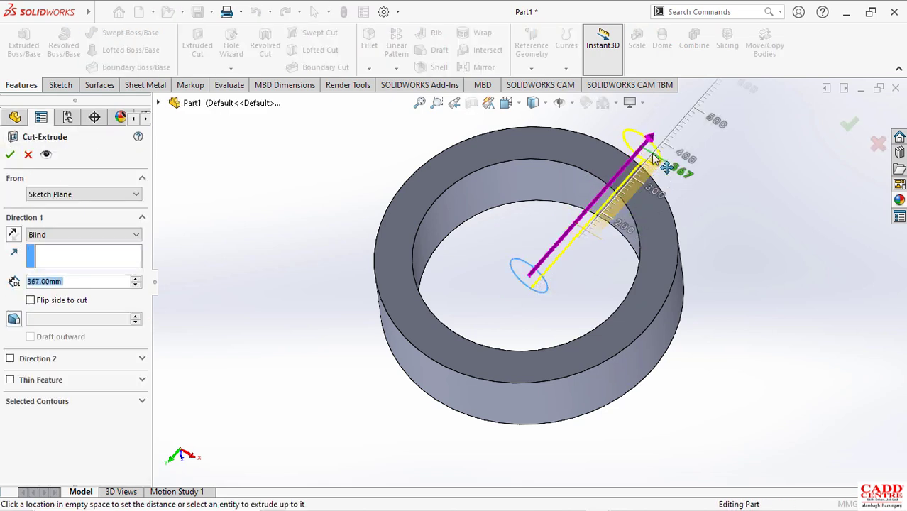
click(10, 154)
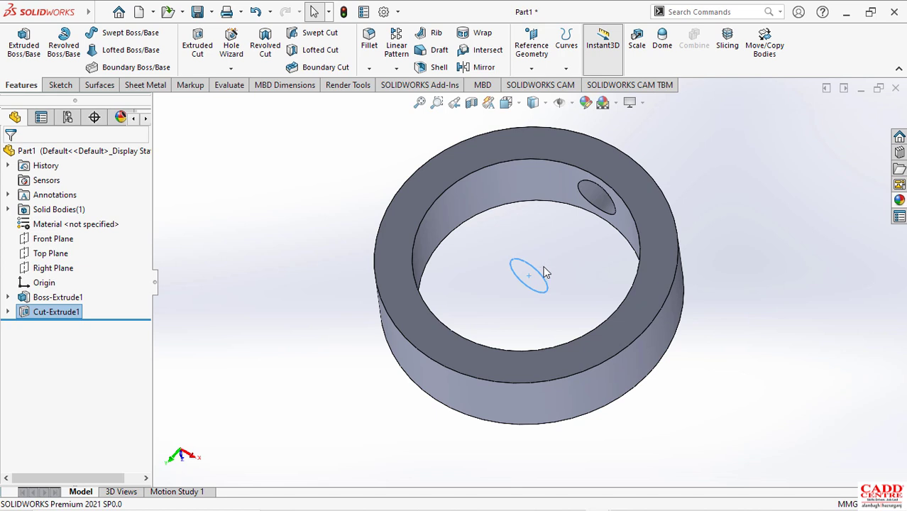
middle_drag(542, 277, 665, 315)
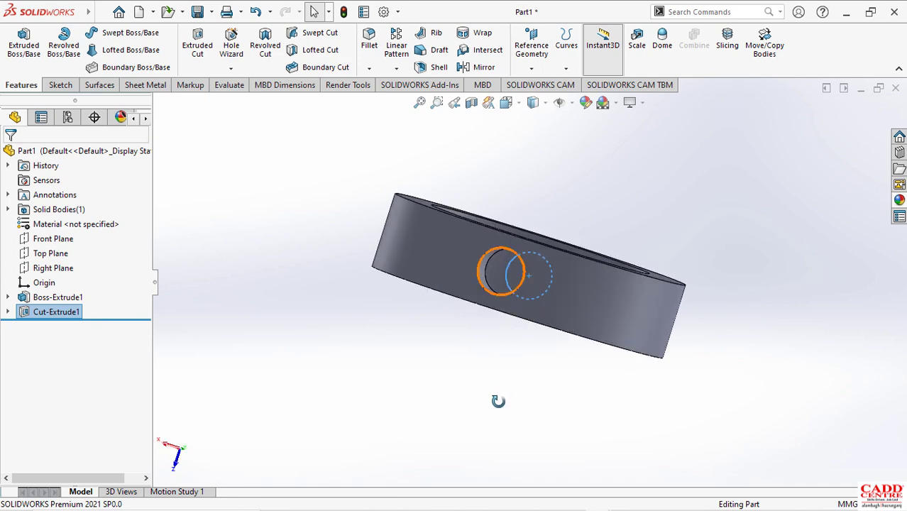
mouse_move(498, 401)
middle_down()
mouse_move(486, 355)
mouse_move(480, 450)
mouse_move(479, 424)
middle_up()
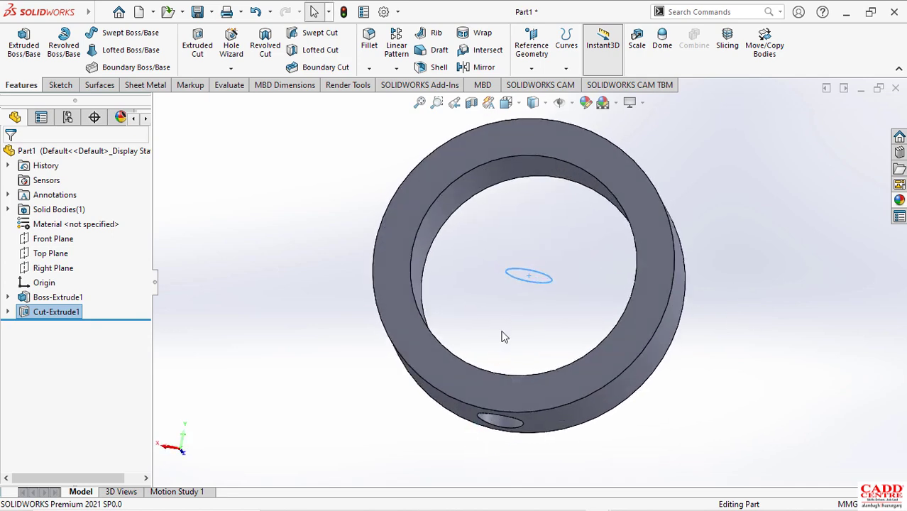
click(502, 336)
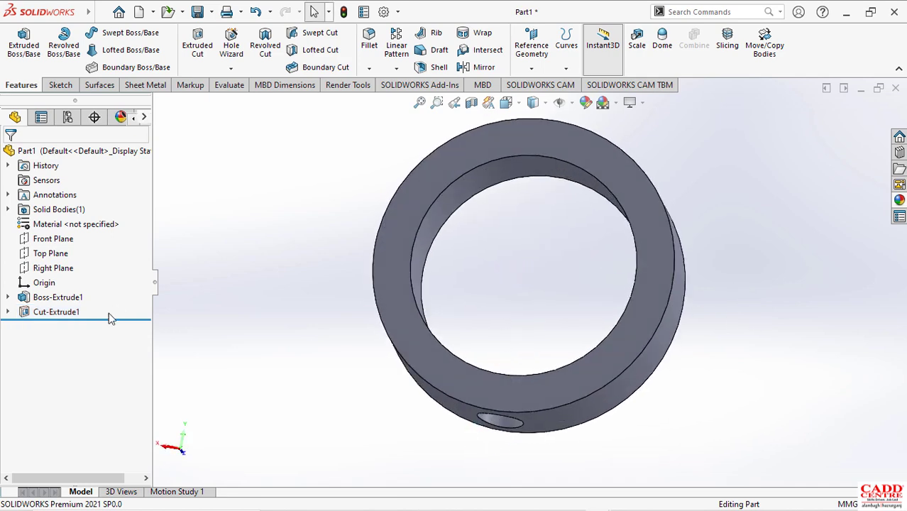
Start a new sketch on the Front Plane and orient the view face-on to the ring.
click(57, 240)
middle_drag(529, 223, 371, 159)
right_click(371, 158)
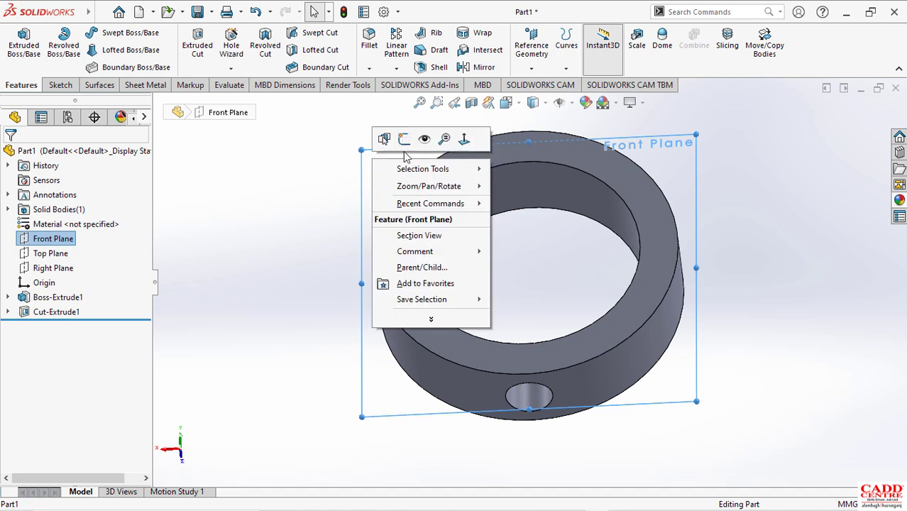
click(403, 136)
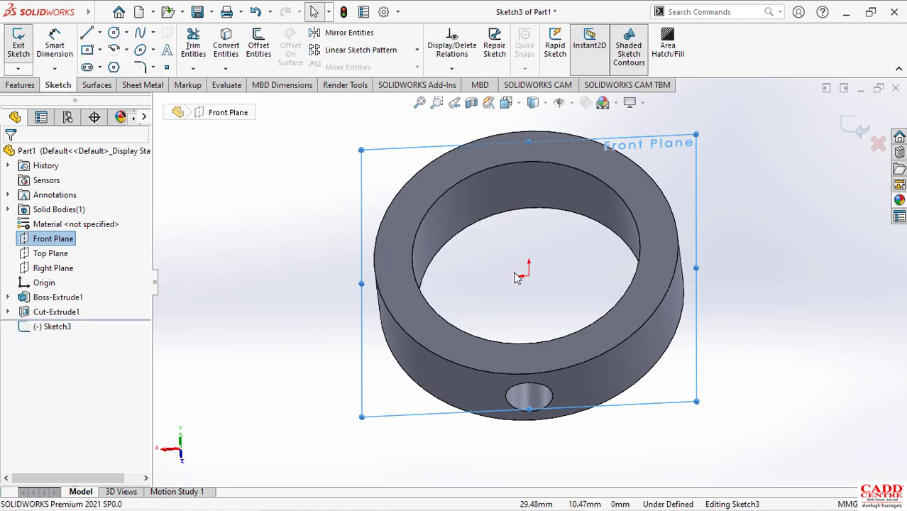
key(ctrl+8)
scroll(515, 303, up, 3)
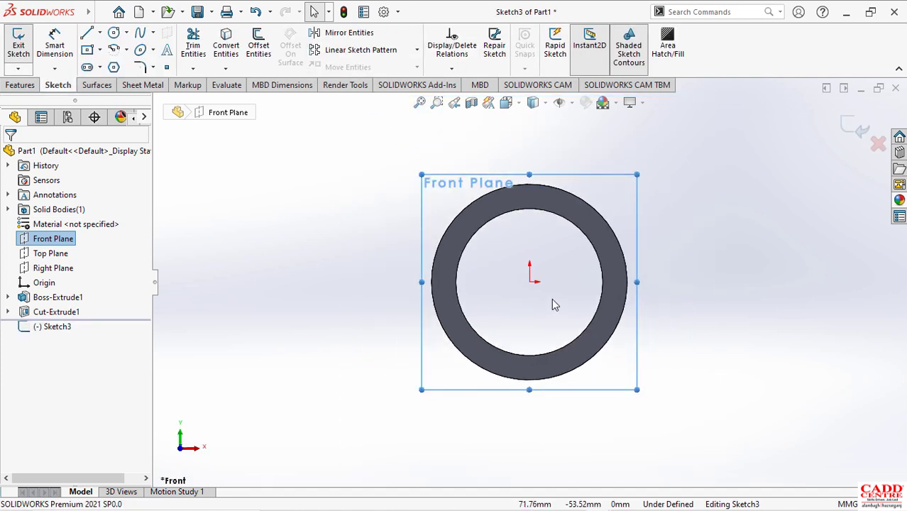
scroll(552, 300, down, 3)
scroll(530, 284, up, 1)
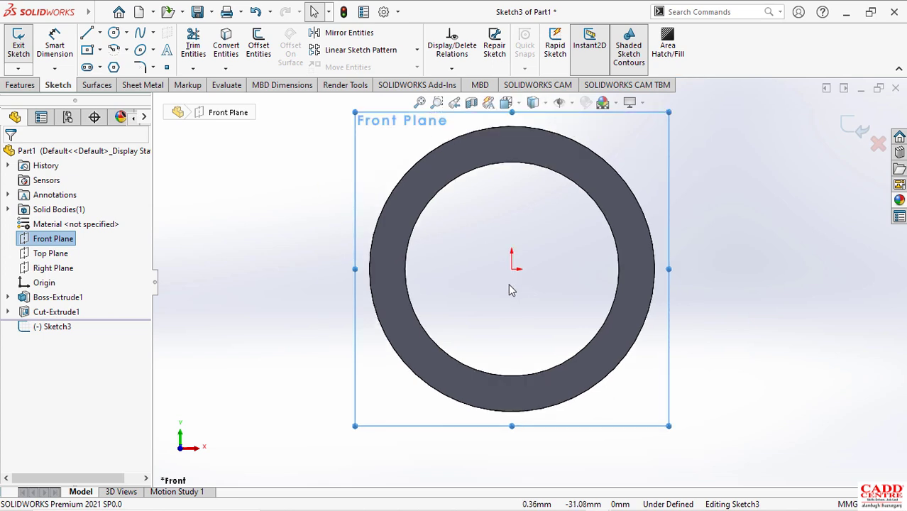
scroll(510, 288, up, 1)
scroll(520, 265, down, 3)
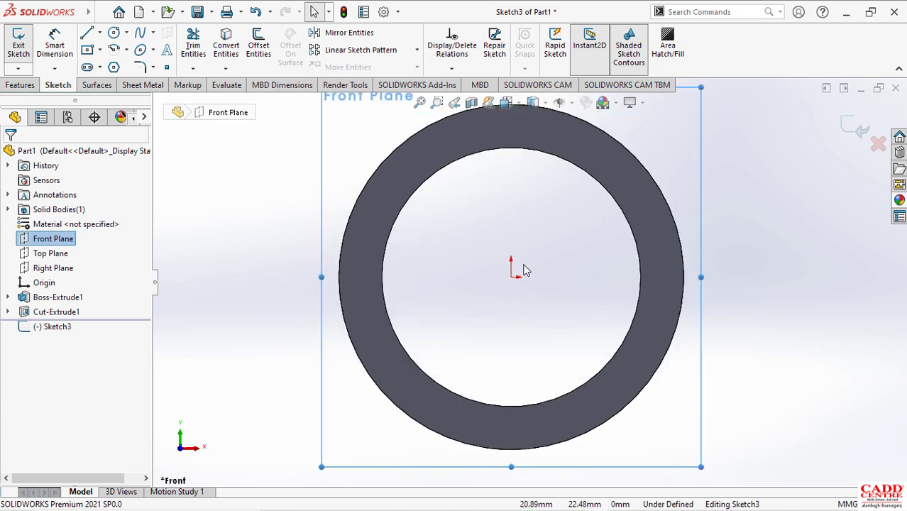
scroll(522, 266, up, 2)
Draw a vertical centerline about 875 mm long through the origin, extending beyond both sides of the ring.
click(99, 33)
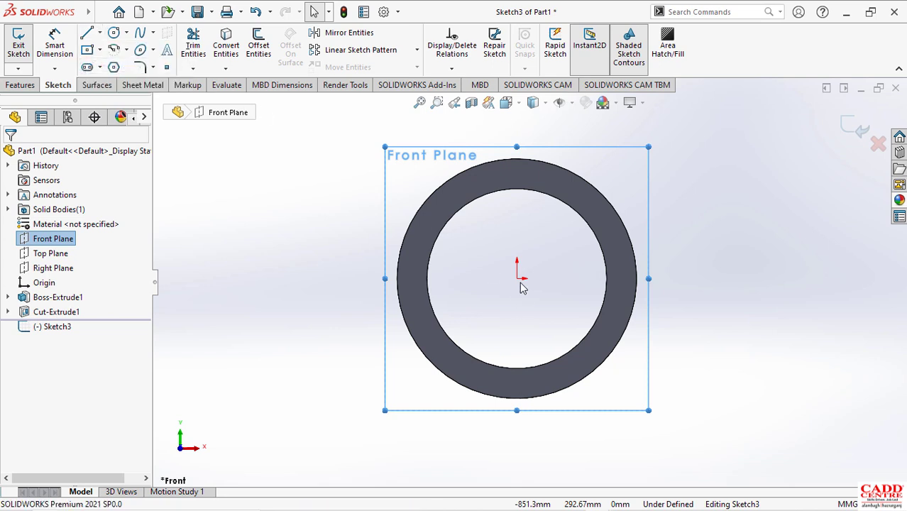
middle_drag(517, 348, 518, 372)
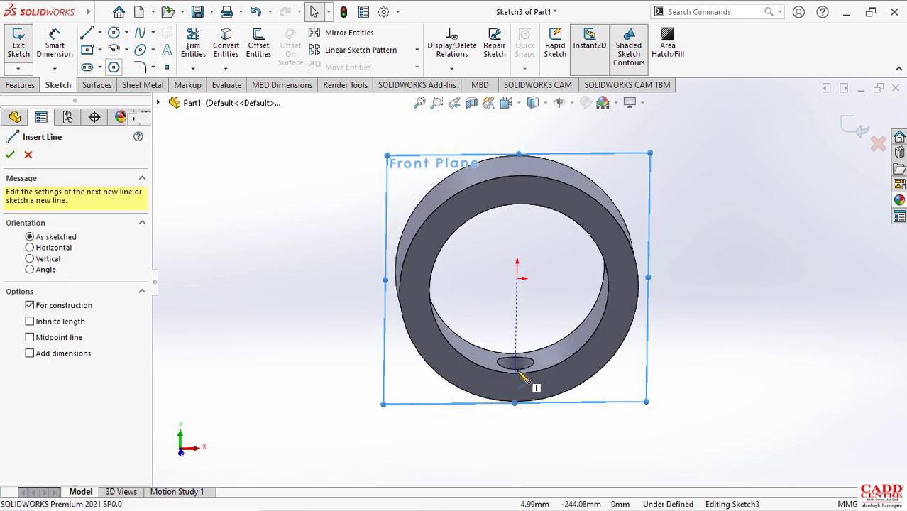
key(ctrl+1)
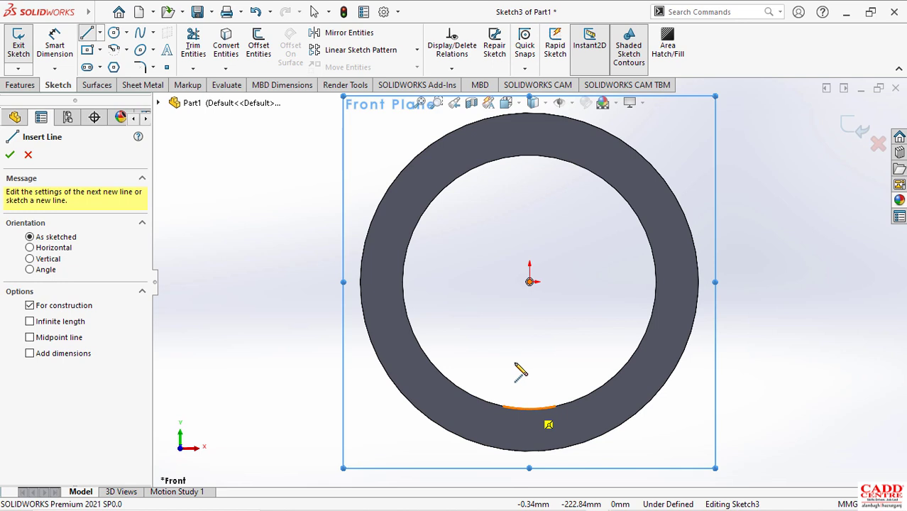
scroll(519, 369, up, 3)
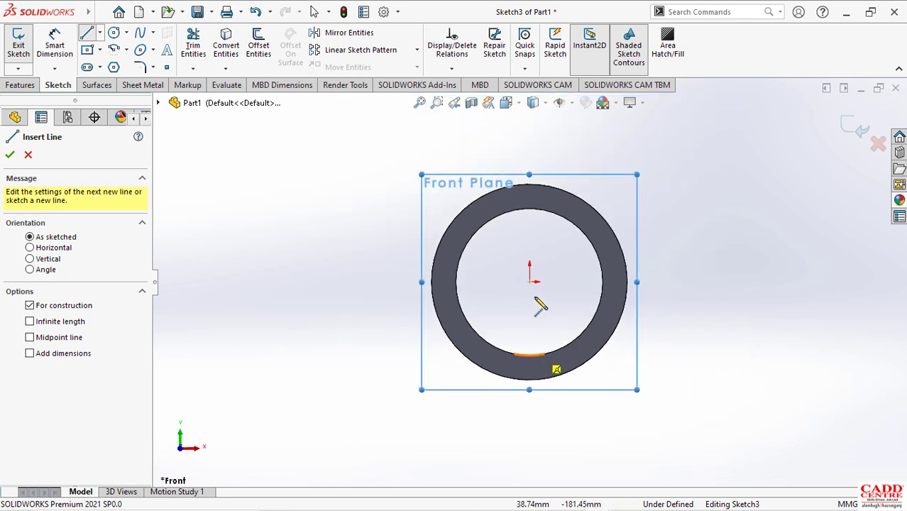
click(530, 143)
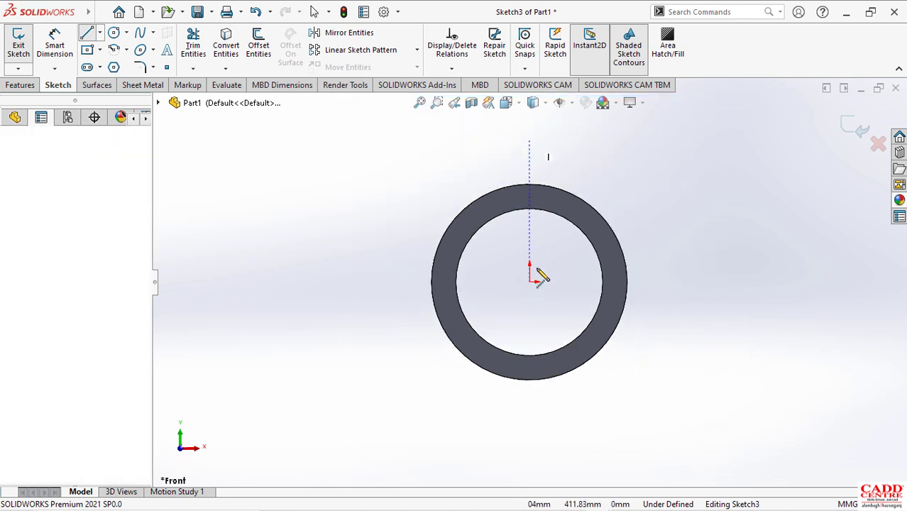
click(529, 425)
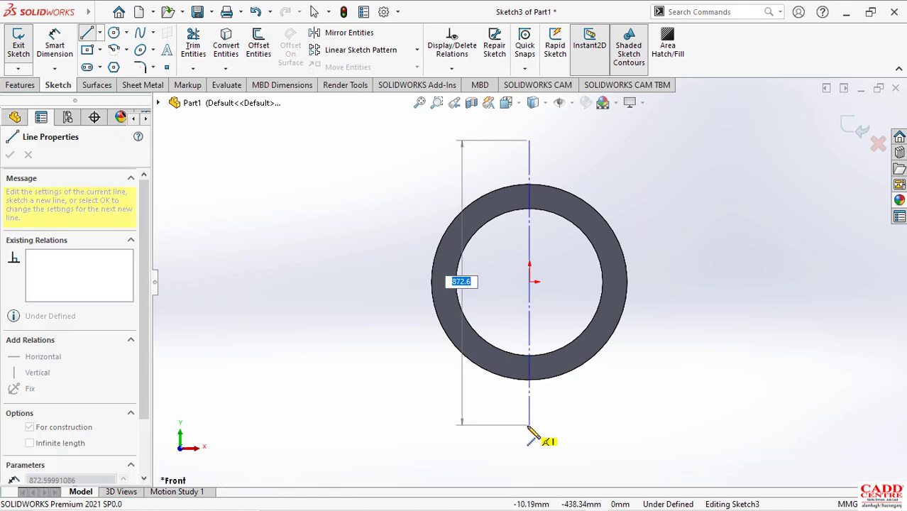
double_click(529, 427)
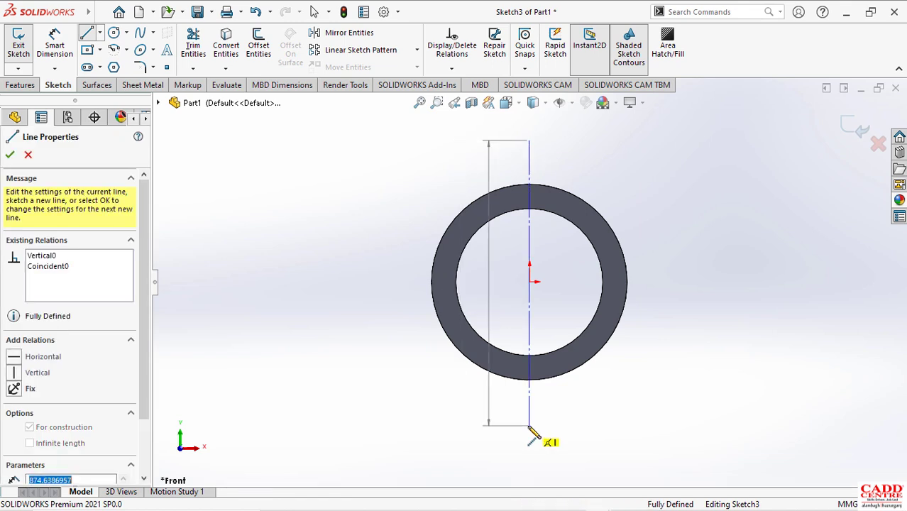
right_click(607, 342)
click(602, 336)
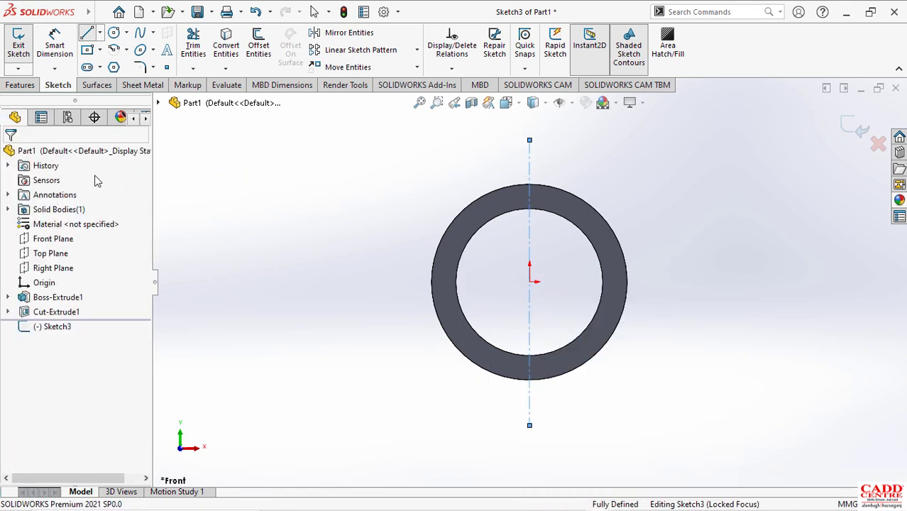
Draw a horizontal centerline about 962 mm long through the origin, extending past the ring on both sides.
click(100, 33)
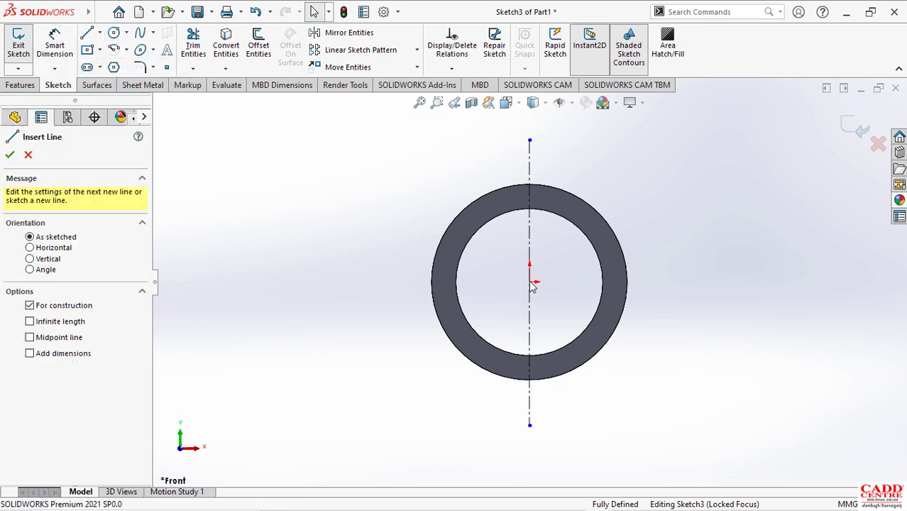
click(385, 282)
click(699, 284)
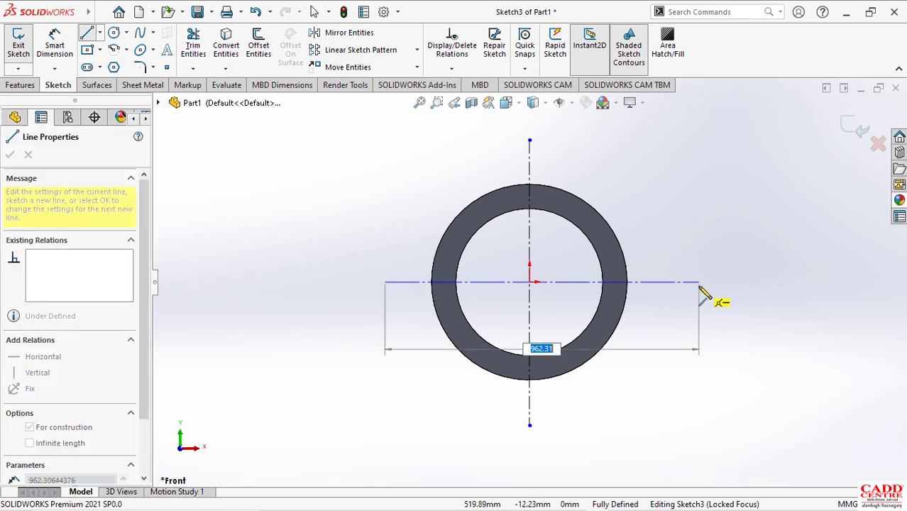
right_click(700, 284)
click(721, 296)
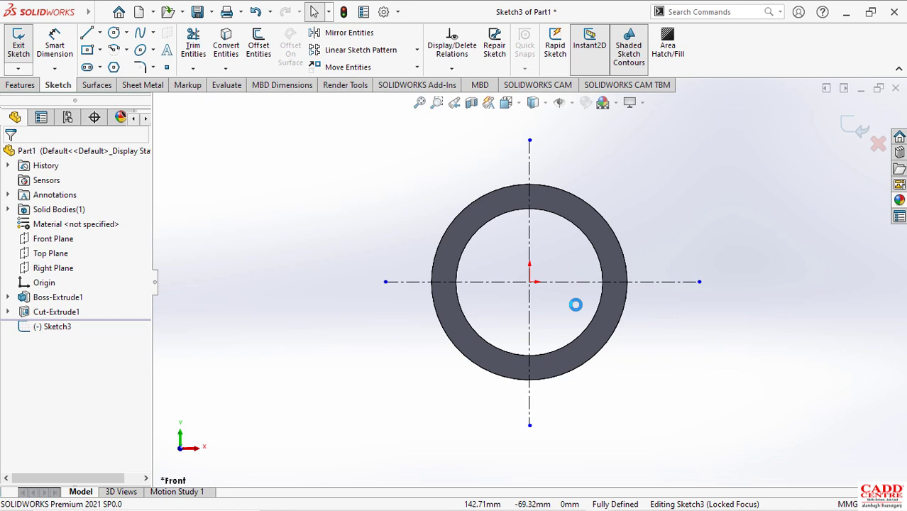
Draw a slanted centerline about 455 mm long from the origin outward past the ring's upper-left edge.
scroll(507, 230, down, 2)
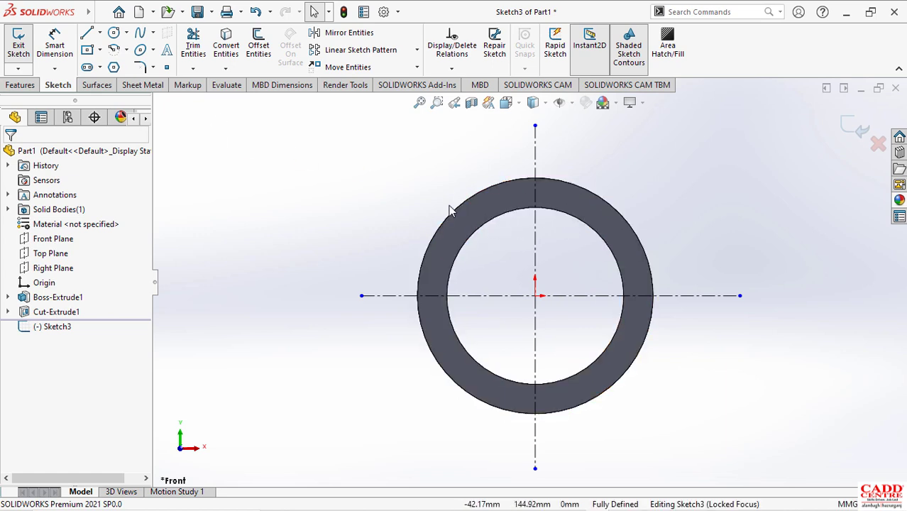
click(100, 33)
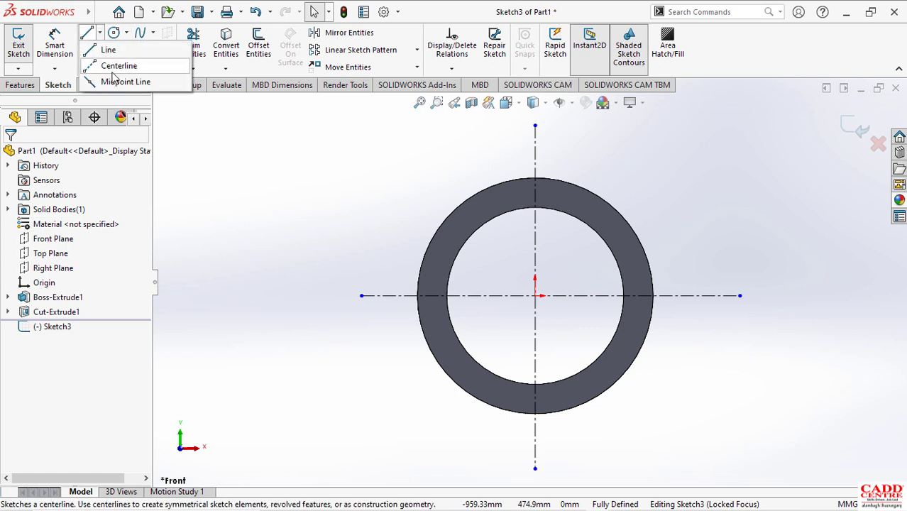
key(l)
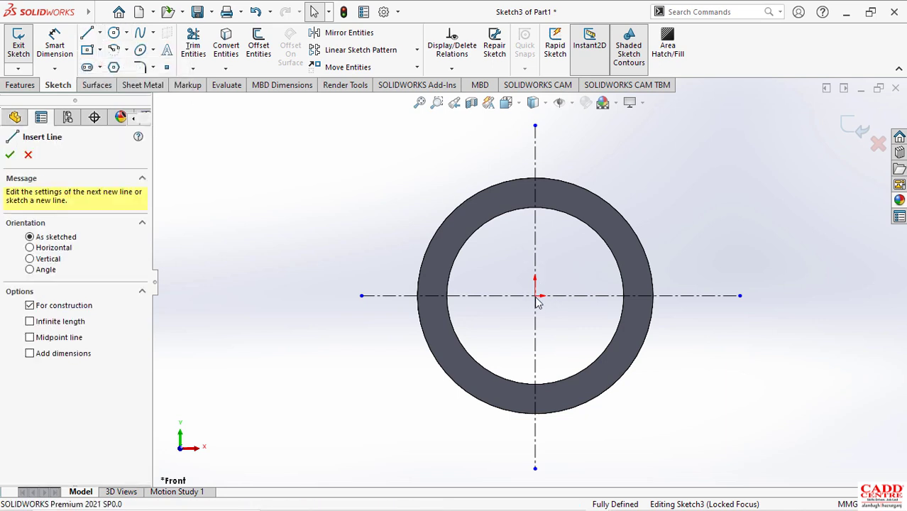
click(424, 170)
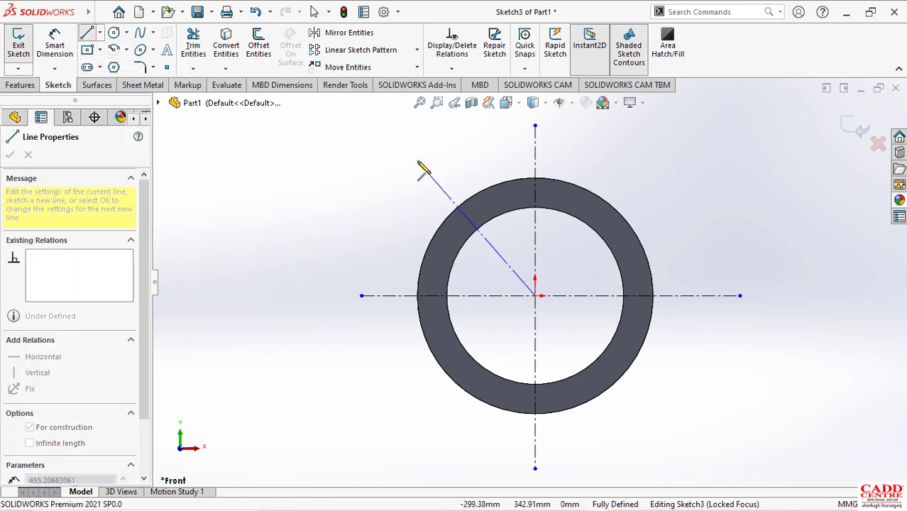
right_click(419, 163)
click(448, 171)
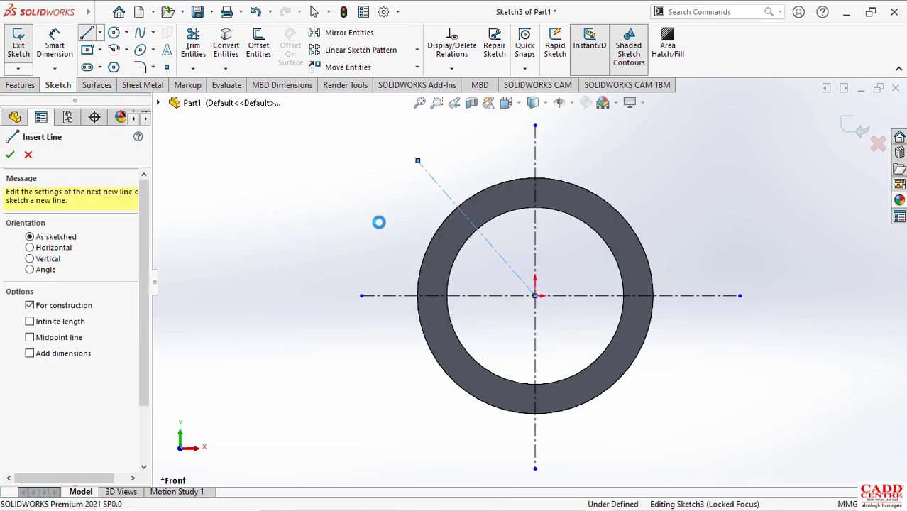
Dimension the angle between the slanted centerline and the vertical centerline at 36 degrees.
right_drag(372, 193, 369, 159)
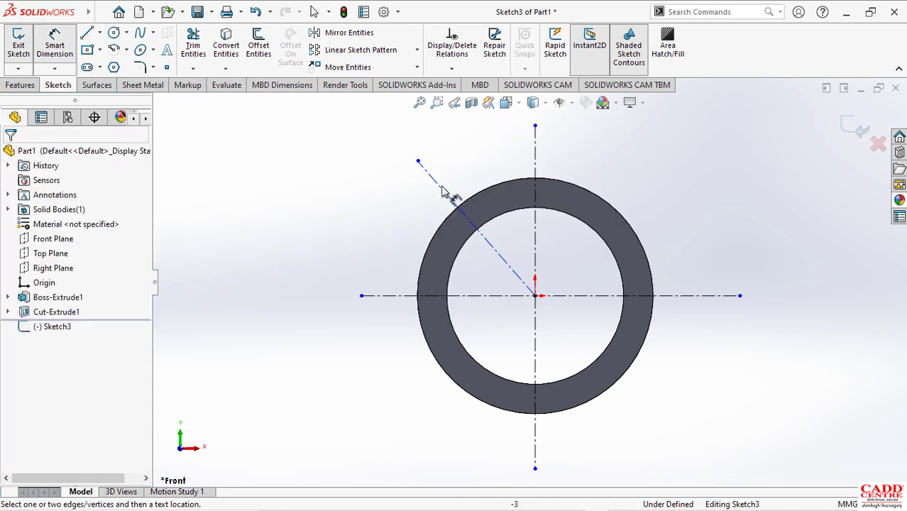
click(537, 171)
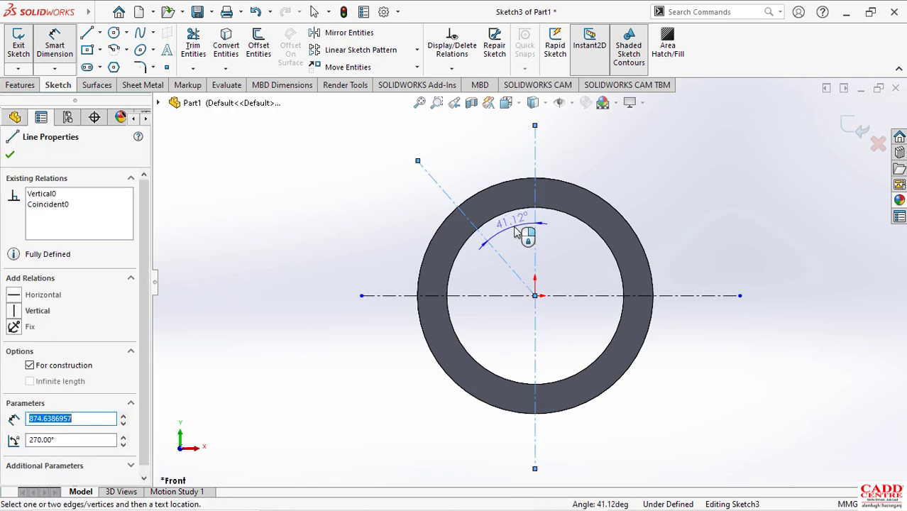
click(517, 232)
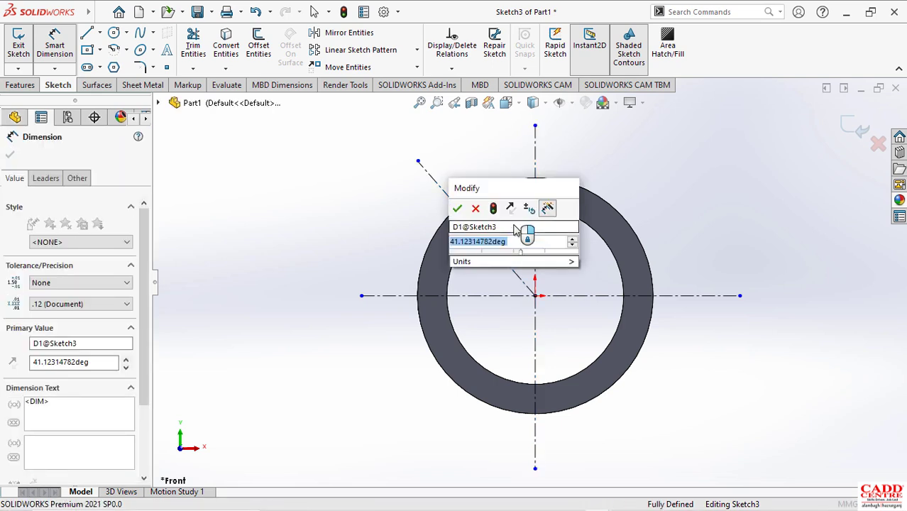
text(30)
key(Return)
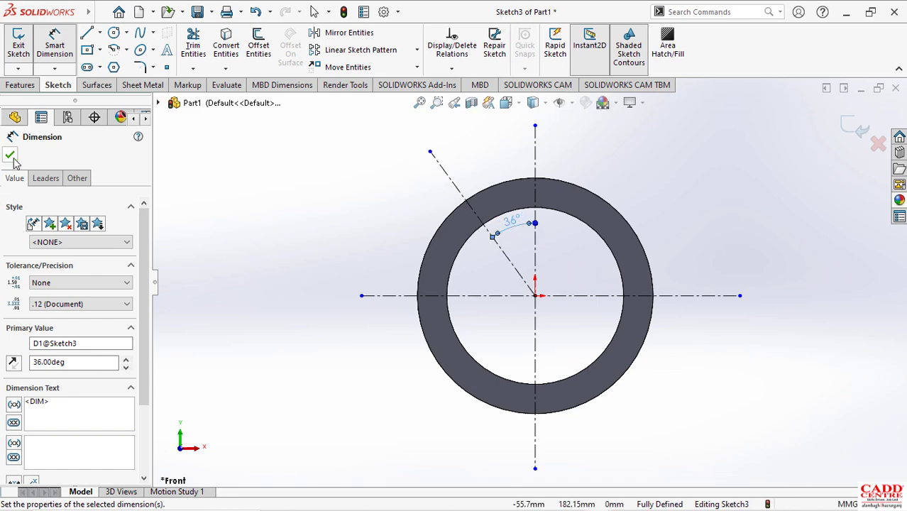
key(Escape)
scroll(508, 234, down, 2)
scroll(508, 234, down, 1)
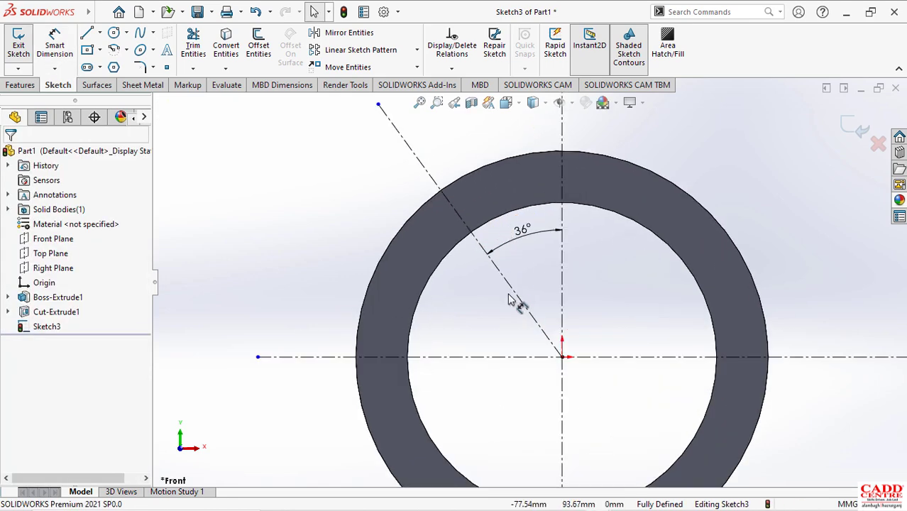
Close the centerline sketch and leave the empty extra sketch without drawing anything in it.
mouse_move(518, 304)
middle_down()
mouse_move(504, 203)
mouse_move(528, 218)
mouse_move(498, 169)
mouse_move(490, 106)
mouse_move(524, 103)
mouse_move(594, 131)
middle_up()
scroll(507, 312, up, 2)
middle_drag(506, 335, 489, 305)
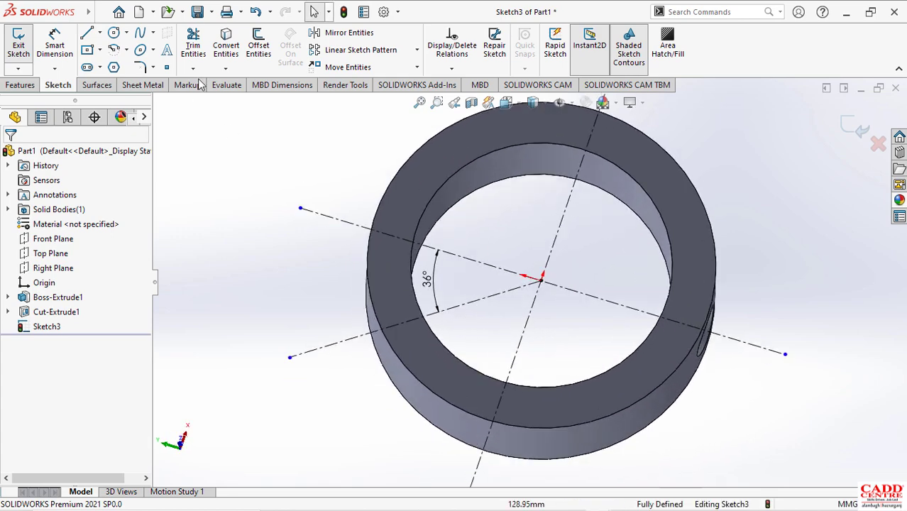
click(19, 87)
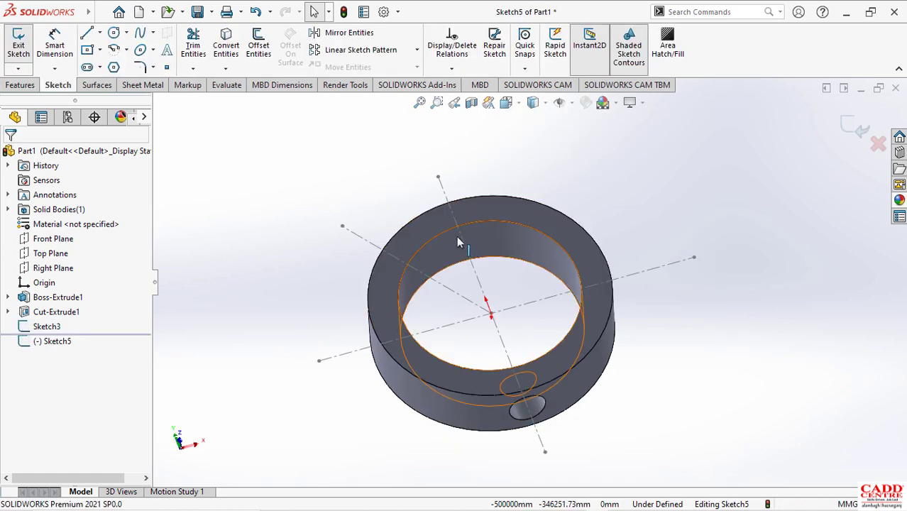
click(26, 88)
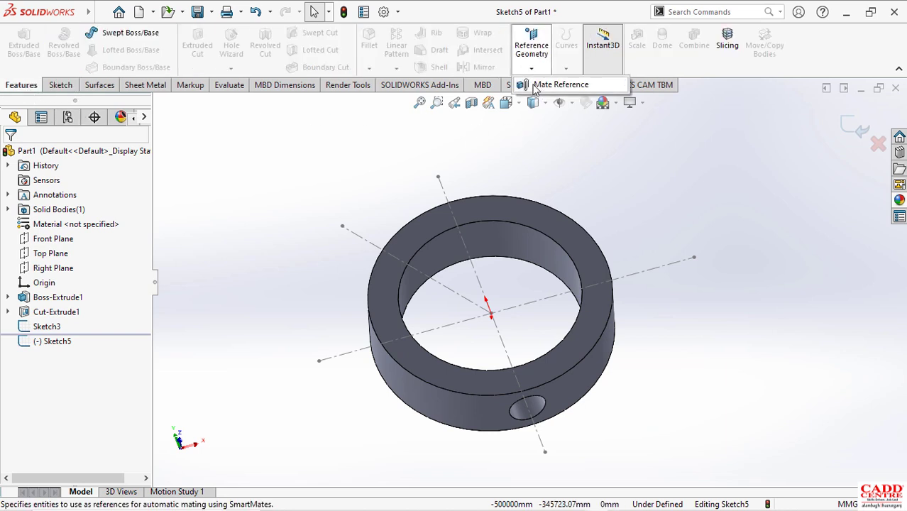
click(857, 131)
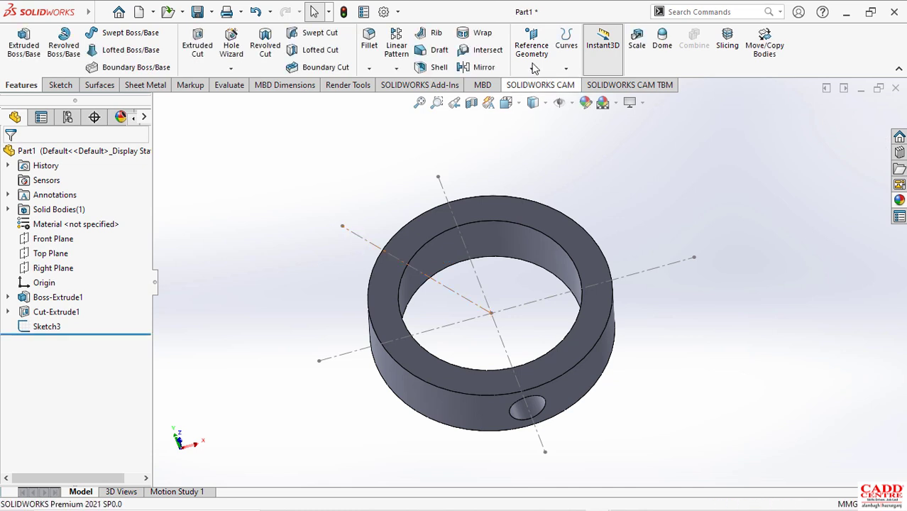
Create a reference plane perpendicular to the slanted centerline and coincident with its outer endpoint.
click(522, 43)
click(532, 87)
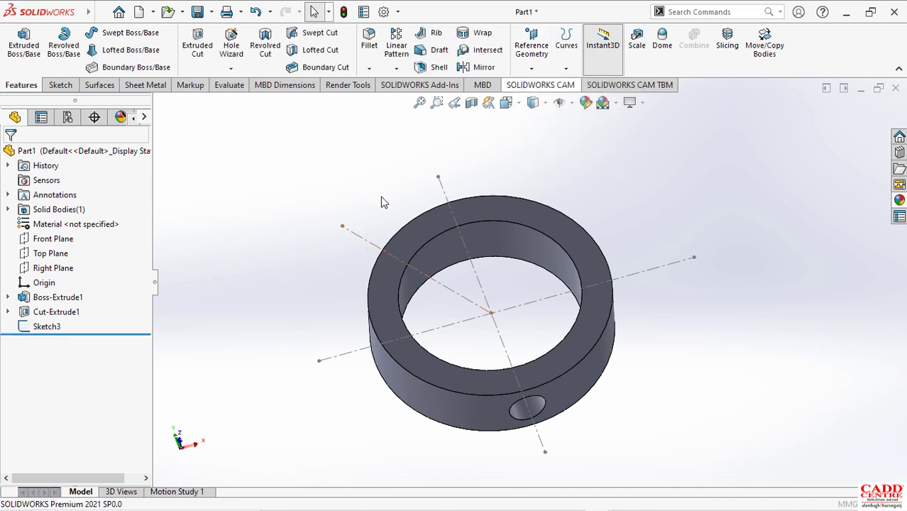
click(363, 238)
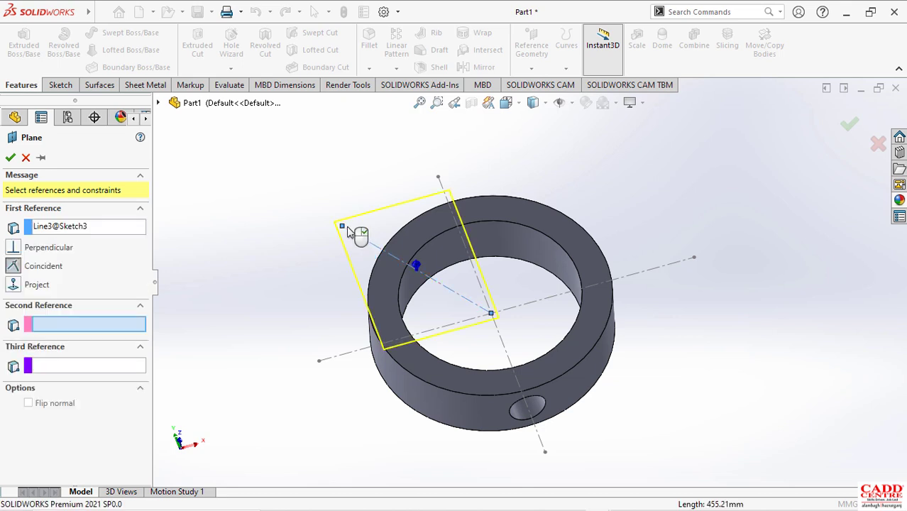
click(343, 227)
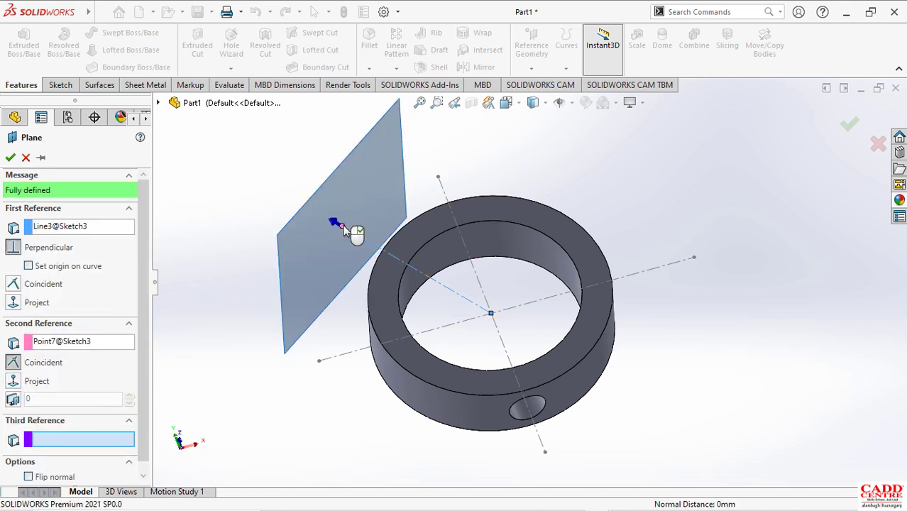
click(10, 158)
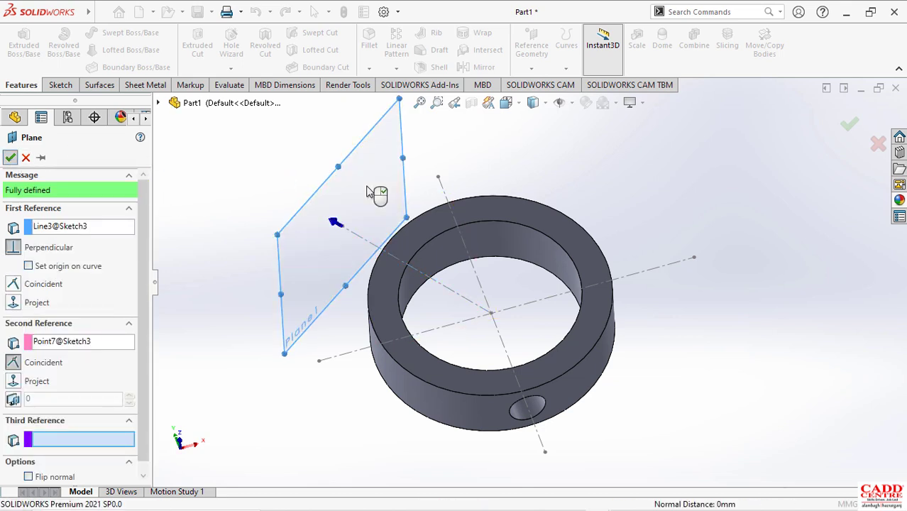
Start a sketch on the new reference plane and draw a circle about 107 mm in diameter centered on the sketch origin.
right_click(367, 189)
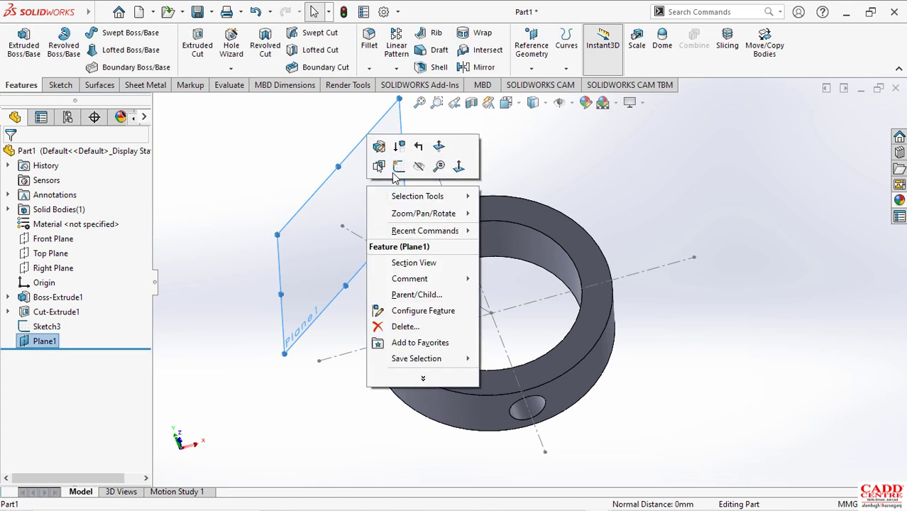
click(398, 175)
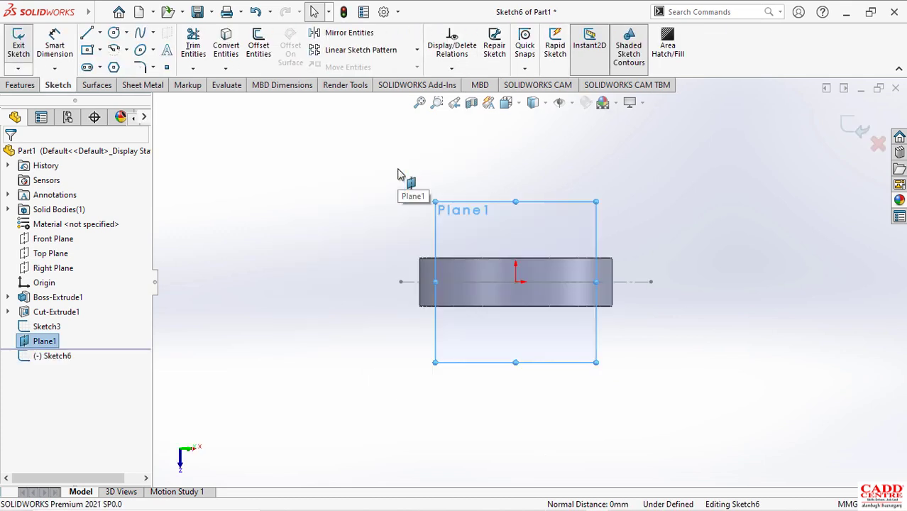
scroll(566, 282, down, 2)
middle_drag(543, 289, 551, 333)
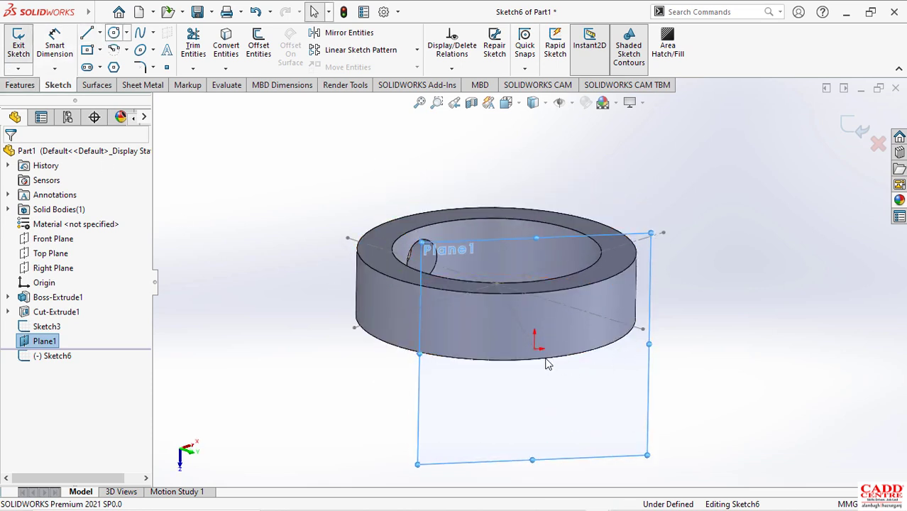
click(534, 348)
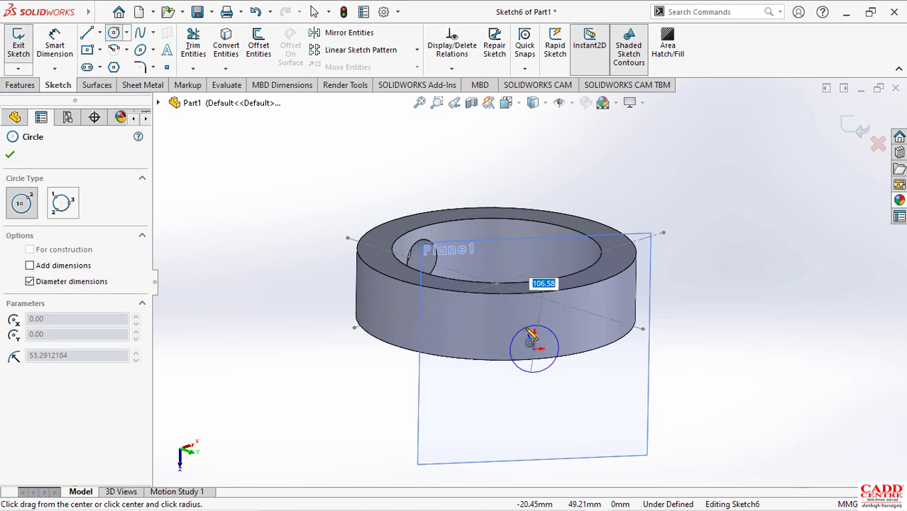
click(529, 329)
key(Escape)
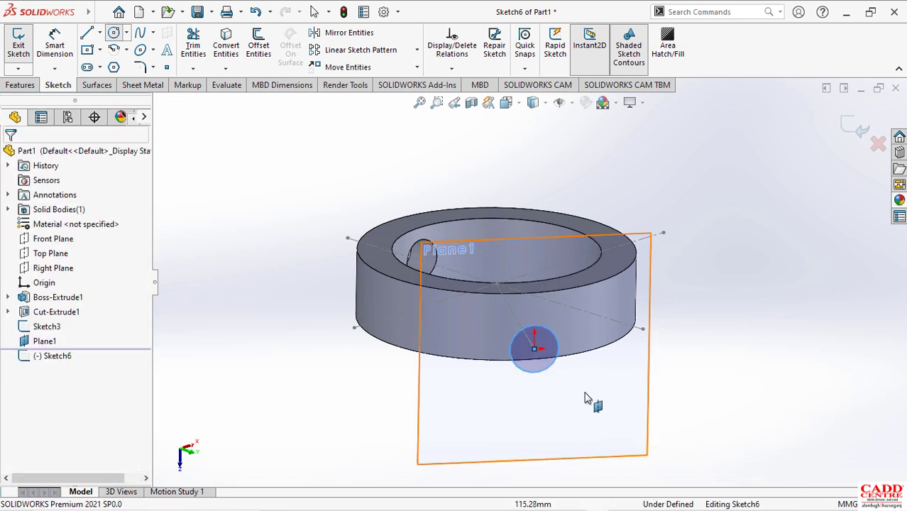
Set the circle's diameter to 90 mm and exit the sketch.
right_drag(584, 385, 584, 336)
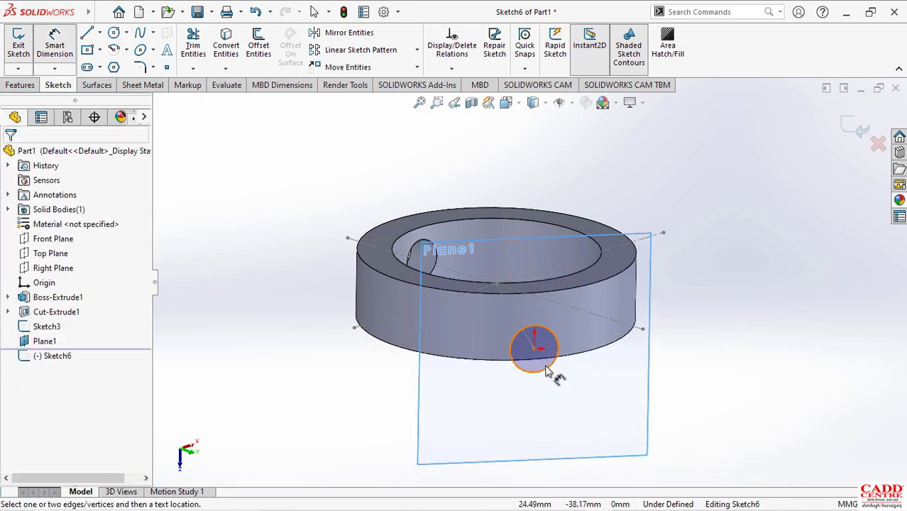
click(578, 387)
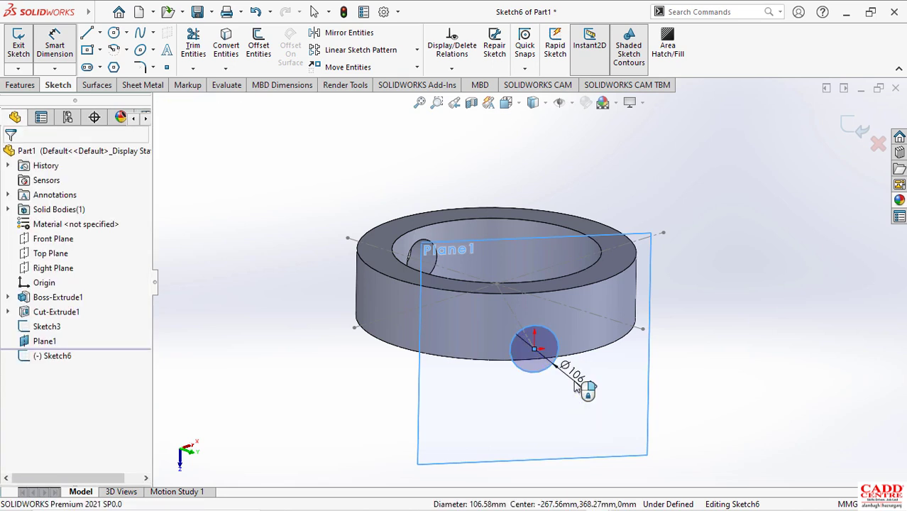
click(577, 387)
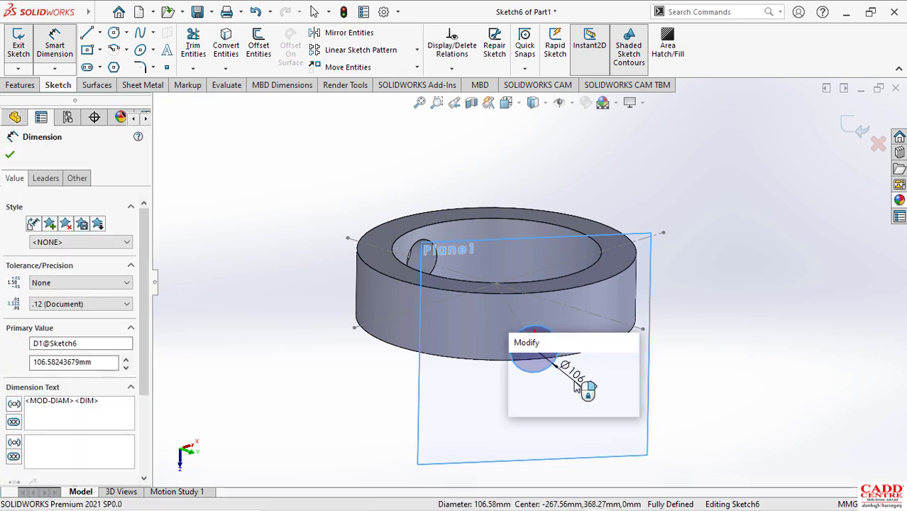
text(9)
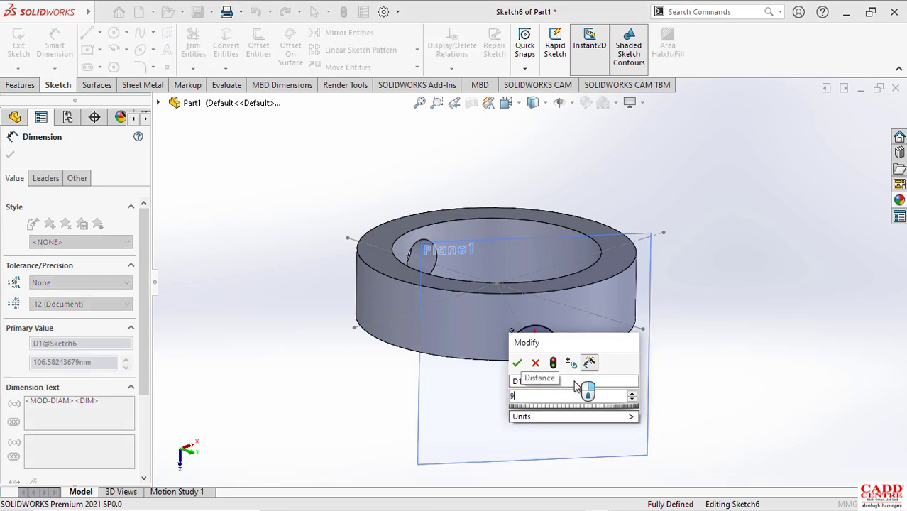
text(0)
key(Return)
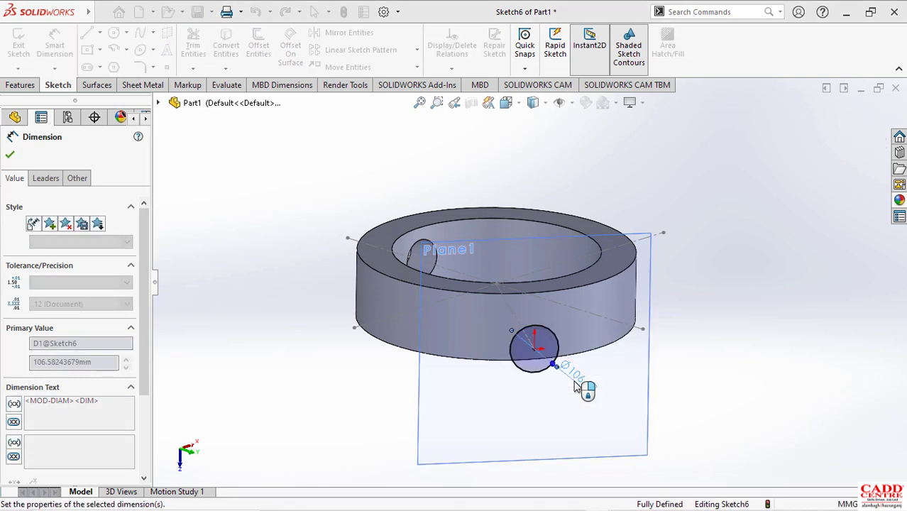
mouse_move(577, 386)
middle_down()
mouse_move(521, 356)
mouse_move(492, 359)
middle_up()
click(857, 127)
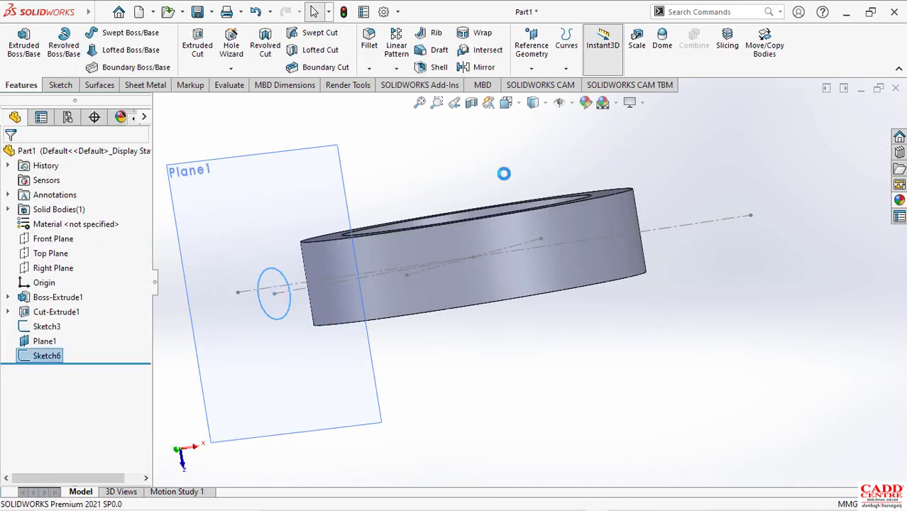
Cut-extrude the circle 367 mm with a Blind end condition toward the ring's center, through the nearby wall.
scroll(505, 181, up, 5)
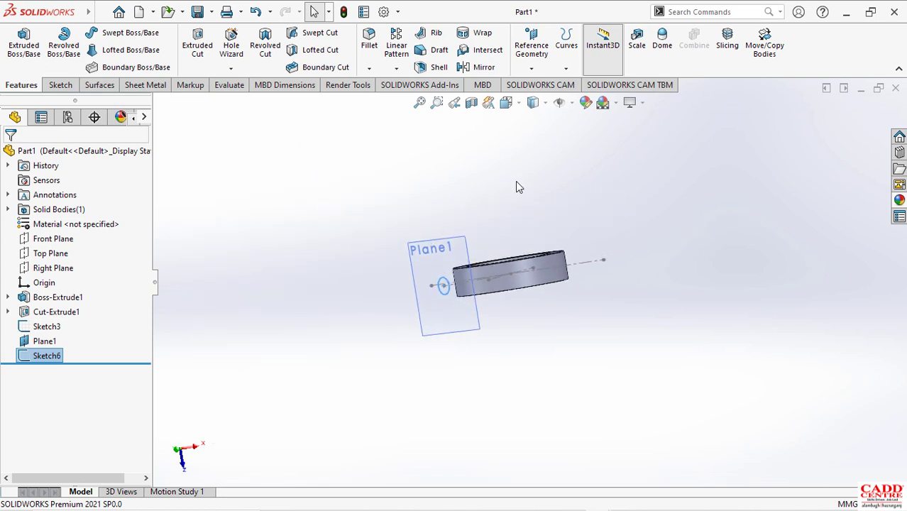
middle_drag(517, 178, 520, 393)
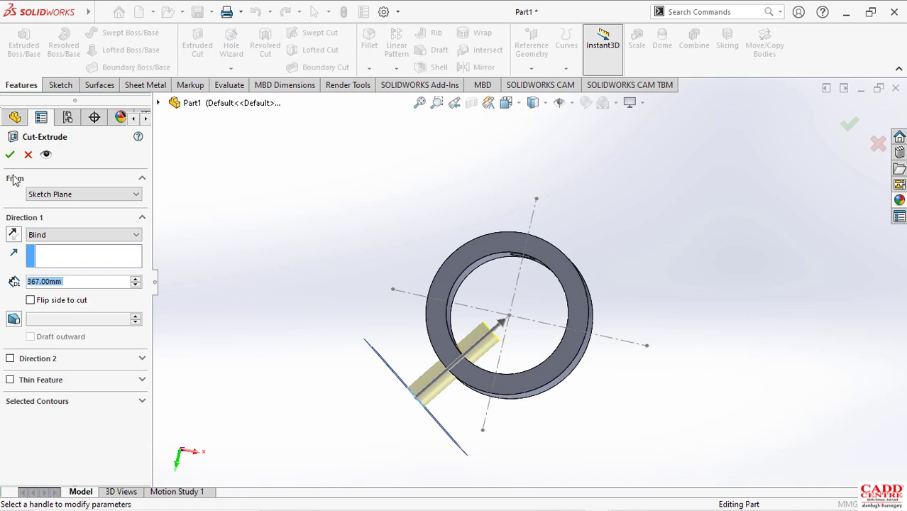
click(10, 155)
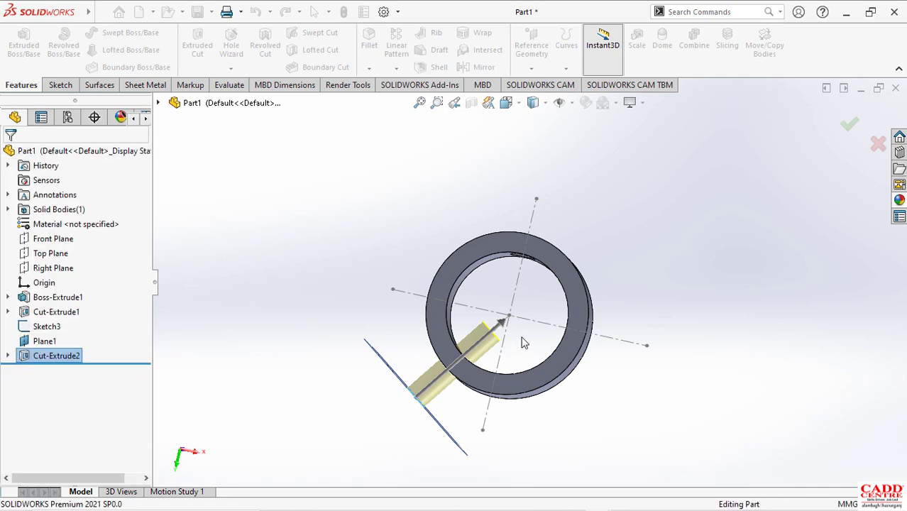
Mirror the angled hole cut about the Right Plane to the opposite side of the ring.
scroll(523, 341, down, 2)
middle_drag(522, 341, 521, 291)
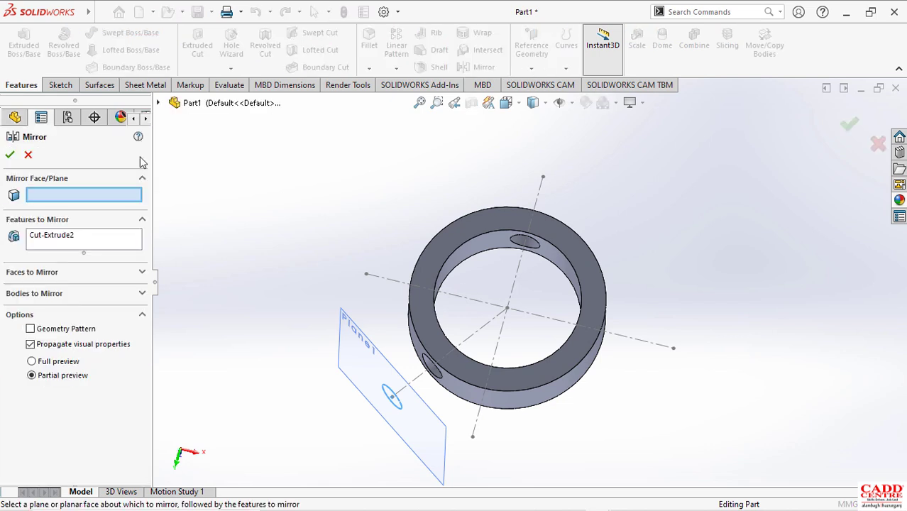
click(159, 103)
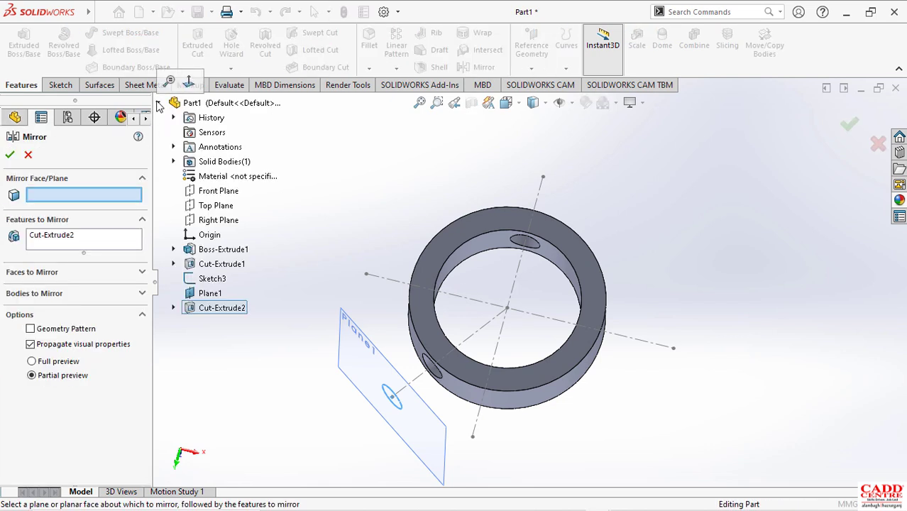
click(204, 206)
middle_drag(439, 251, 354, 368)
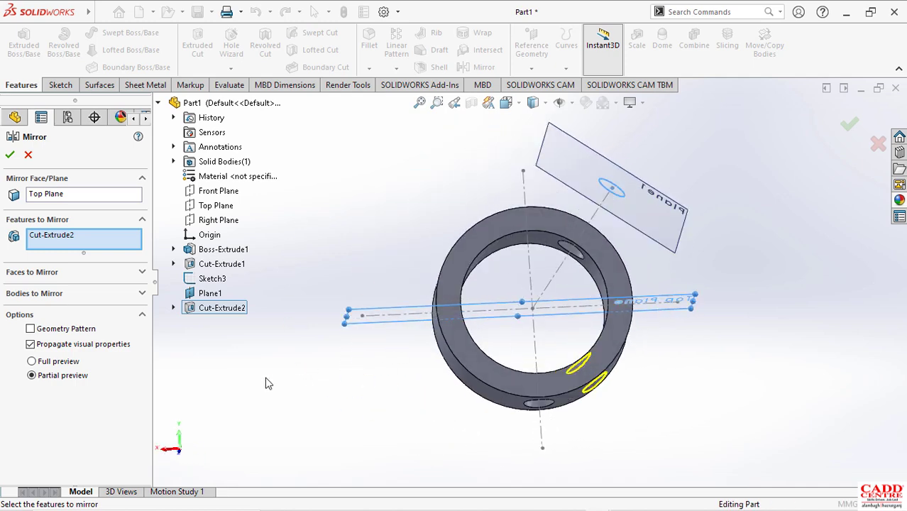
click(74, 193)
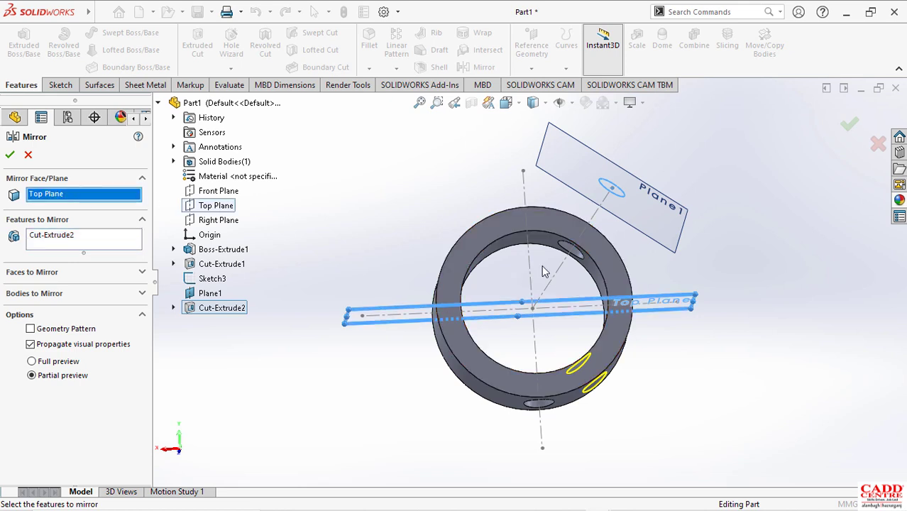
click(226, 221)
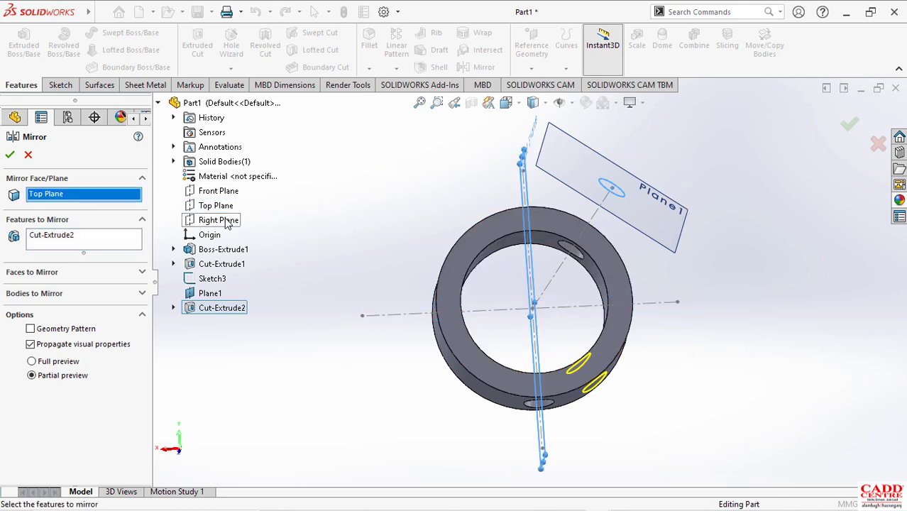
middle_drag(486, 264, 499, 294)
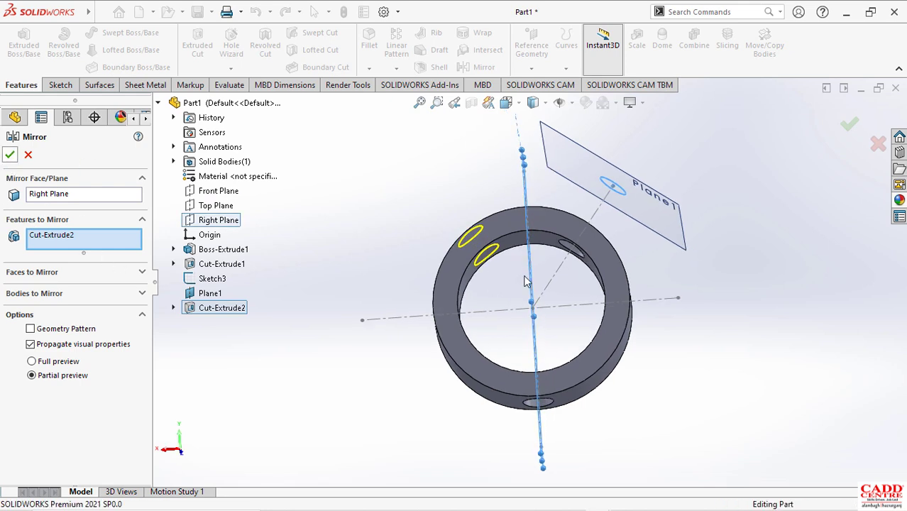
key(Return)
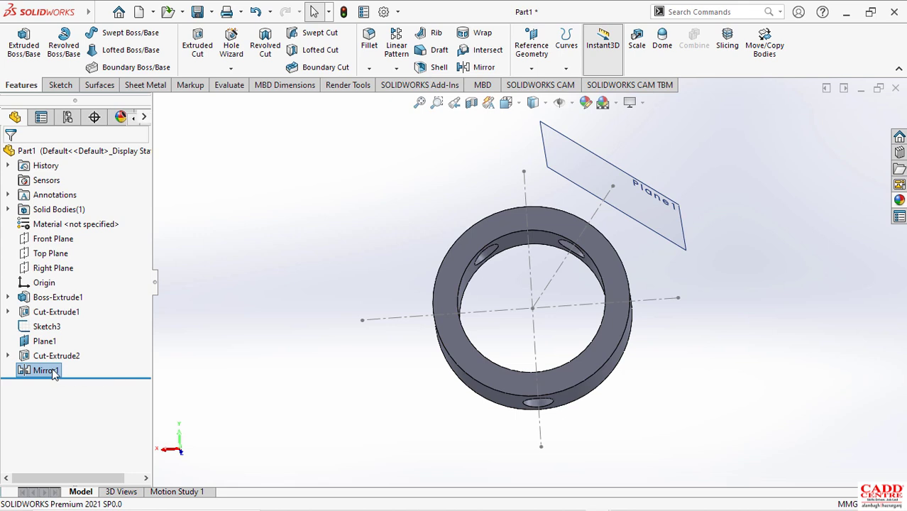
click(52, 370)
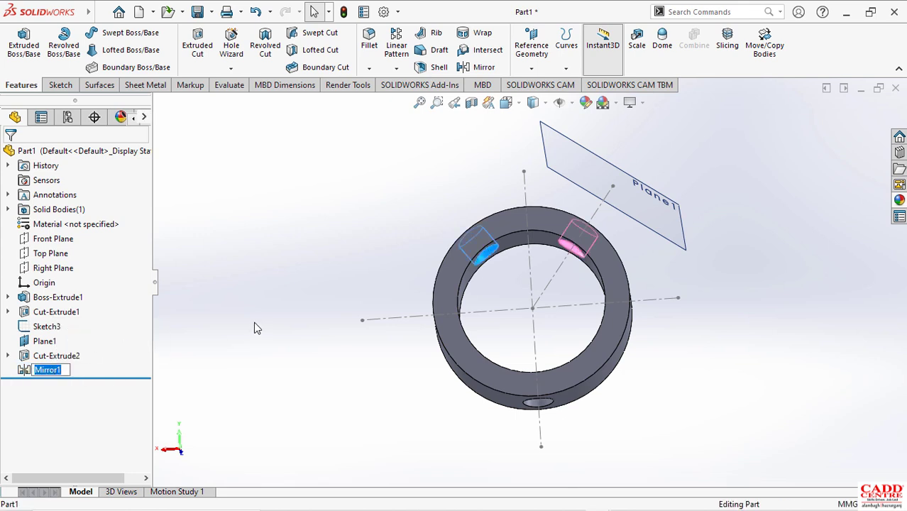
Try to mirror the angled hole cut about the Top Plane.
click(257, 328)
click(56, 356)
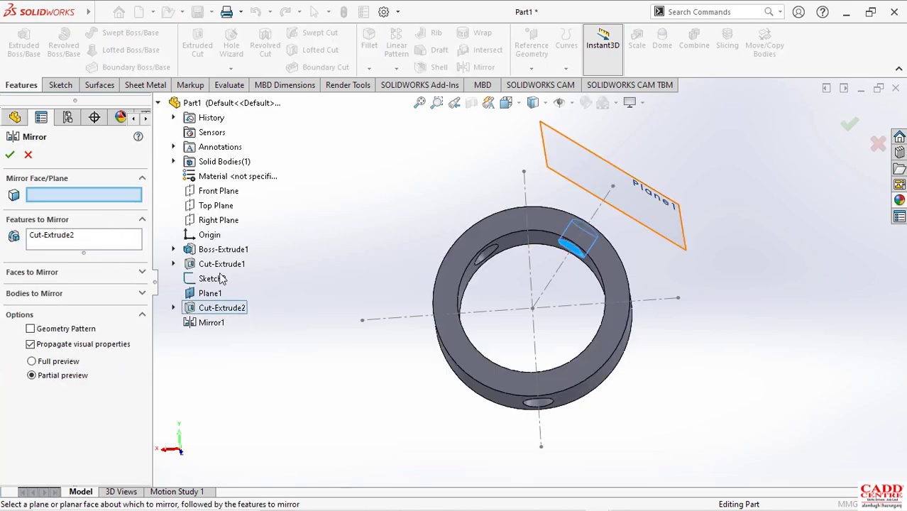
click(222, 206)
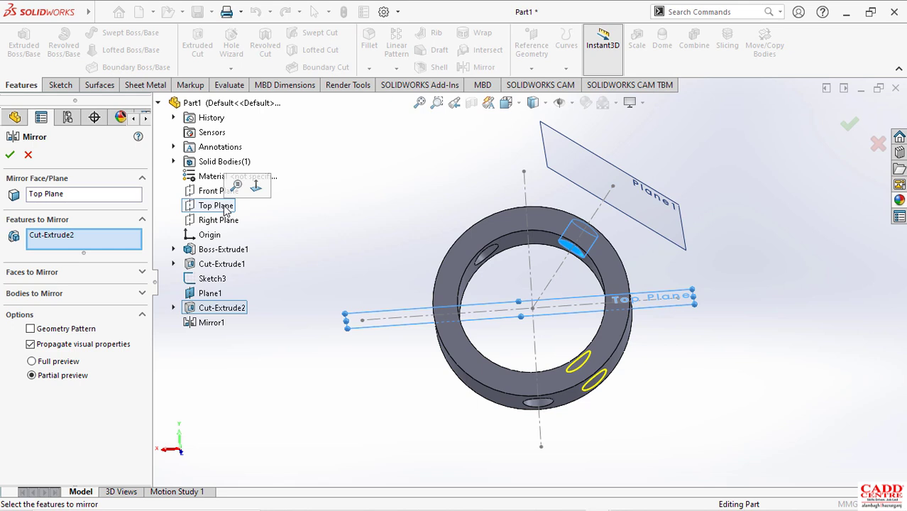
click(10, 154)
middle_drag(433, 193, 544, 344)
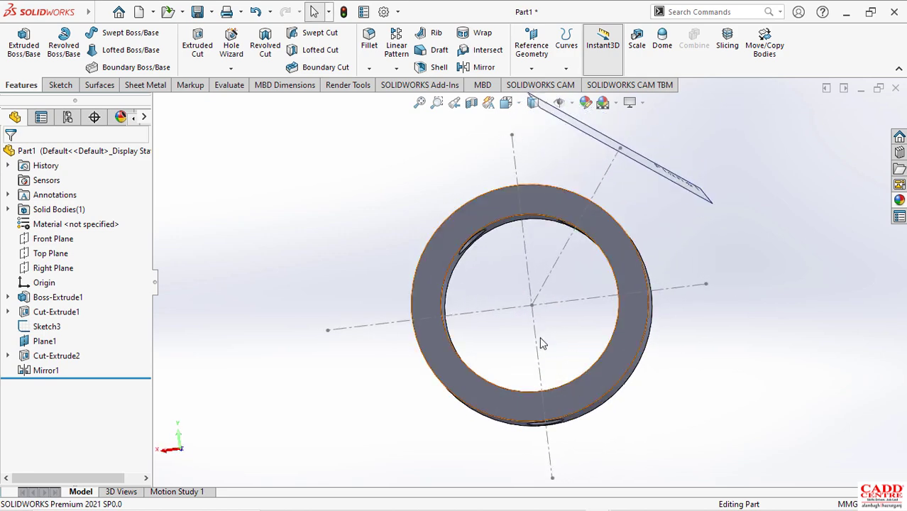
Edit the sketch containing the 36° centerline and draw a centerline about 486 mm long from the origin, sloping outward below the horizontal centerline.
right_click(44, 327)
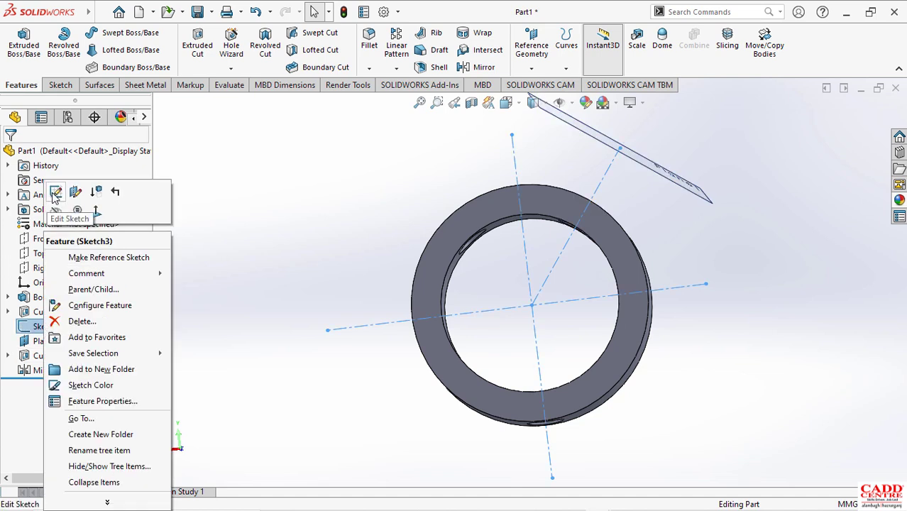
click(56, 193)
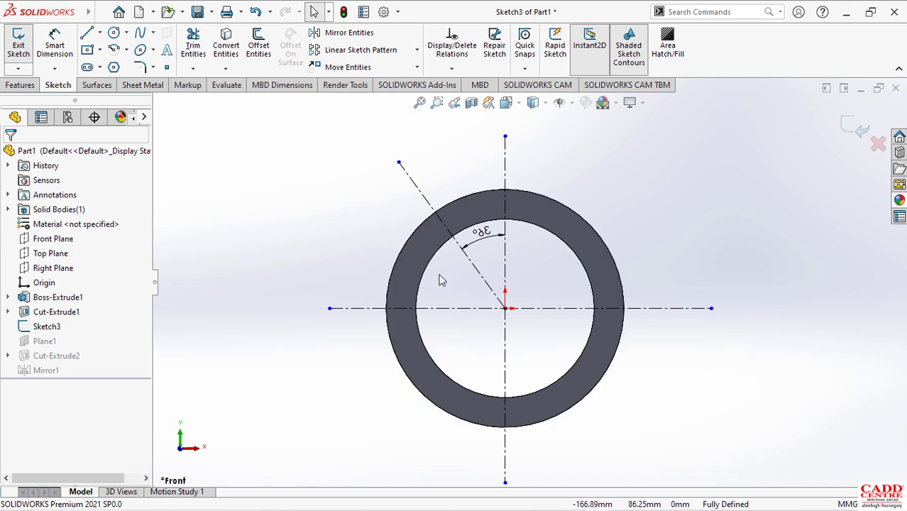
key(ctrl+8)
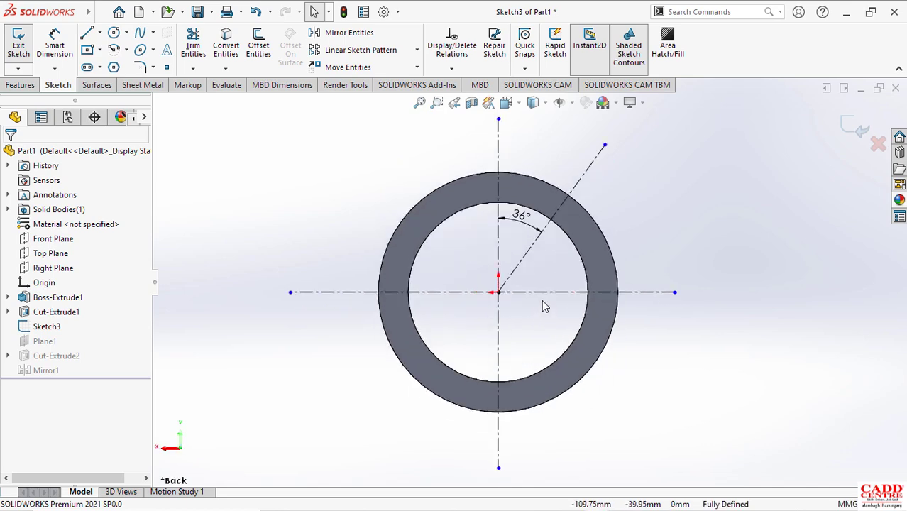
middle_drag(542, 302, 540, 240)
key(ctrl+1)
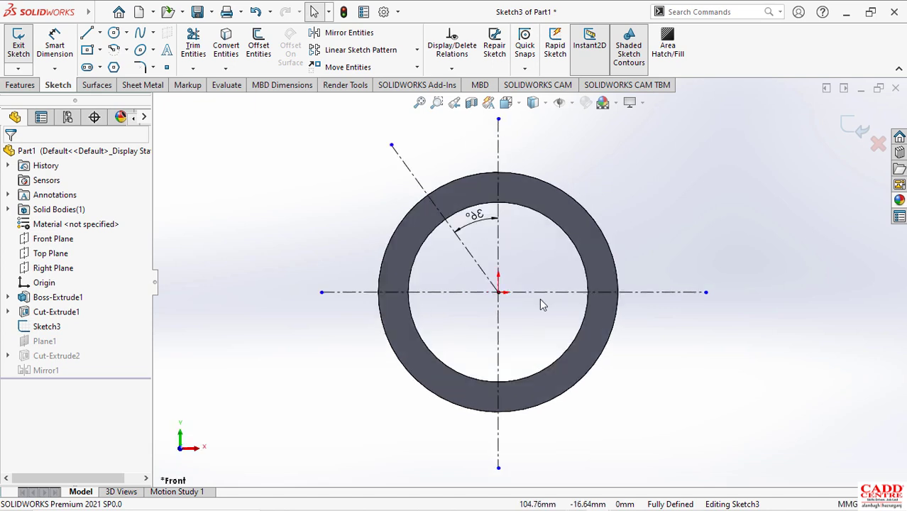
key(ctrl+2)
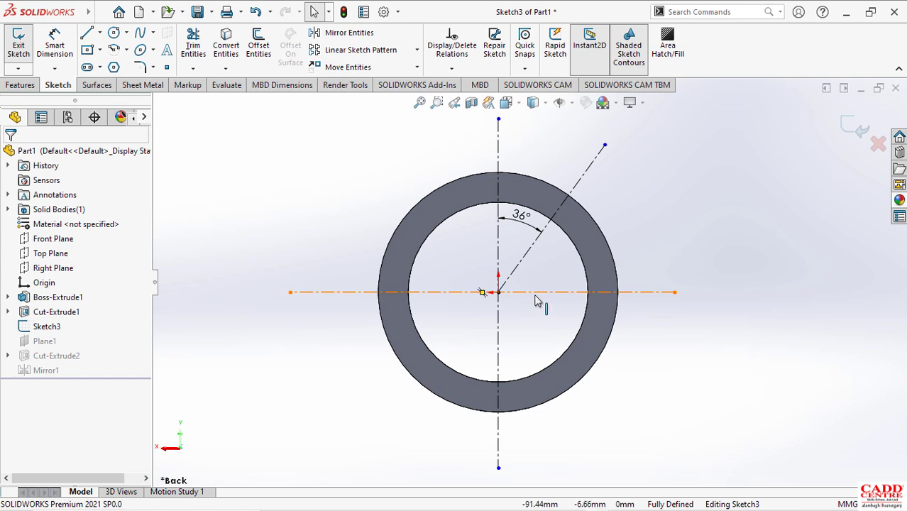
scroll(536, 300, up, 2)
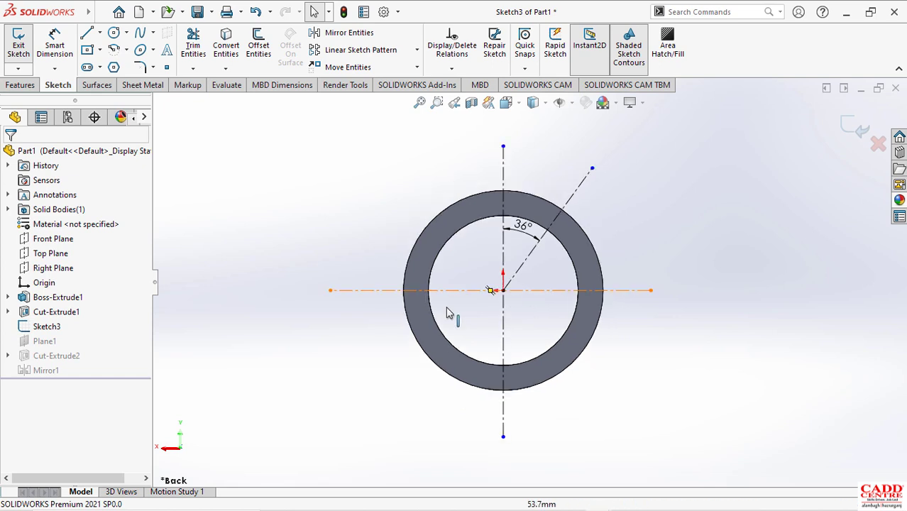
click(101, 33)
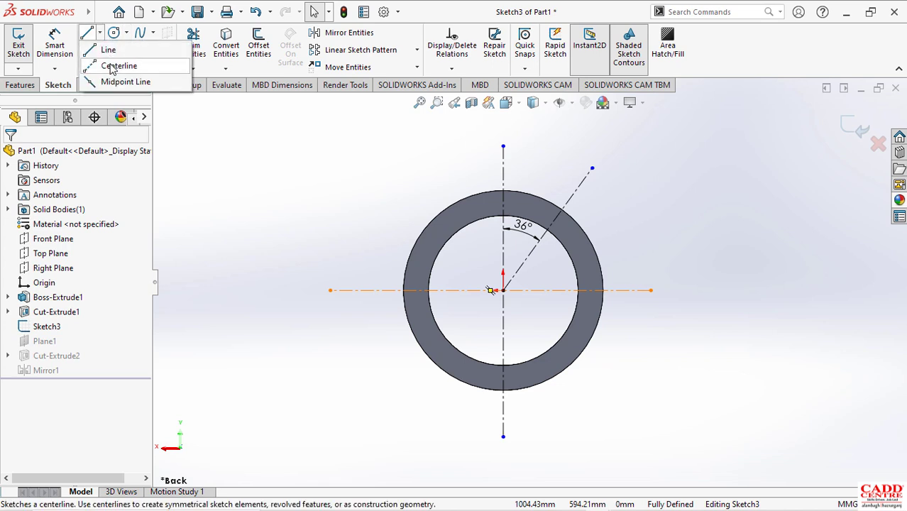
click(113, 66)
key(l)
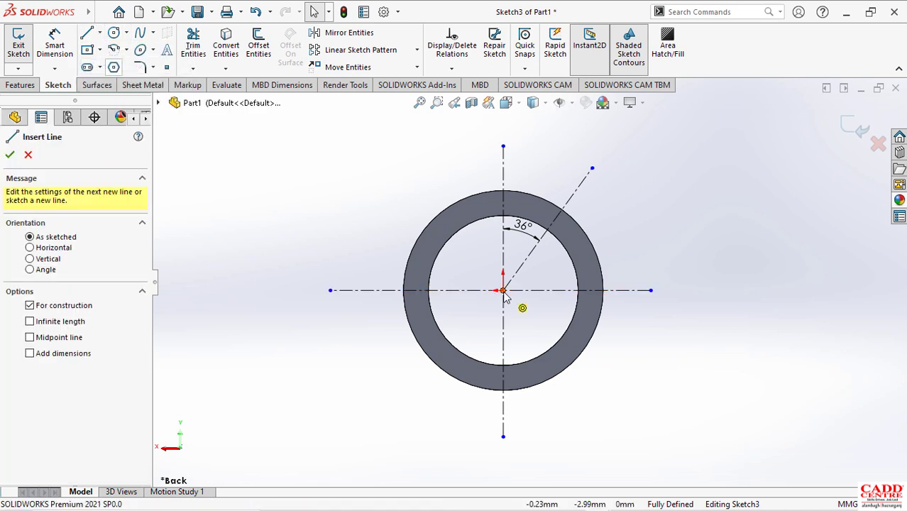
click(358, 363)
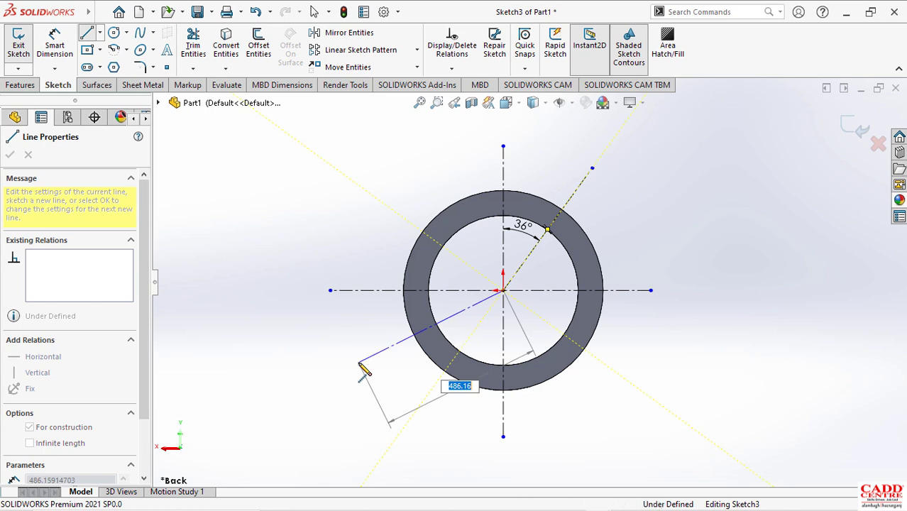
right_click(407, 369)
click(402, 357)
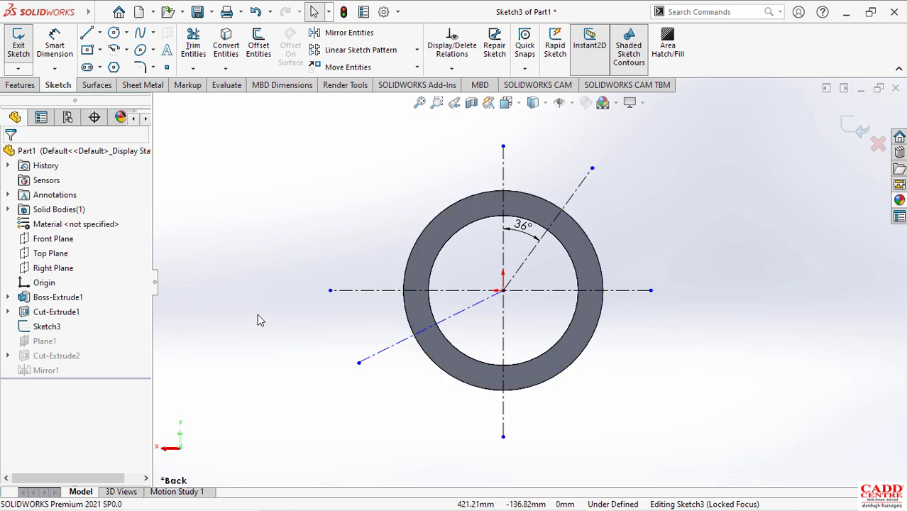
Dimension the angle between the new centerline and the vertical centerline as 72° and exit the sketch.
right_drag(228, 314, 224, 263)
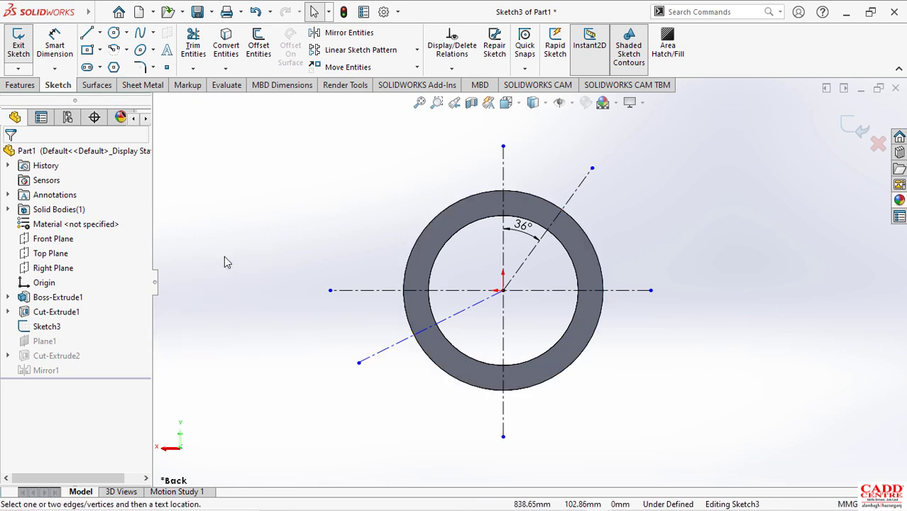
click(504, 344)
click(457, 321)
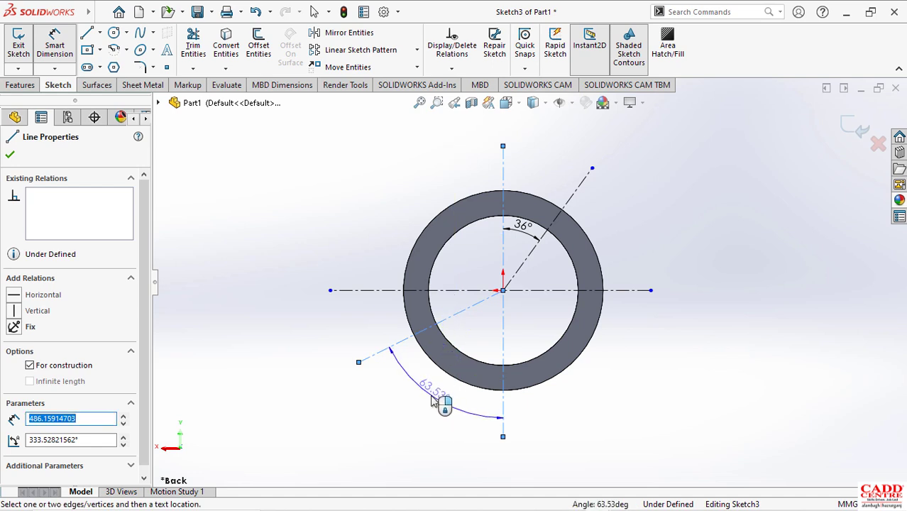
click(432, 396)
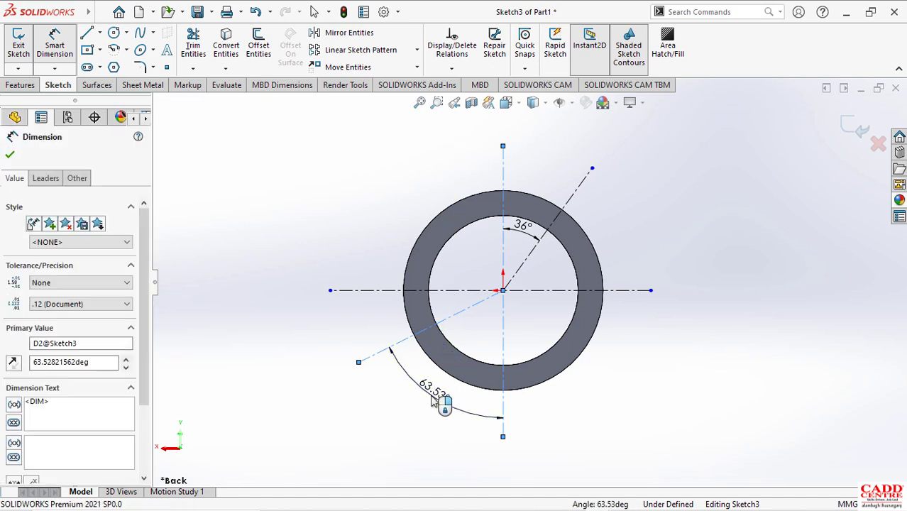
text(72)
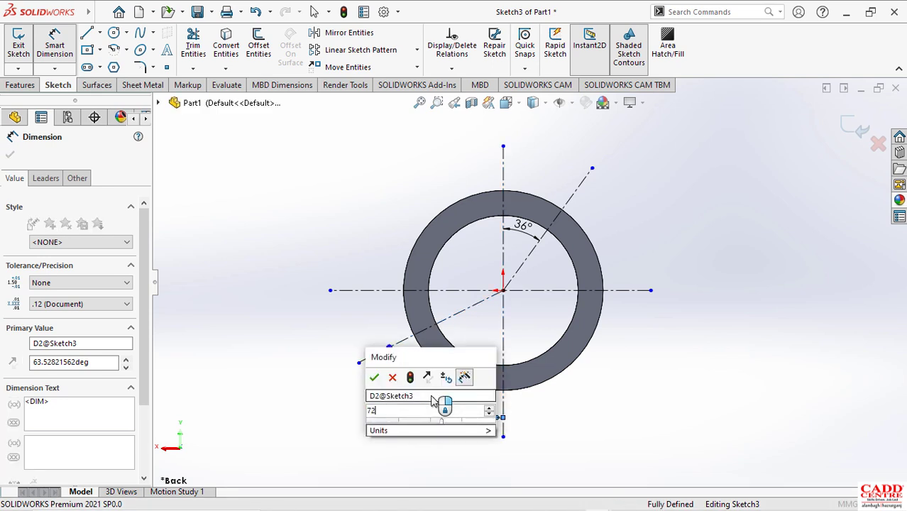
key(Return)
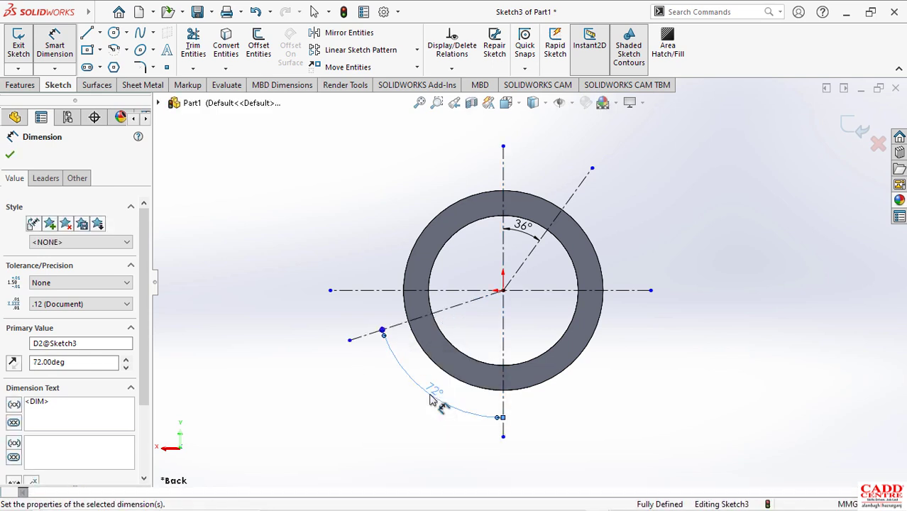
click(717, 149)
key(Escape)
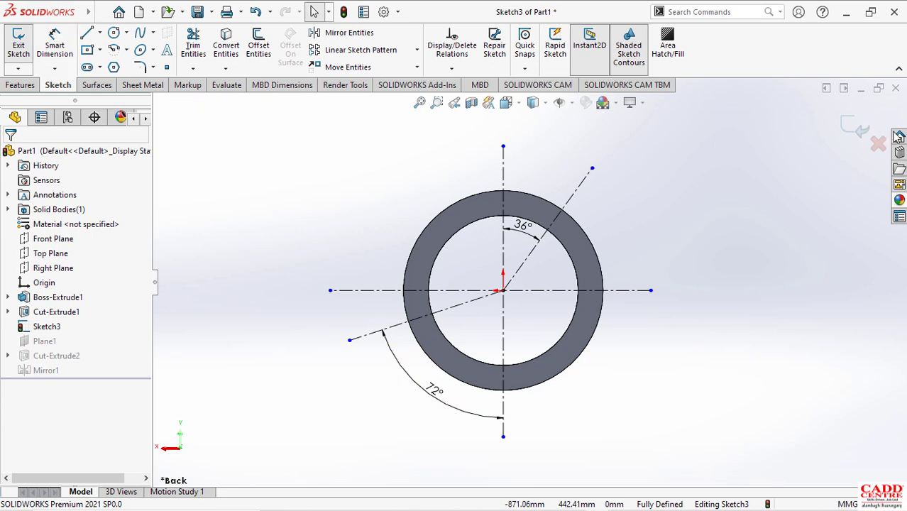
click(854, 128)
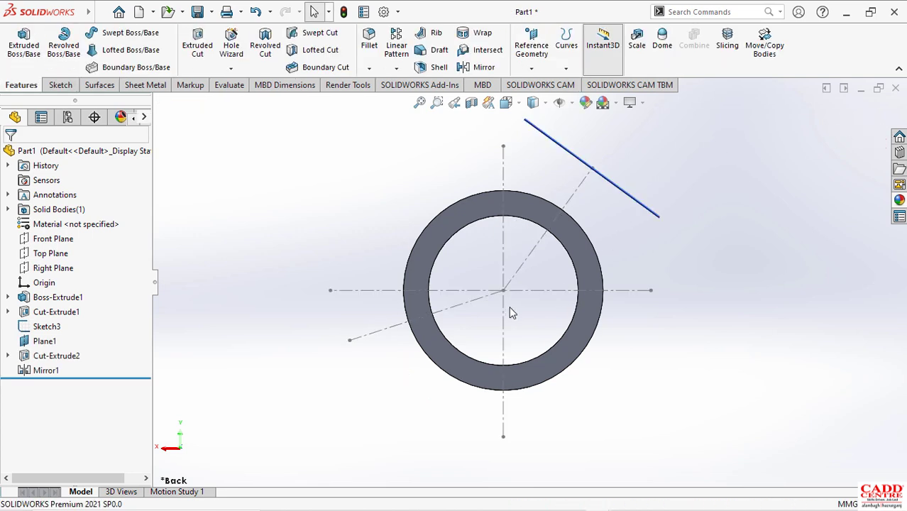
Create a reference plane perpendicular to the 72° centerline and coincident with its outer endpoint.
middle_drag(510, 313, 516, 223)
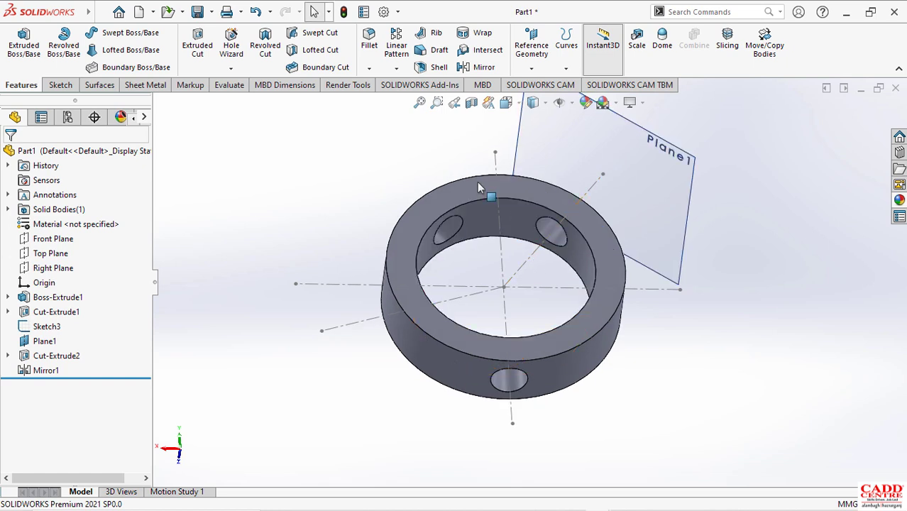
click(531, 68)
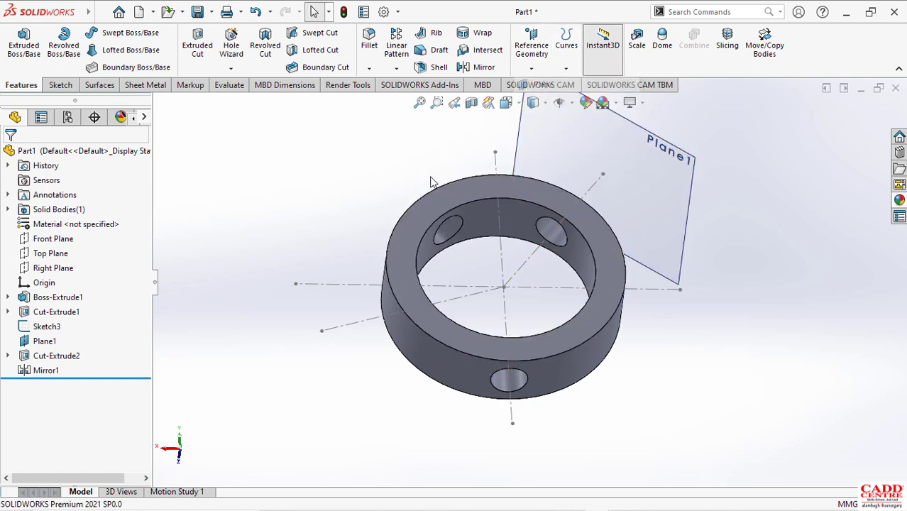
click(352, 324)
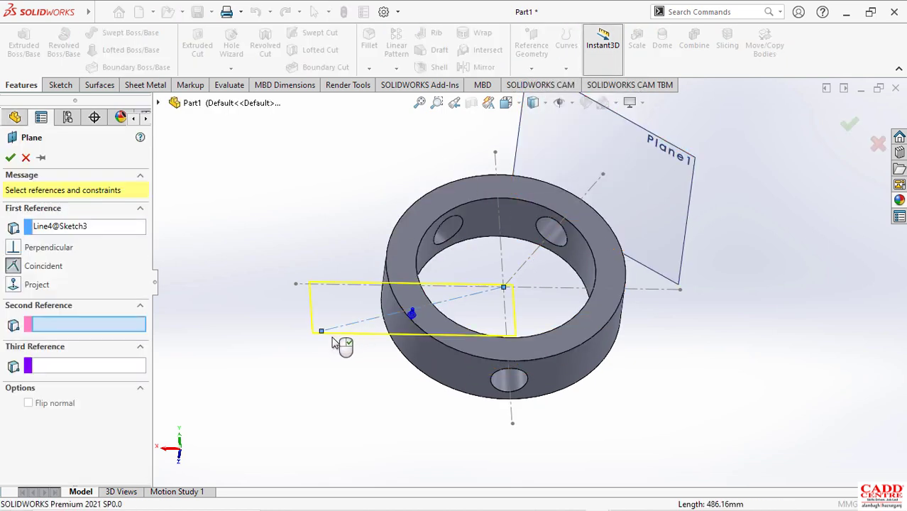
click(322, 332)
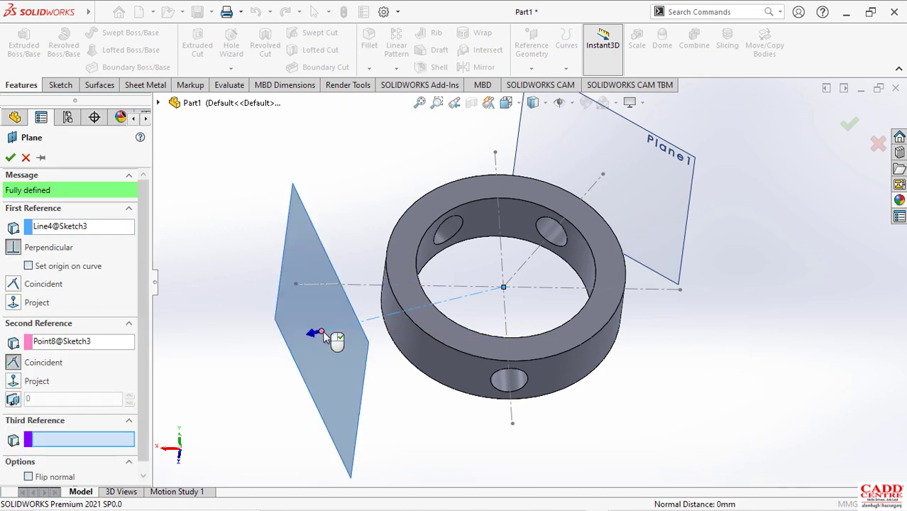
click(10, 158)
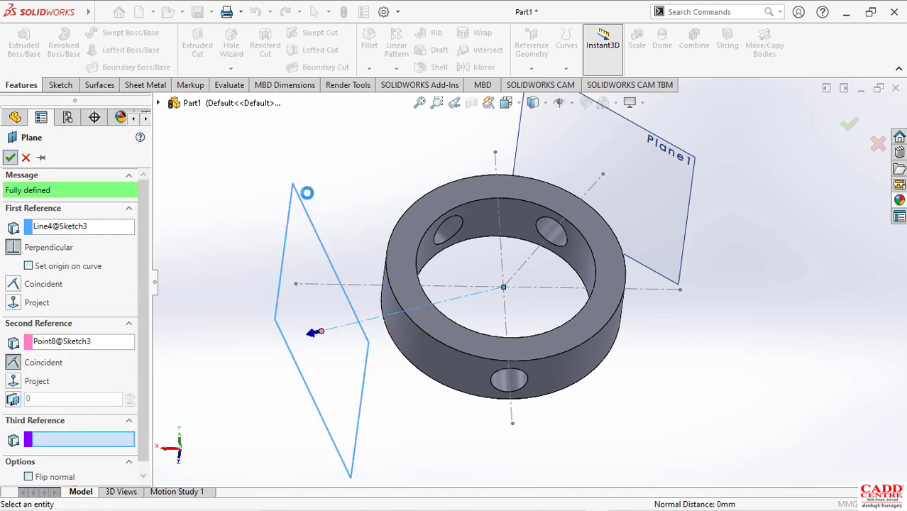
Start a sketch on the new reference plane and draw a circle about 111 mm in diameter centered on the sketch origin.
right_click(304, 220)
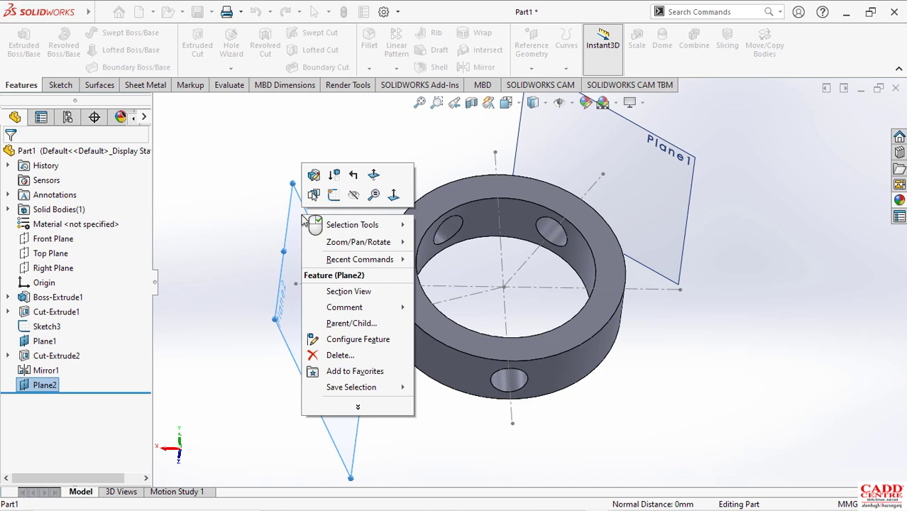
click(332, 192)
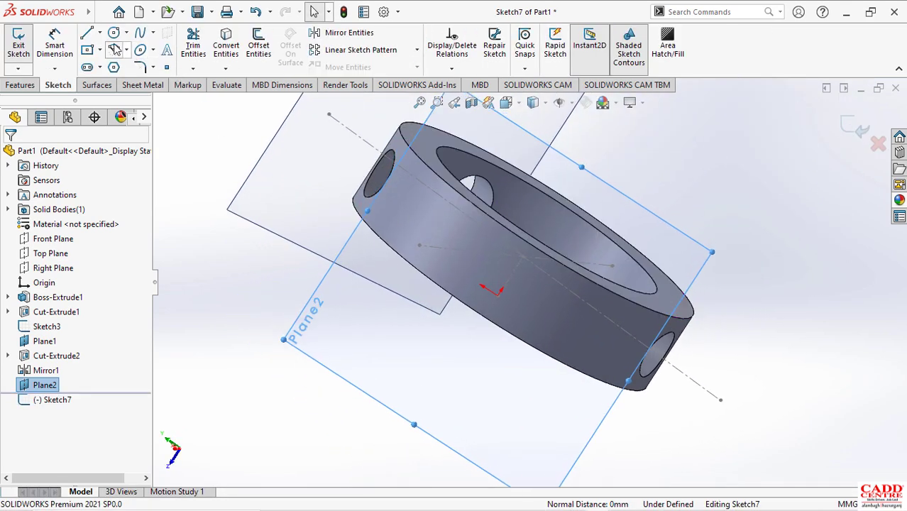
click(498, 294)
click(484, 282)
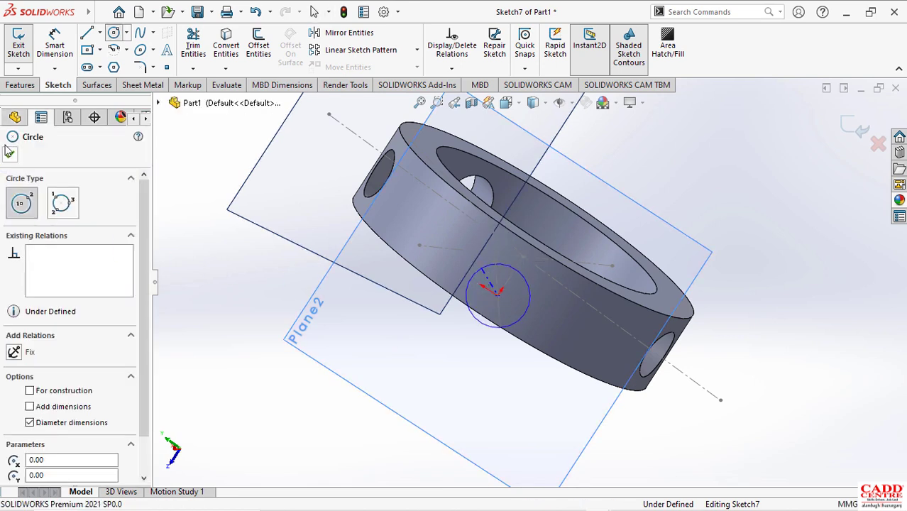
key(Escape)
scroll(408, 307, up, 2)
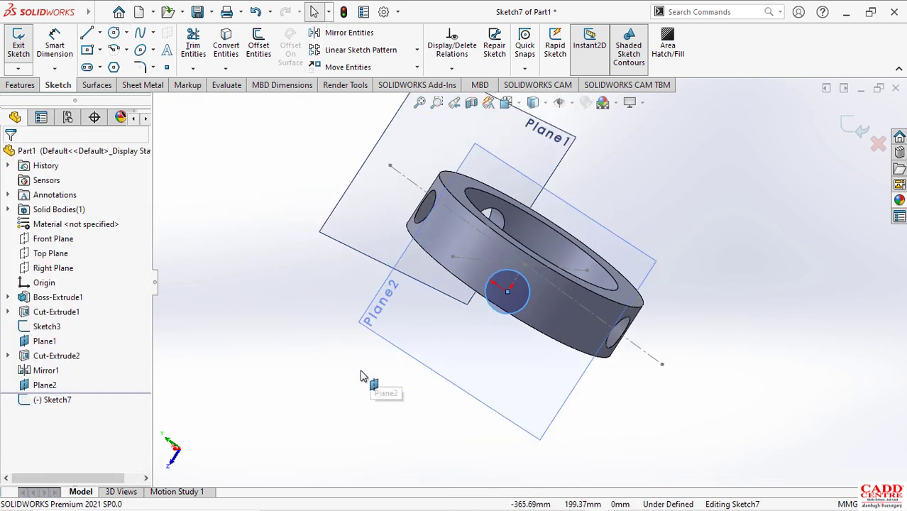
Set the diameter of the circle on the new plane to 93 mm.
right_drag(355, 342, 346, 314)
click(495, 313)
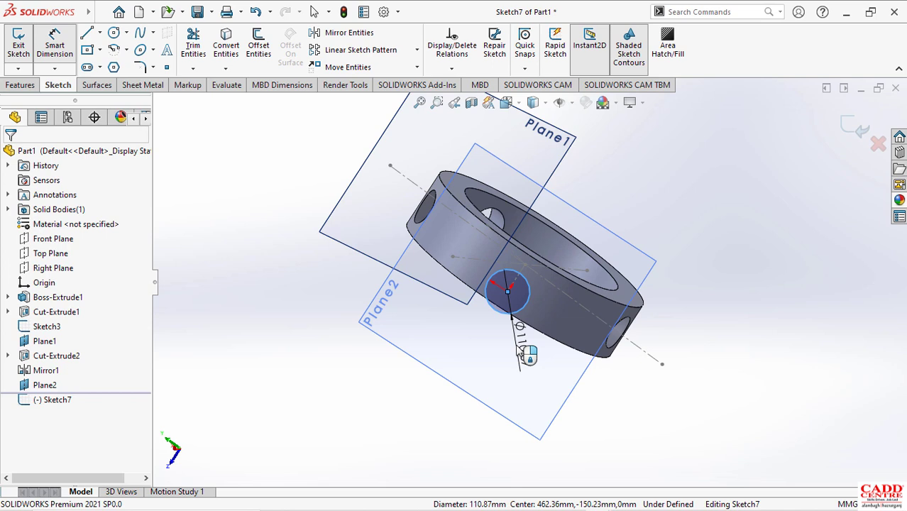
click(521, 352)
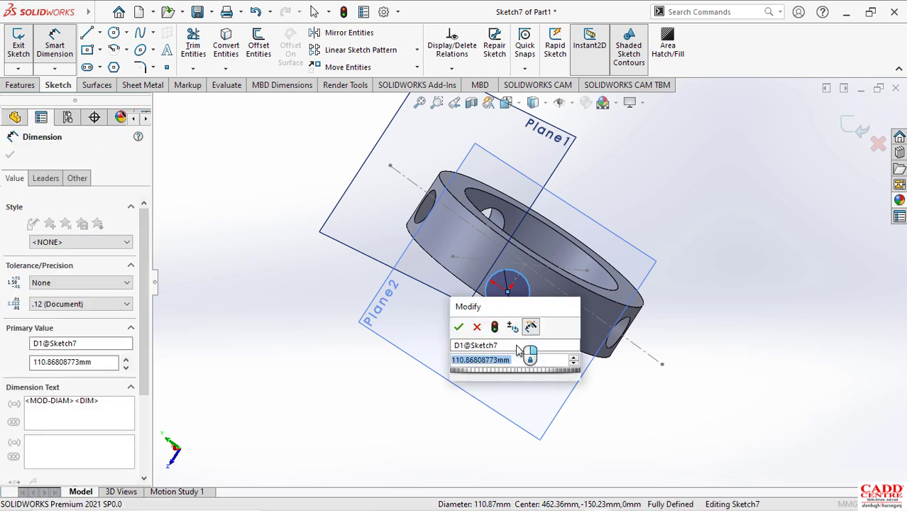
text(90)
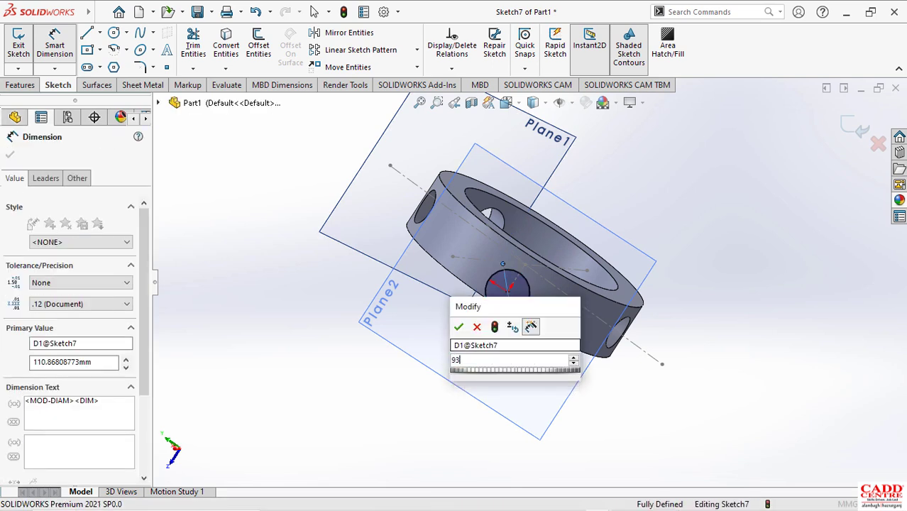
key(Return)
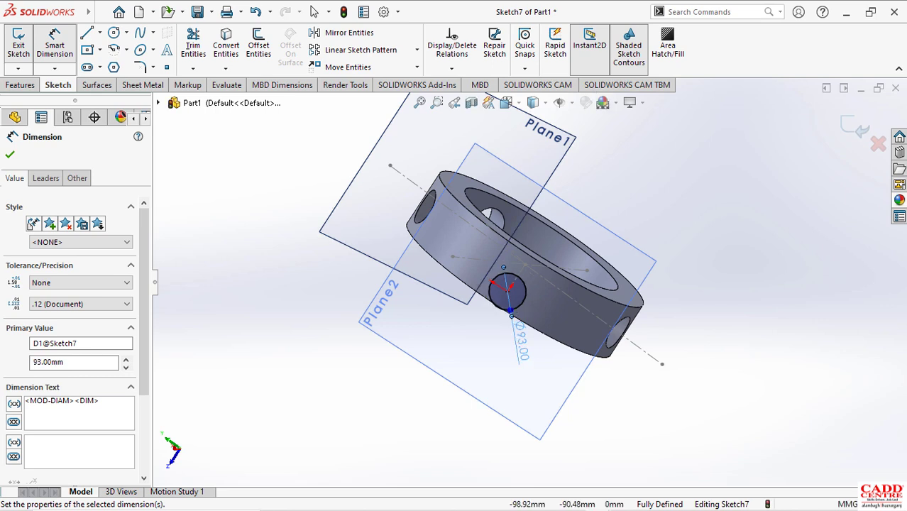
click(10, 156)
scroll(502, 331, up, 3)
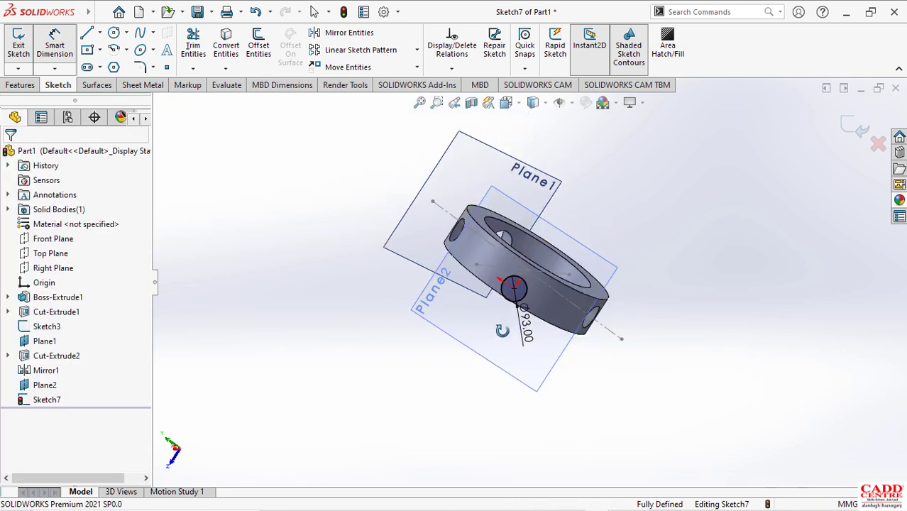
middle_drag(502, 331, 486, 360)
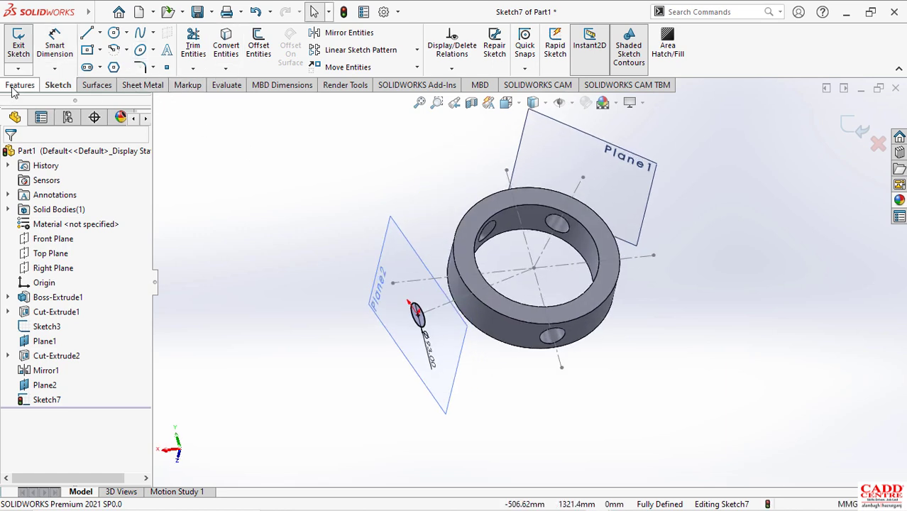
Exit the sketch and cut the 93 mm circle through the adjacent ring wall with Extruded Cut.
click(859, 127)
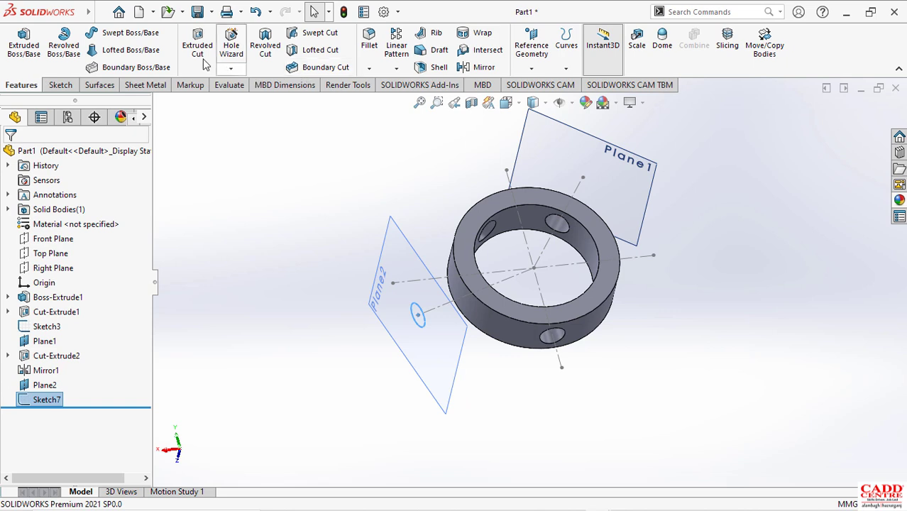
click(206, 64)
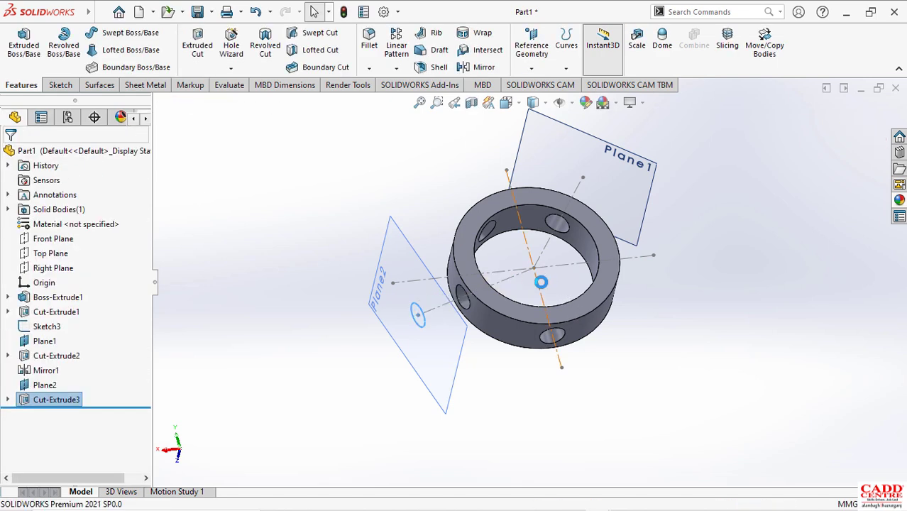
middle_drag(541, 278, 553, 312)
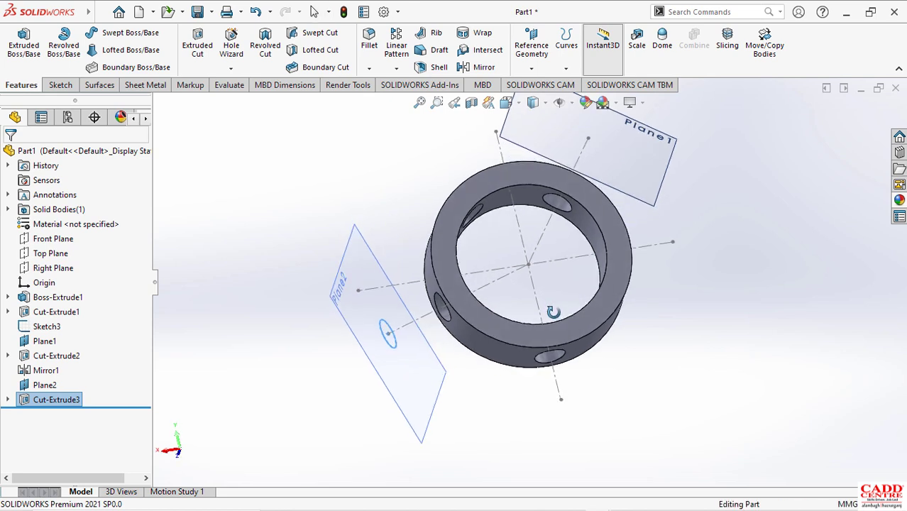
Mirror the new radial hole cut about the Right Plane.
click(478, 67)
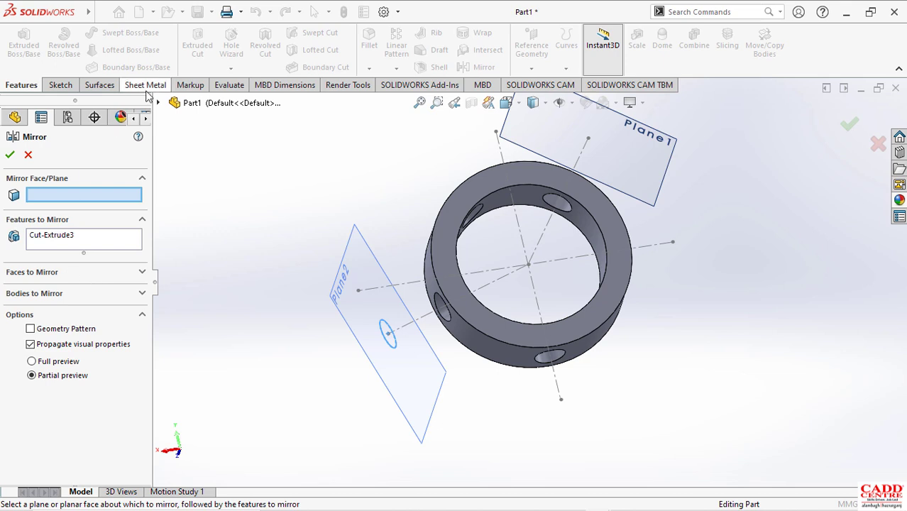
click(159, 104)
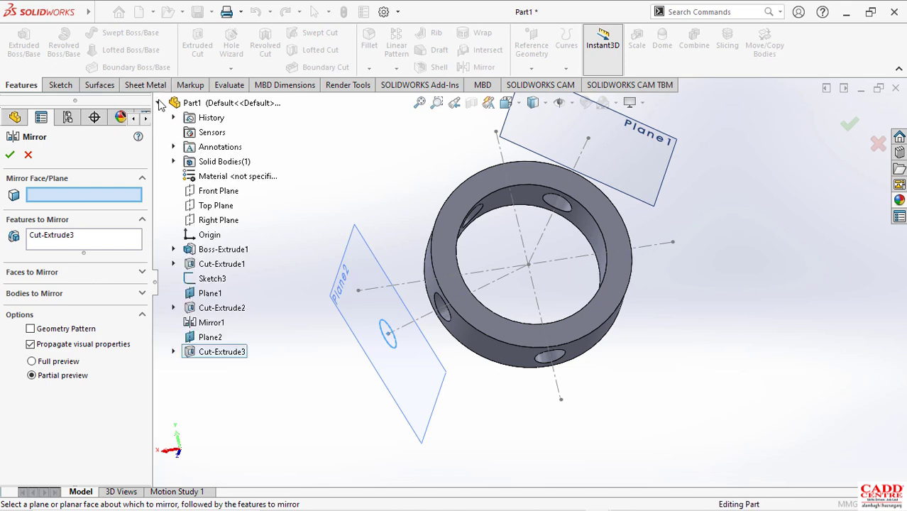
click(228, 221)
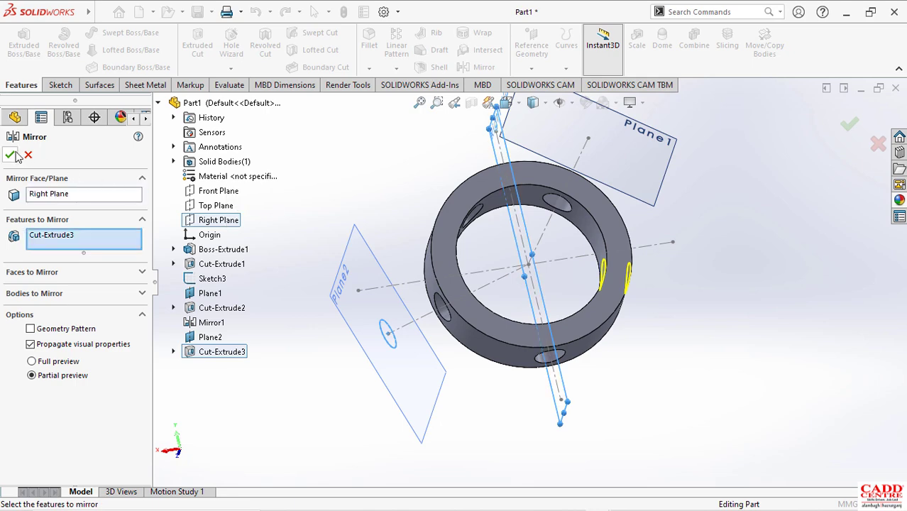
key(Return)
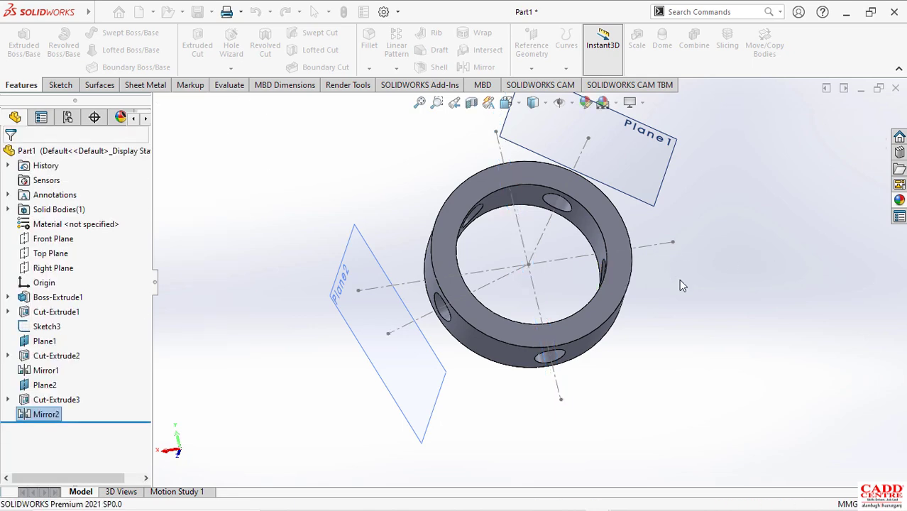
Hide the centerline sketch Sketch3 and both reference planes, Plane2 and Plane1.
middle_drag(680, 279, 397, 334)
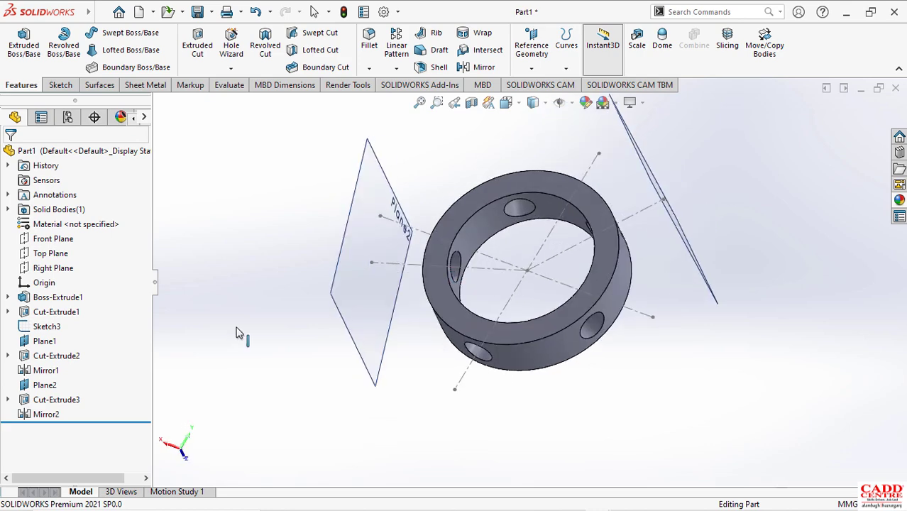
click(46, 326)
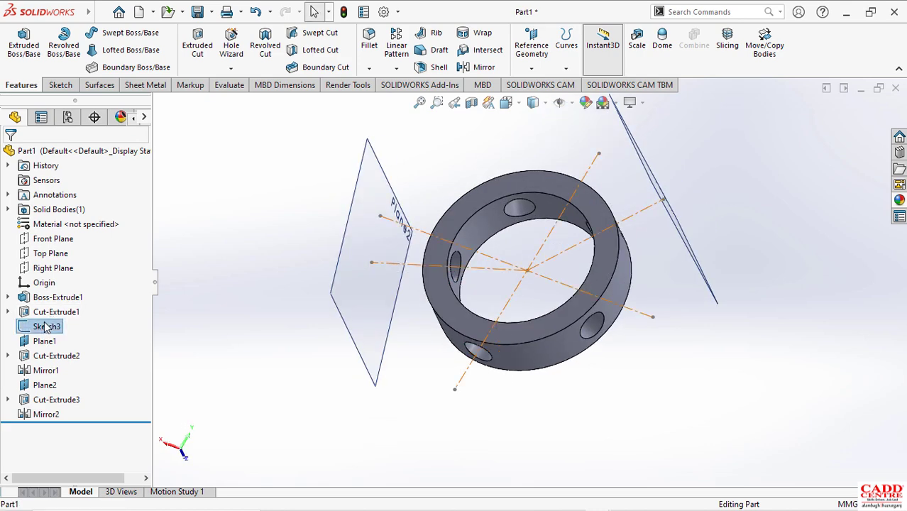
right_click(45, 327)
click(56, 213)
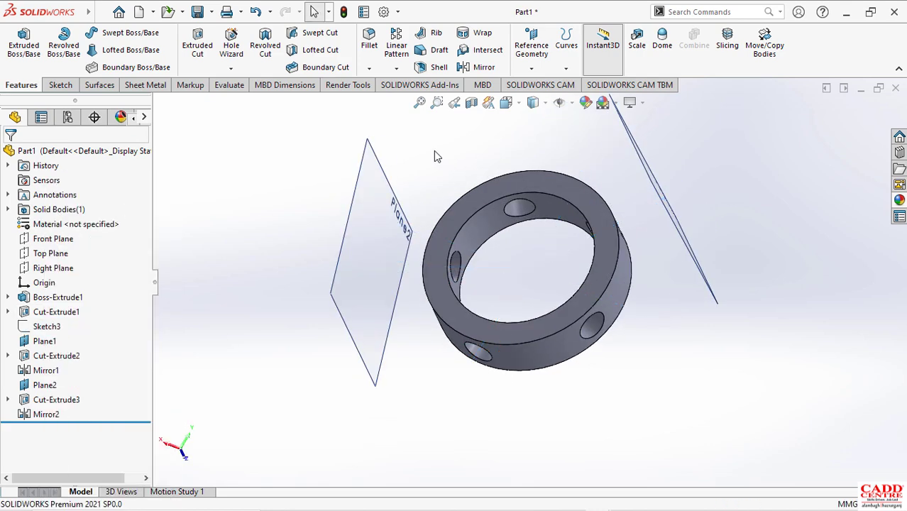
click(351, 258)
right_click(352, 258)
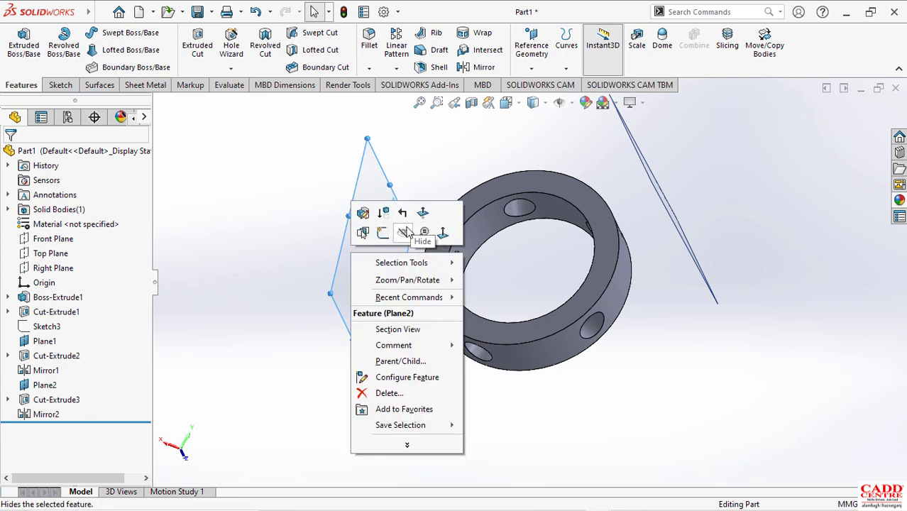
click(412, 230)
right_click(666, 200)
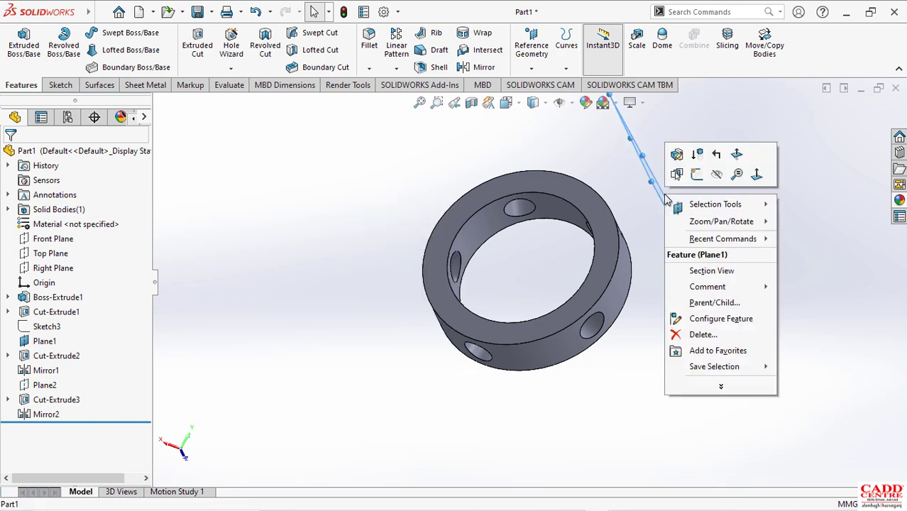
click(725, 176)
Apply an appearance from the Iron category to the whole cover ring part.
middle_drag(643, 262, 699, 271)
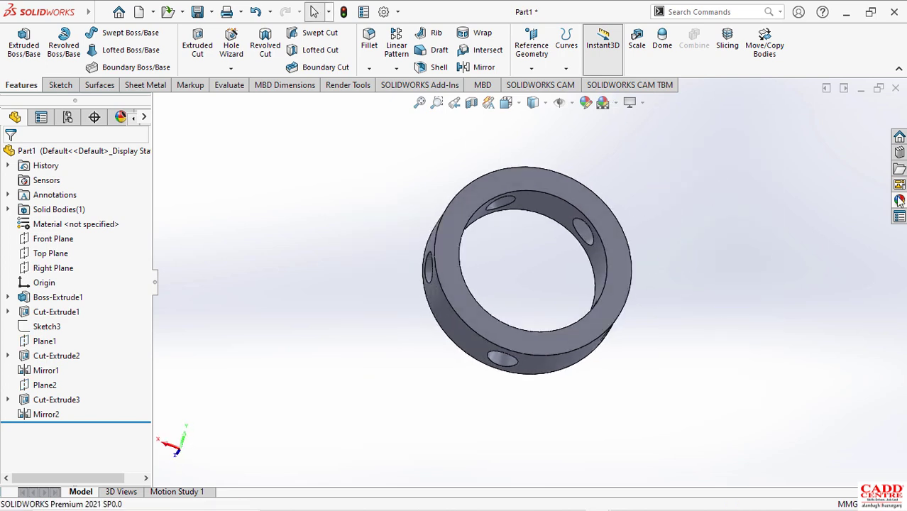
click(899, 201)
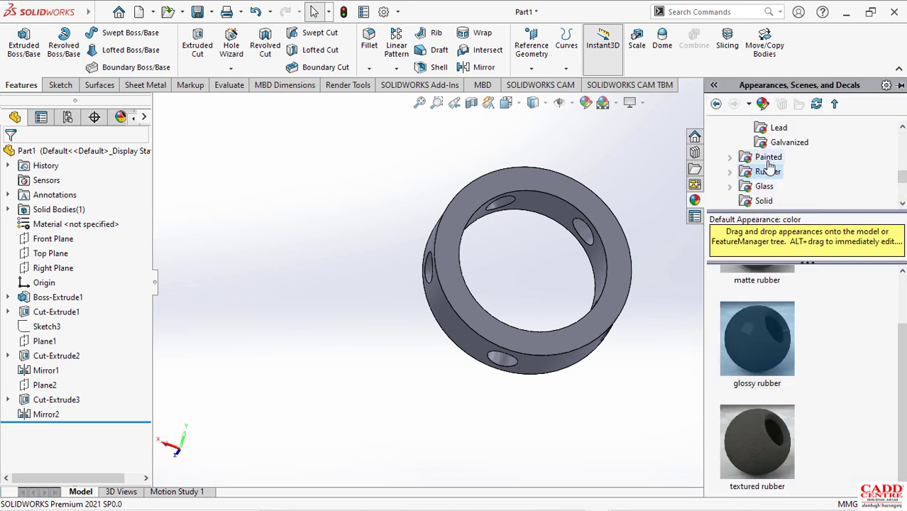
scroll(788, 174, up, 3)
scroll(788, 170, up, 1)
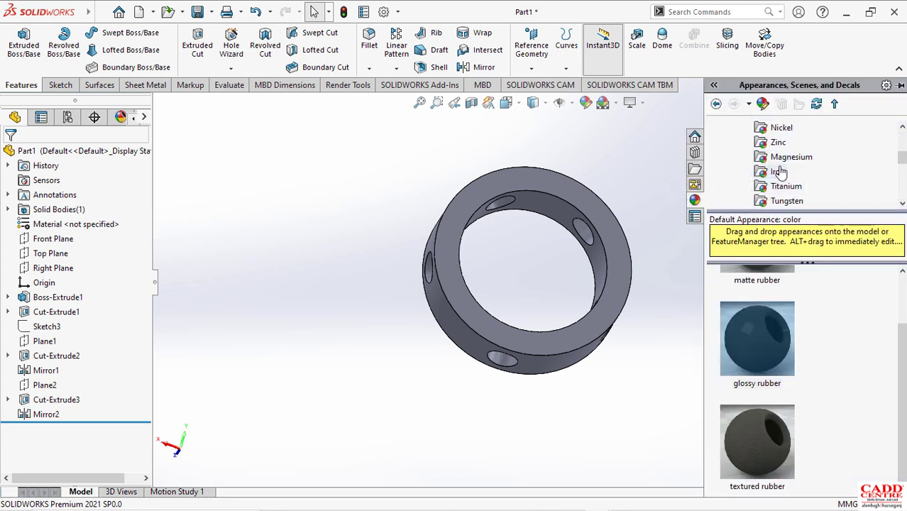
click(777, 171)
drag(753, 426, 605, 319)
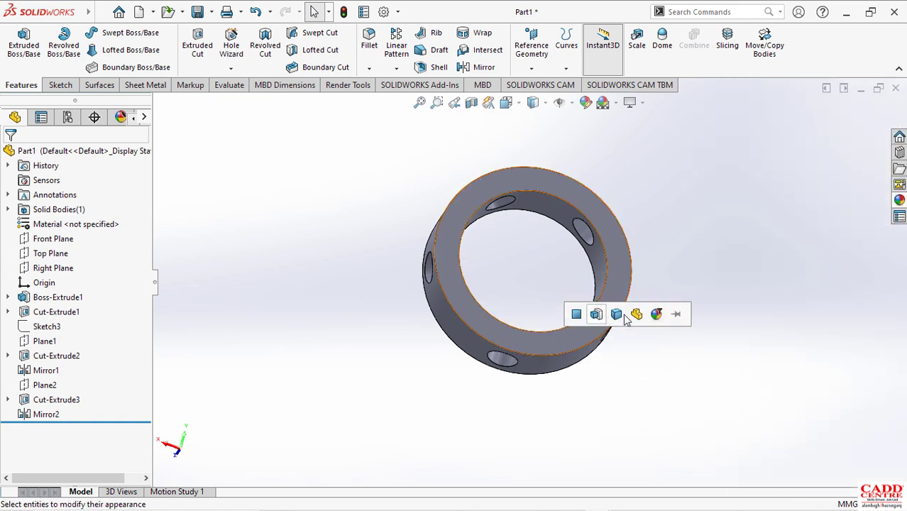
click(636, 314)
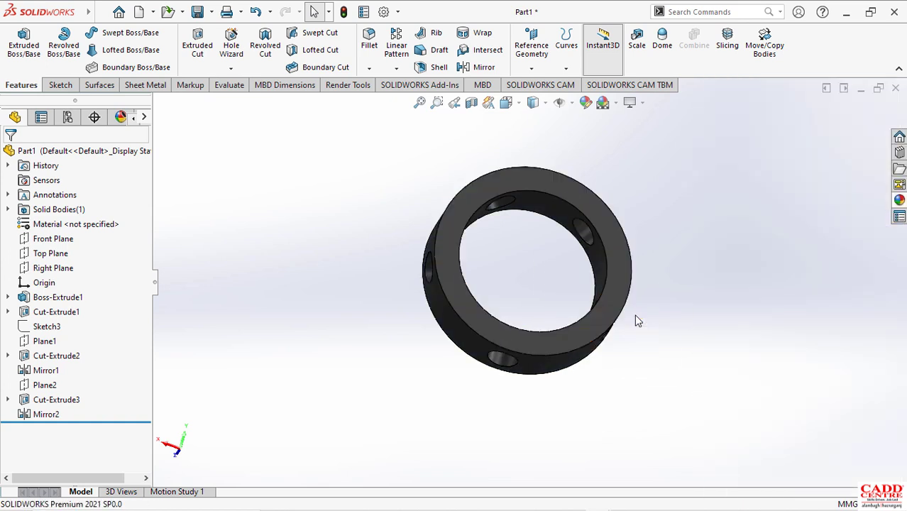
Minimize the cover ring's document and create a new part document.
middle_drag(631, 319, 651, 317)
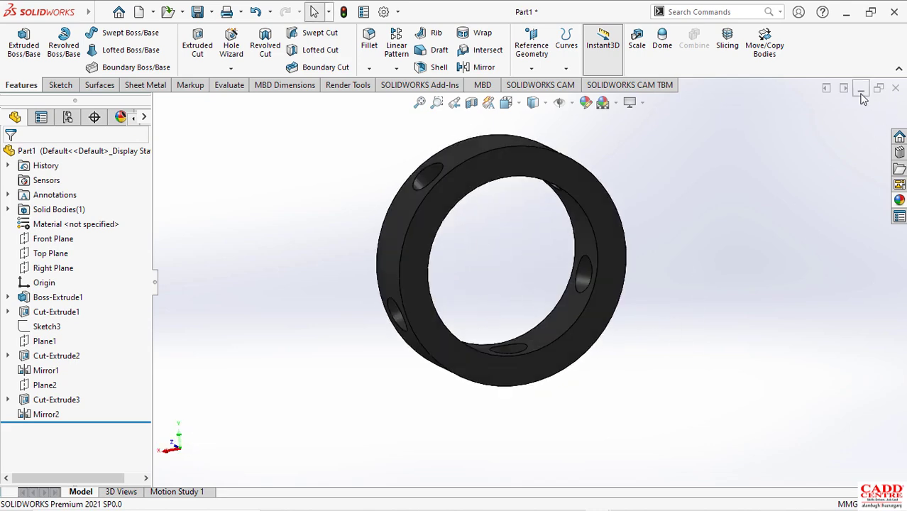
click(862, 93)
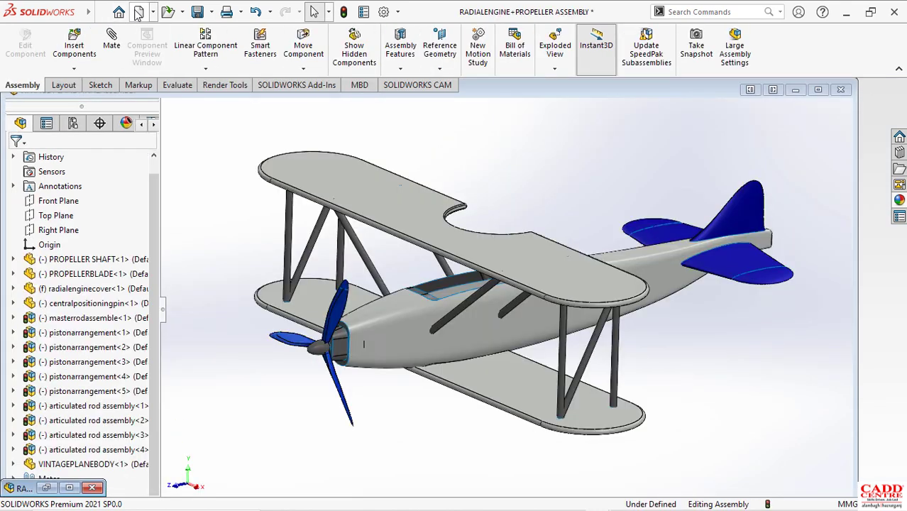
click(139, 12)
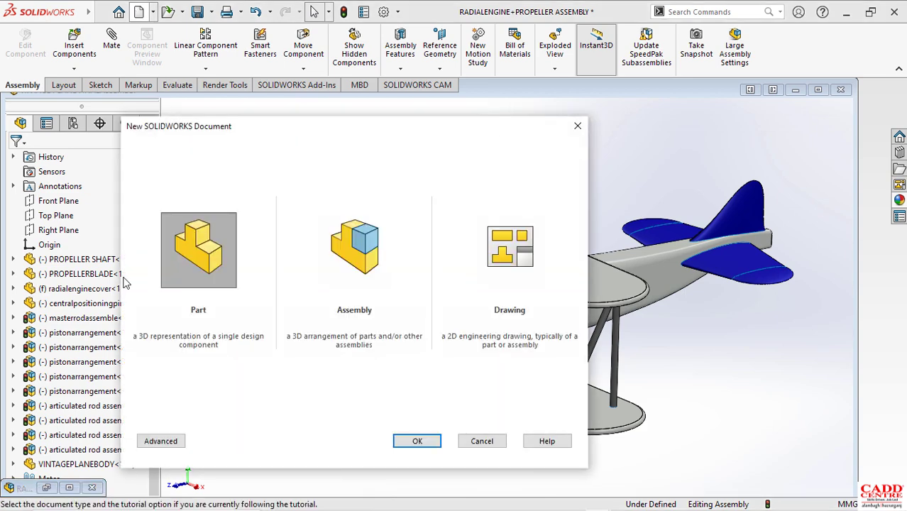
double_click(180, 260)
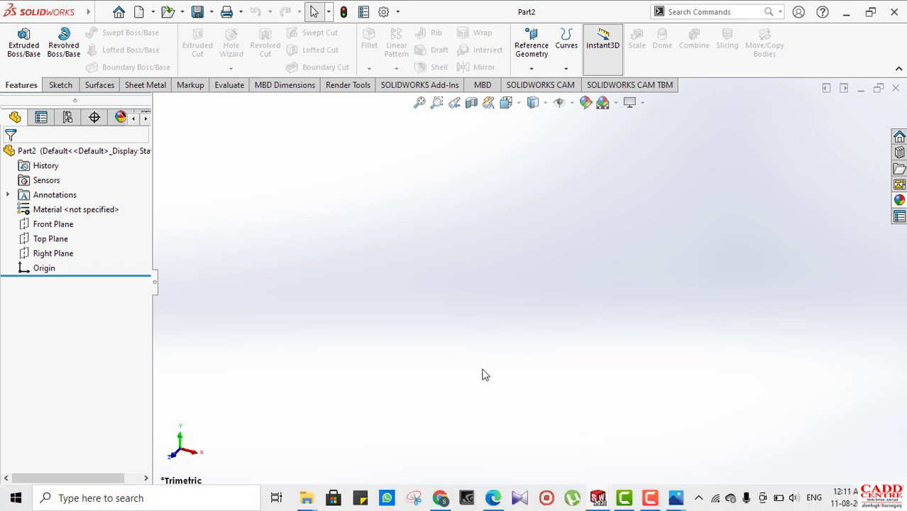
Switch to the PDF drawings in the browser, examine the whole Central Positioning Pin page, and return to SOLIDWORKS.
key(super+Tab)
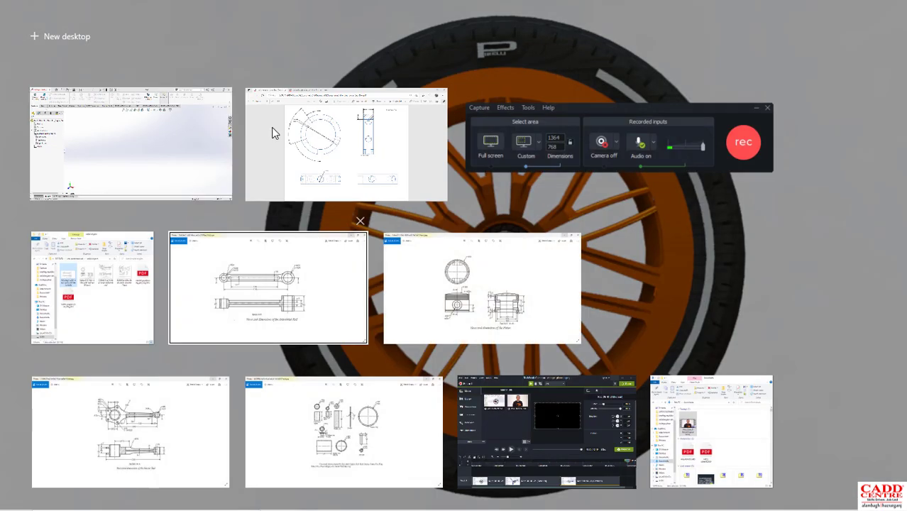
click(348, 146)
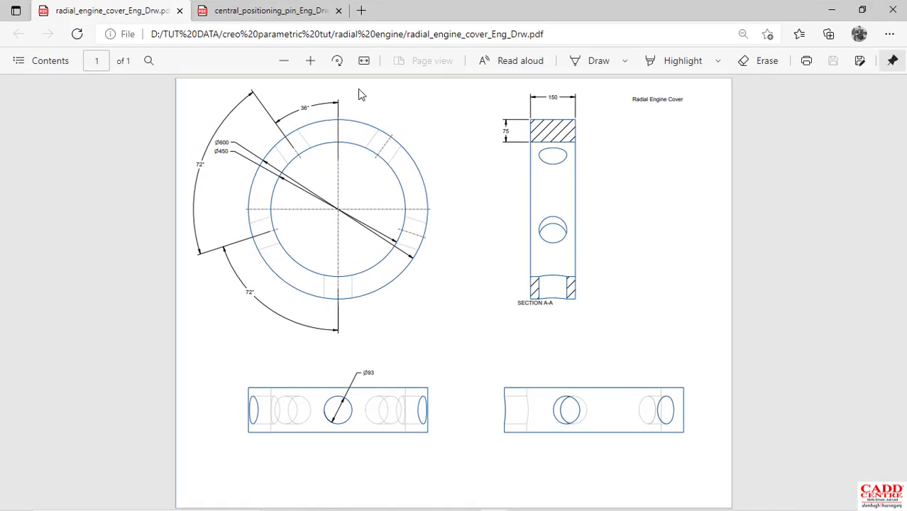
click(245, 13)
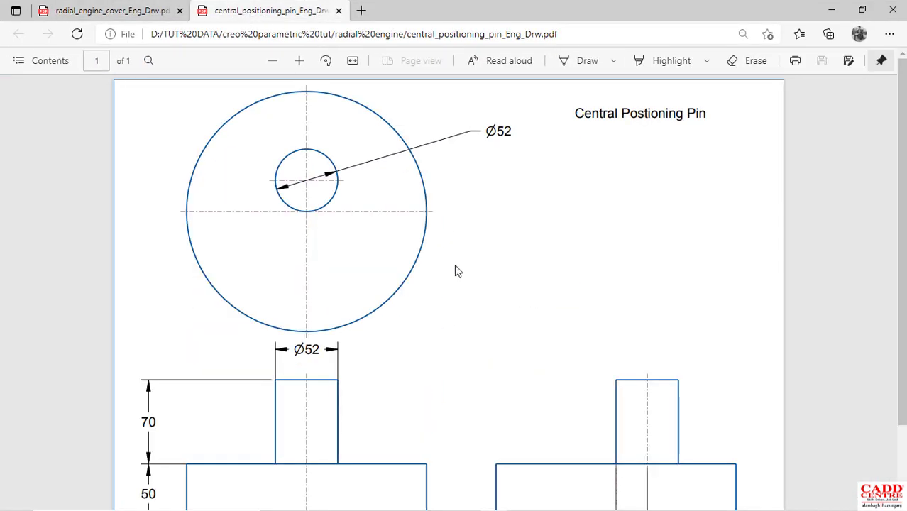
click(352, 61)
click(350, 62)
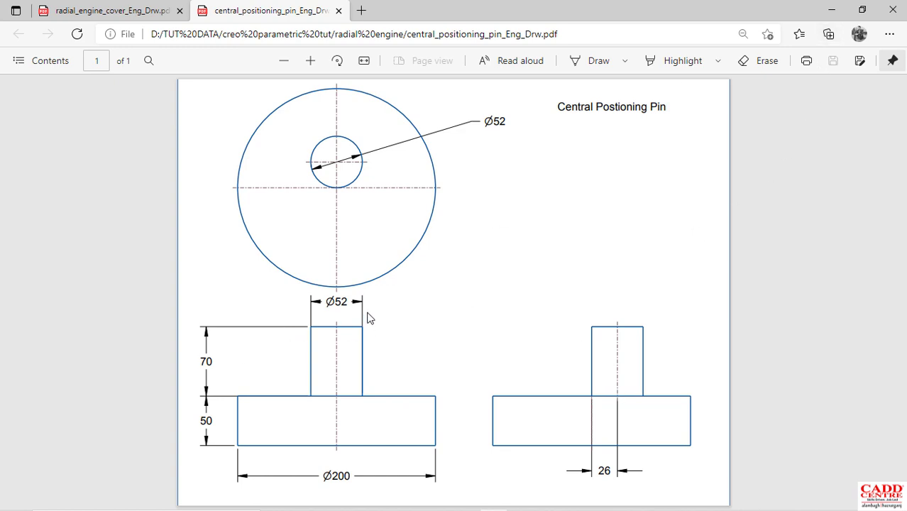
click(832, 12)
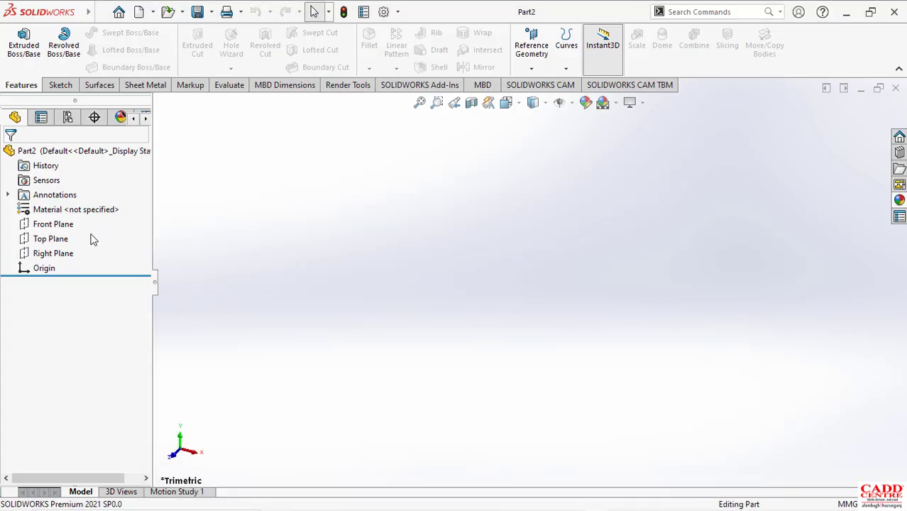
Start a sketch on the Front Plane and draw a circle about 140 mm in diameter centered on the origin.
click(64, 225)
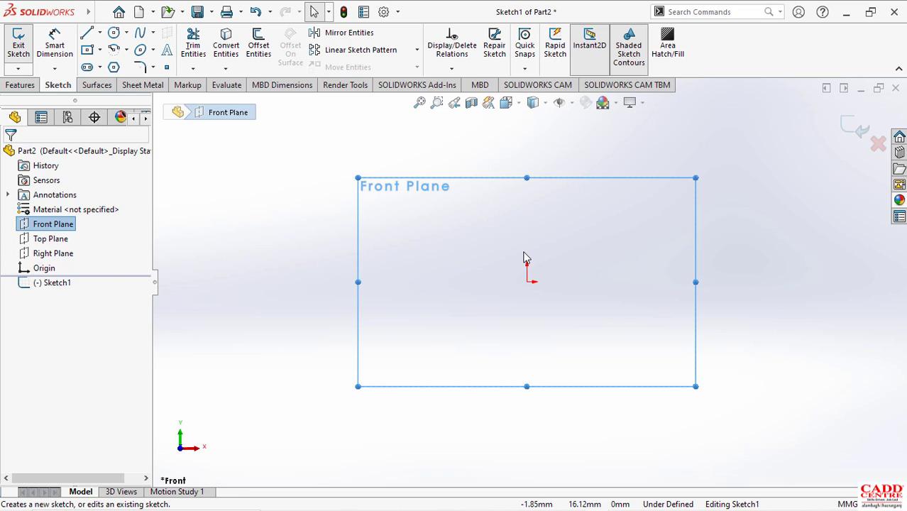
click(113, 32)
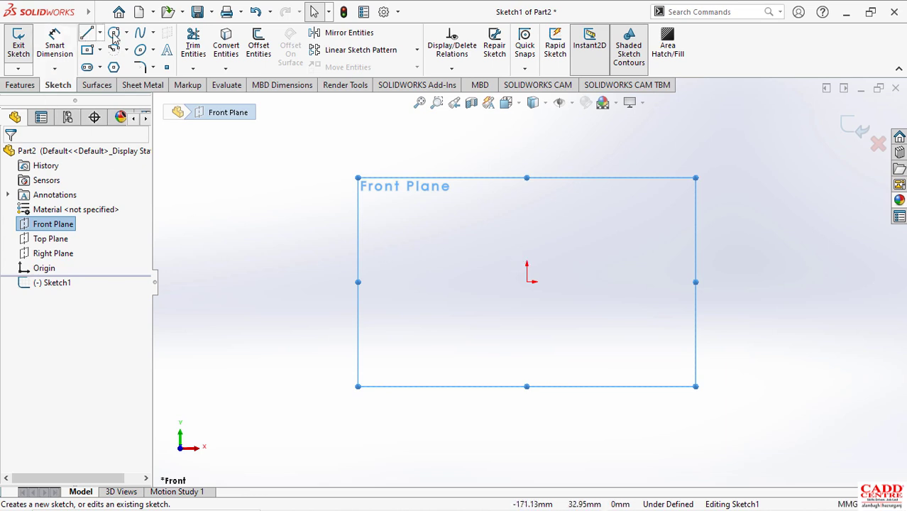
click(527, 282)
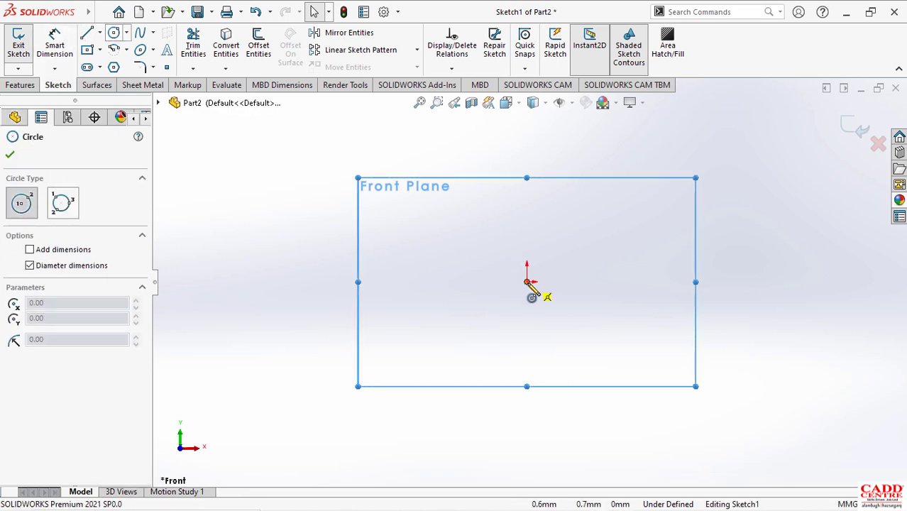
click(592, 408)
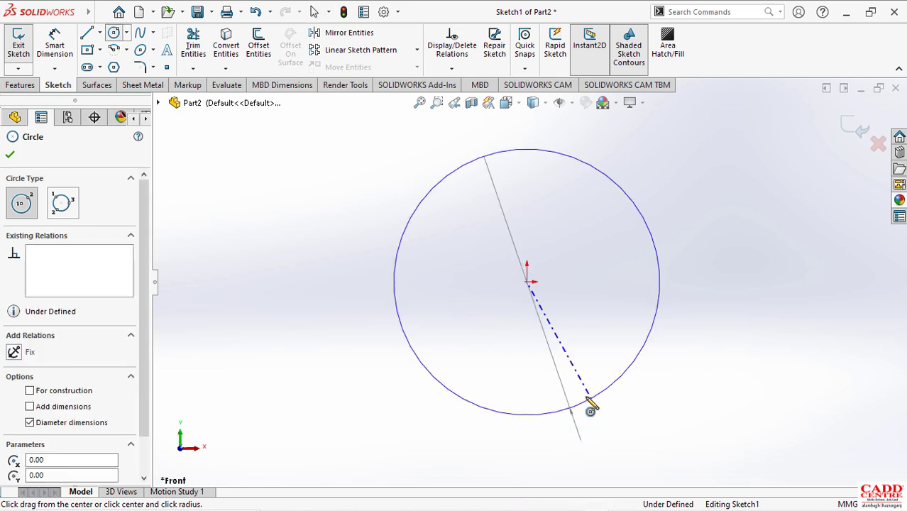
click(22, 157)
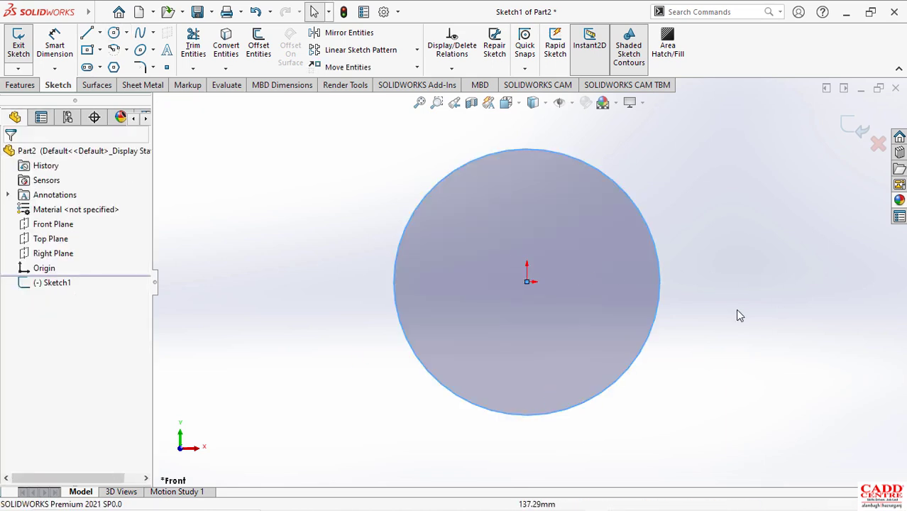
Set the base circle's diameter to 200 mm and exit the sketch.
right_drag(729, 260, 724, 230)
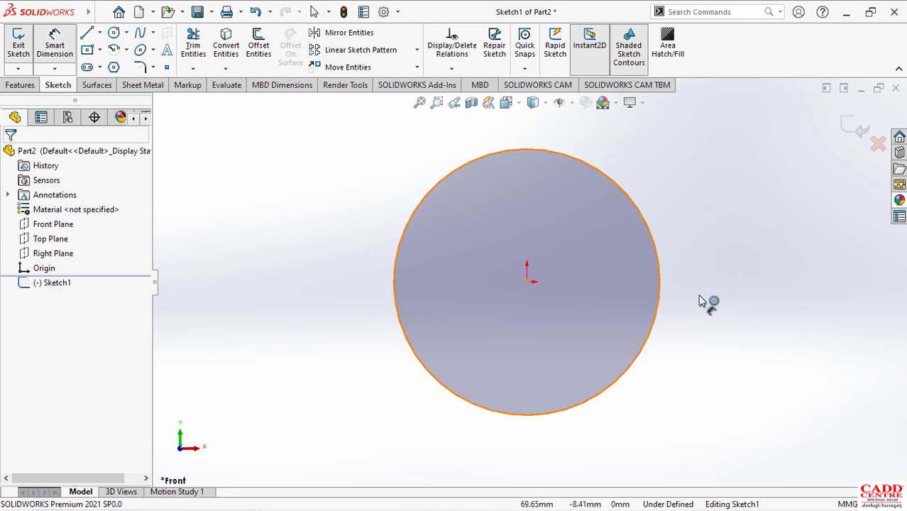
click(741, 300)
click(734, 296)
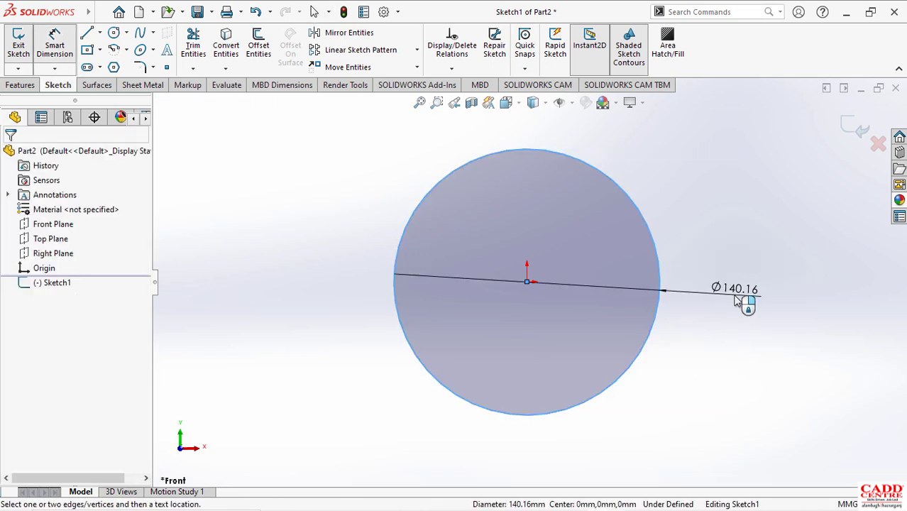
click(736, 300)
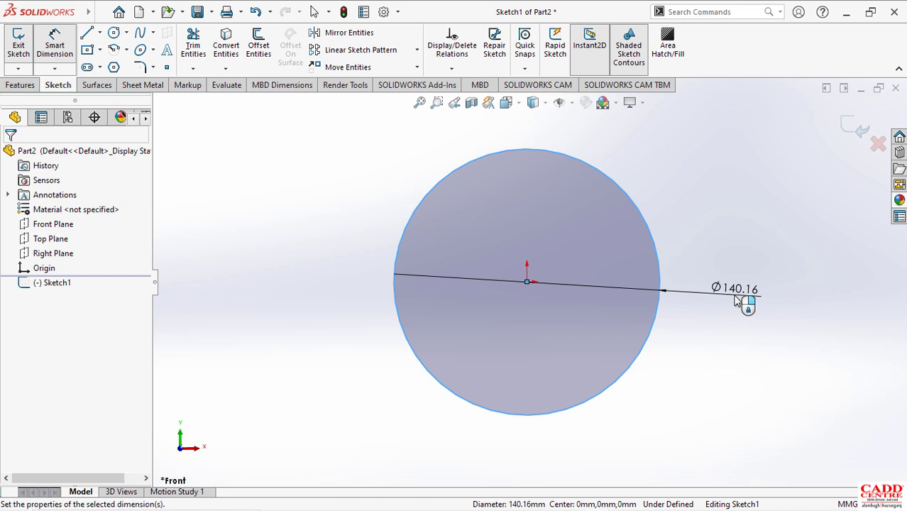
text(200)
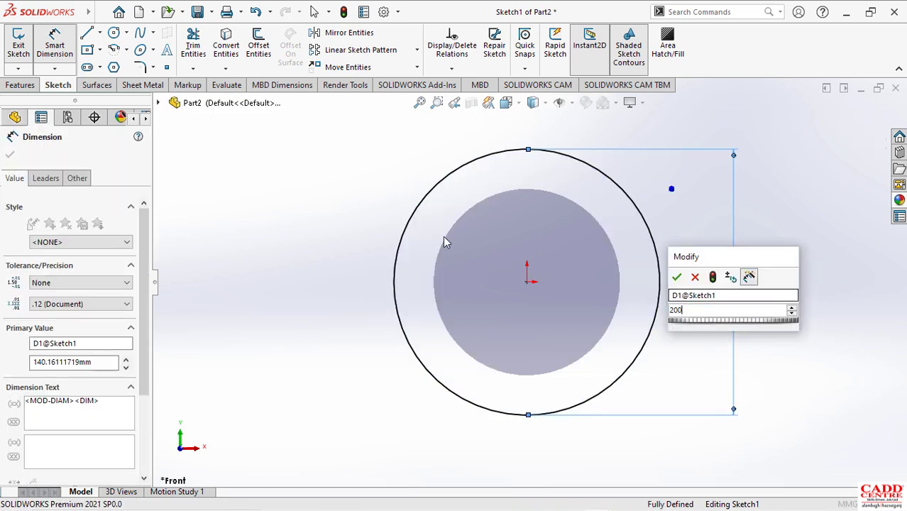
key(Return)
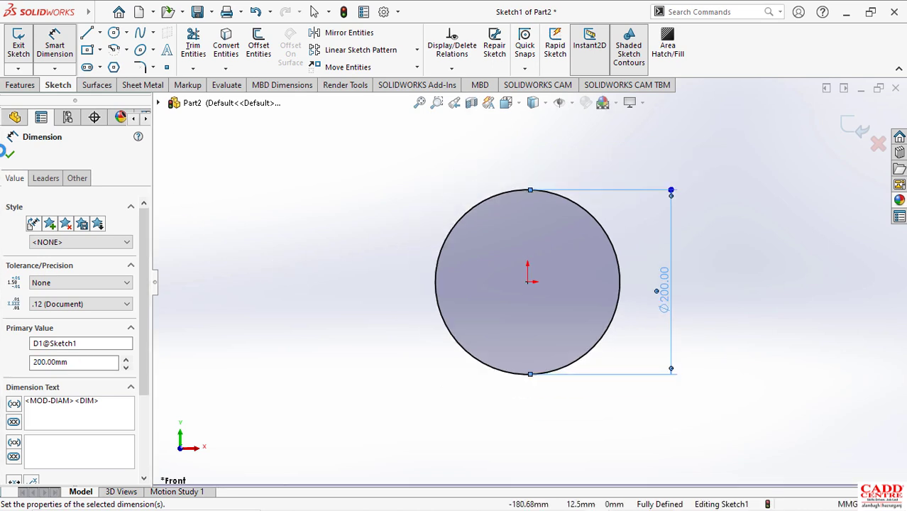
click(10, 154)
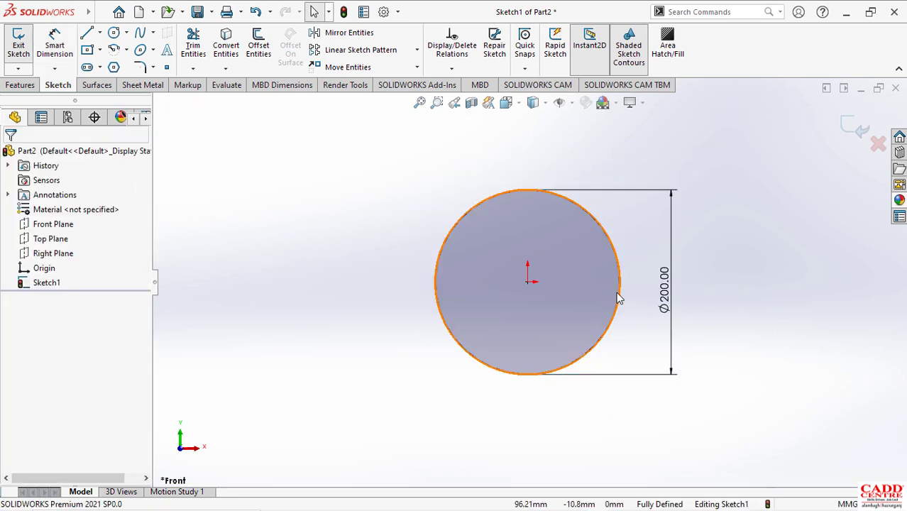
scroll(622, 302, down, 2)
click(845, 127)
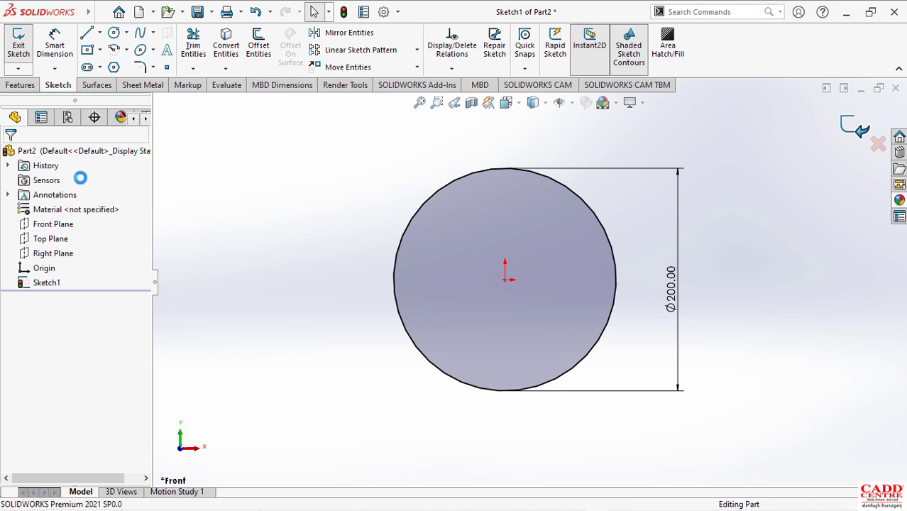
Extrude the 200 mm circle as a Blind boss with a depth of 50 mm.
click(20, 85)
click(23, 49)
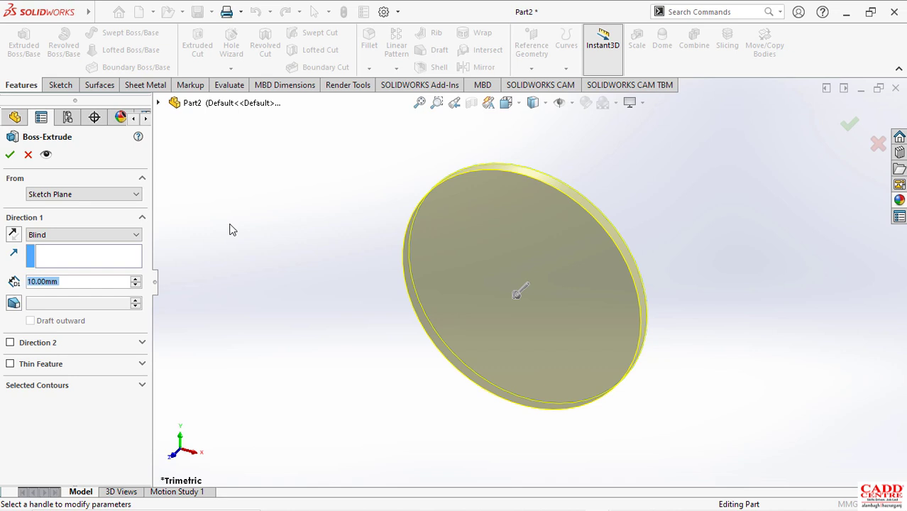
text(50)
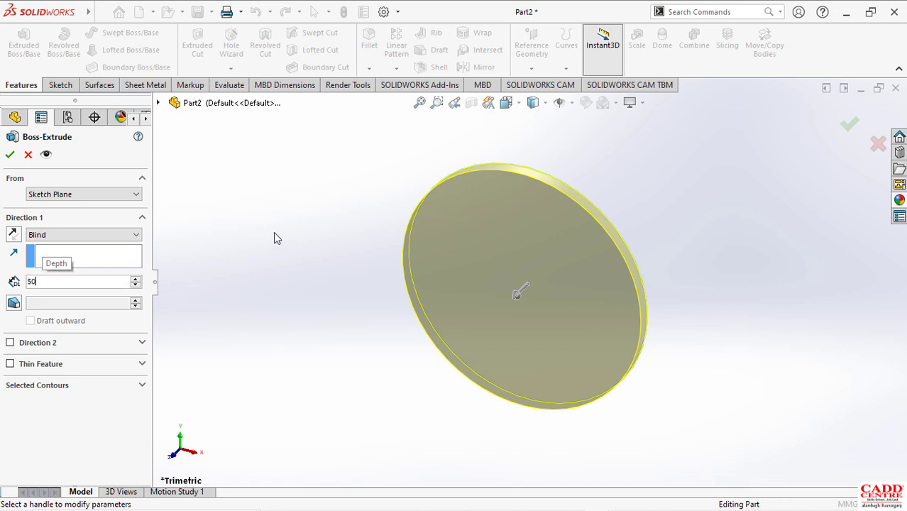
key(Return)
click(10, 155)
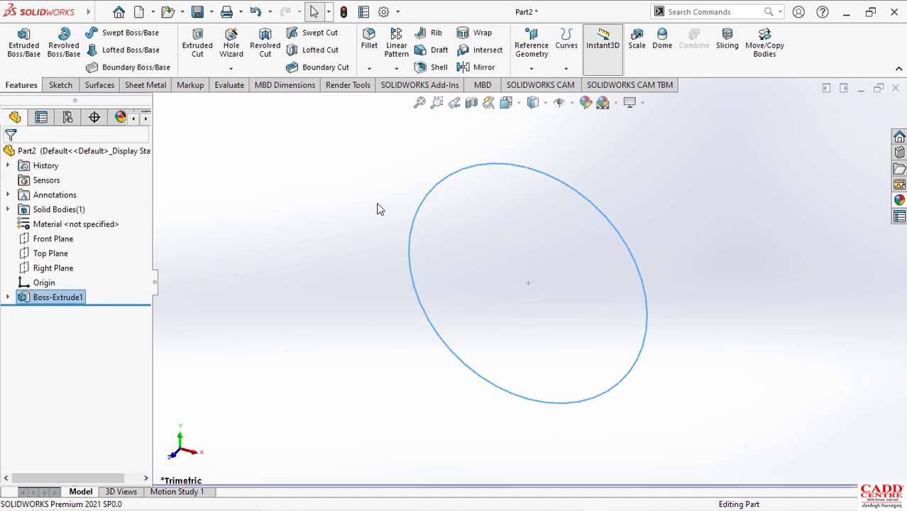
Toggle the visibility of the extruded base body.
scroll(328, 297, up, 2)
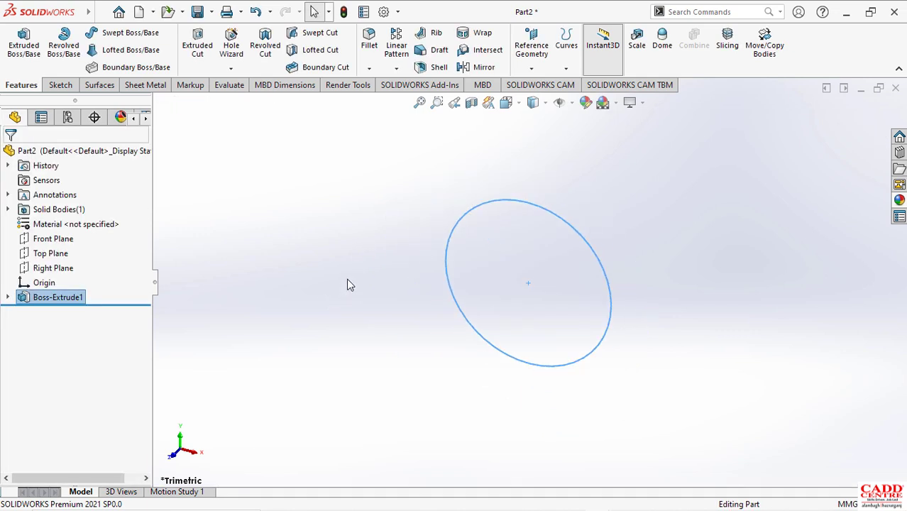
click(348, 280)
middle_drag(497, 304, 498, 231)
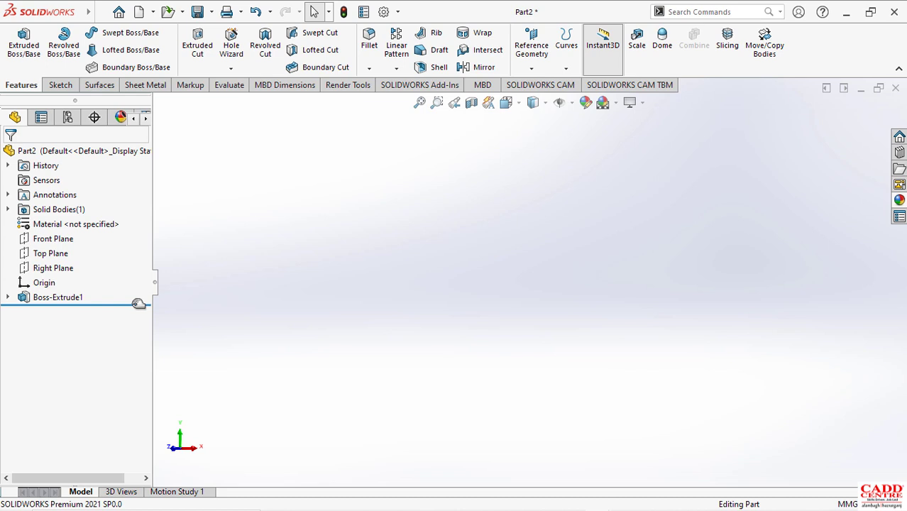
right_click(74, 297)
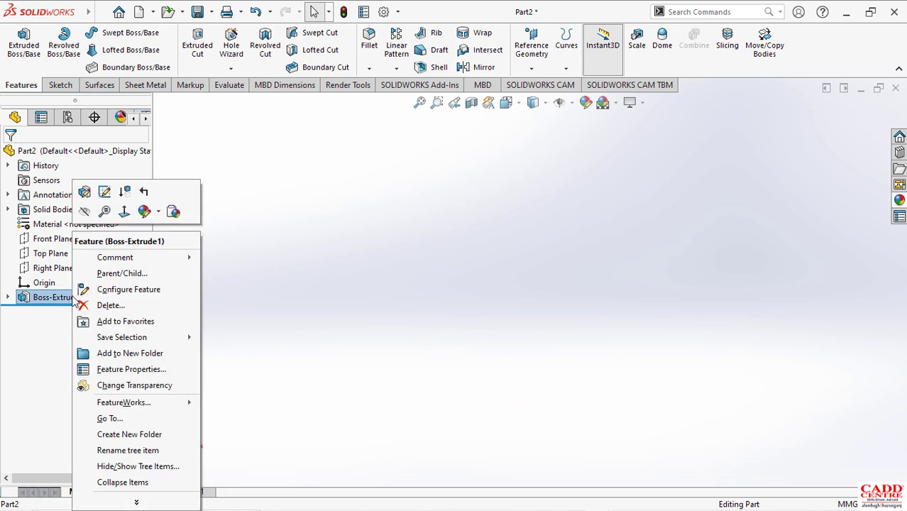
click(83, 211)
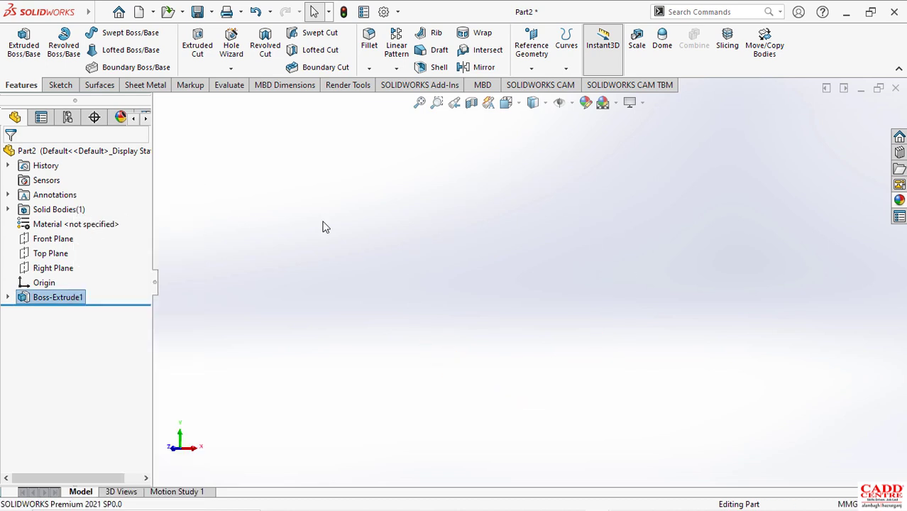
Reopen the base extrusion's definition, inspect its preview and accept it with the same settings.
click(8, 297)
click(64, 301)
right_click(64, 301)
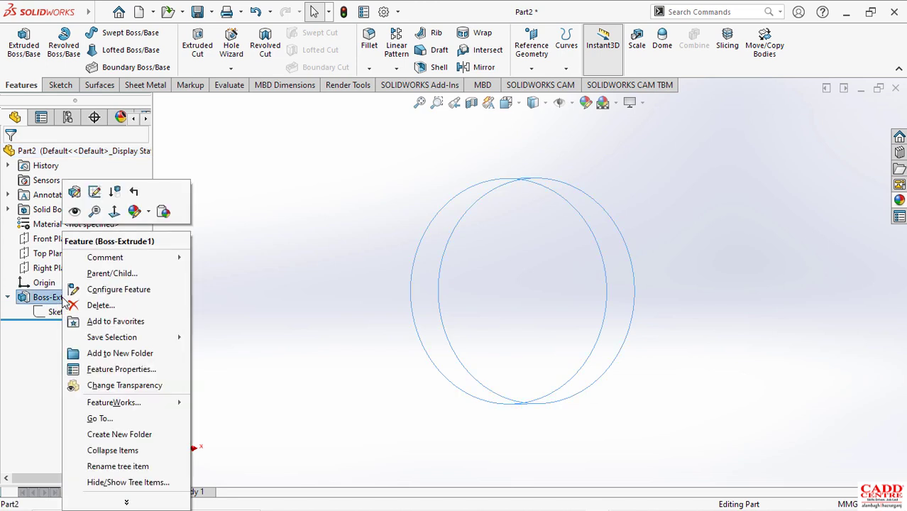
click(84, 211)
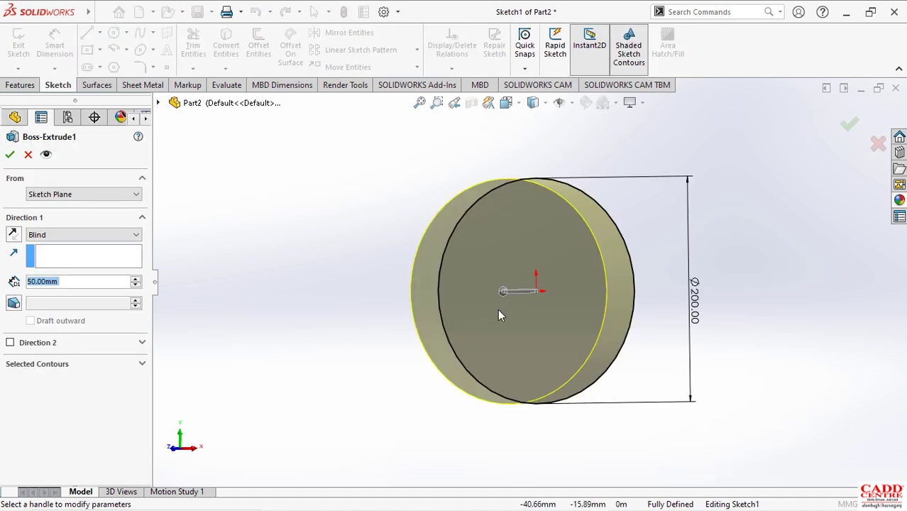
middle_drag(499, 315, 547, 276)
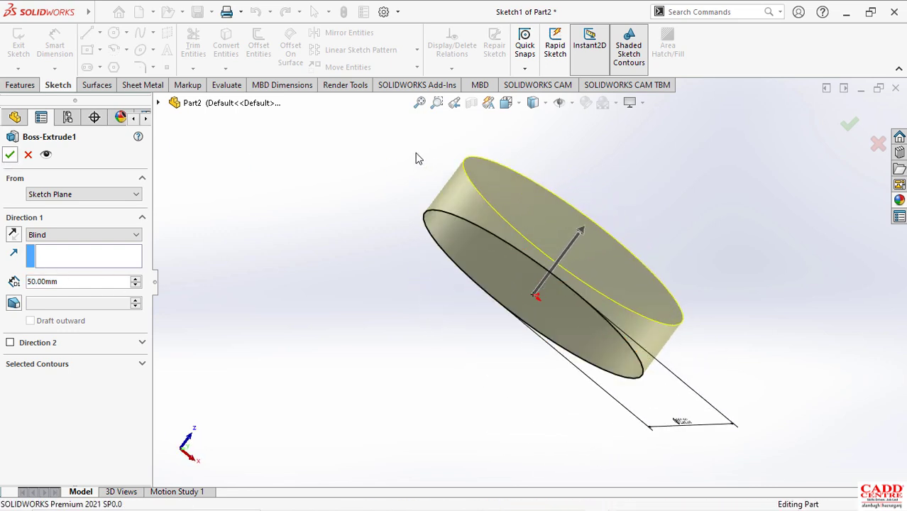
key(Return)
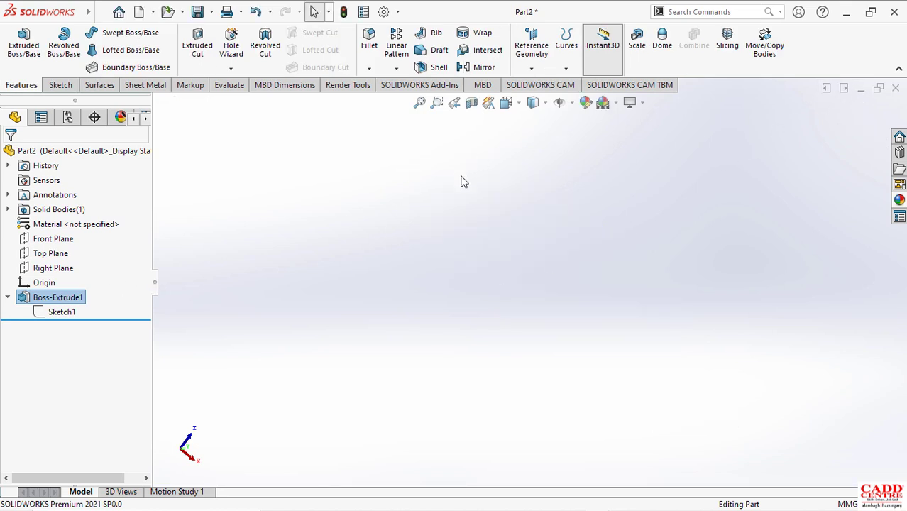
Show the circle sketch under the base extrusion.
click(53, 312)
right_click(54, 312)
click(61, 262)
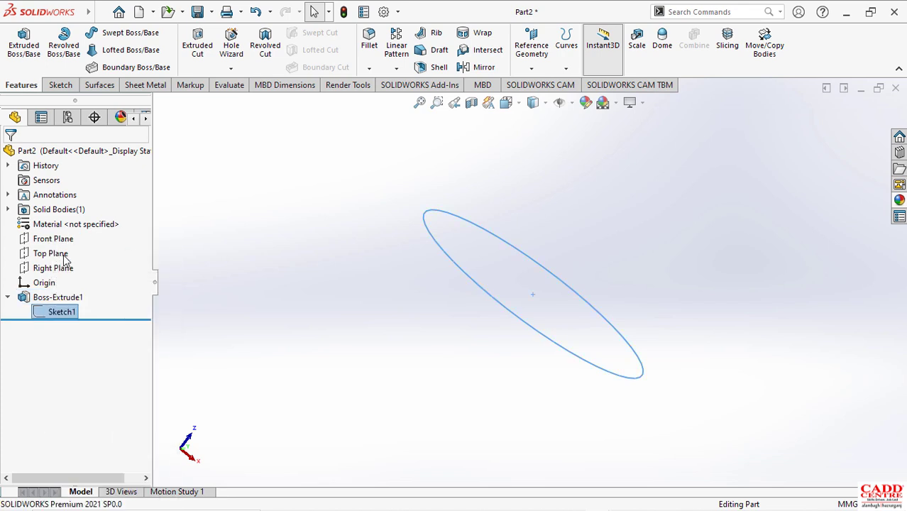
Select the base extrusion and check which appearances are assigned to the part.
click(62, 298)
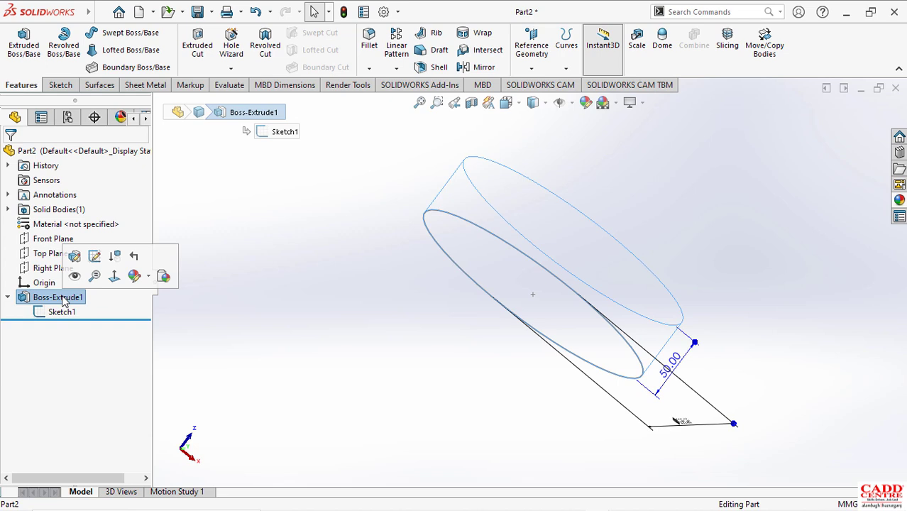
click(116, 118)
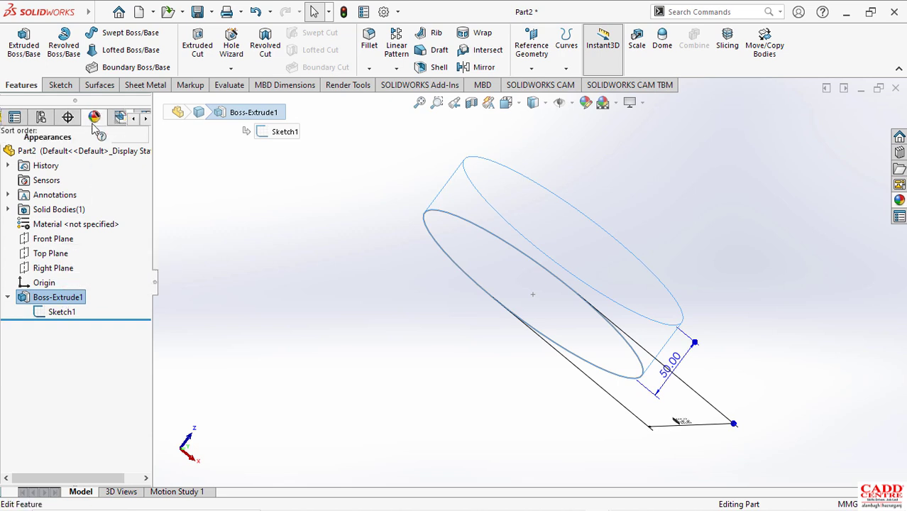
click(96, 119)
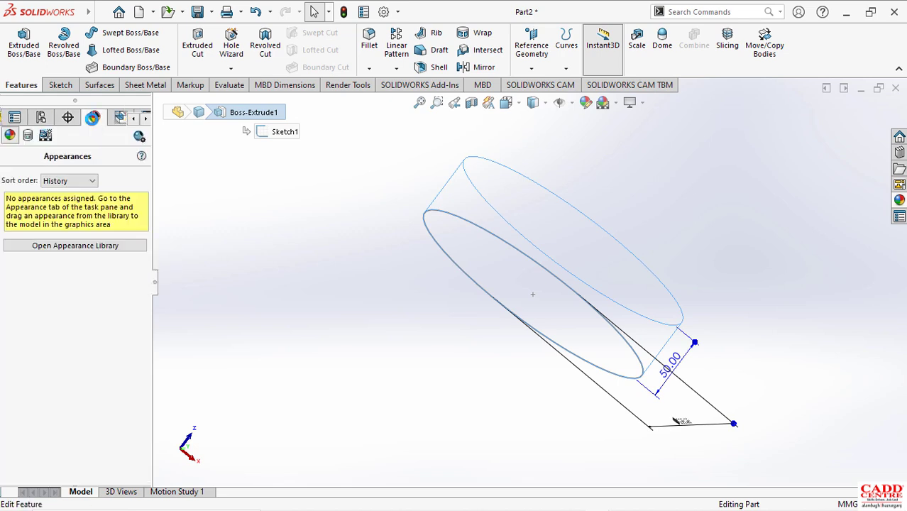
click(241, 222)
scroll(509, 280, down, 2)
scroll(498, 314, up, 5)
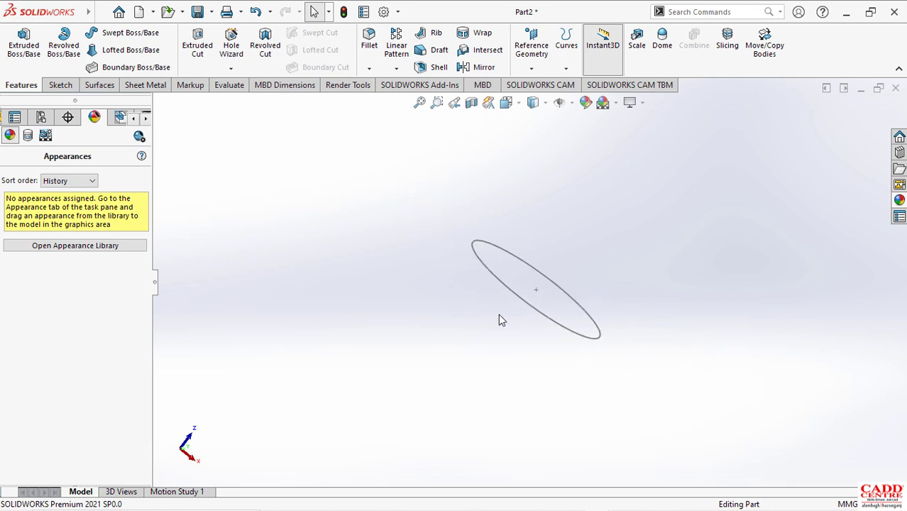
Try the Shaded display style and start the Integrated Preview.
click(544, 102)
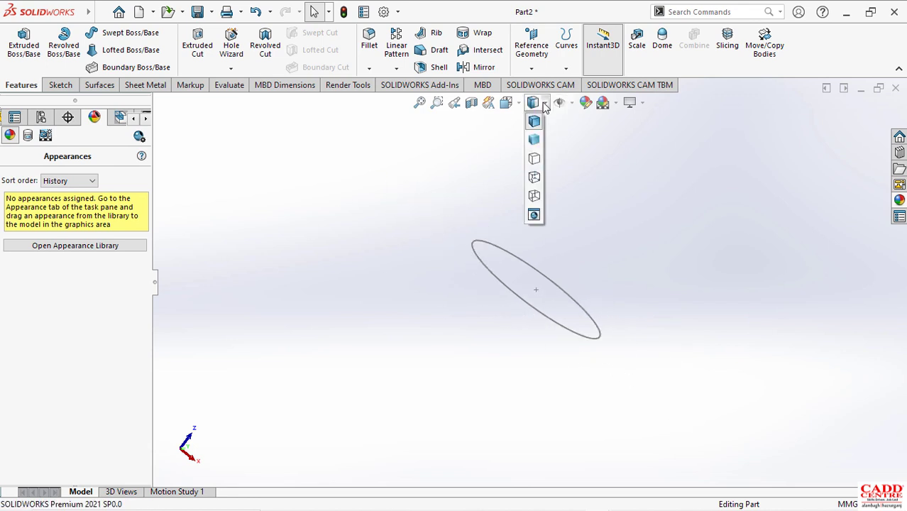
click(536, 141)
click(545, 102)
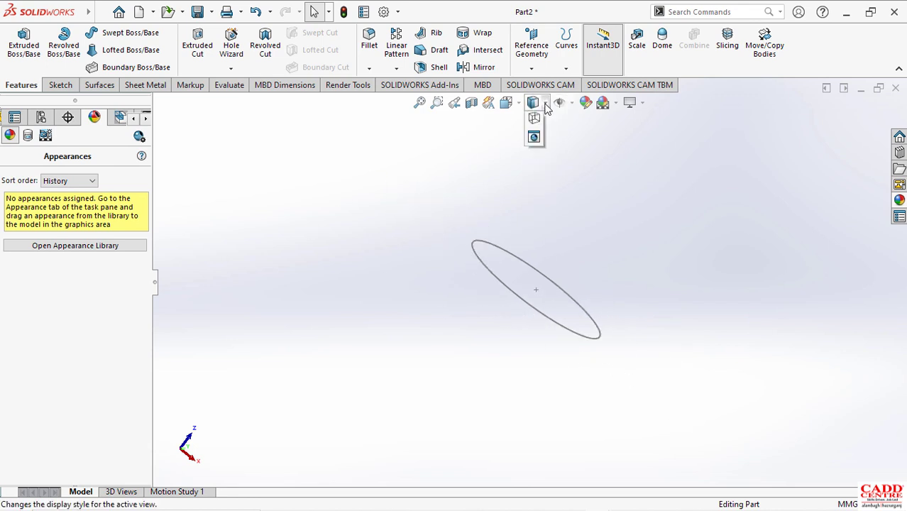
click(534, 215)
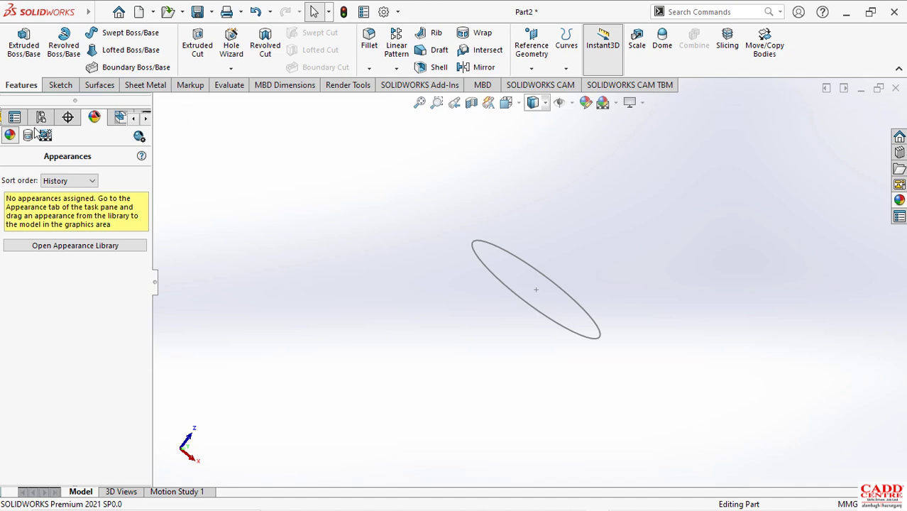
Try to close the part document and choose to wait for the running command to finish.
click(898, 88)
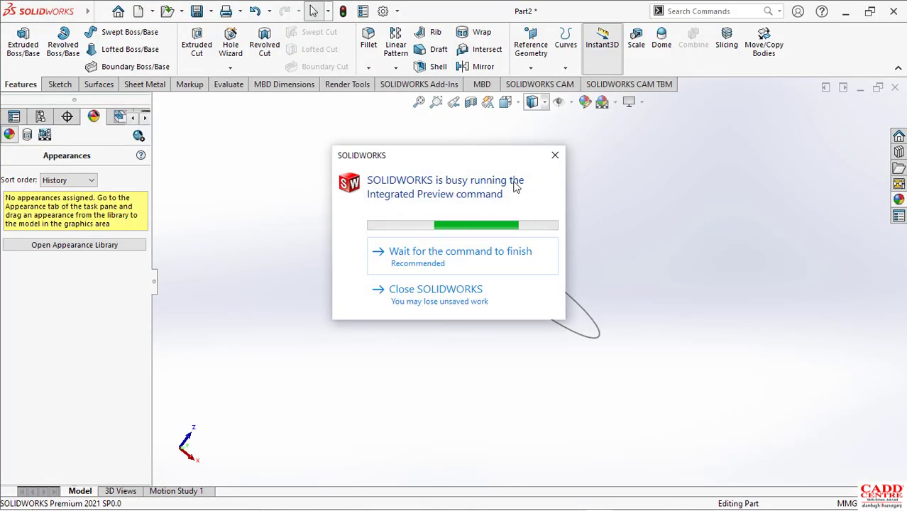
click(449, 254)
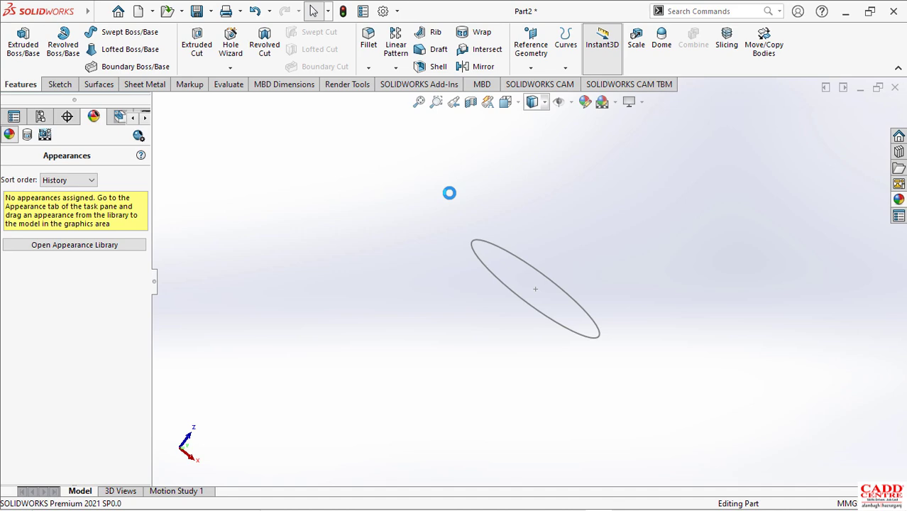
mouse_move(612, 505)
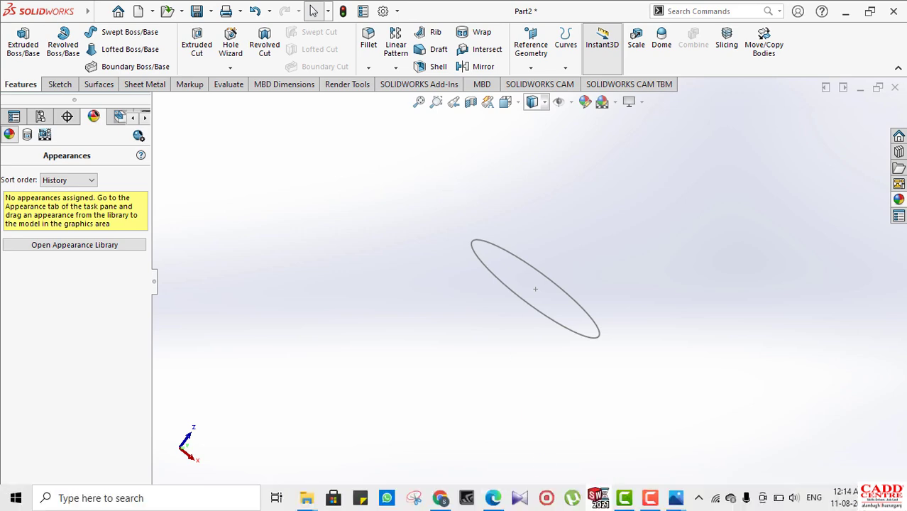
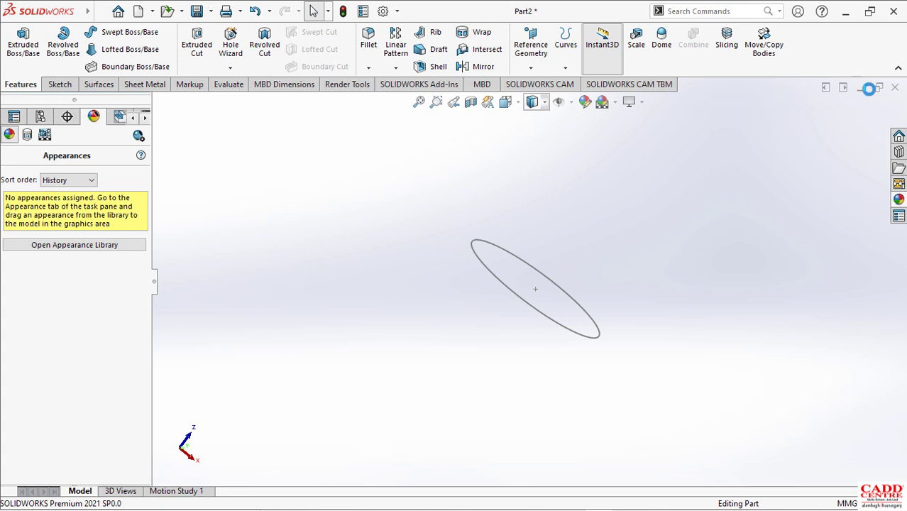
mouse_move(657, 499)
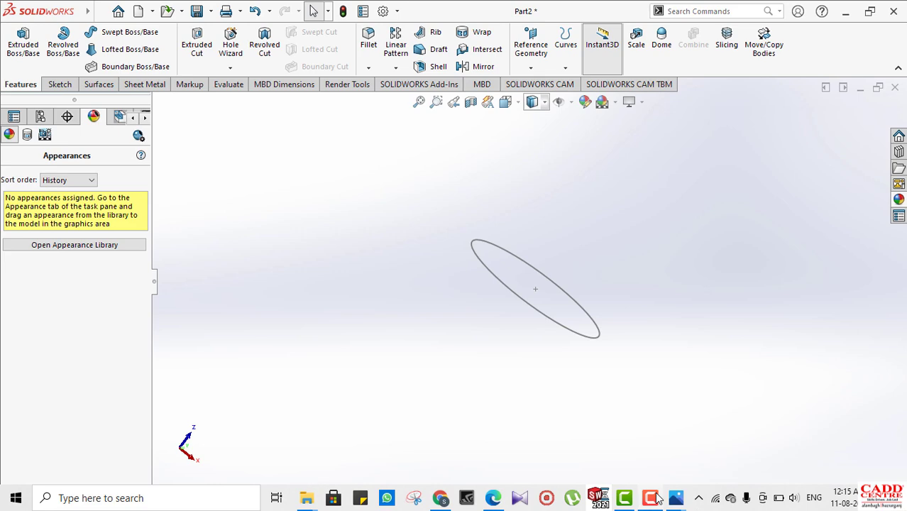
click(646, 451)
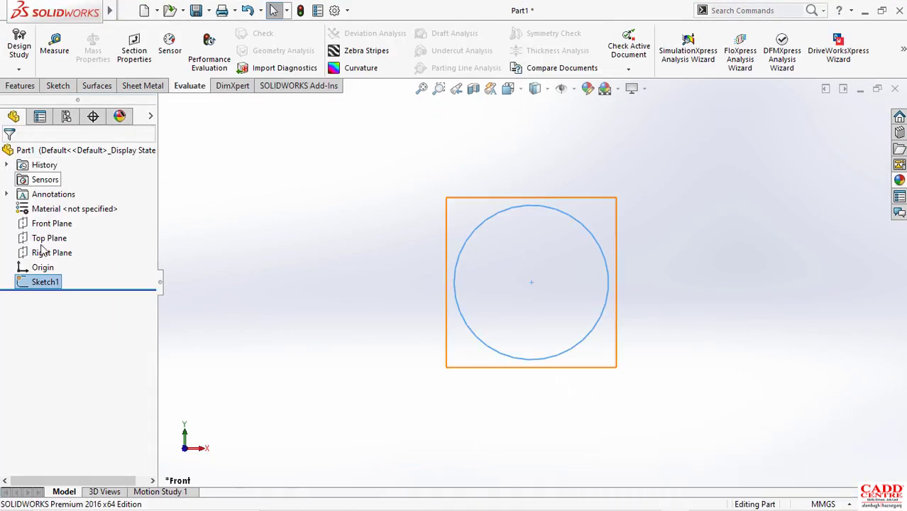
Extrude the circle sketch 50 mm as a blind boss to form the pin's base.
click(21, 86)
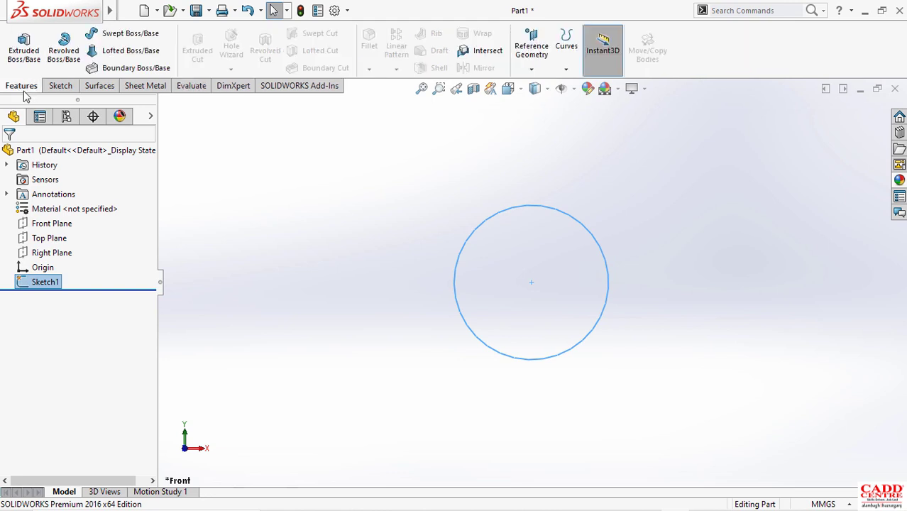
click(24, 51)
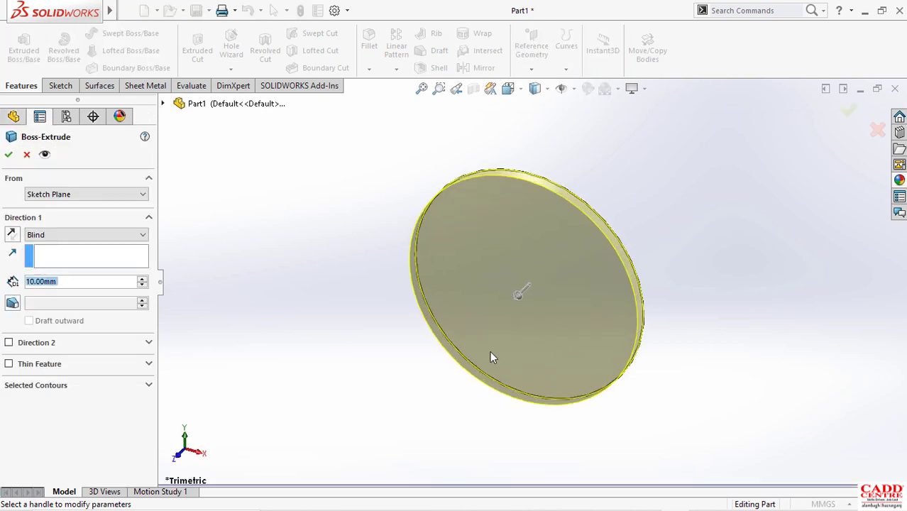
text(50)
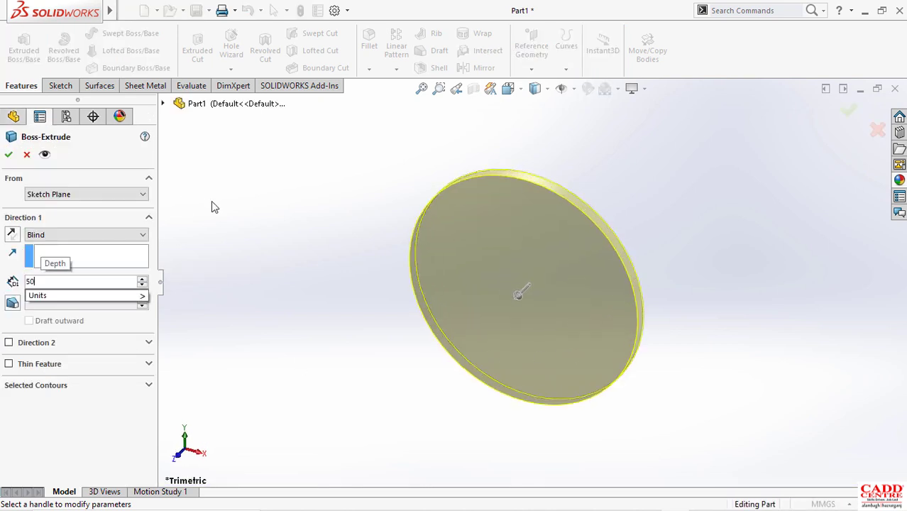
key(Return)
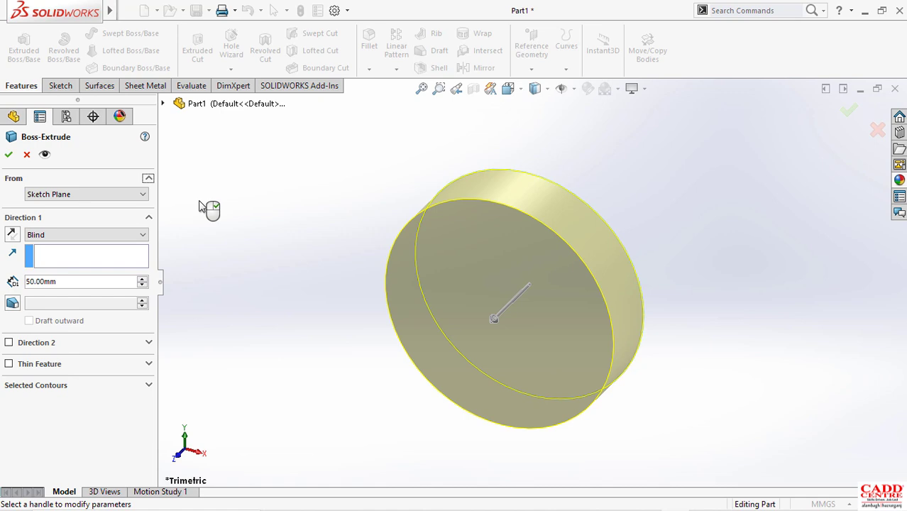
click(9, 154)
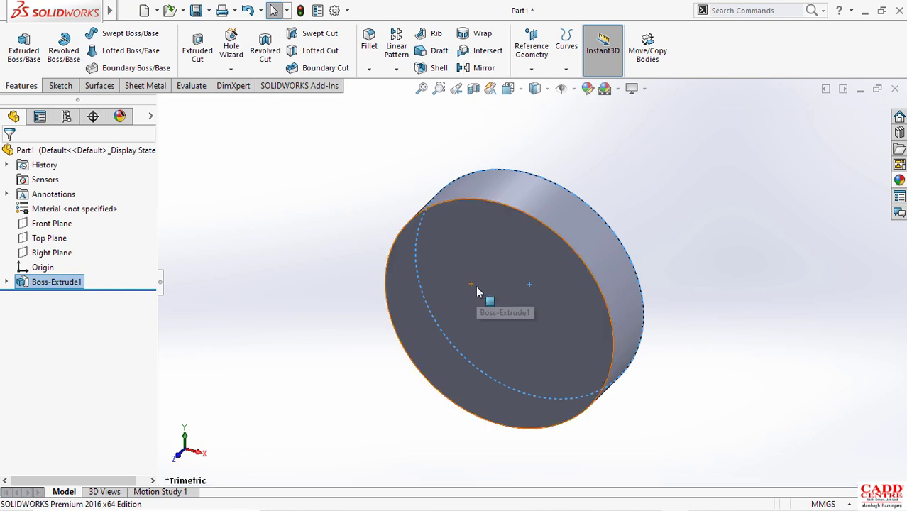
Start a sketch on the disc's front face and draw a horizontal centerline about 287 mm long through the origin.
click(476, 285)
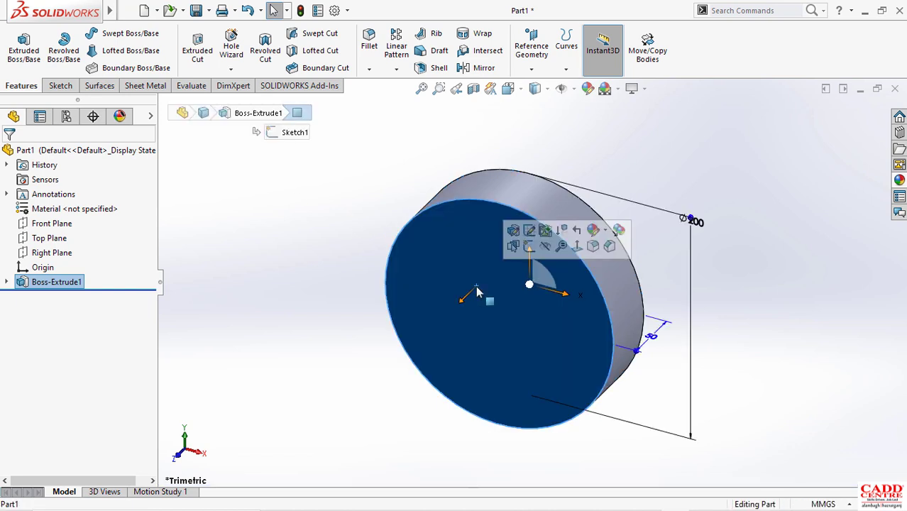
click(528, 254)
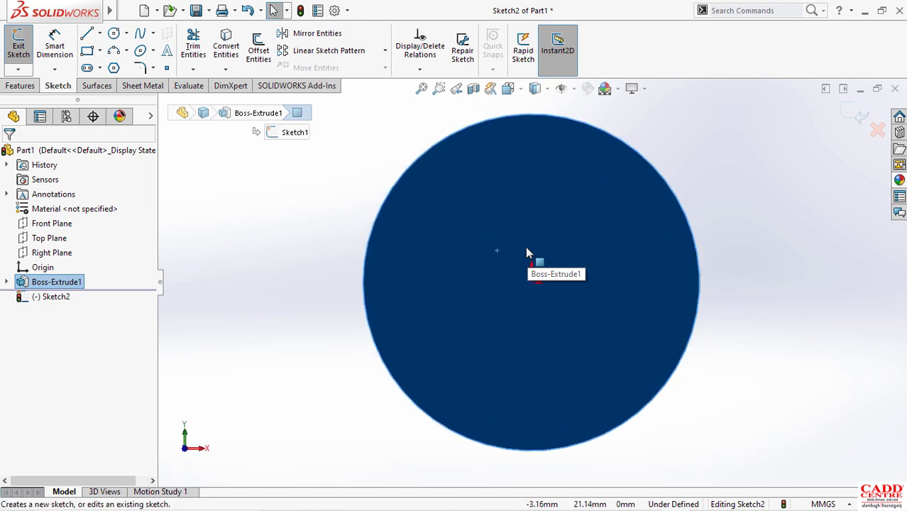
scroll(544, 309, up, 2)
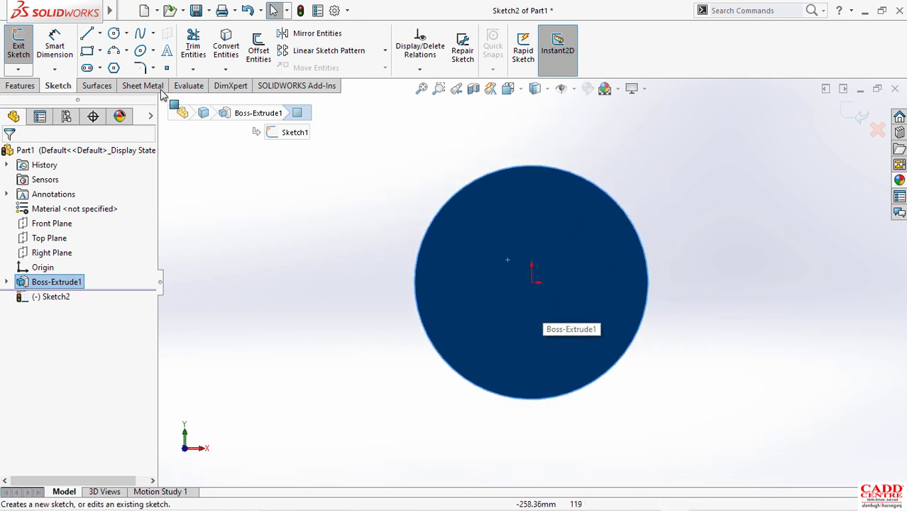
click(101, 39)
click(122, 64)
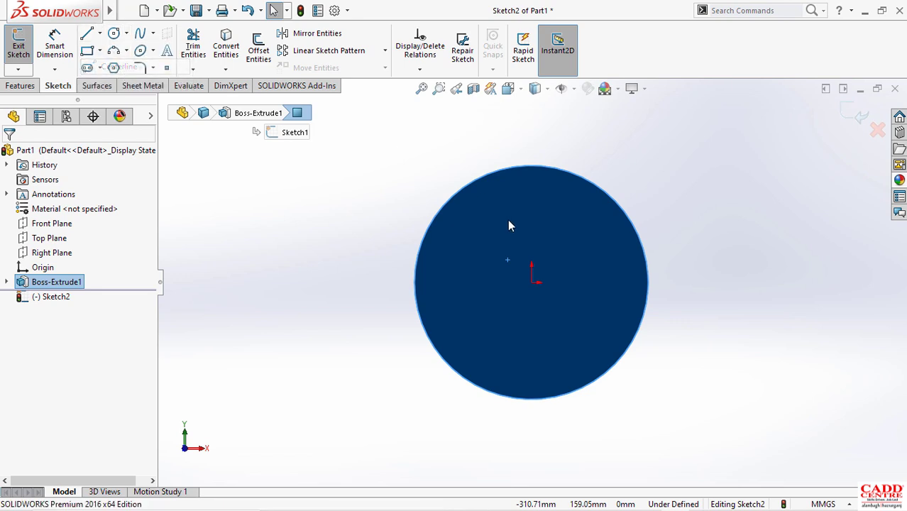
click(533, 282)
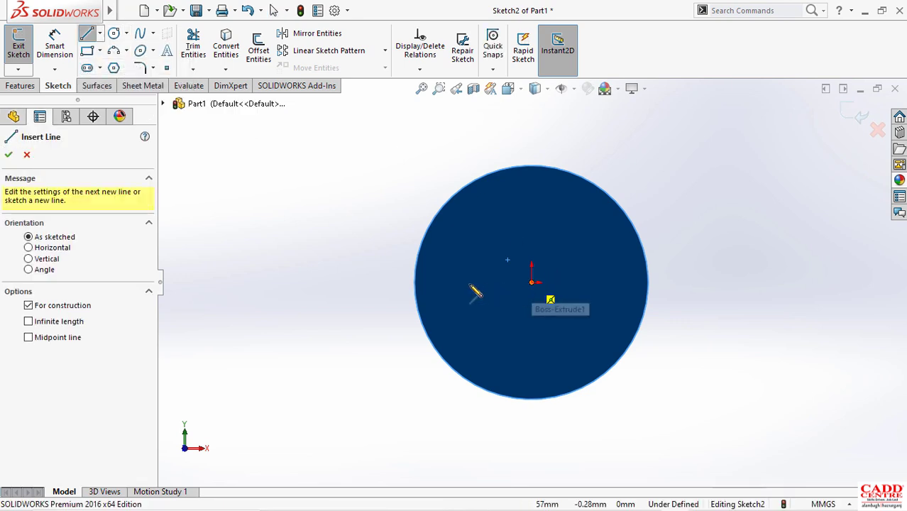
click(387, 283)
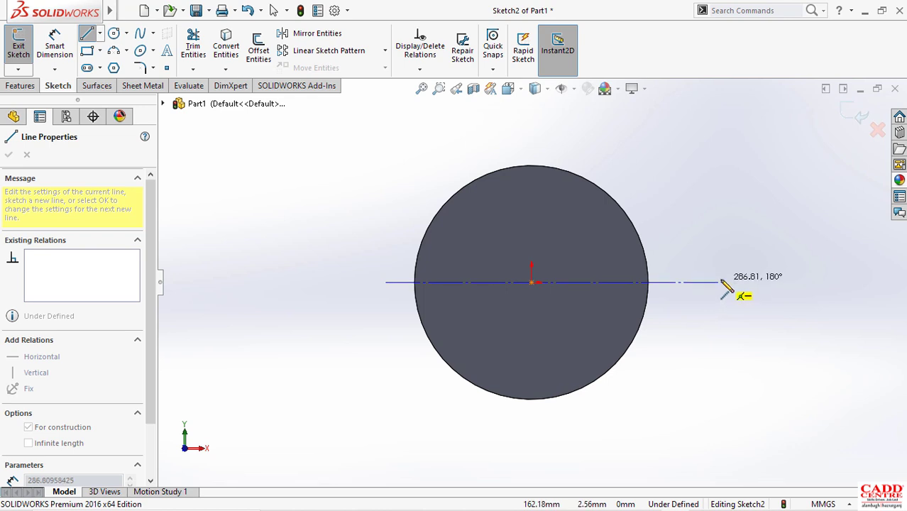
click(722, 283)
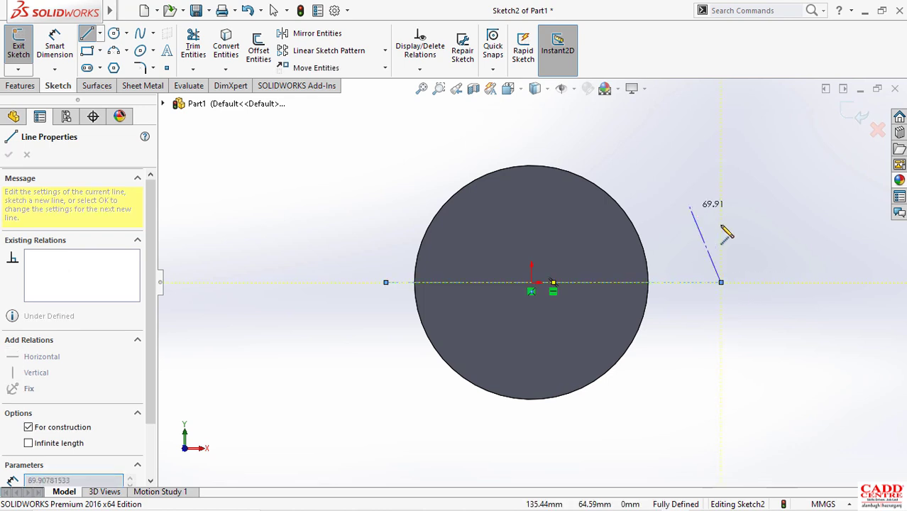
right_click(695, 207)
click(716, 215)
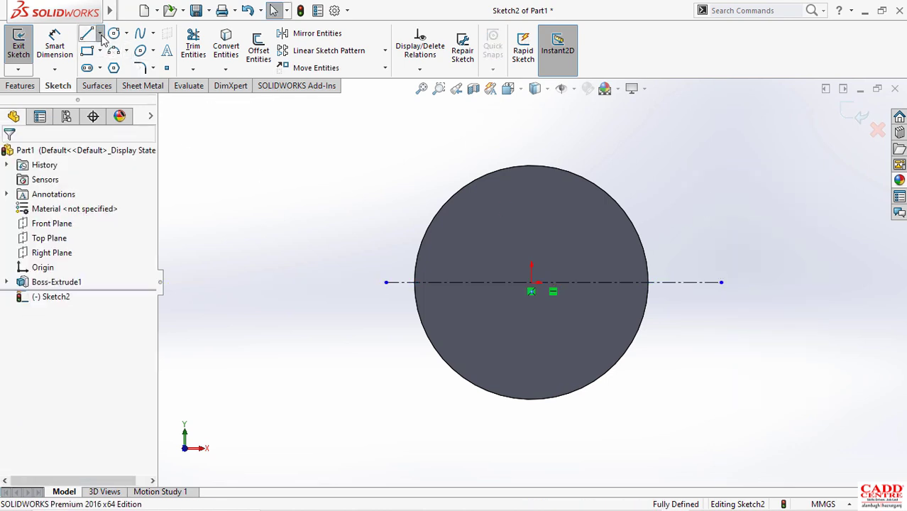
Draw a vertical centerline about 259 mm long through the origin, extending past the disc on both sides.
click(101, 34)
click(131, 68)
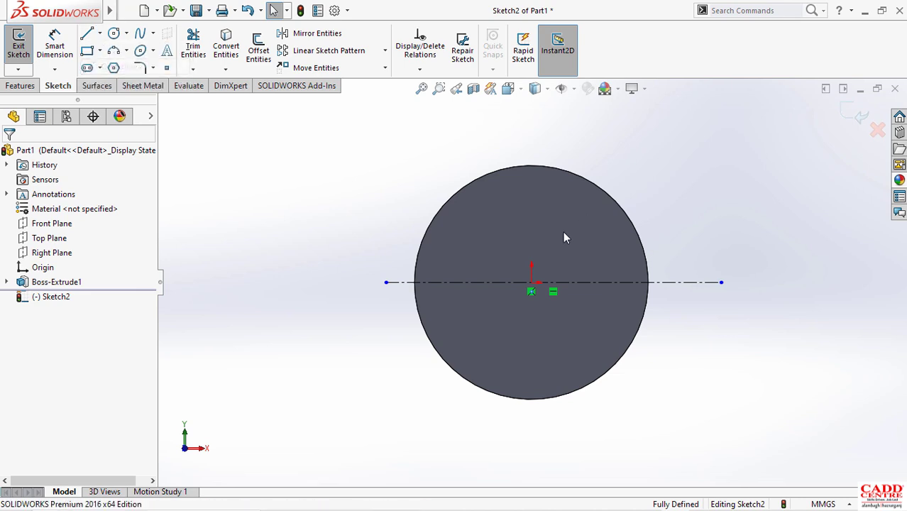
click(532, 284)
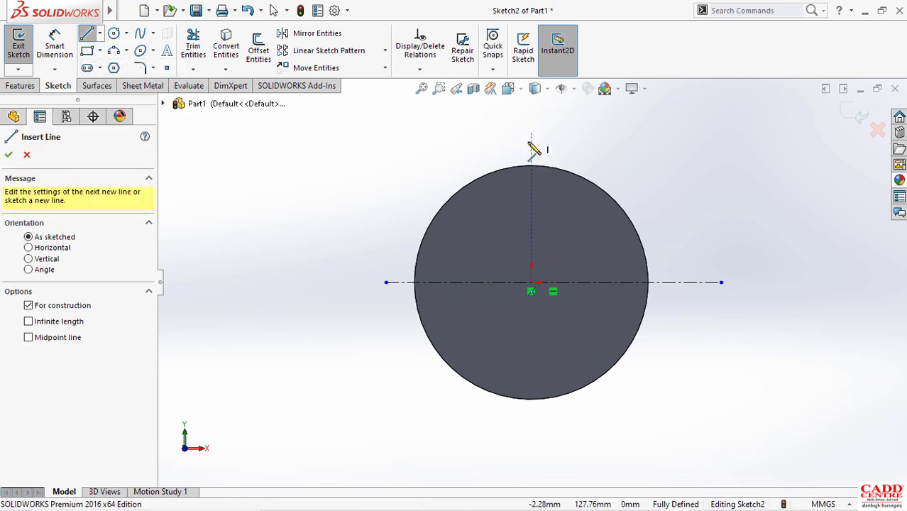
double_click(532, 135)
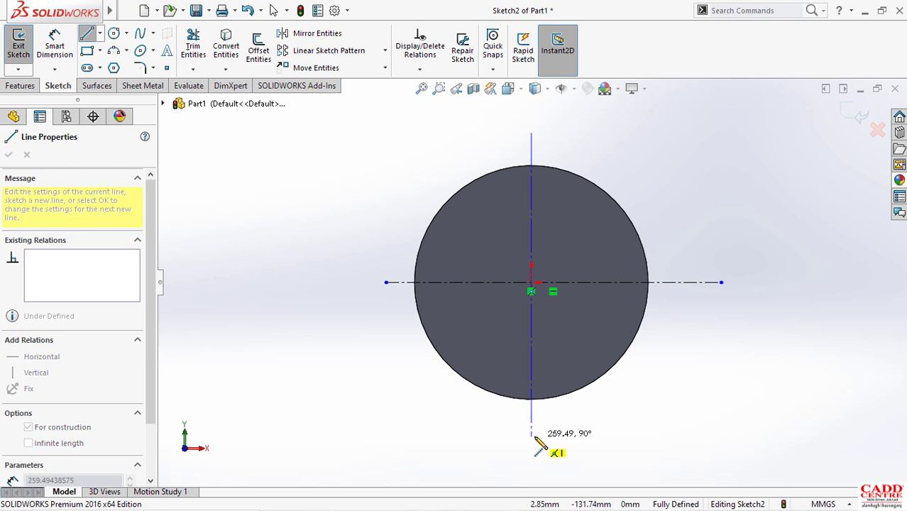
click(536, 436)
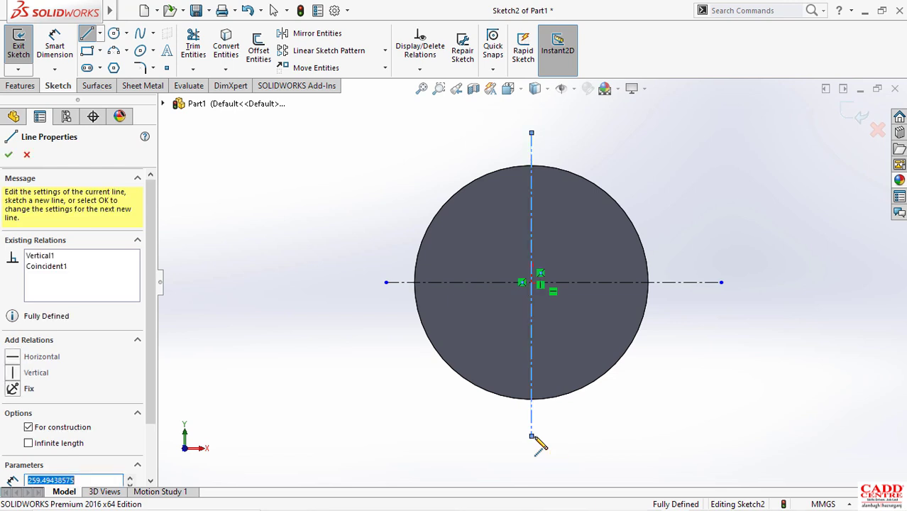
right_click(537, 419)
click(568, 310)
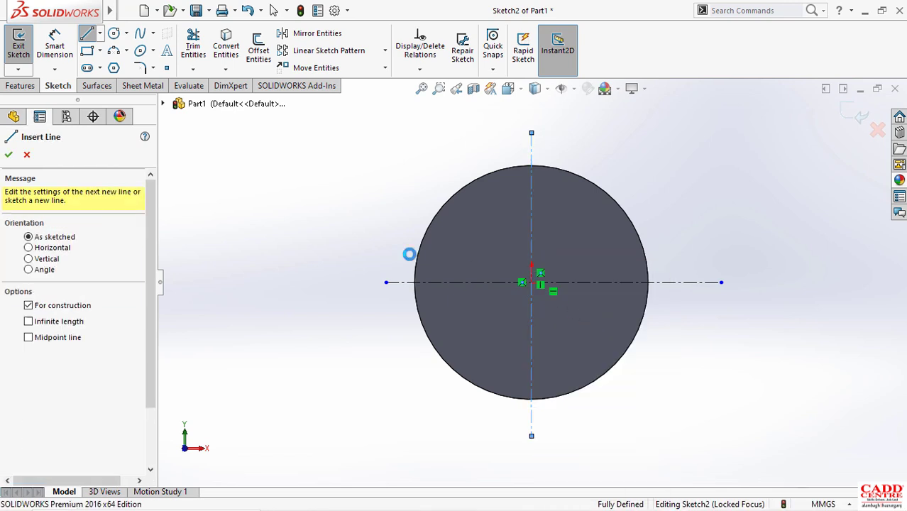
Sketch a circle about 51 mm in diameter centred on the vertical centerline, about 33 mm above the origin.
click(114, 34)
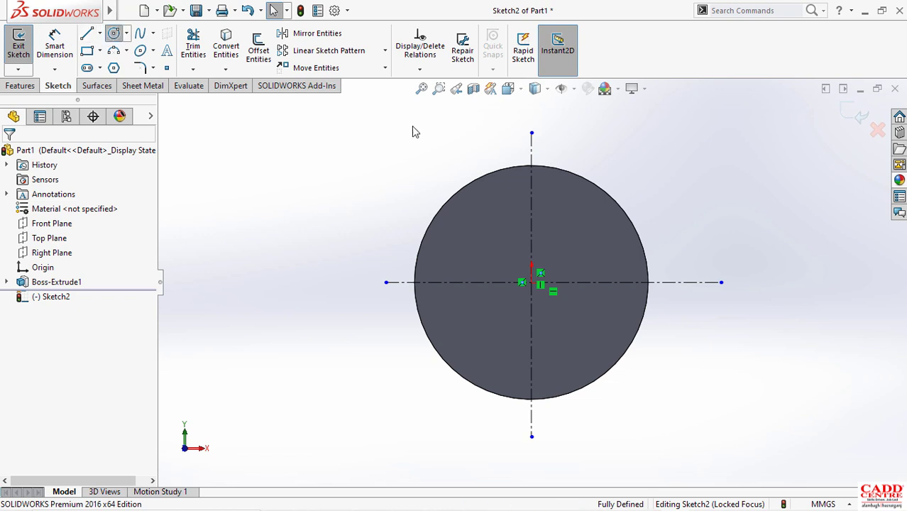
click(521, 223)
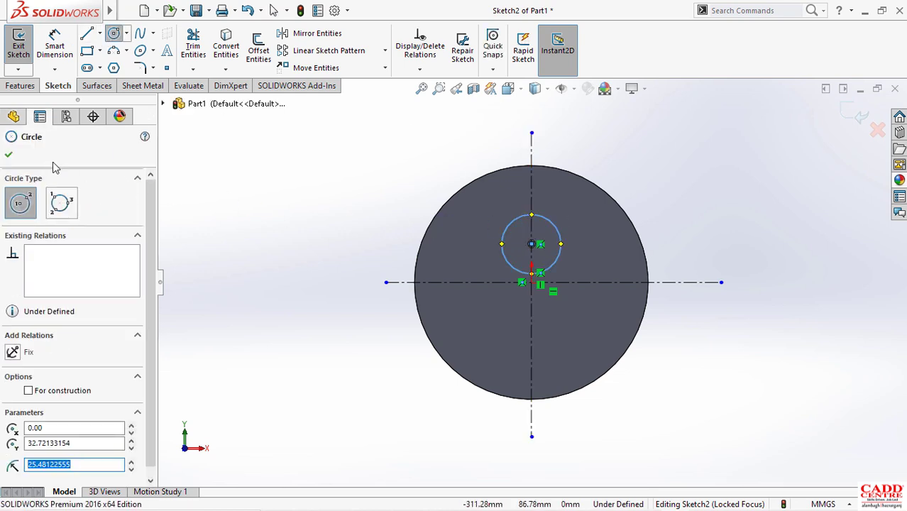
click(12, 155)
Delete the coincident relation between the small circle's centre and the vertical centerline.
scroll(549, 227, down, 2)
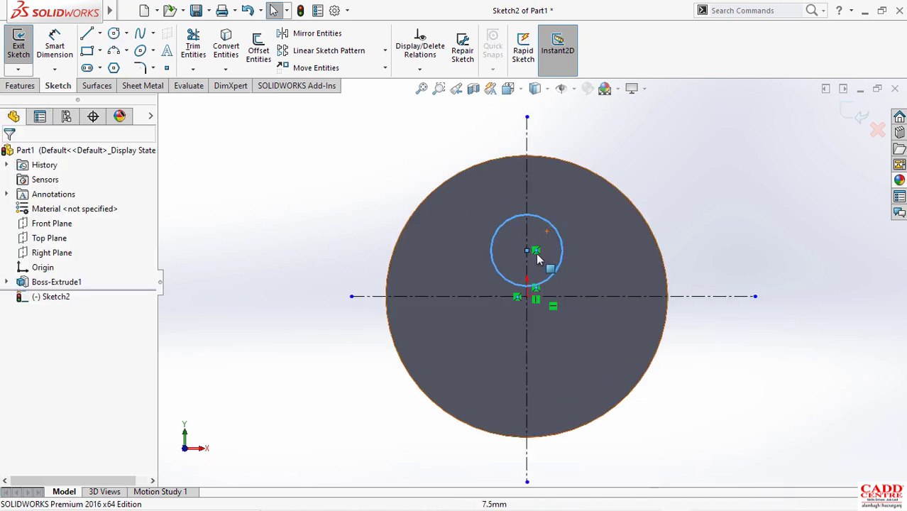
right_click(537, 255)
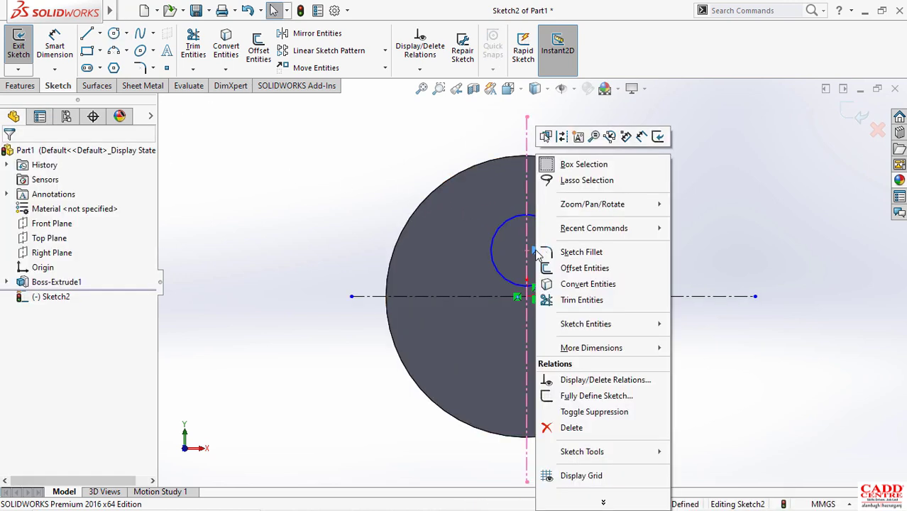
click(595, 428)
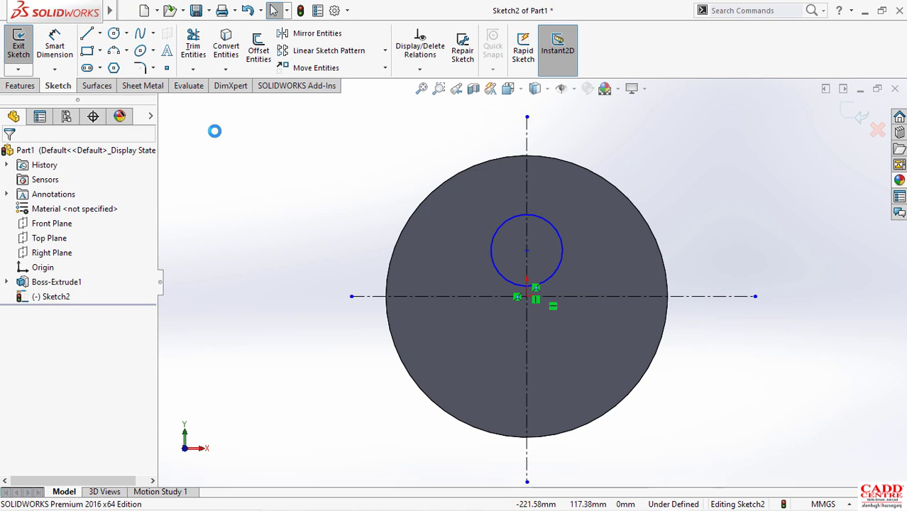
Dimension the small circle's diameter as 52 mm.
right_drag(293, 217, 294, 158)
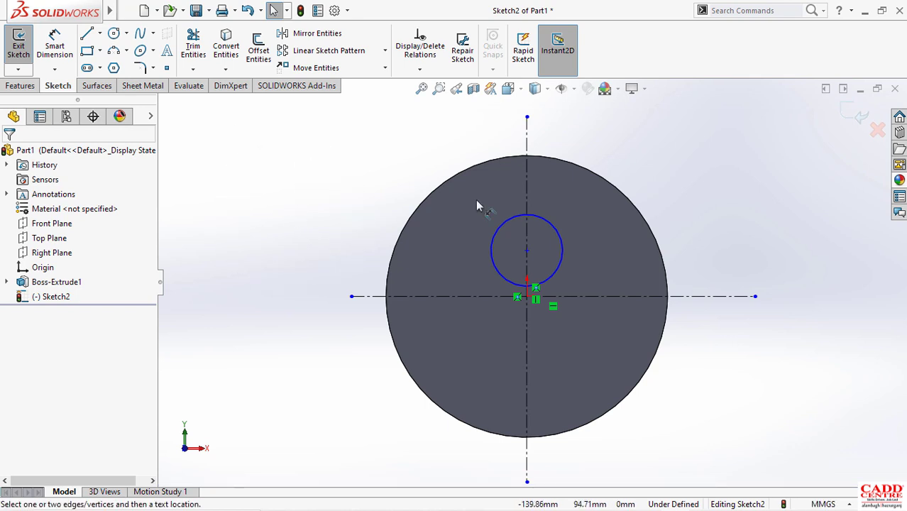
click(505, 219)
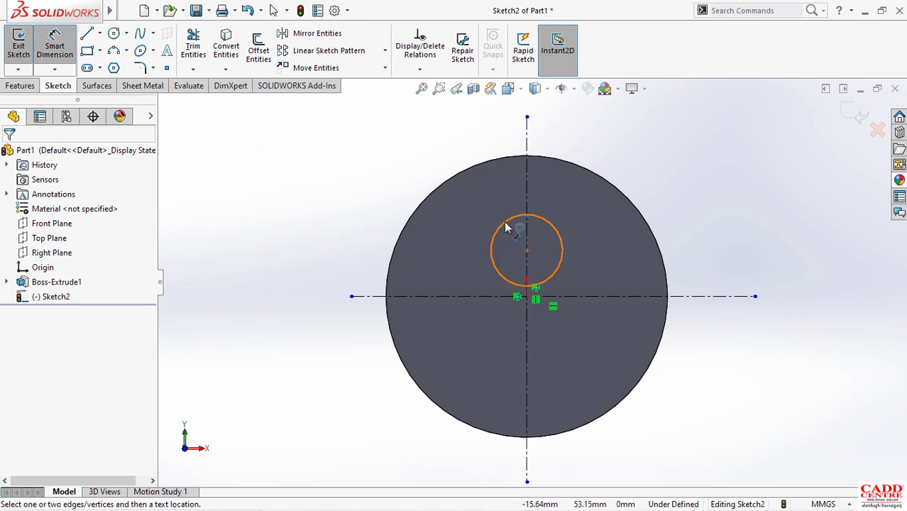
click(422, 185)
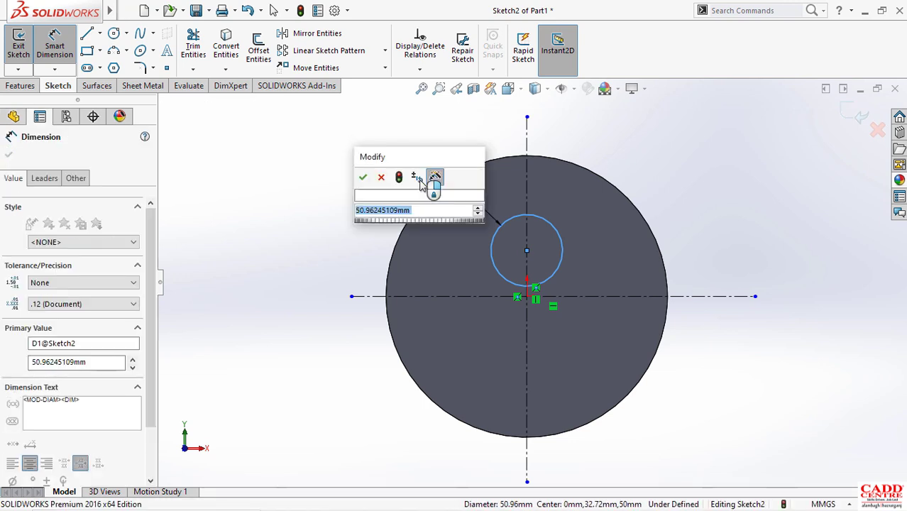
text(52)
key(Return)
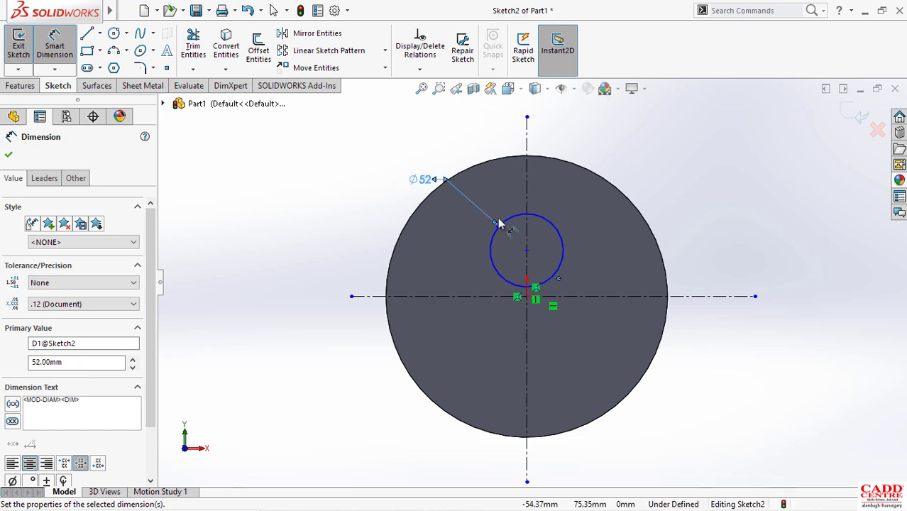
scroll(545, 290, down, 2)
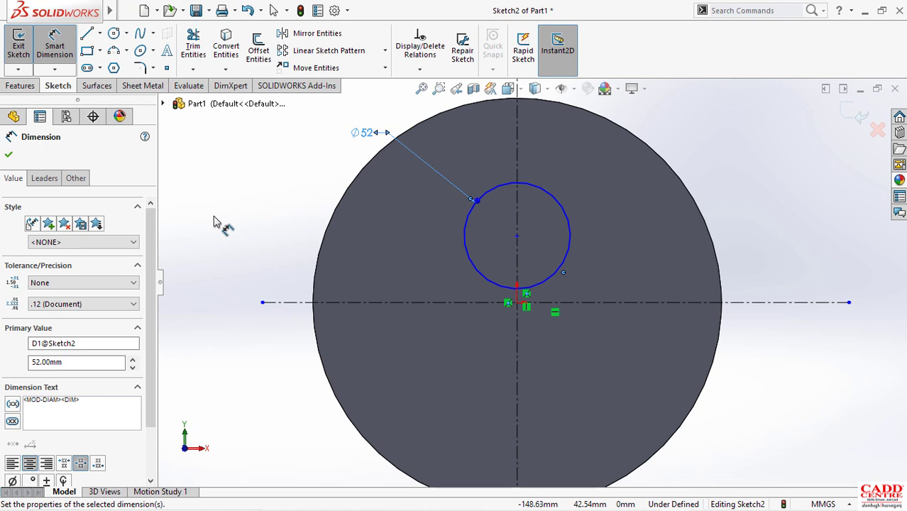
key(Escape)
key(Escape)
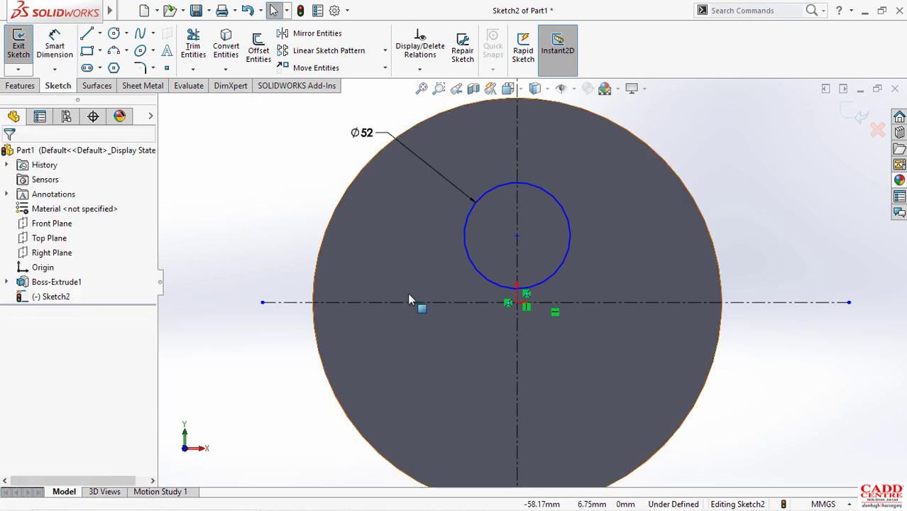
Make the 52 mm circle tangent to the horizontal centerline.
click(546, 307)
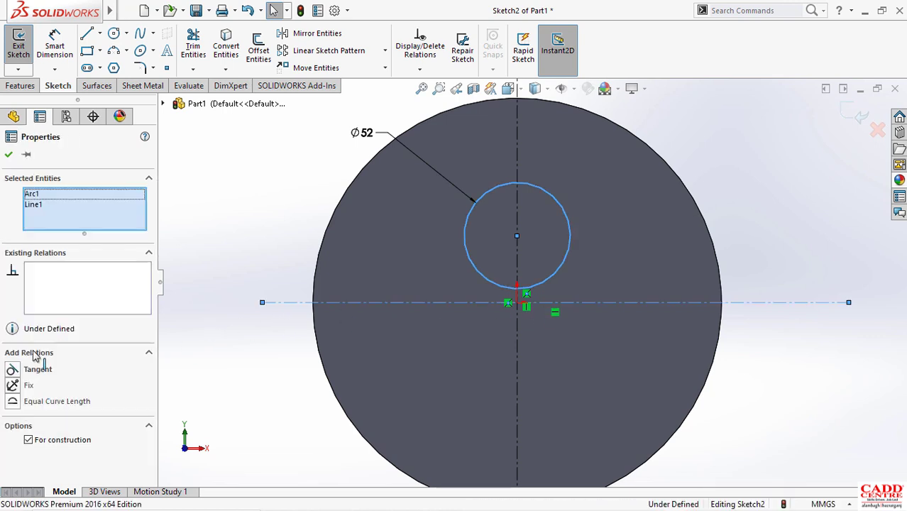
click(12, 369)
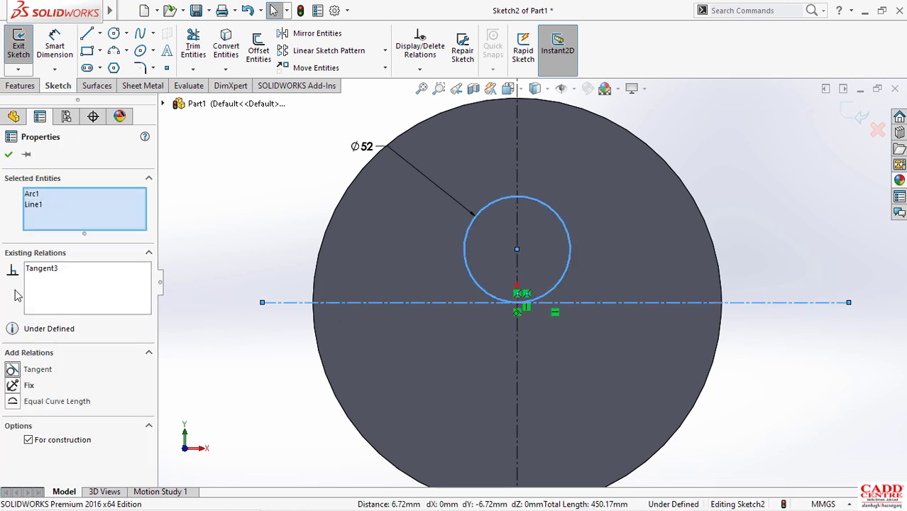
click(8, 156)
scroll(301, 231, up, 1)
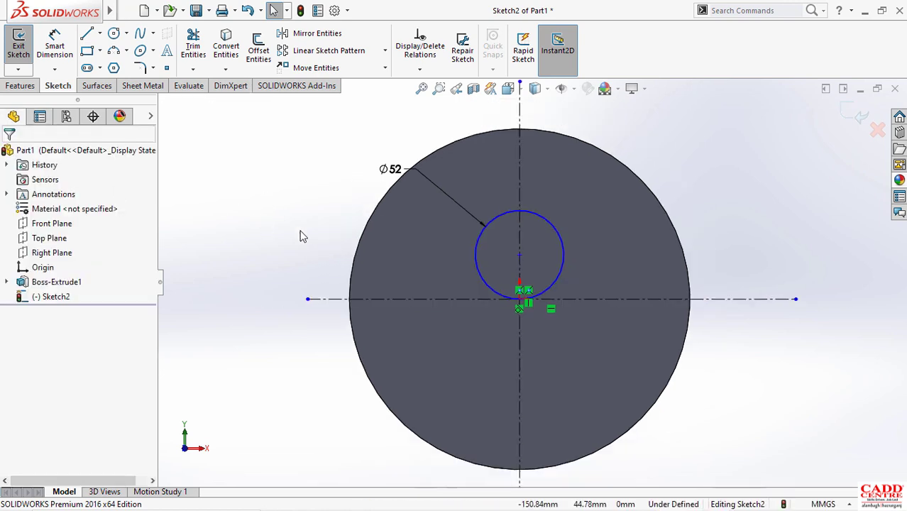
scroll(566, 287, down, 1)
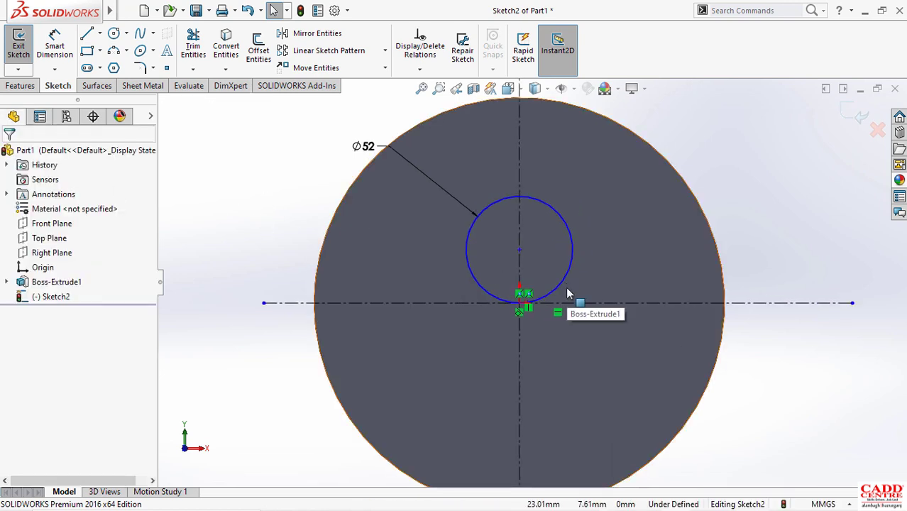
scroll(565, 284, down, 1)
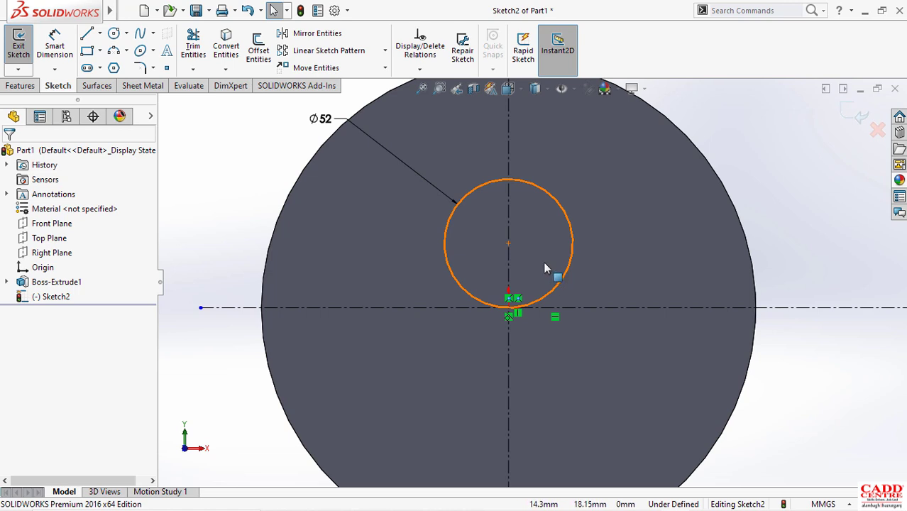
scroll(543, 261, up, 1)
scroll(529, 253, down, 1)
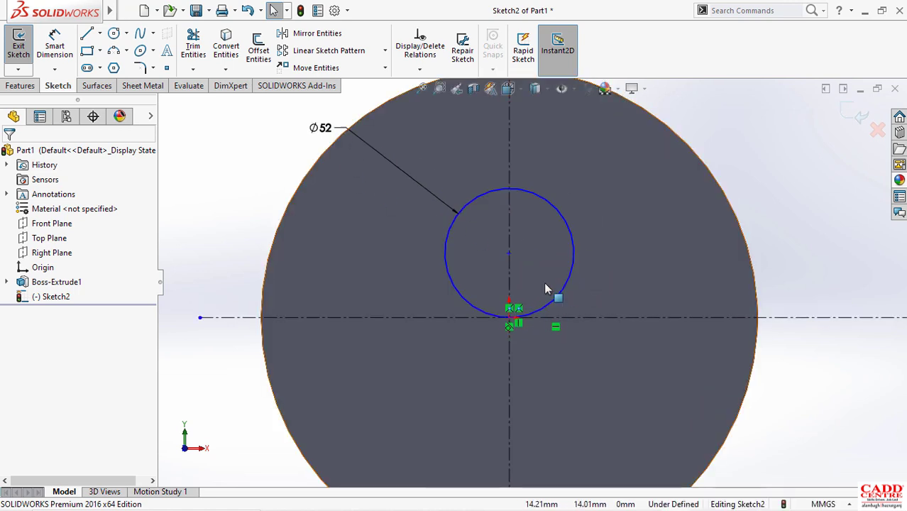
Finish the sketch and extrude the 52 mm circle 50 mm upward from the base disc, merged with it.
scroll(540, 282, up, 1)
scroll(845, 172, up, 1)
click(854, 116)
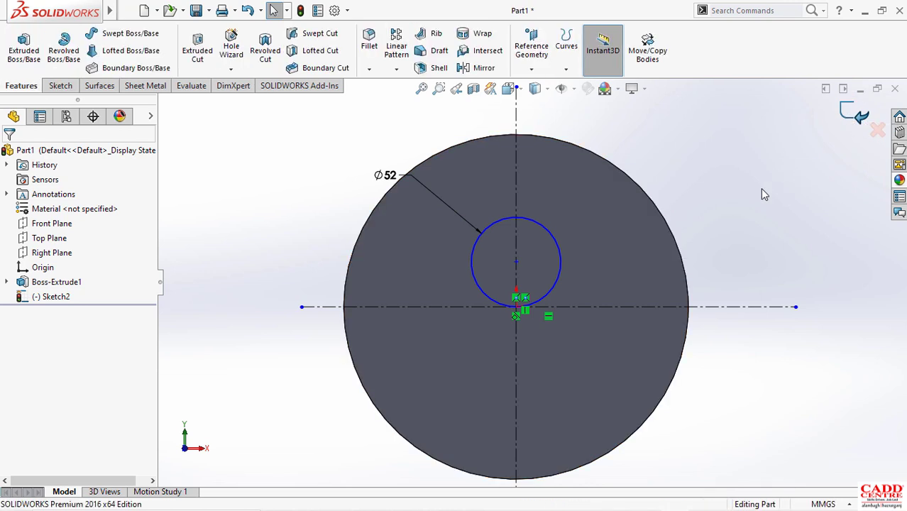
click(24, 50)
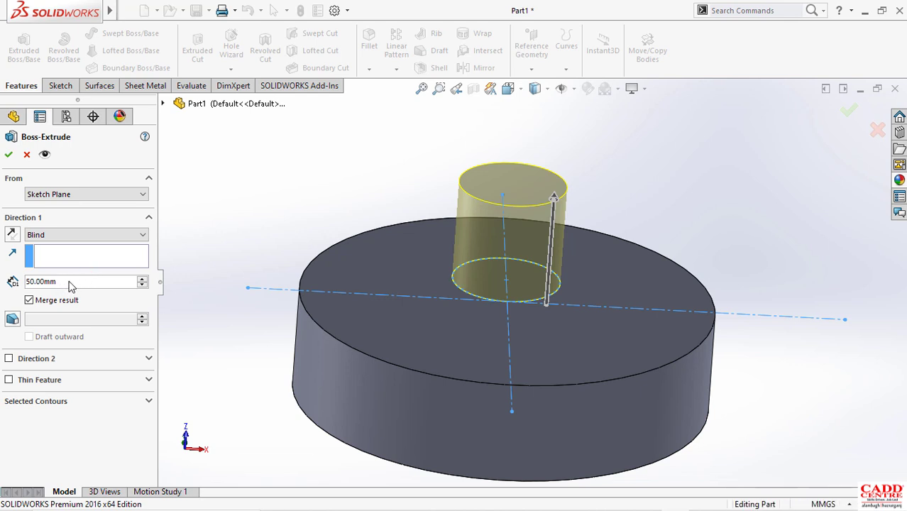
key(Return)
click(70, 283)
scroll(334, 192, up, 2)
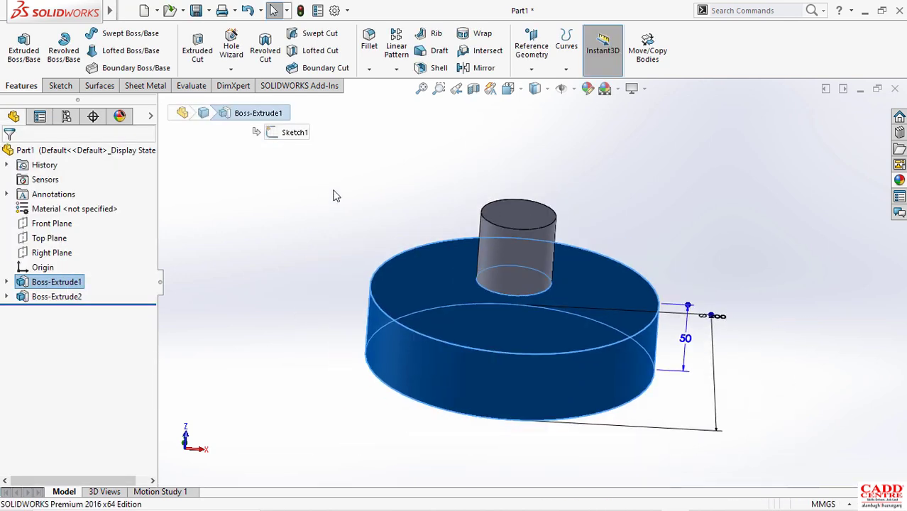
click(334, 192)
Edit the small cylinder's extrusion and set its blind depth to 70 mm.
right_click(60, 298)
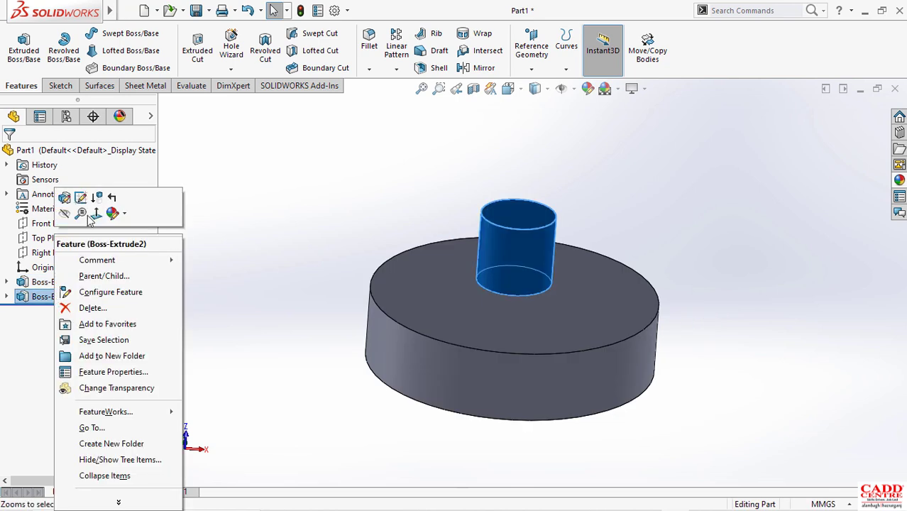
click(65, 198)
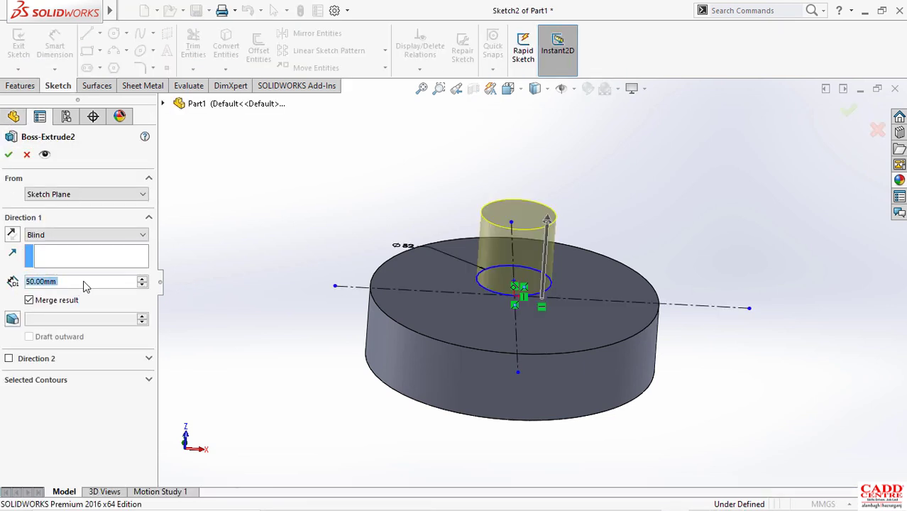
text(70)
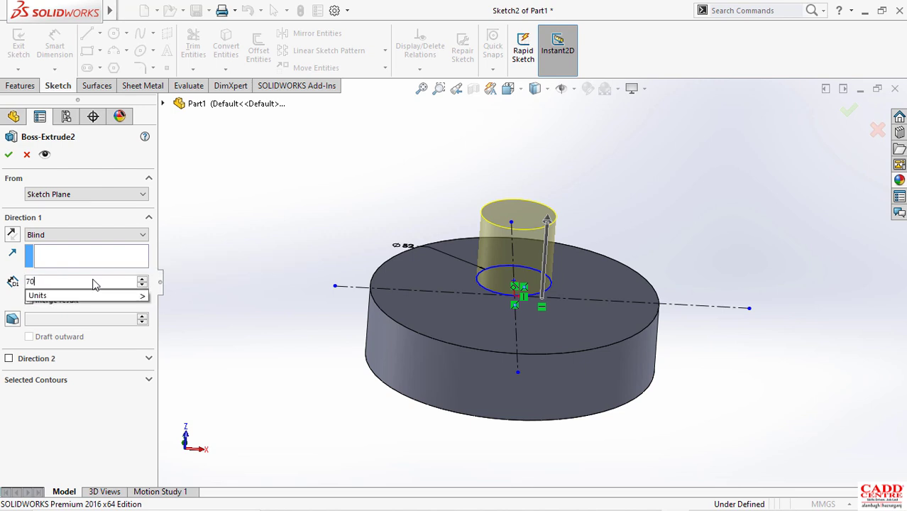
key(Return)
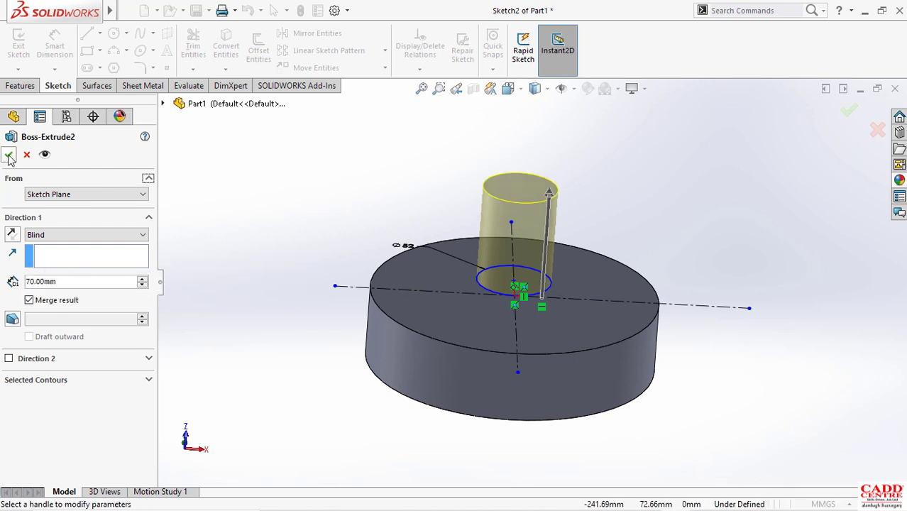
click(8, 155)
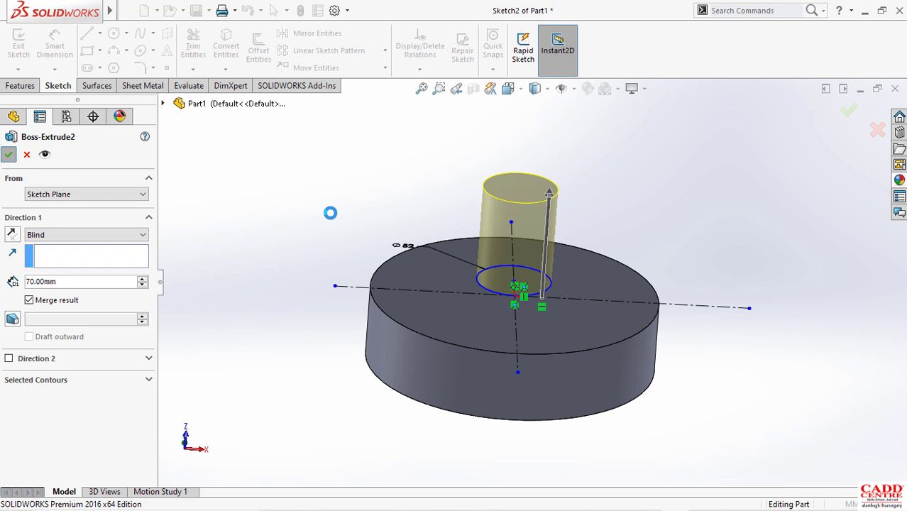
Open the appearance library and expand its appearance categories to find a finish for the pin.
middle_drag(351, 225, 515, 355)
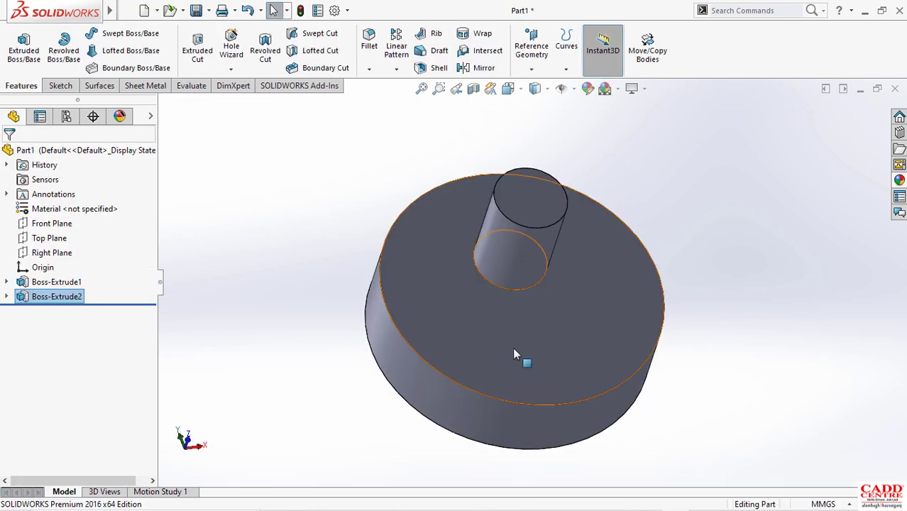
scroll(515, 350, down, 1)
middle_drag(532, 302, 549, 348)
scroll(555, 301, up, 5)
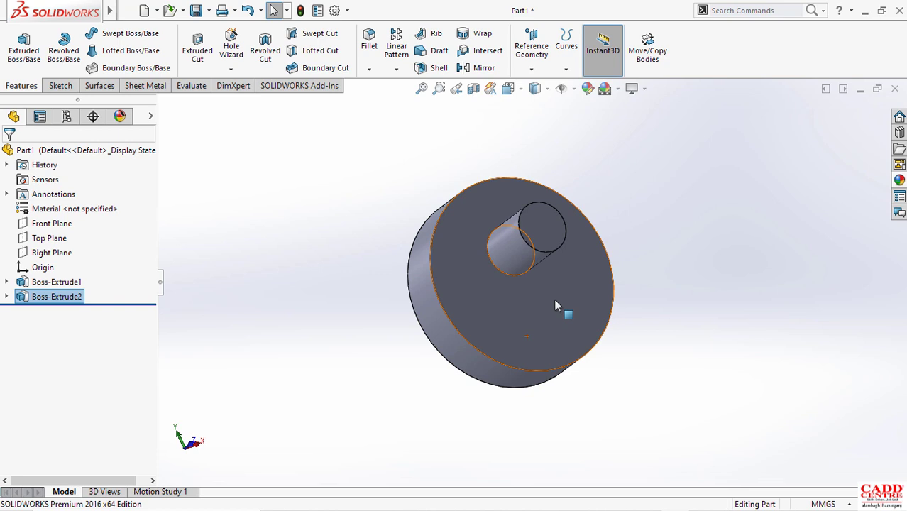
click(900, 181)
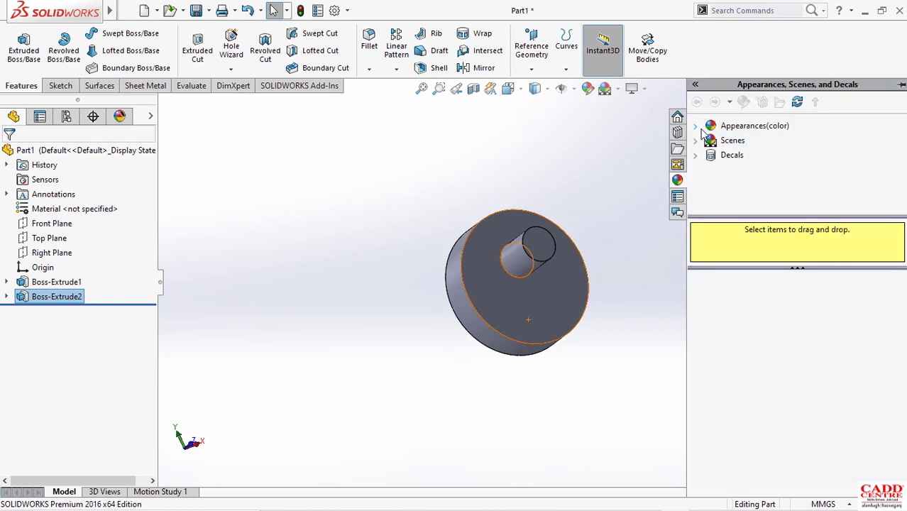
click(699, 127)
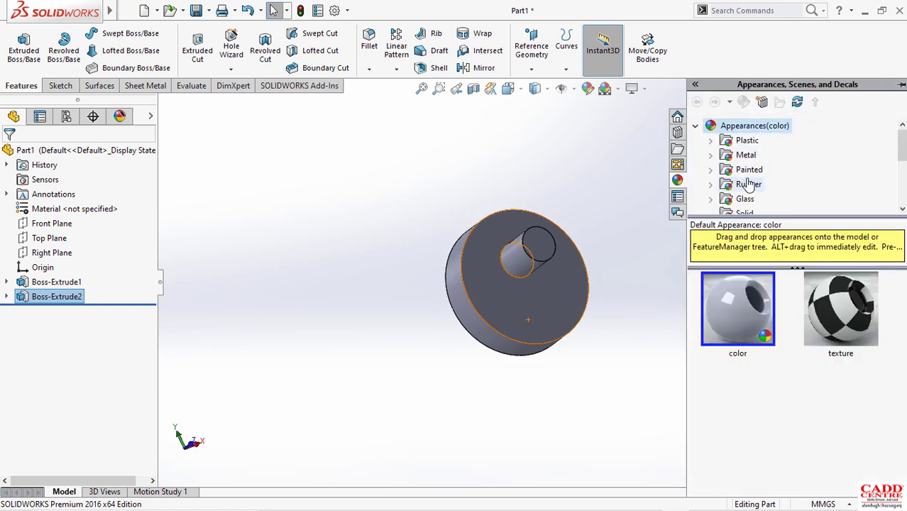
scroll(749, 186, down, 2)
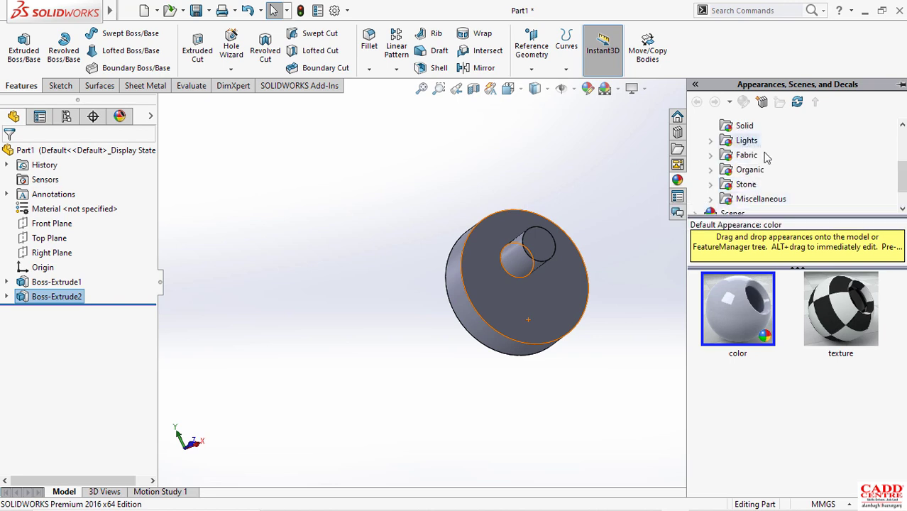
Apply the brushed steel appearance from the Metal > Steel category to the disc-and-pin model and inspect it.
scroll(752, 167, down, 1)
scroll(734, 176, up, 3)
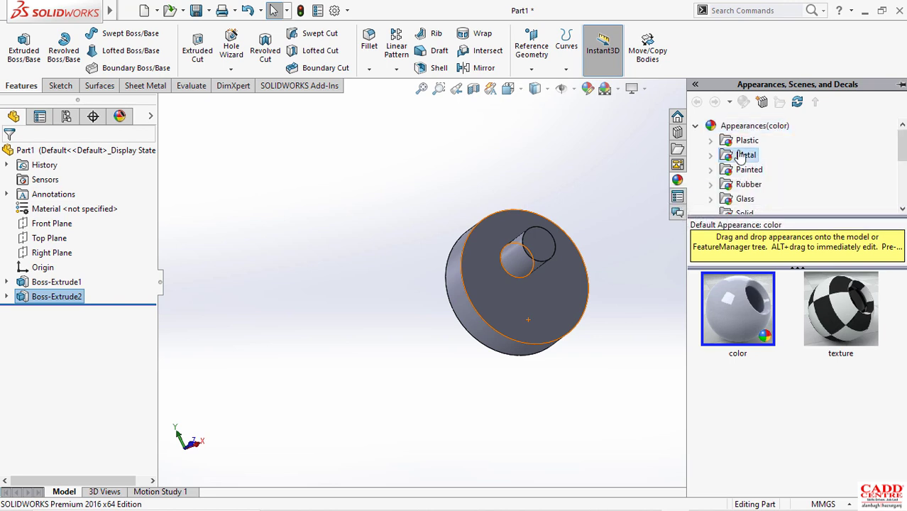
click(741, 158)
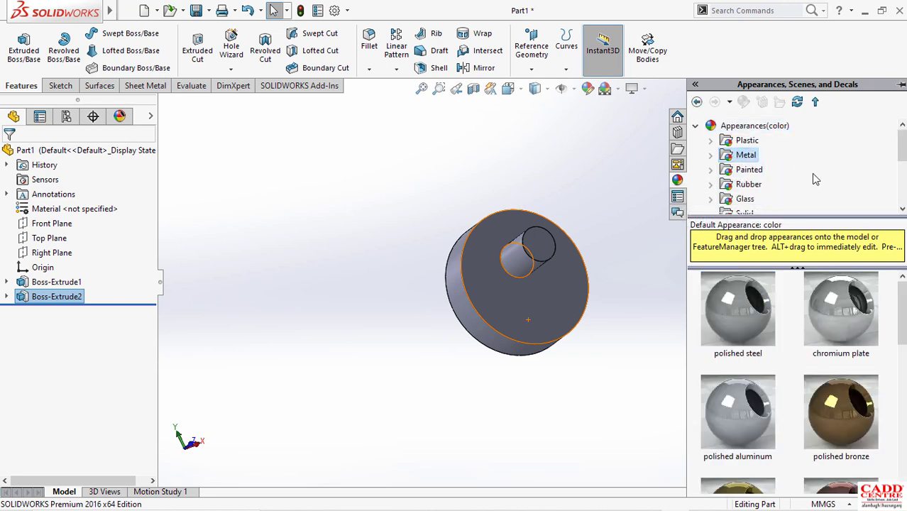
click(713, 155)
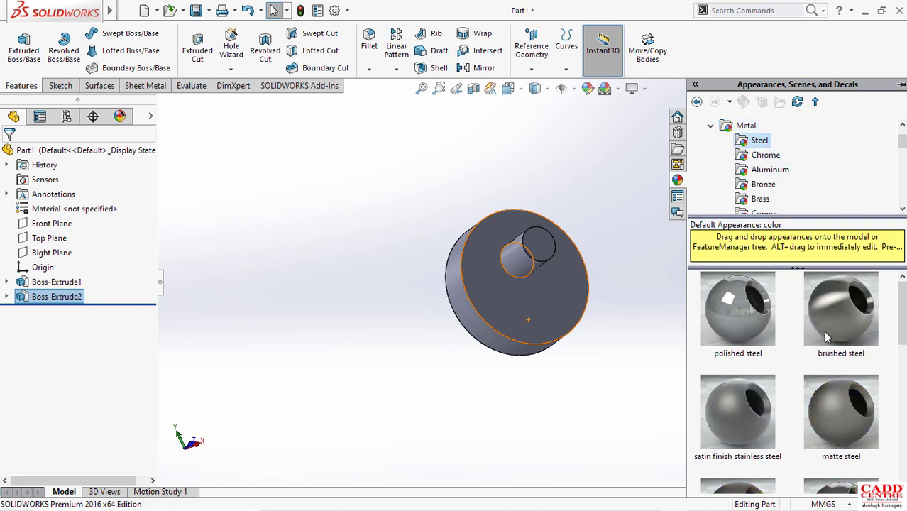
mouse_move(843, 313)
mouse_down()
mouse_move(529, 294)
mouse_move(537, 305)
mouse_up()
click(538, 301)
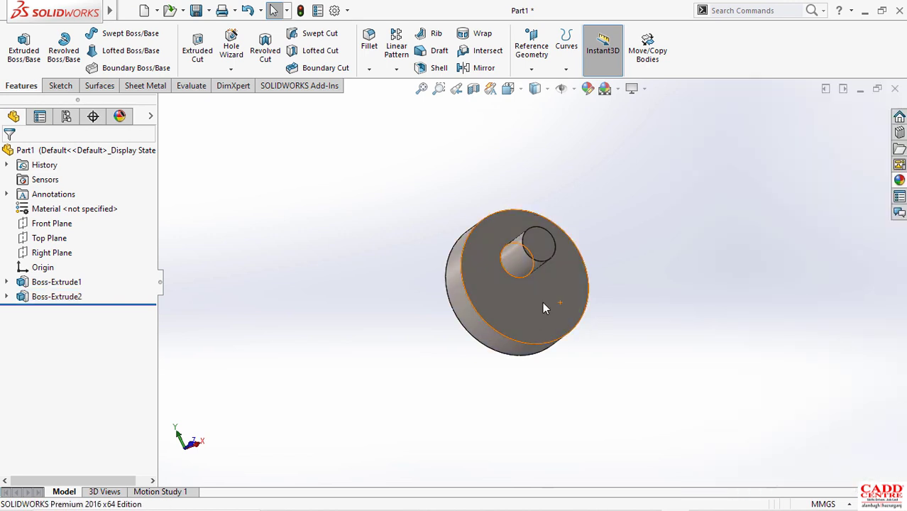
scroll(521, 291, down, 3)
middle_drag(522, 291, 602, 264)
scroll(548, 298, up, 3)
middle_drag(547, 266, 561, 291)
Create a new part document and look over the drawing image of the rod bushes, piston pin and piston rings.
click(860, 89)
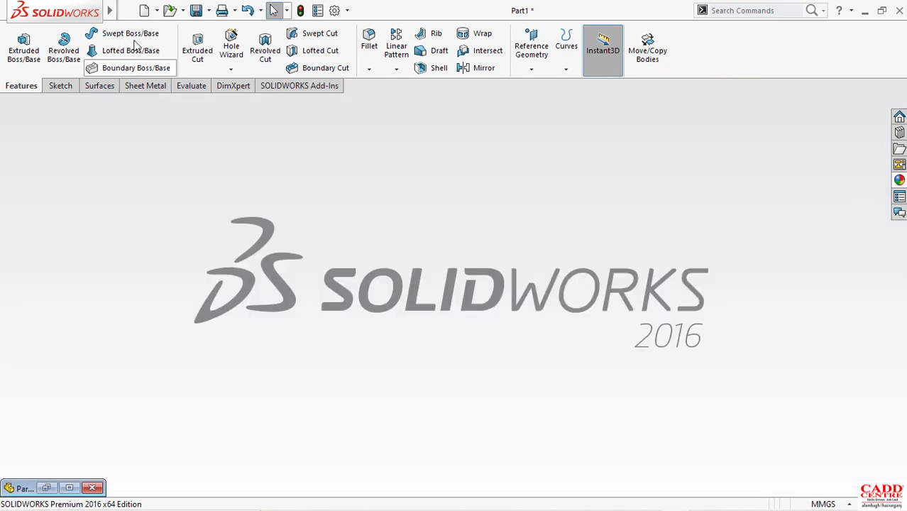
click(143, 12)
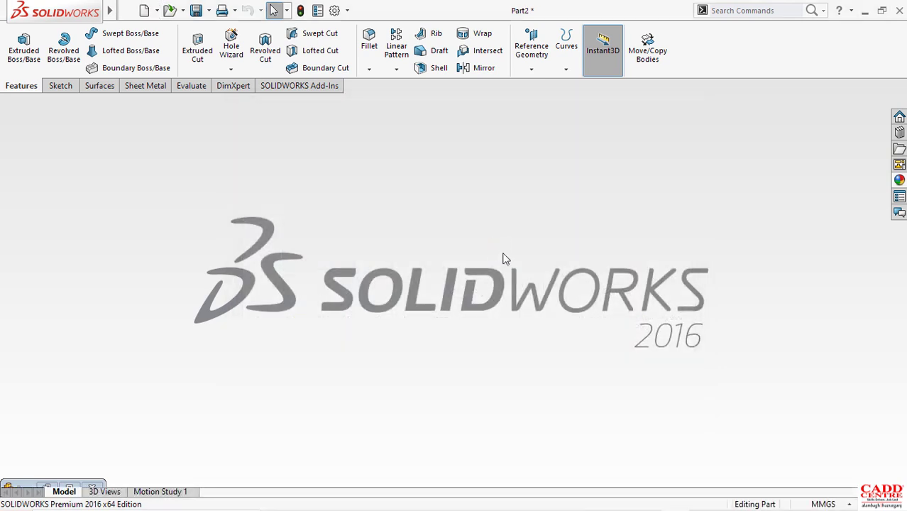
mouse_move(656, 505)
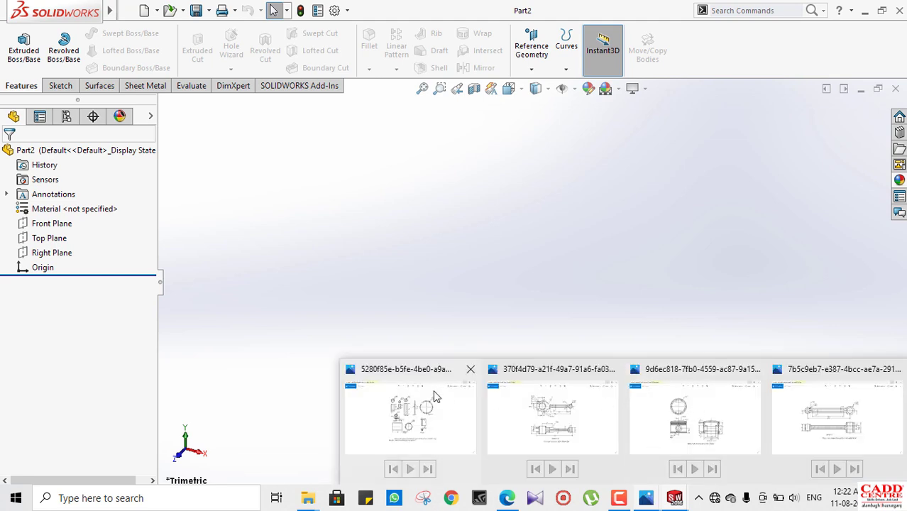
click(434, 396)
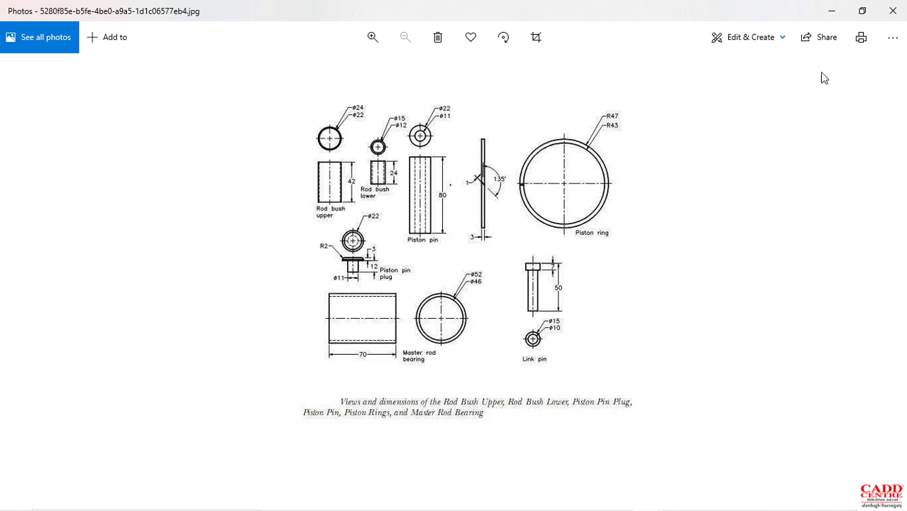
click(832, 10)
Start a sketch on the Front Plane and check the Rod bush upper dimensions in the drawing image.
click(52, 226)
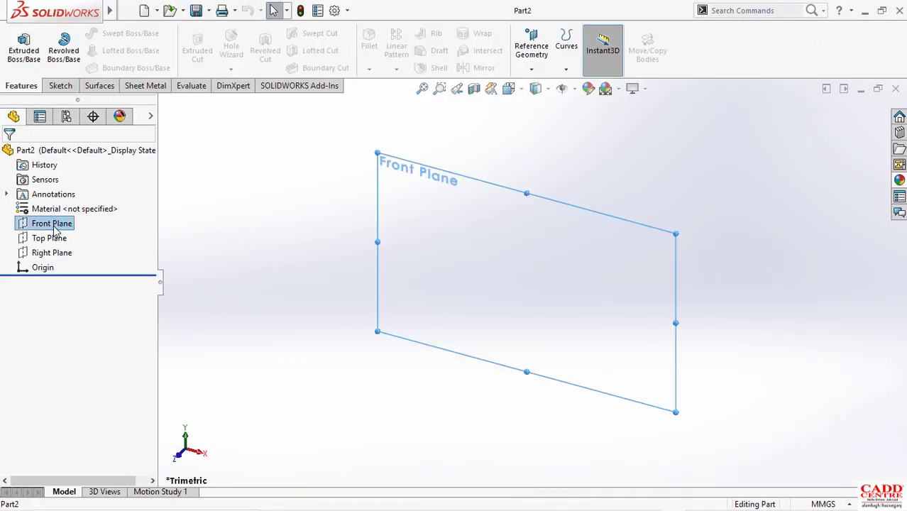
click(63, 210)
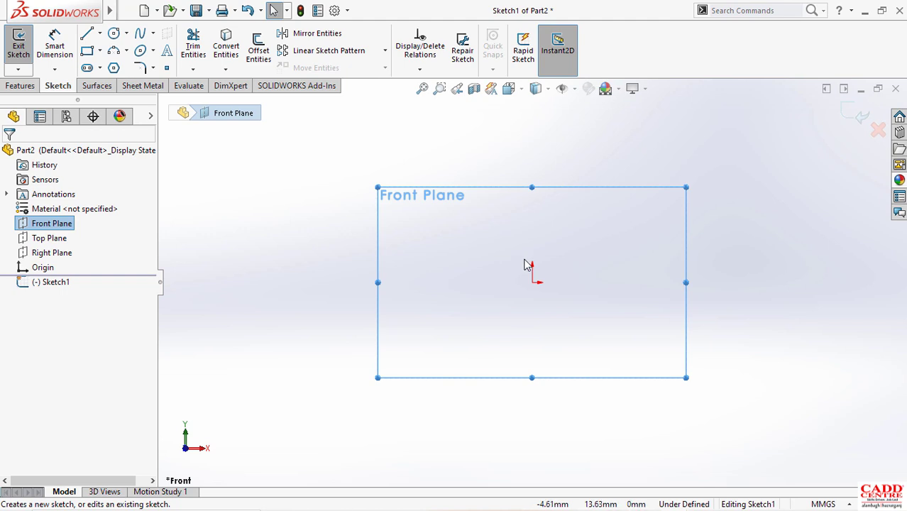
key(super+Tab)
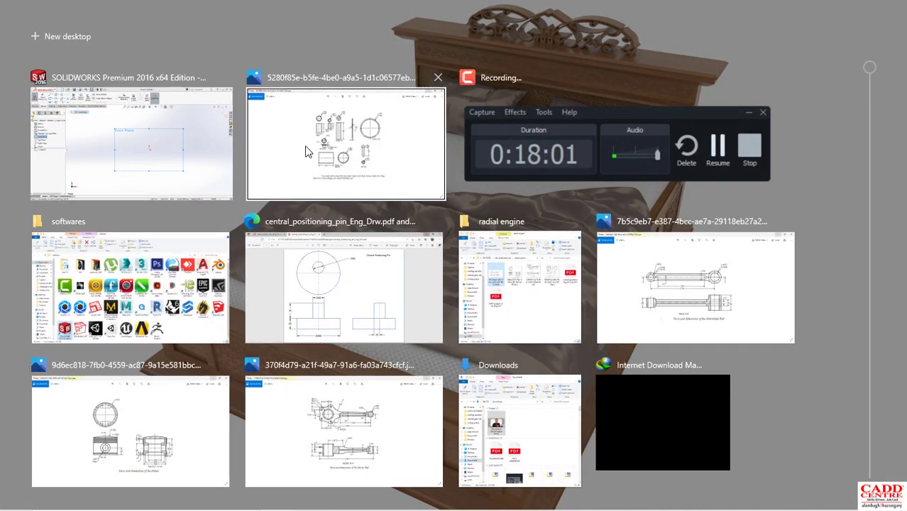
click(323, 138)
ctrl+scroll(208, 163, up, 4)
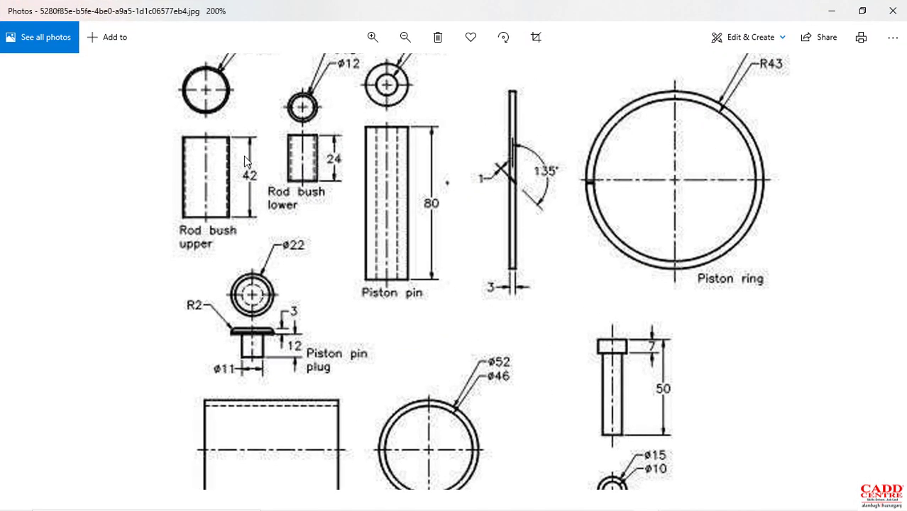
drag(243, 156, 253, 215)
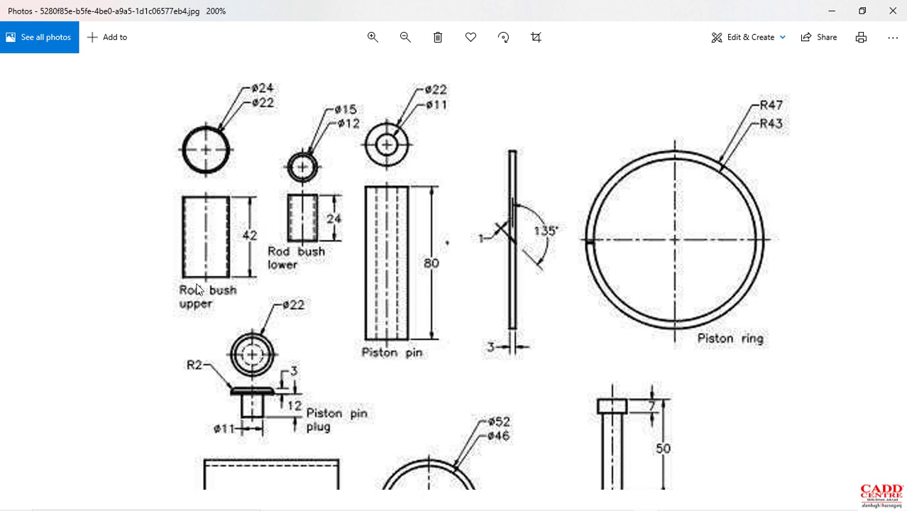
click(831, 12)
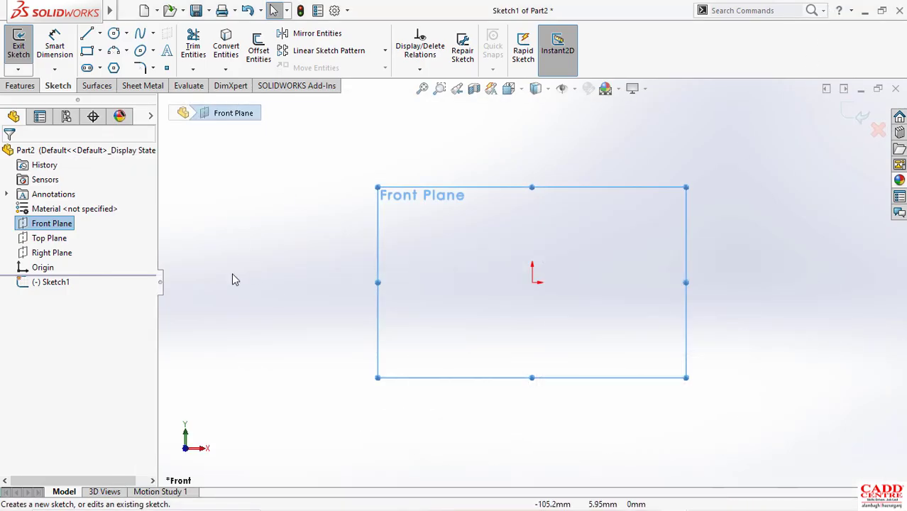
Sketch two concentric circles centred on the origin, with radii of about 36.5 mm and 24.2 mm.
click(114, 33)
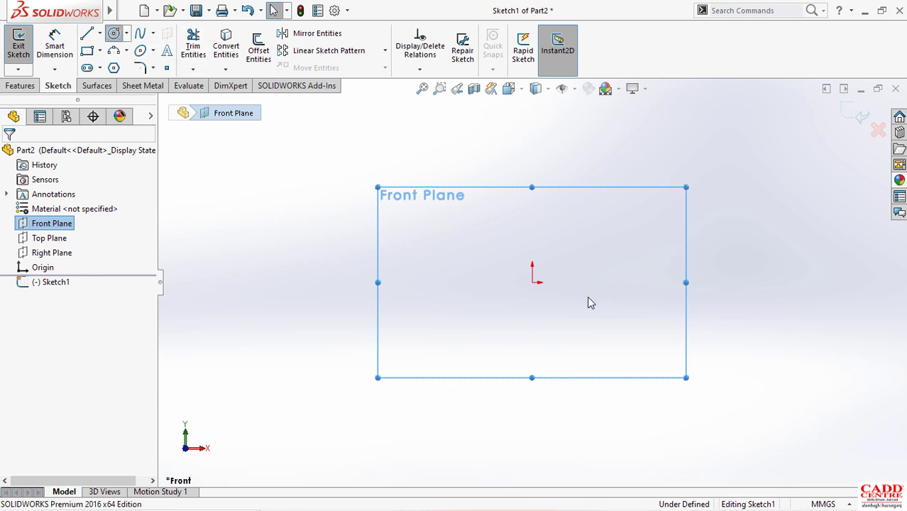
click(531, 280)
click(511, 222)
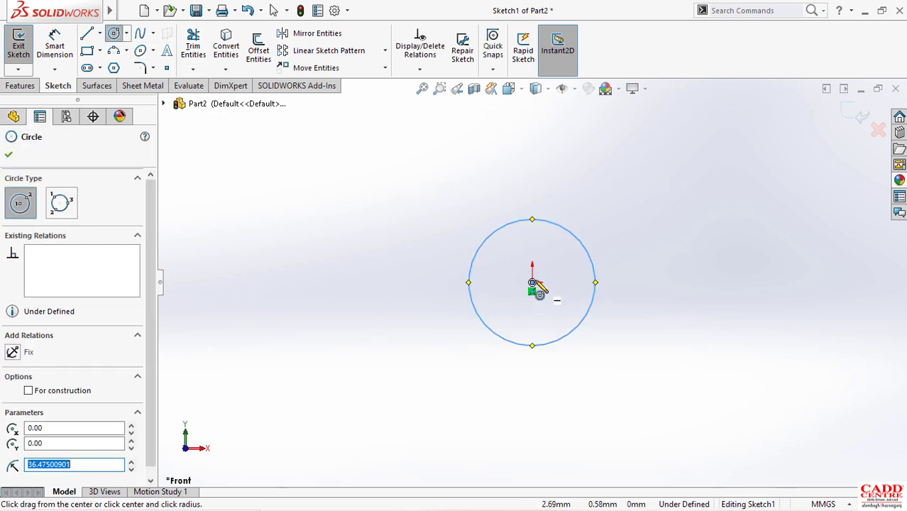
click(532, 282)
click(510, 250)
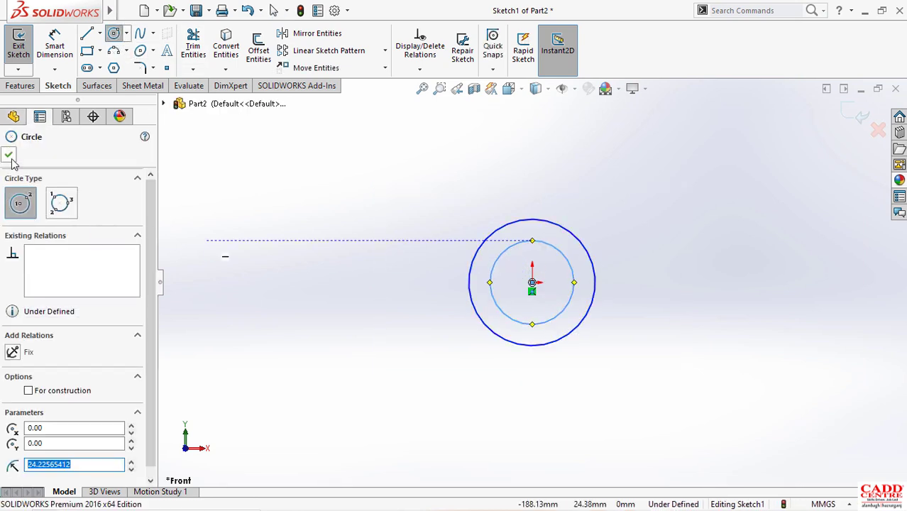
click(12, 160)
Dimension the inner circle's diameter to 22 mm and the outer one's to 24 mm, and exit the sketch.
right_drag(641, 237, 642, 193)
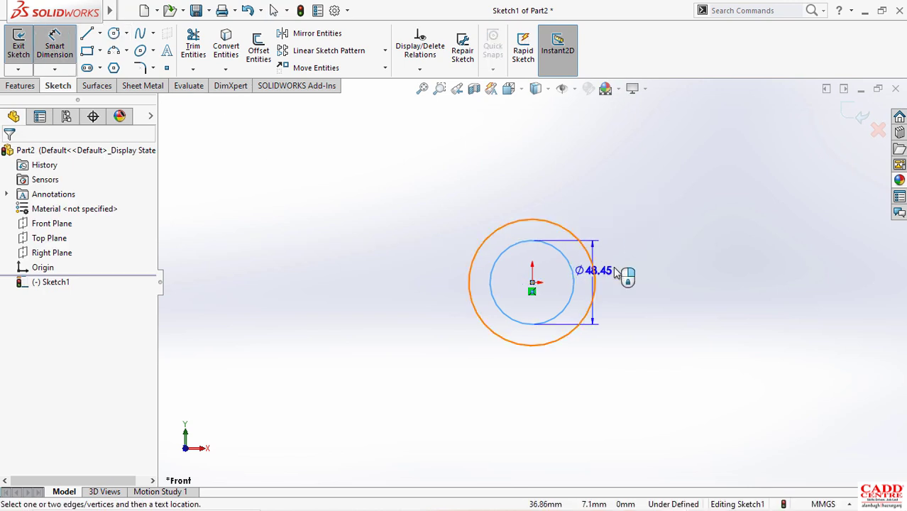
click(676, 272)
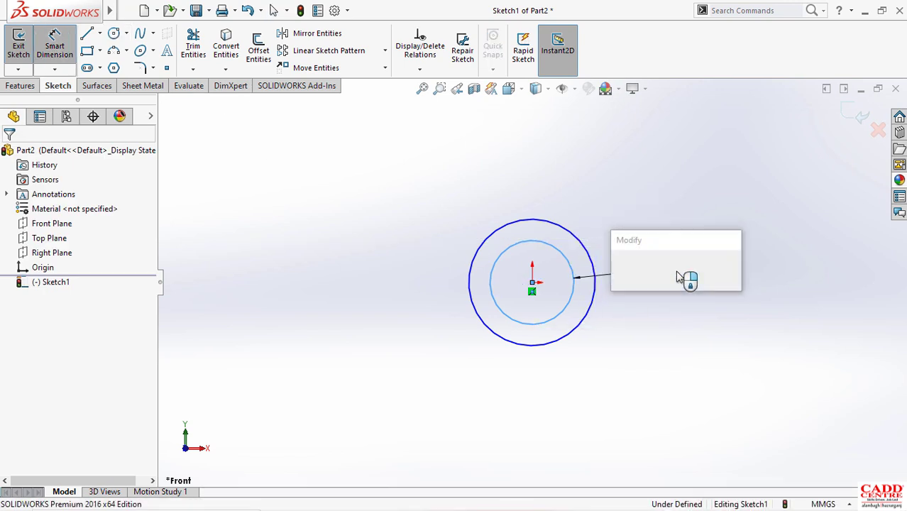
text(2)
key(Return)
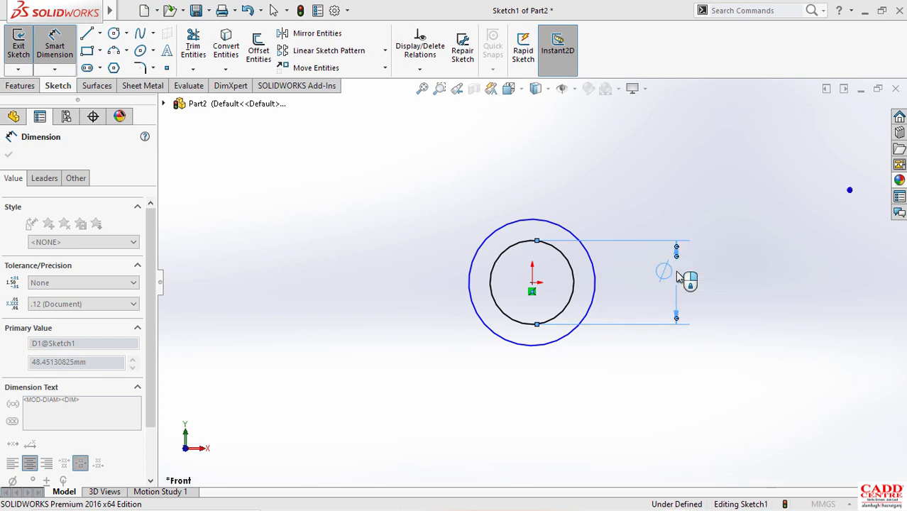
click(551, 226)
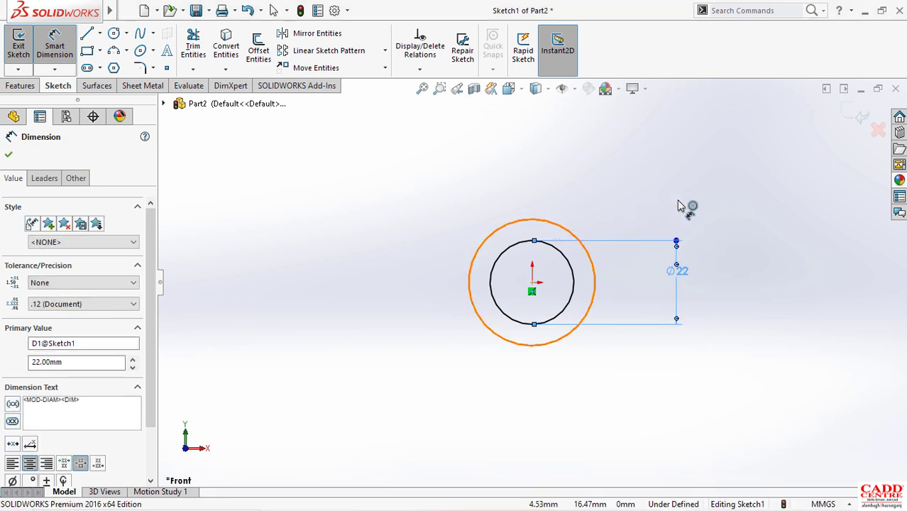
click(733, 236)
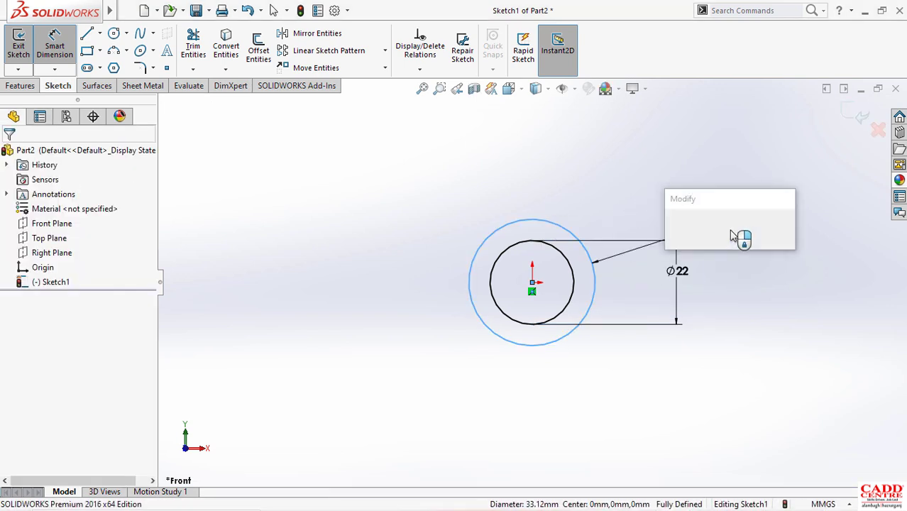
text(24)
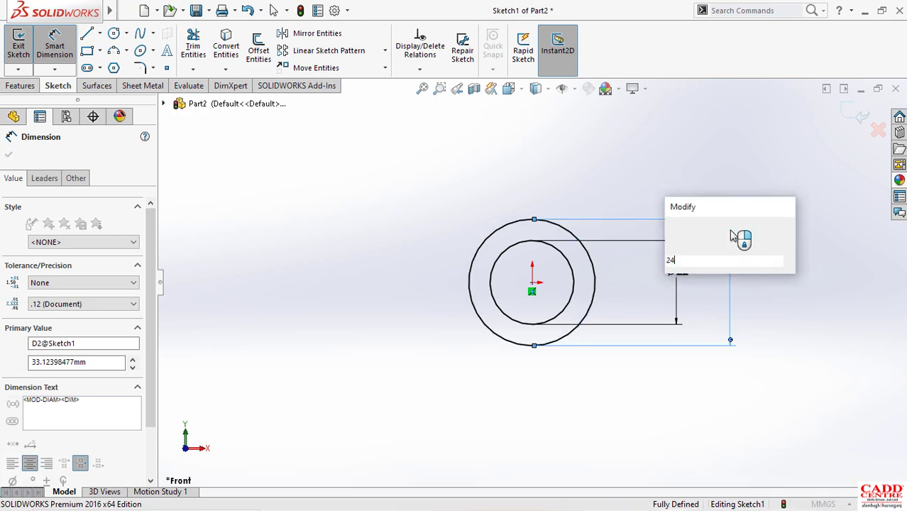
key(Return)
click(847, 110)
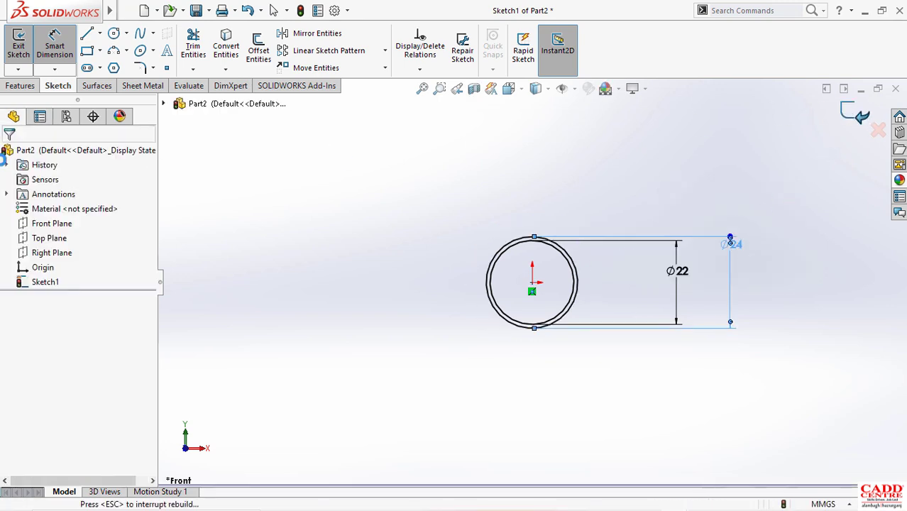
Extrude the ring profile as a boss with the Mid Plane end condition and a depth of 42 mm.
click(18, 47)
click(16, 61)
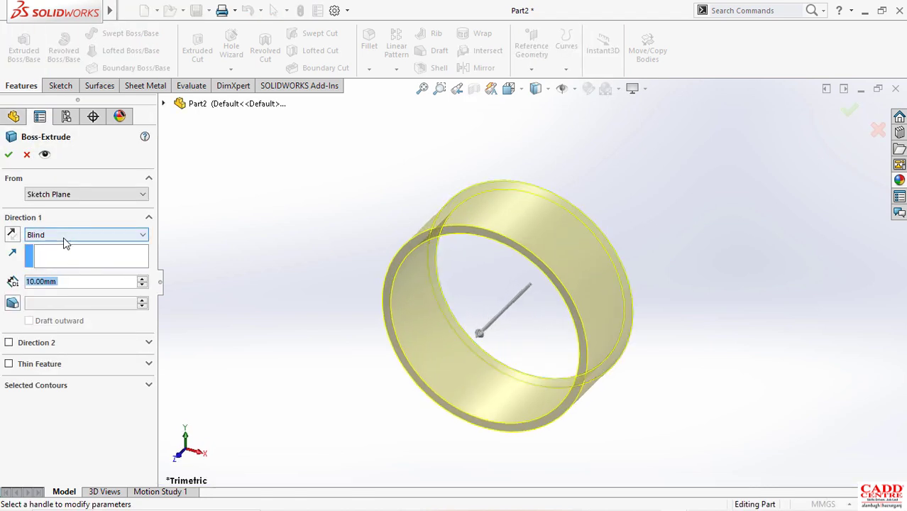
click(65, 235)
click(63, 290)
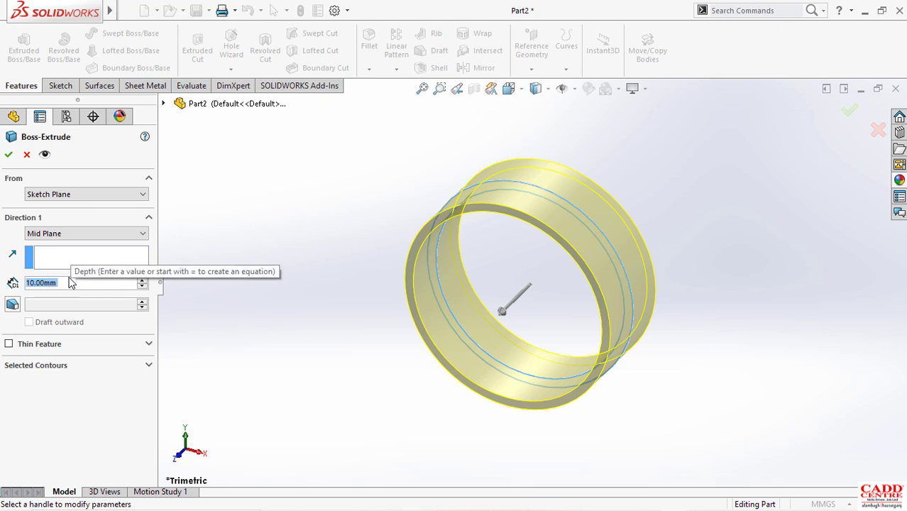
text(42)
key(Return)
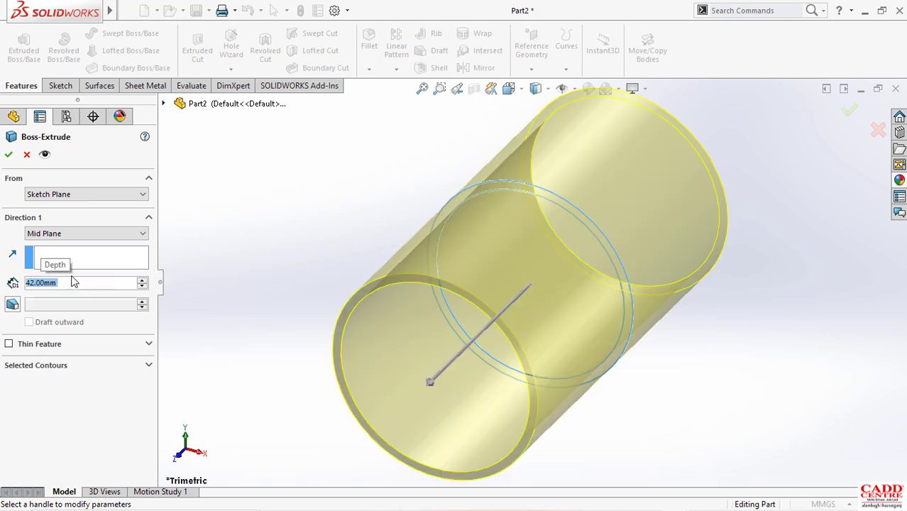
click(8, 155)
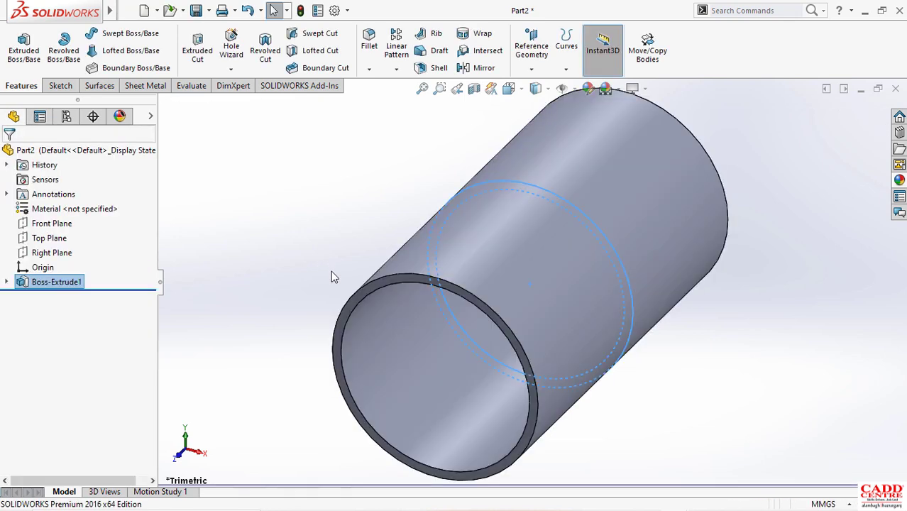
scroll(348, 291, up, 6)
middle_drag(461, 312, 567, 223)
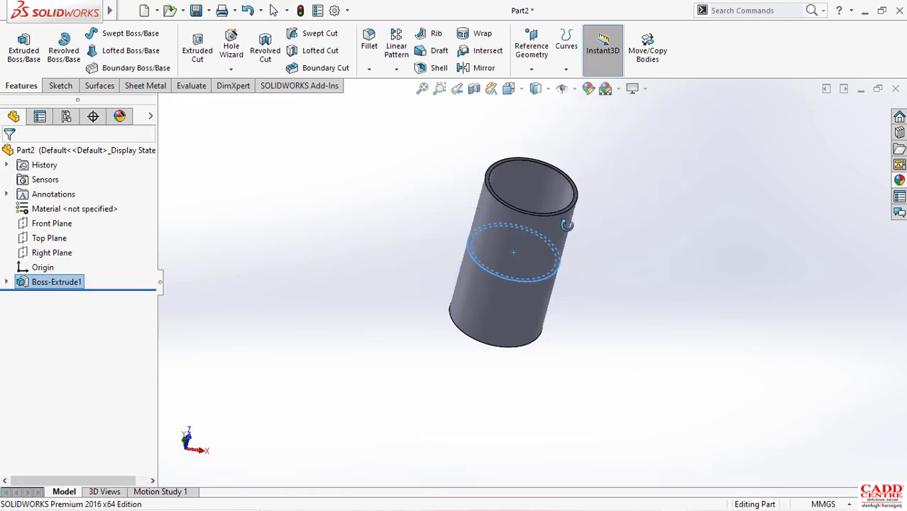
Minimize the finished bush part's window and create another new part document.
click(861, 89)
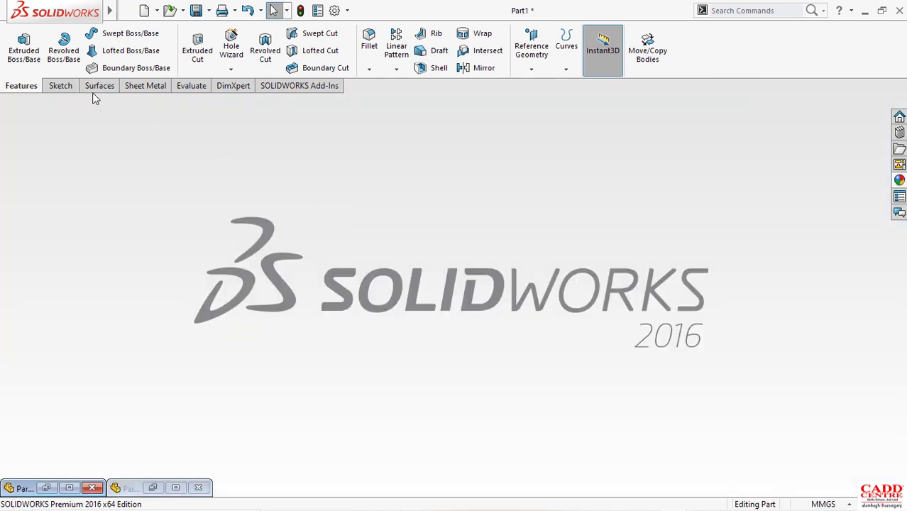
click(129, 11)
click(147, 14)
click(144, 10)
double_click(306, 250)
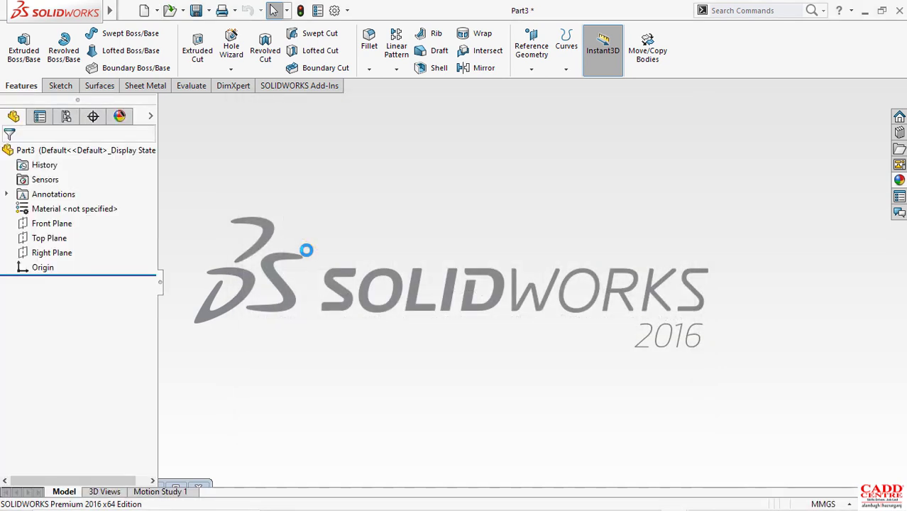
Switch to the drawing image in Photos and bring up the Master Rod views and dimensions.
key(super+Tab)
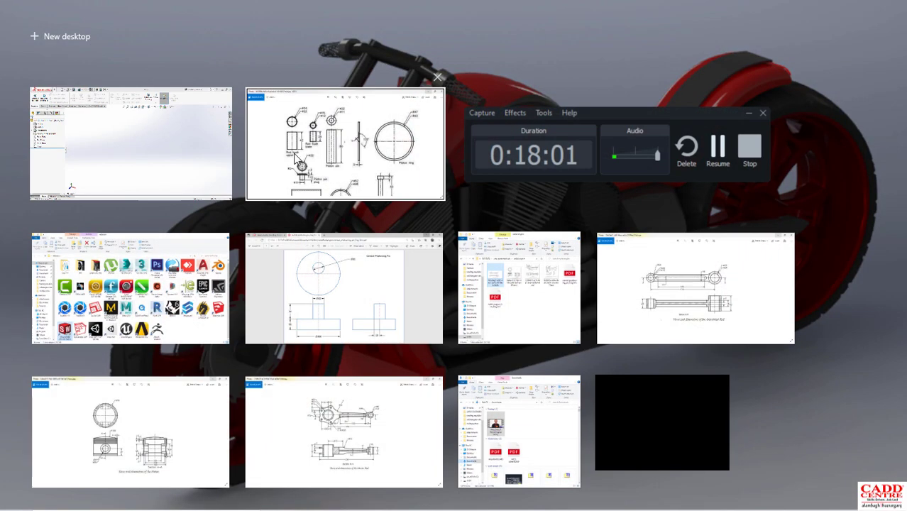
click(335, 164)
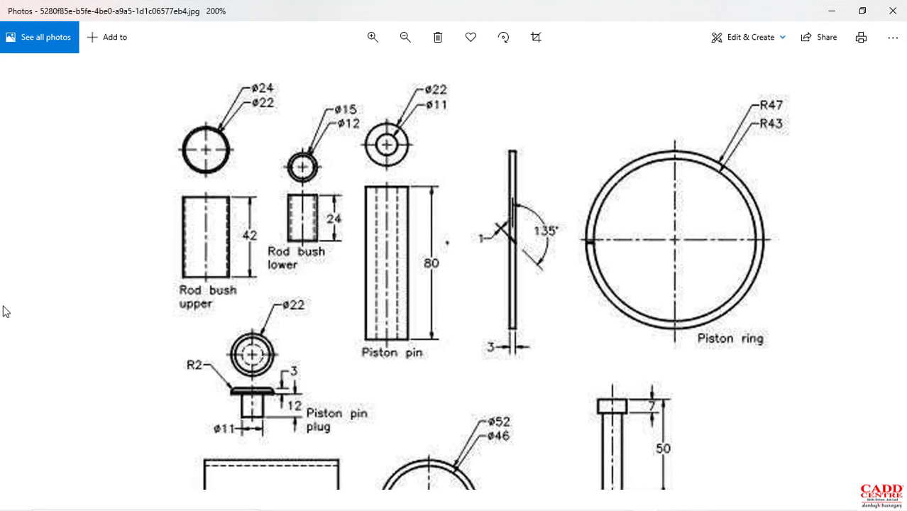
scroll(310, 267, down, 3)
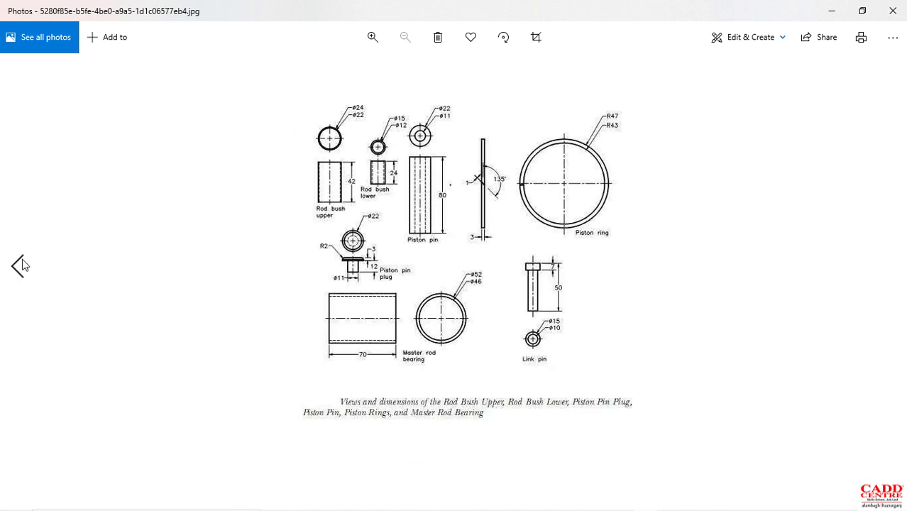
click(19, 265)
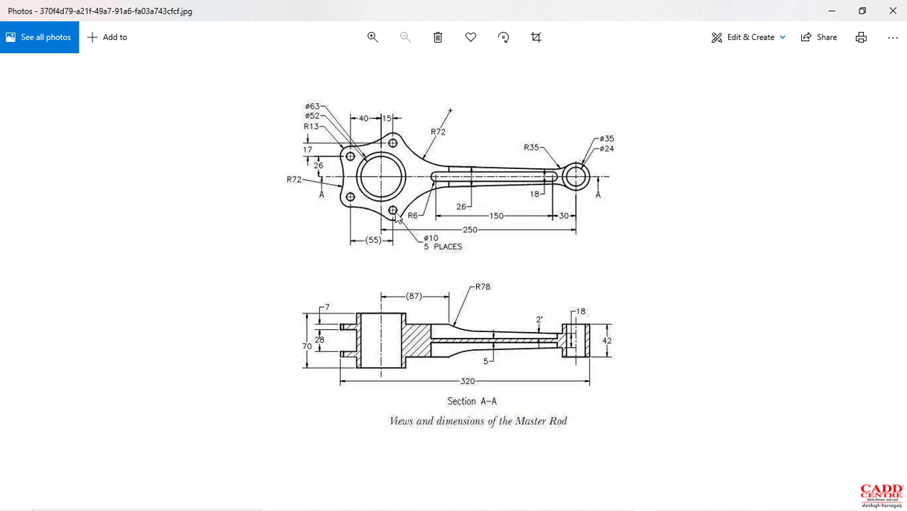
Look through the piston, articulated rod and master rod drawings, and enlarge the sheet showing the Rod bush lower dimensions.
click(891, 265)
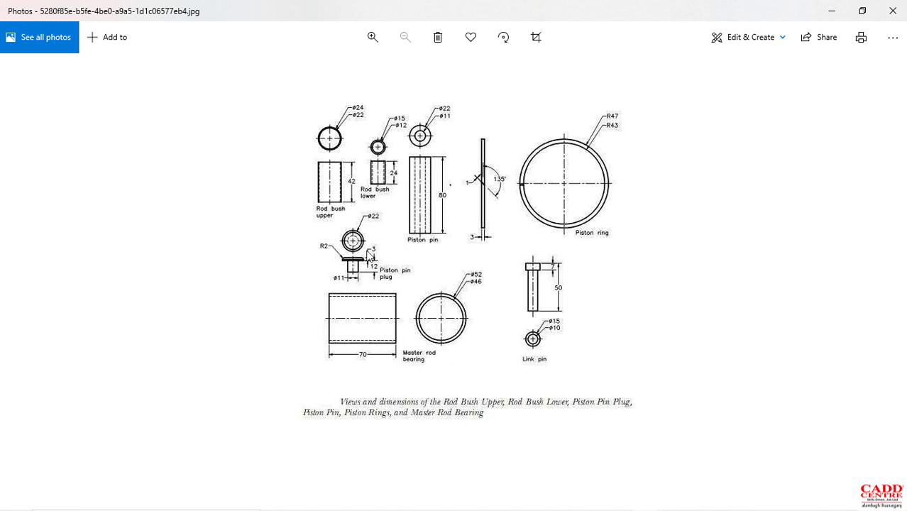
click(17, 269)
click(17, 270)
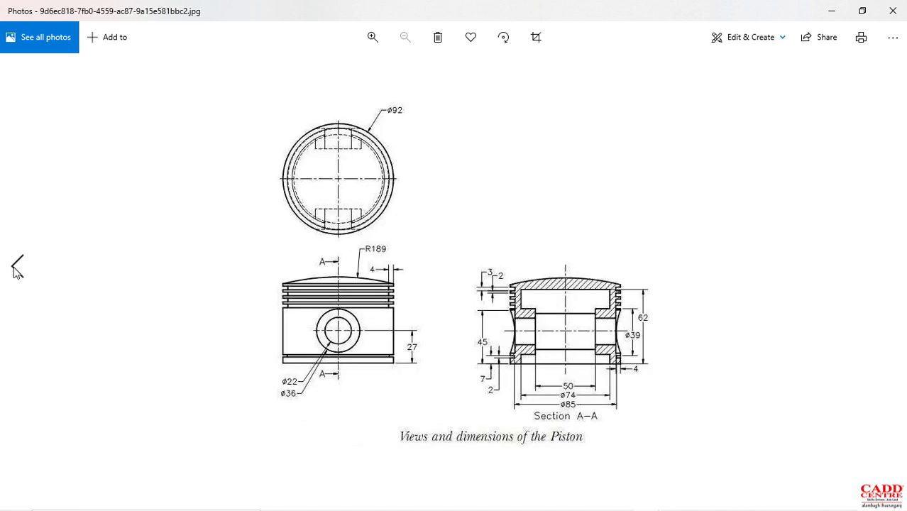
click(17, 269)
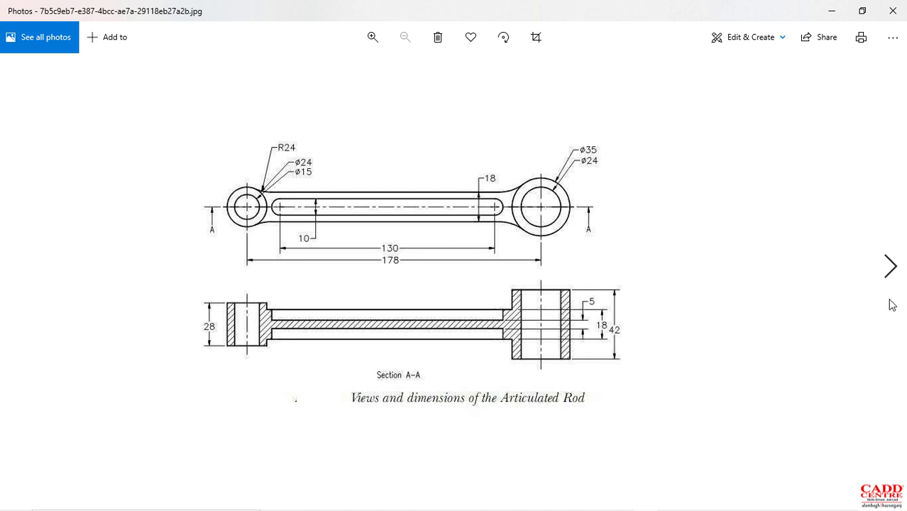
click(891, 266)
click(891, 266)
click(892, 267)
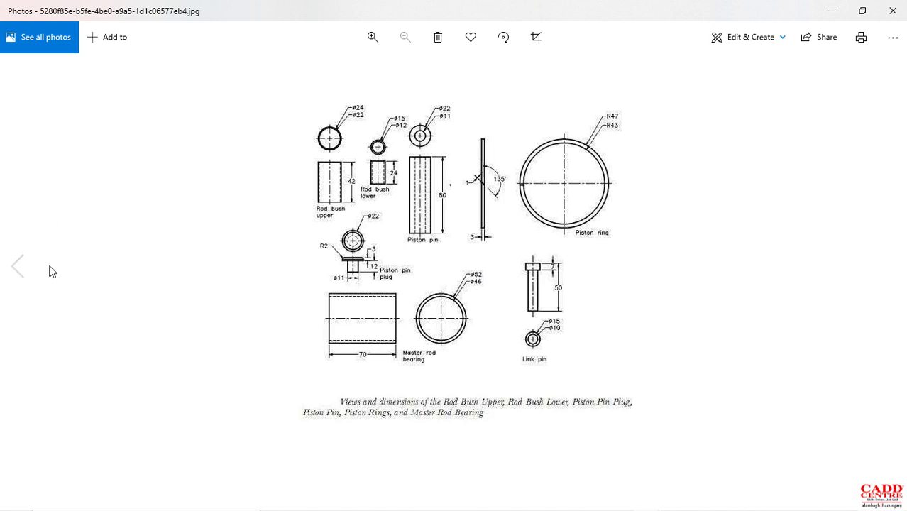
click(18, 266)
click(20, 267)
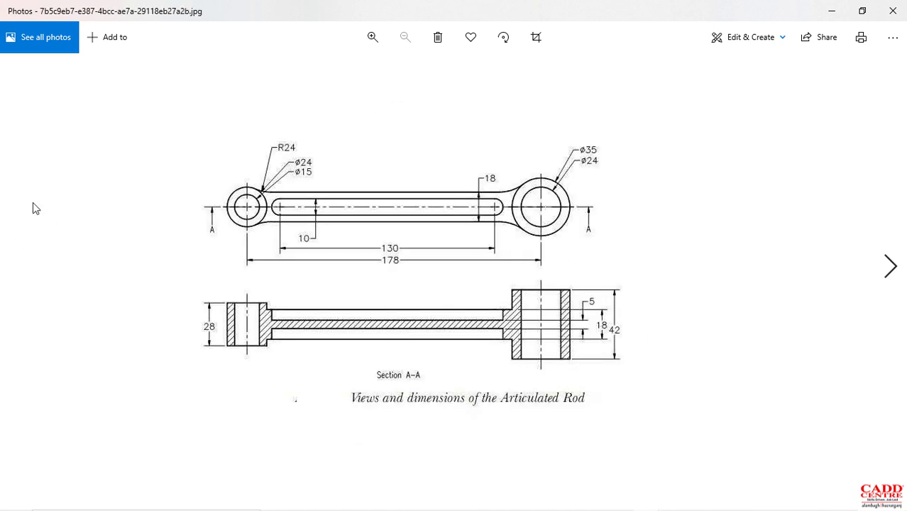
click(891, 267)
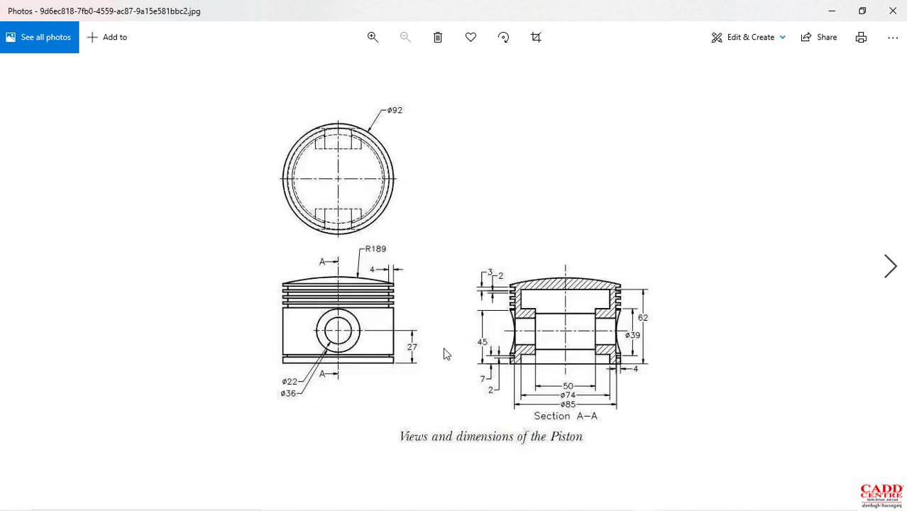
click(893, 281)
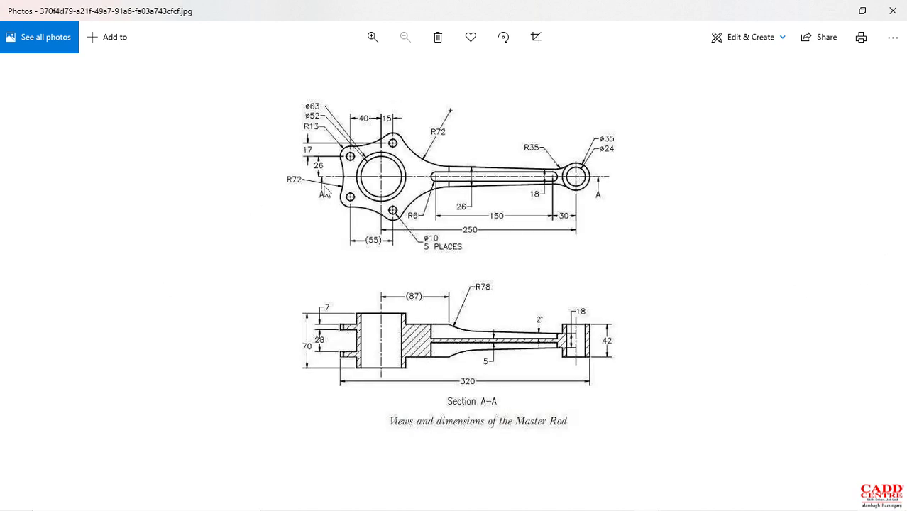
click(889, 268)
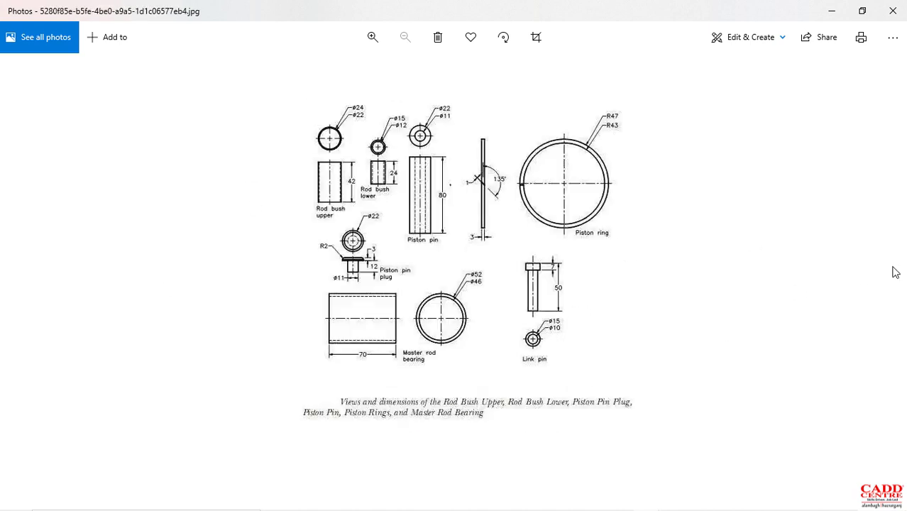
double_click(273, 189)
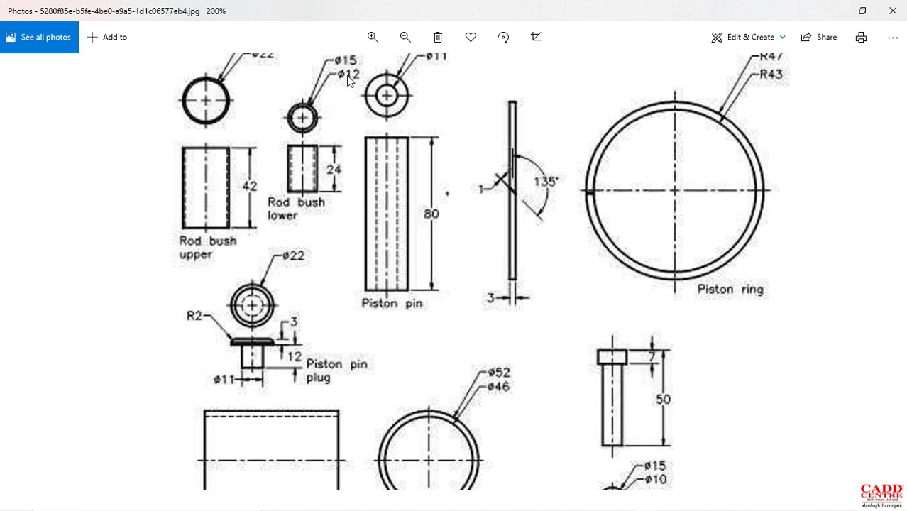
Switch back to SOLIDWORKS and sketch two concentric circles at the origin on the Front Plane, with radii about 37 mm and 27 mm.
click(832, 11)
click(45, 224)
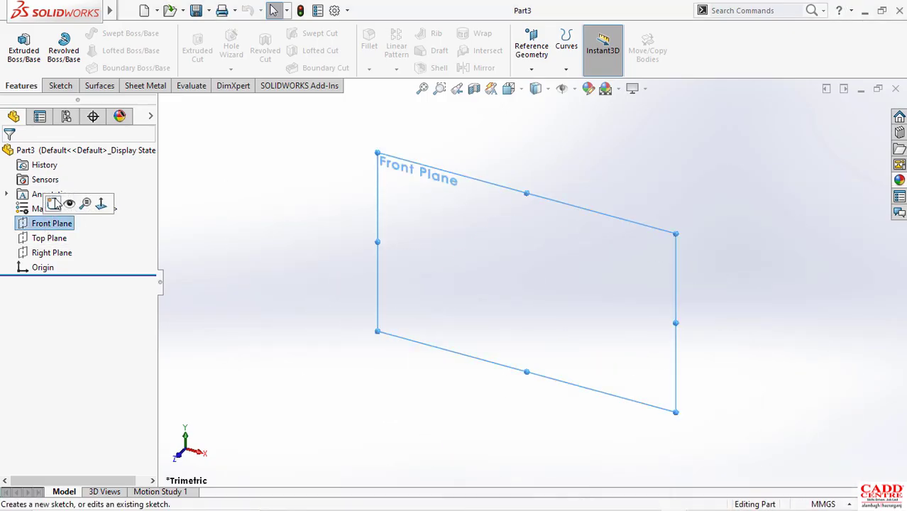
click(54, 203)
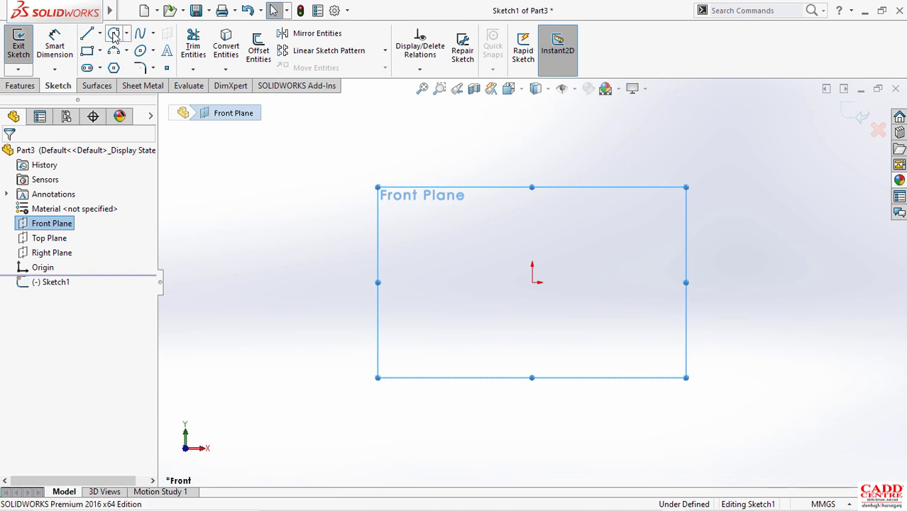
click(532, 282)
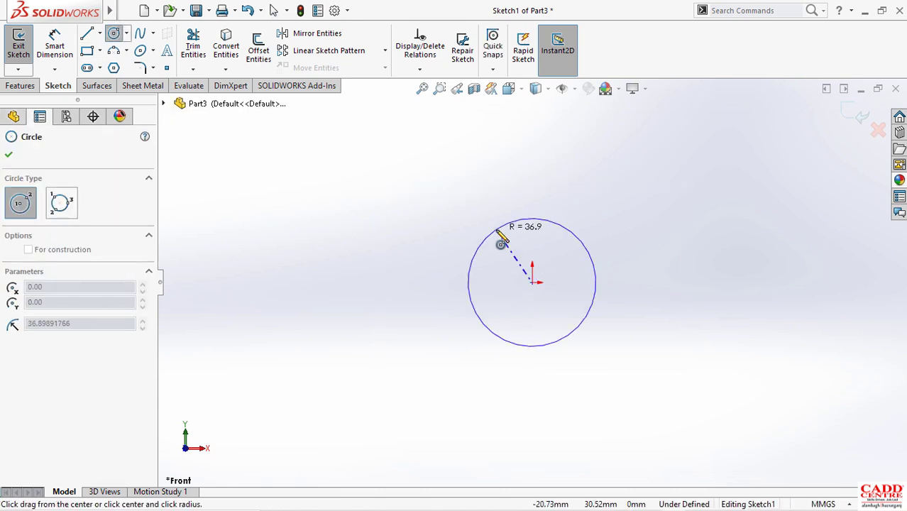
click(488, 238)
click(533, 283)
click(492, 256)
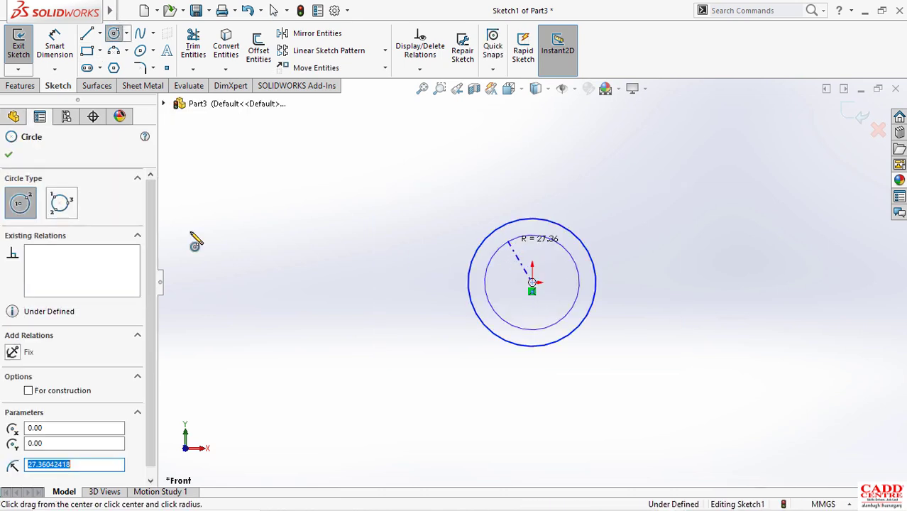
click(8, 154)
Dimension the inner circle's diameter to 12 mm.
right_drag(695, 217, 694, 188)
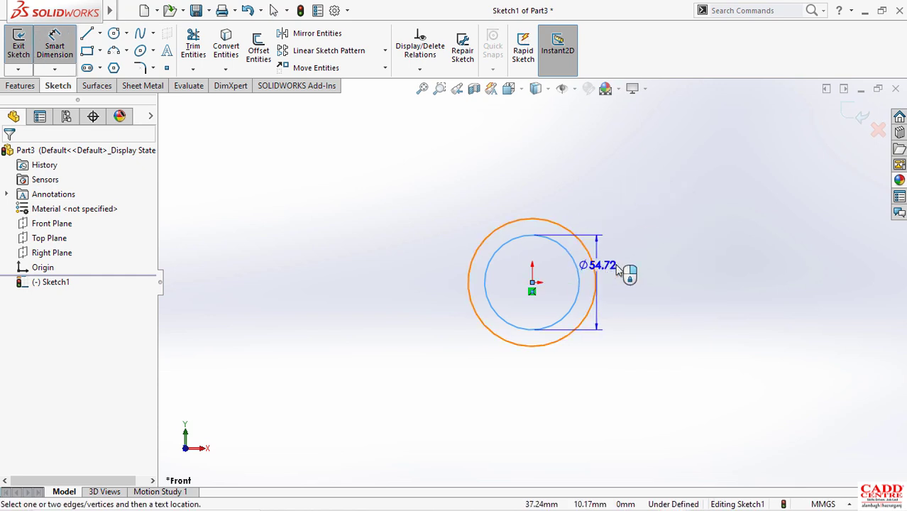
click(647, 269)
click(647, 271)
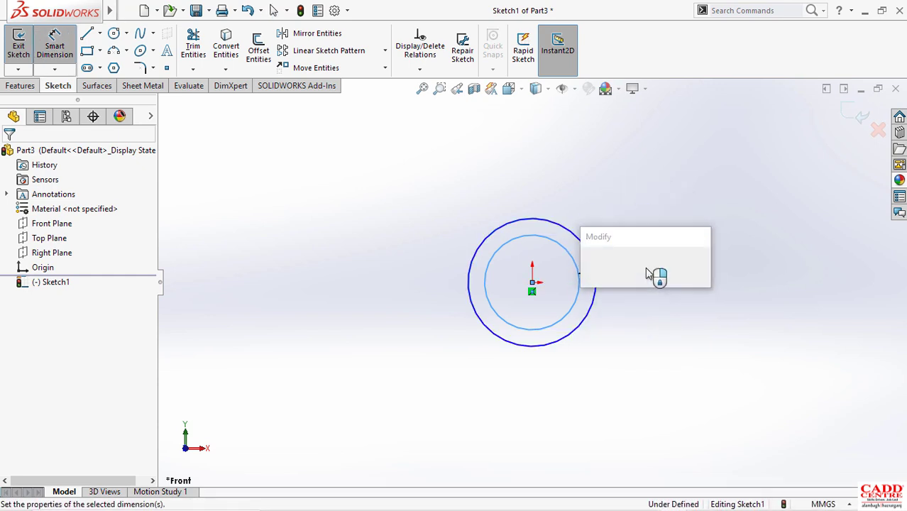
text(12)
key(Return)
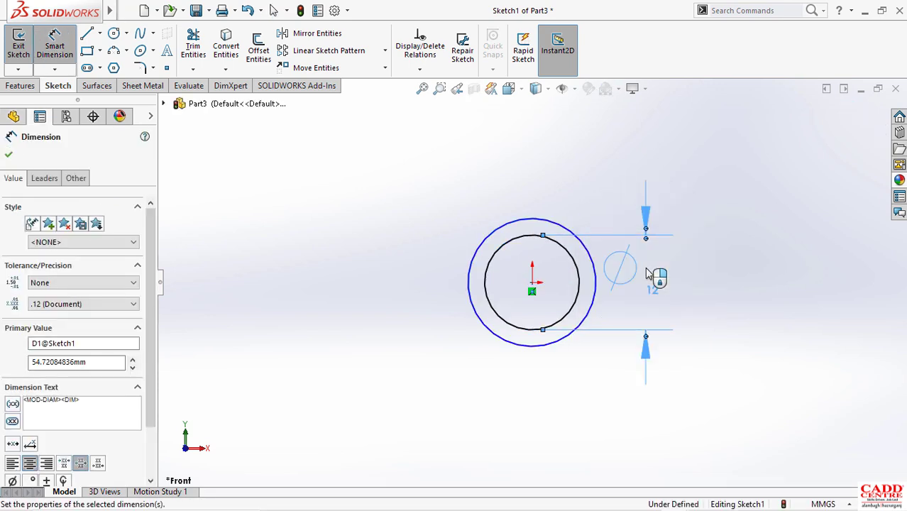
Dimension the outer circle's diameter to 15 mm and exit the sketch.
click(595, 264)
click(721, 243)
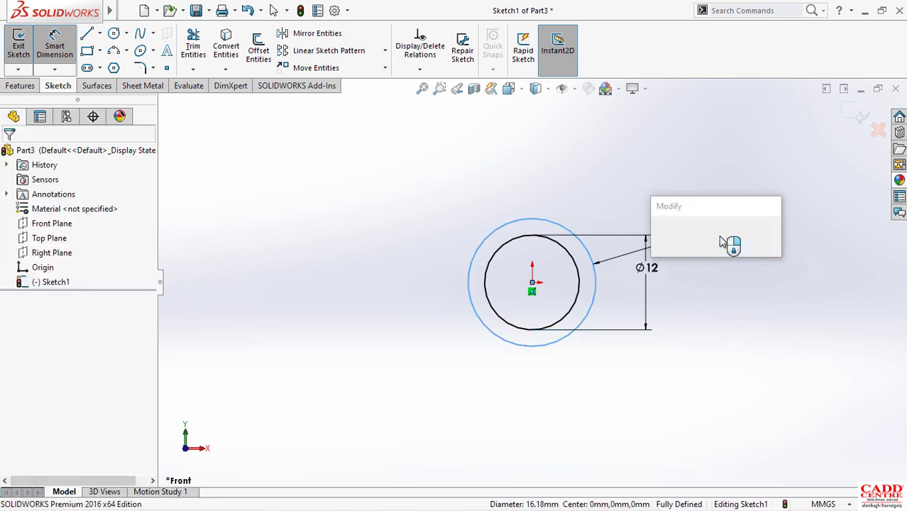
text(12)
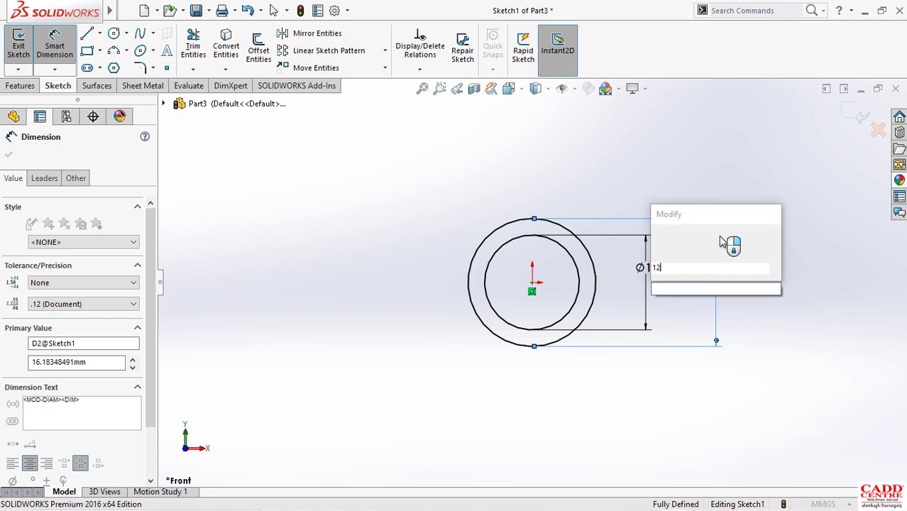
key(BackSpace)
key(BackSpace)
text(15)
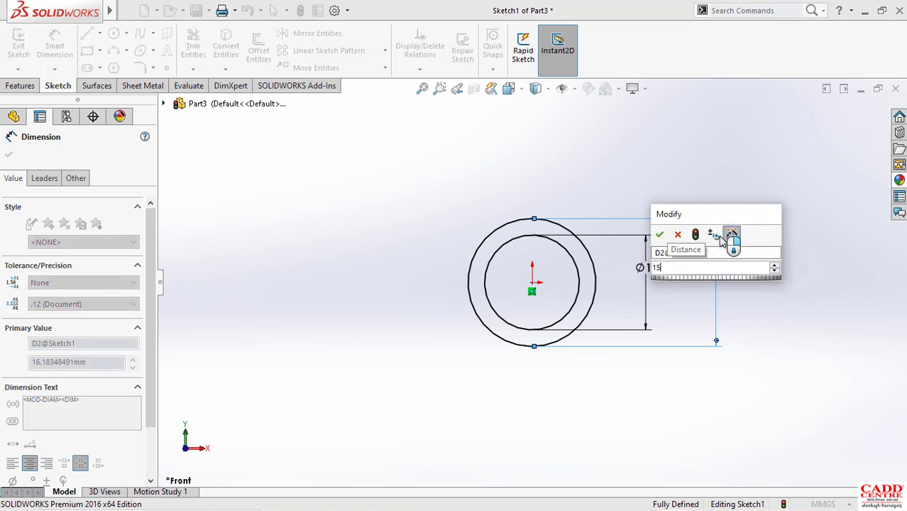
key(Return)
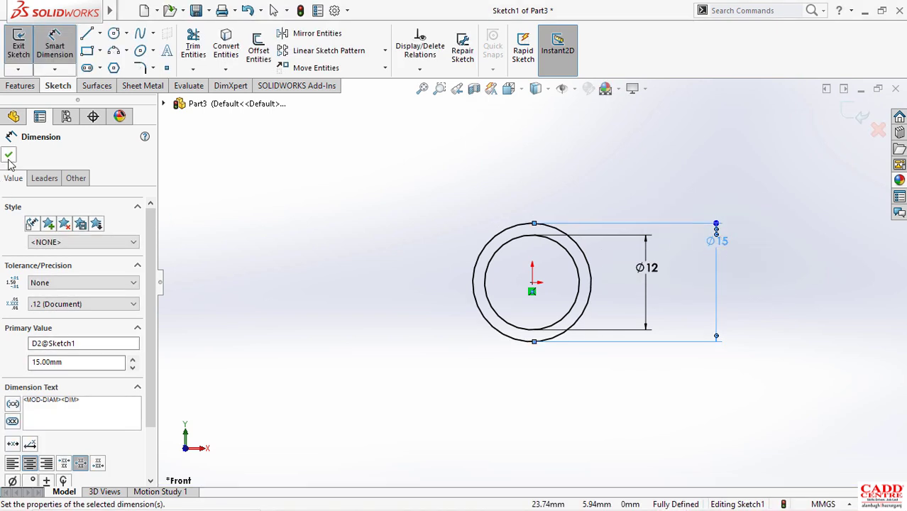
click(9, 158)
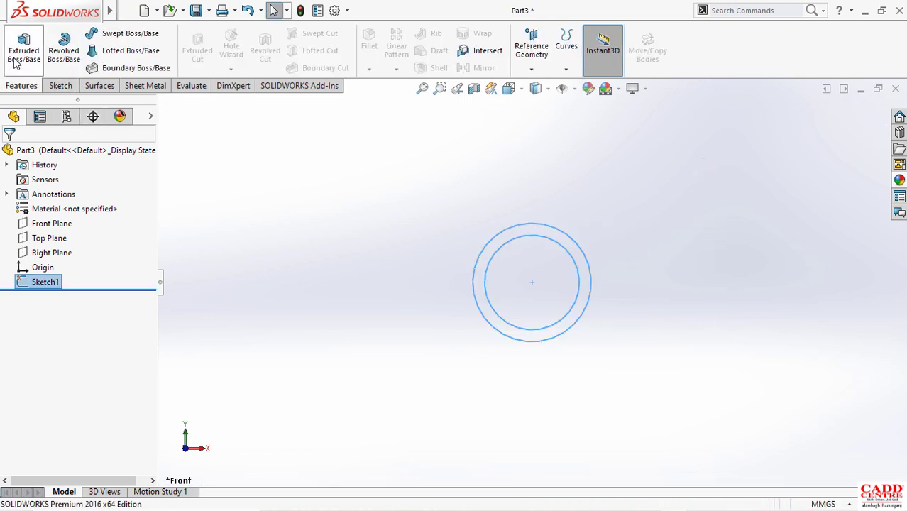
Extrude the ring profile as a boss with the Mid Plane end condition and a depth of 24 mm.
click(24, 50)
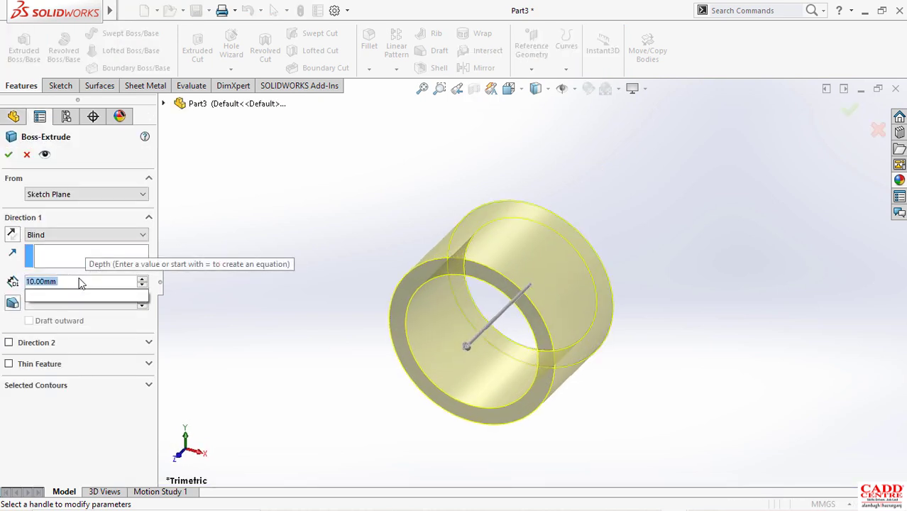
text(24)
click(71, 240)
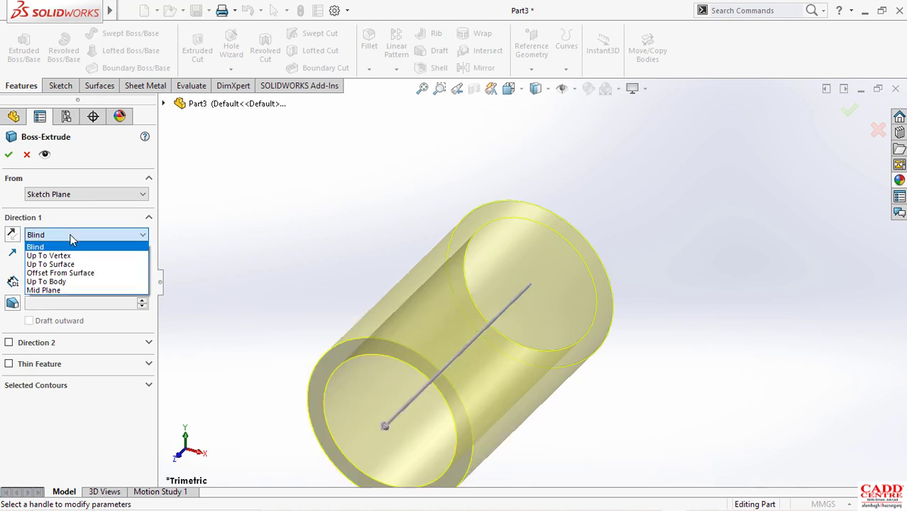
click(62, 292)
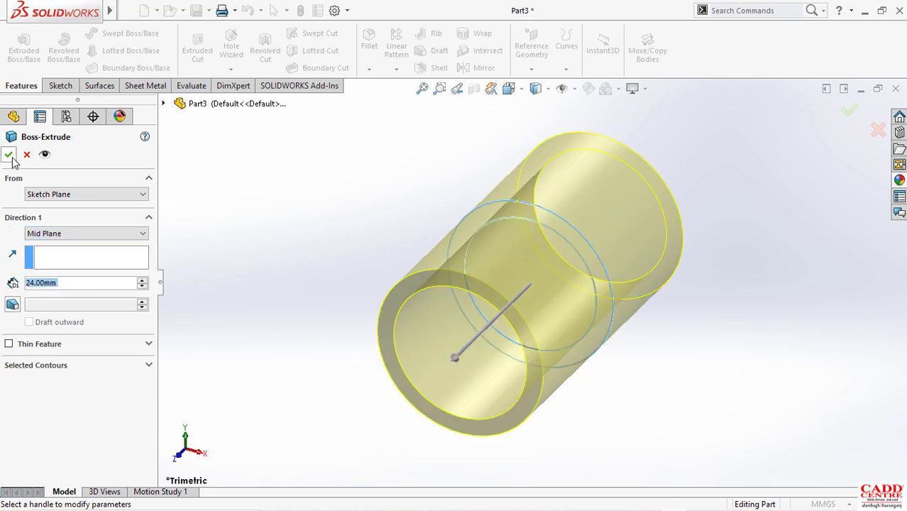
click(9, 156)
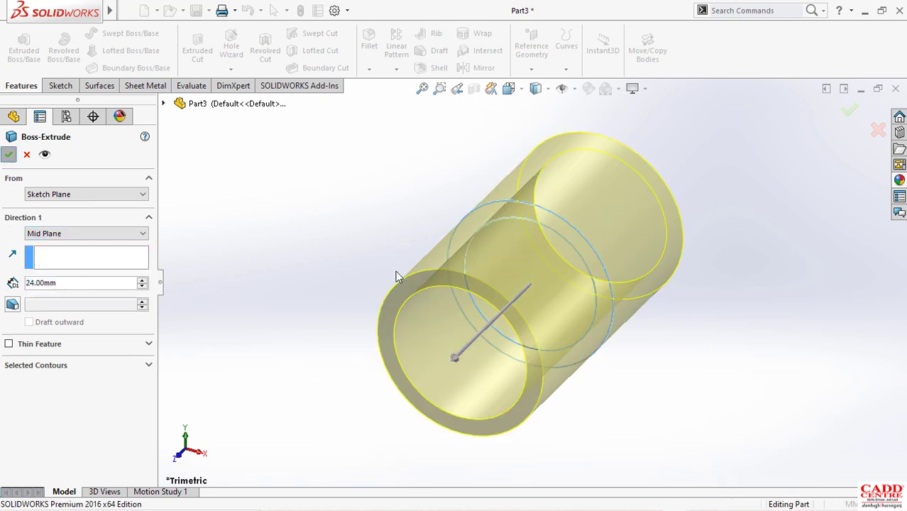
scroll(530, 287, up, 3)
middle_drag(545, 299, 578, 148)
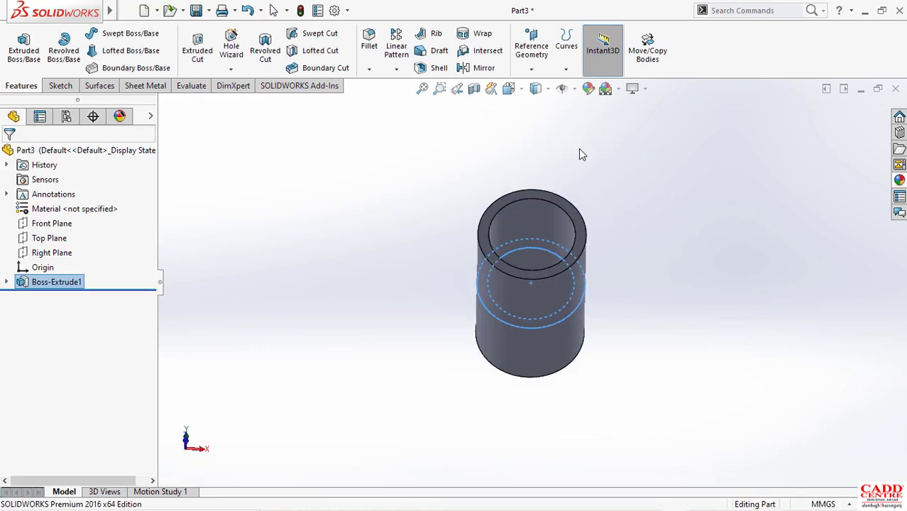
Minimize the finished lower bush part's window and create another new part document.
click(860, 90)
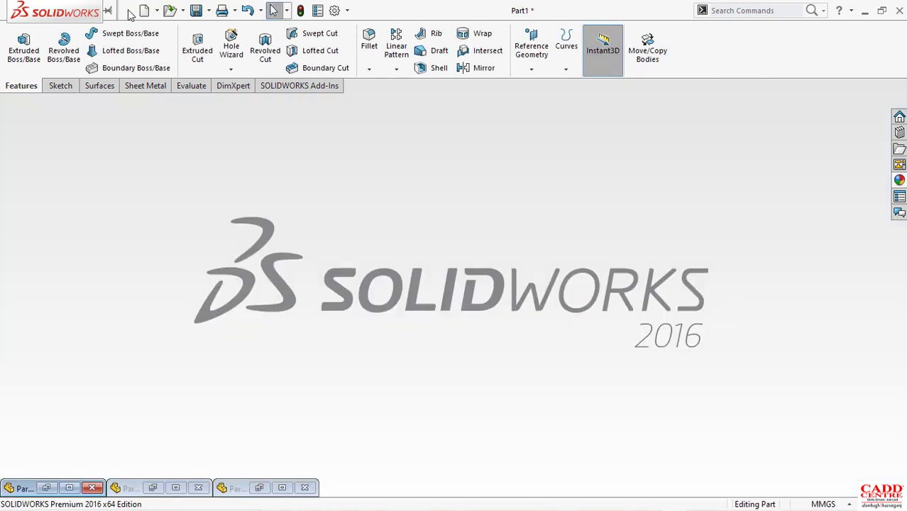
click(150, 10)
click(536, 176)
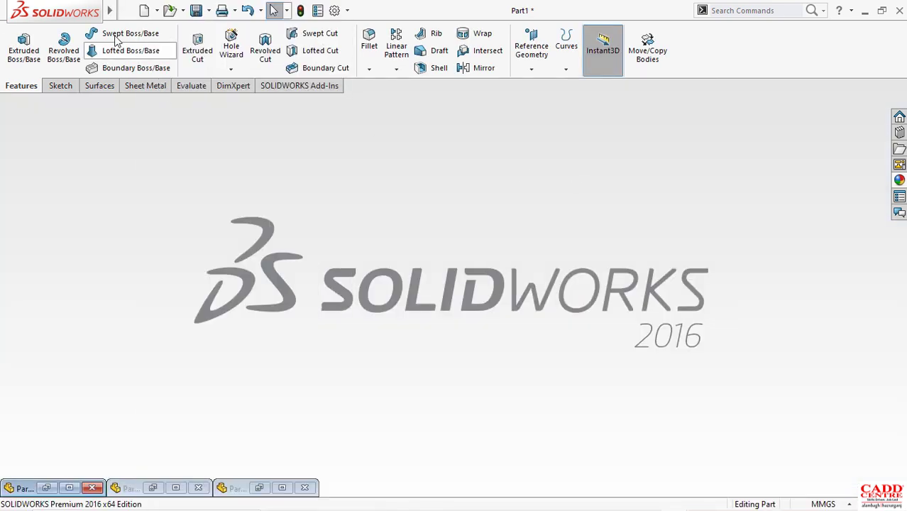
click(145, 10)
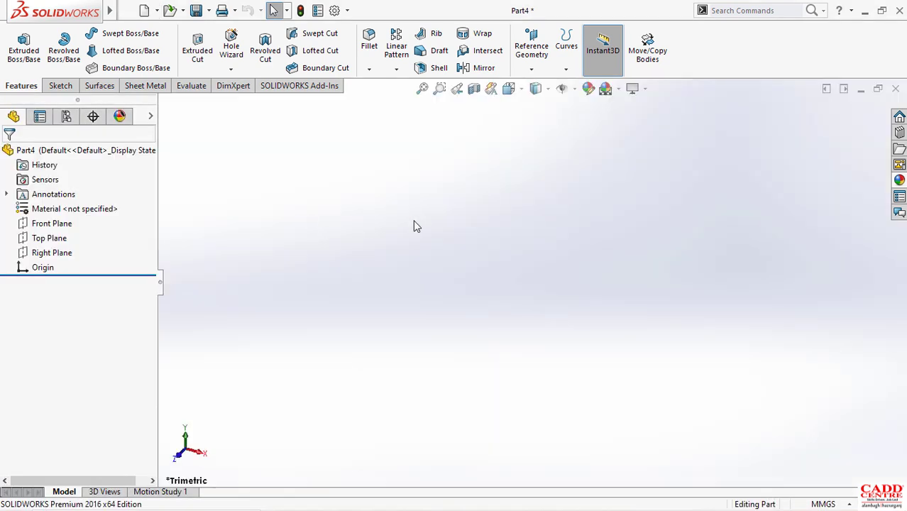
Switch to the small-parts drawing in Photos and examine the Piston pin's diameters and length.
key(super+Tab)
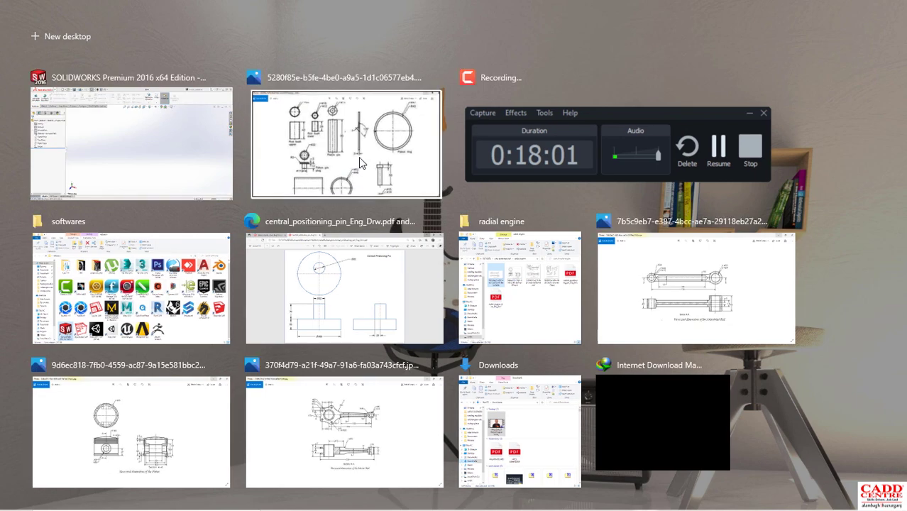
click(359, 157)
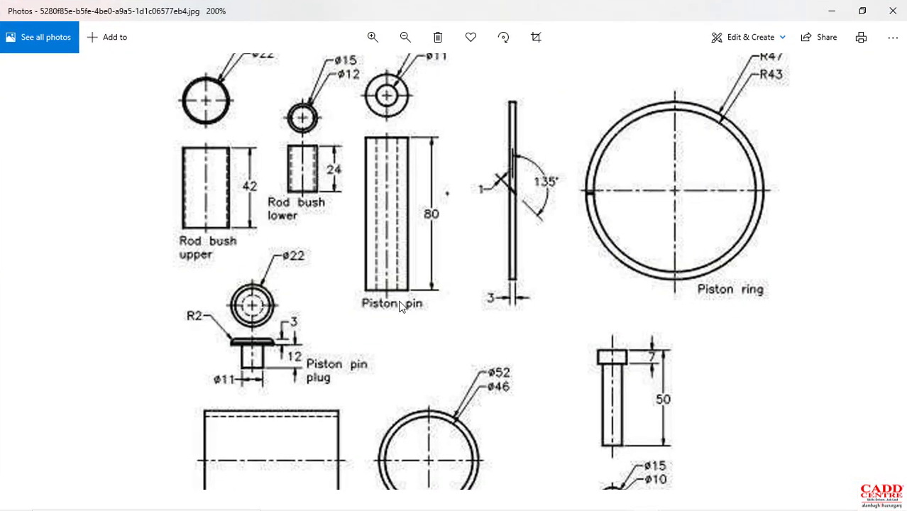
scroll(422, 133, up, 2)
scroll(423, 148, down, 2)
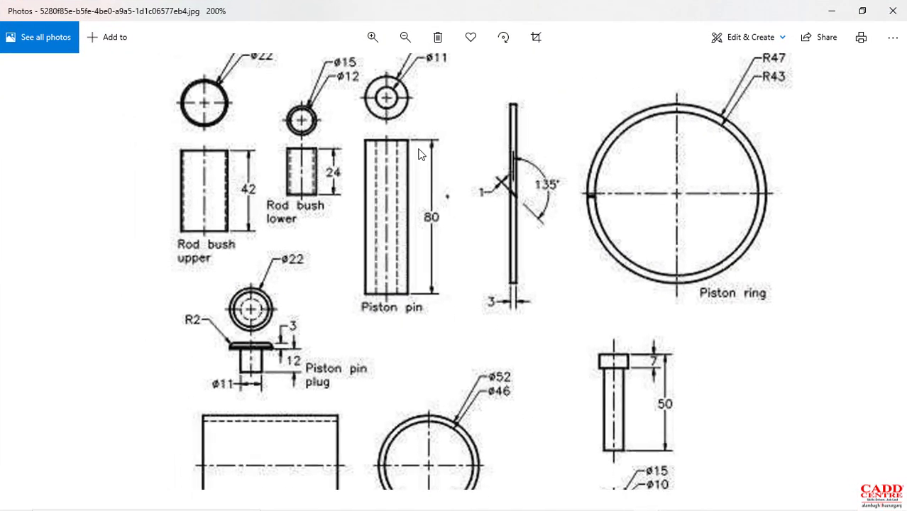
drag(423, 158, 423, 224)
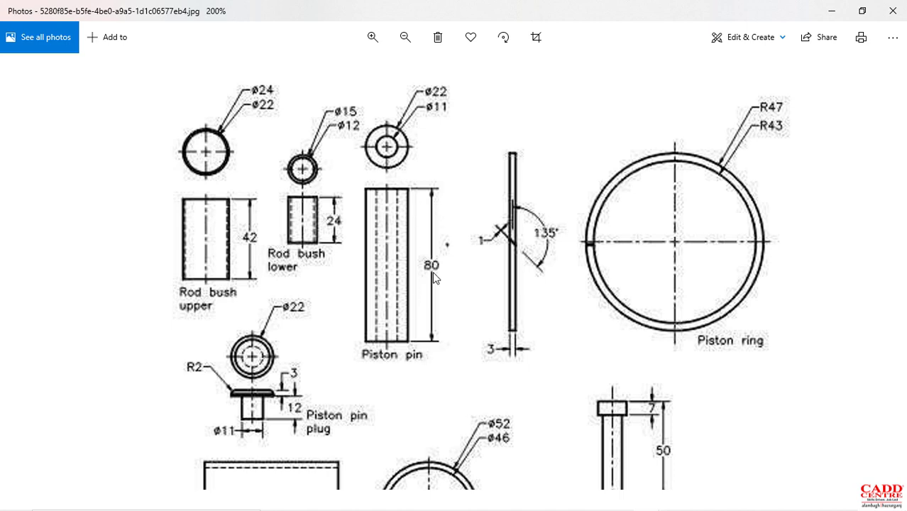
Return to SOLIDWORKS and sketch two concentric circles centred on the origin on the Front Plane, the inner one about 63 mm in diameter.
click(832, 11)
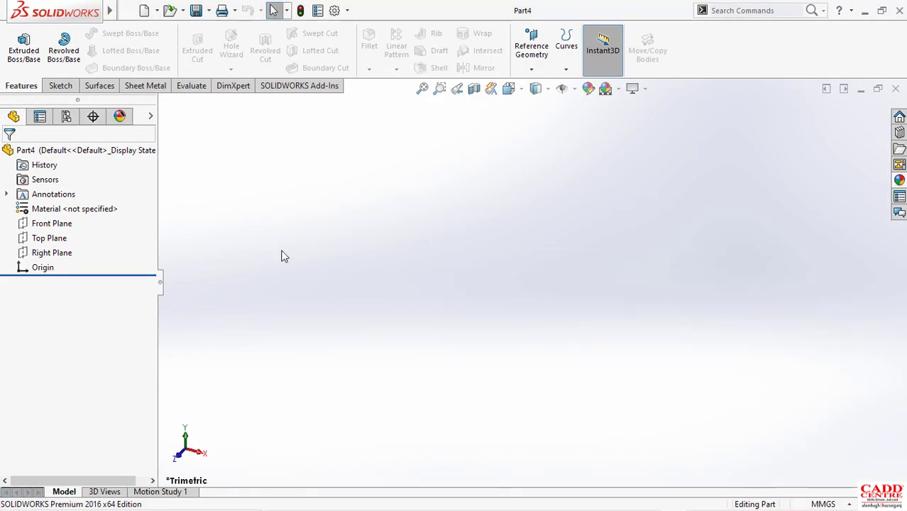
click(44, 225)
click(48, 209)
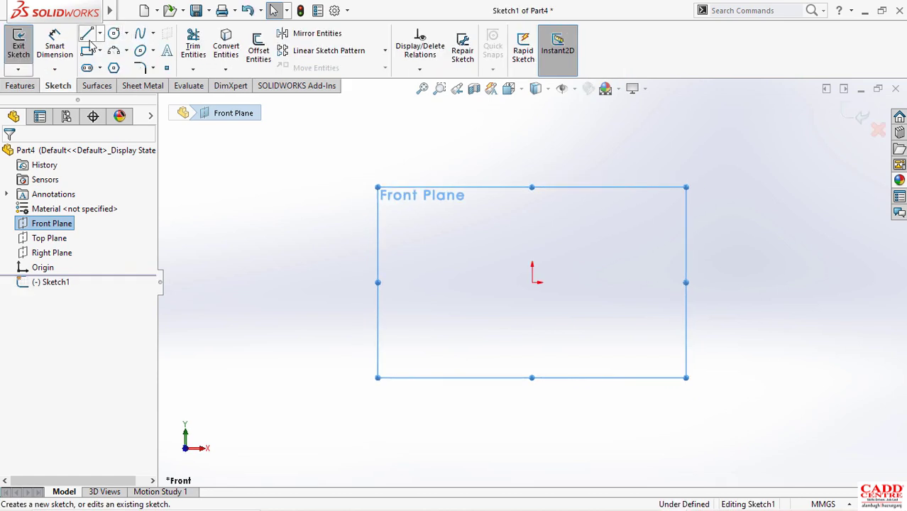
click(114, 33)
click(532, 282)
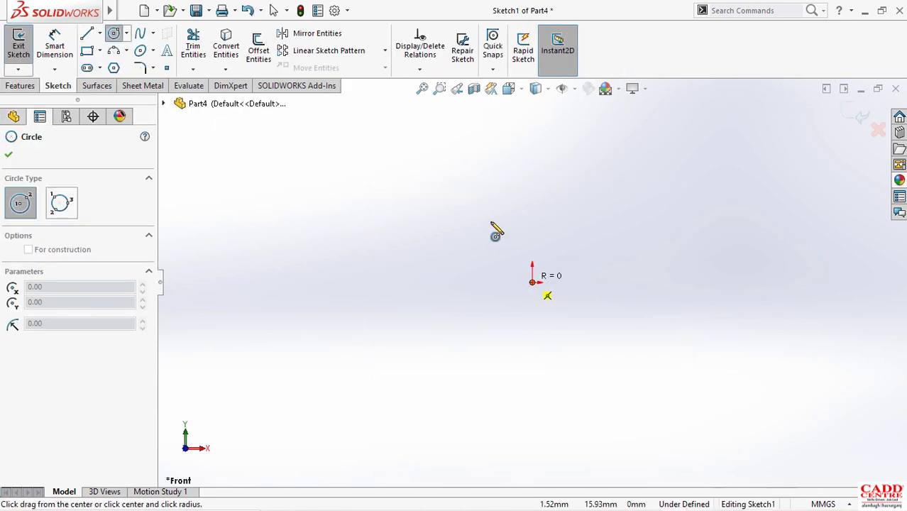
click(532, 282)
click(496, 242)
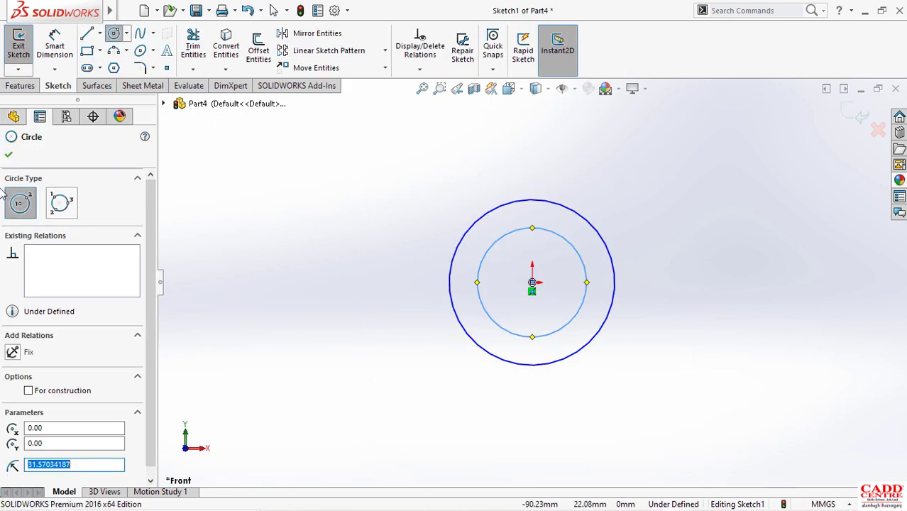
click(9, 155)
Dimension the inner circle's diameter to 11 mm.
right_drag(659, 287, 639, 243)
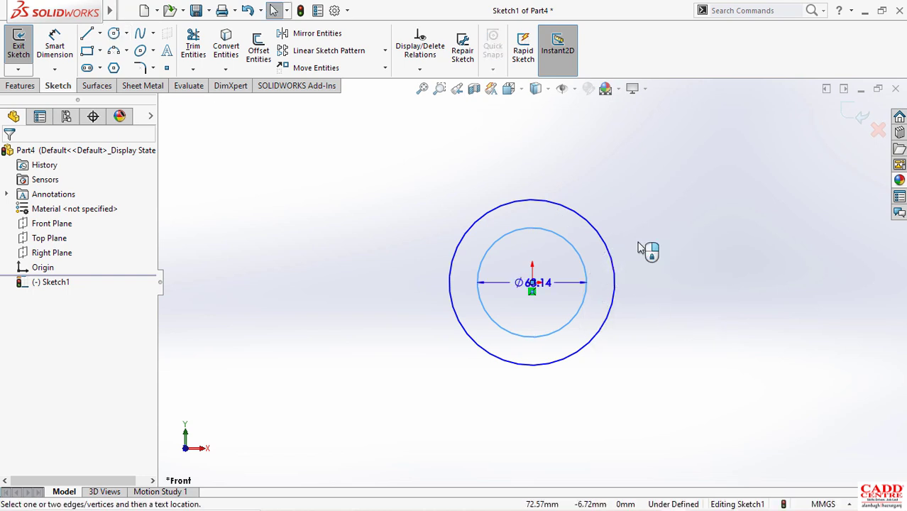
click(692, 280)
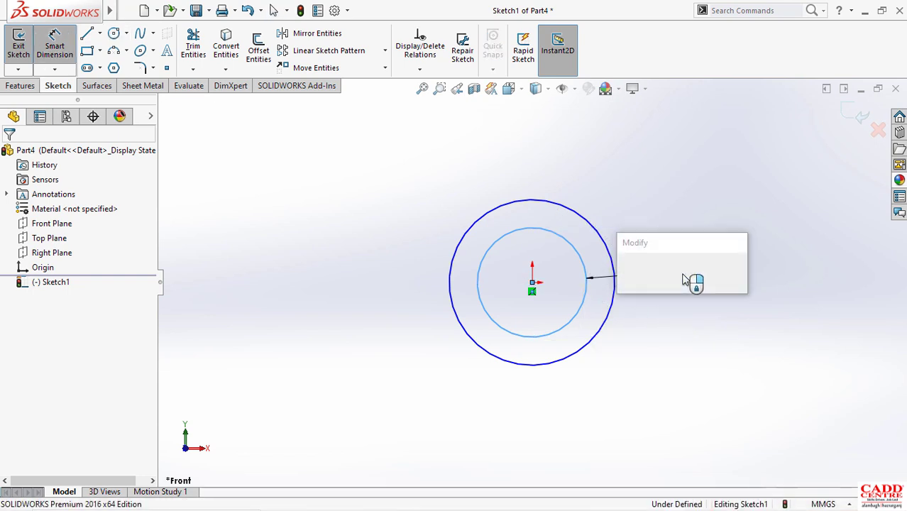
text(11)
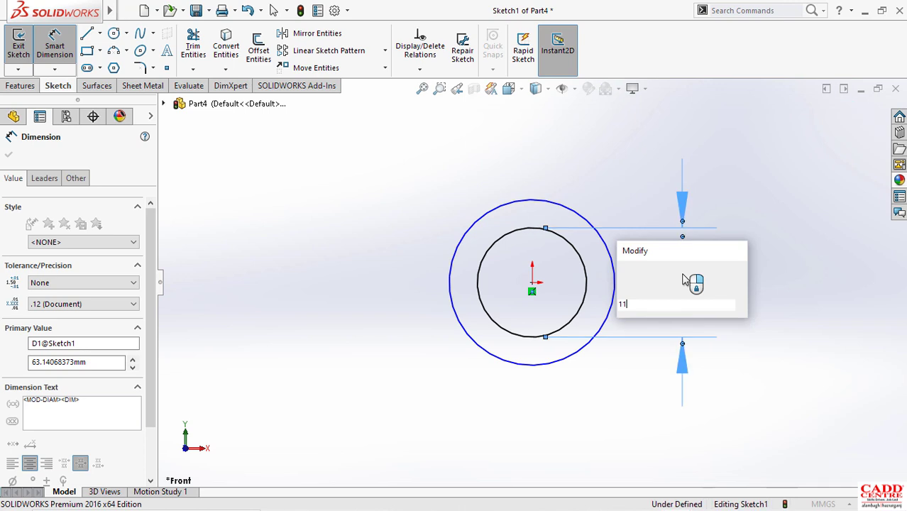
key(Return)
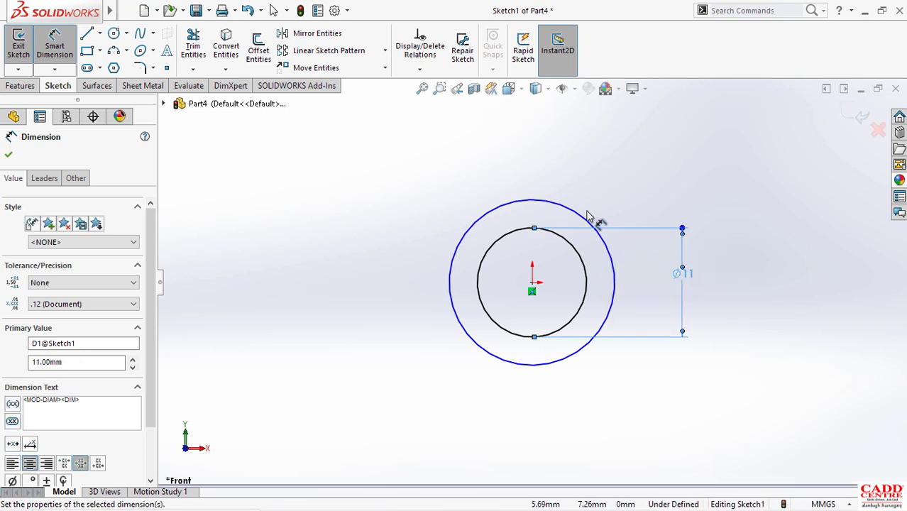
Dimension the outer circle's diameter to 22 mm and exit the sketch.
click(573, 216)
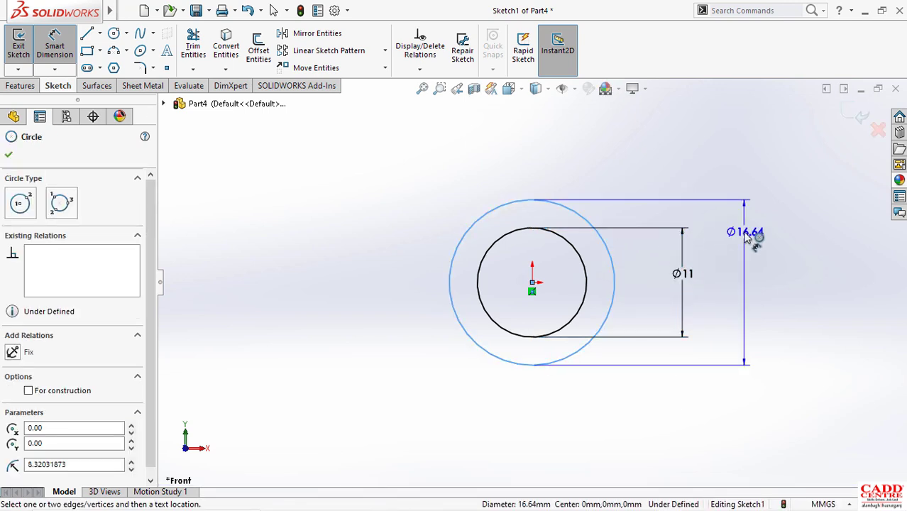
click(745, 239)
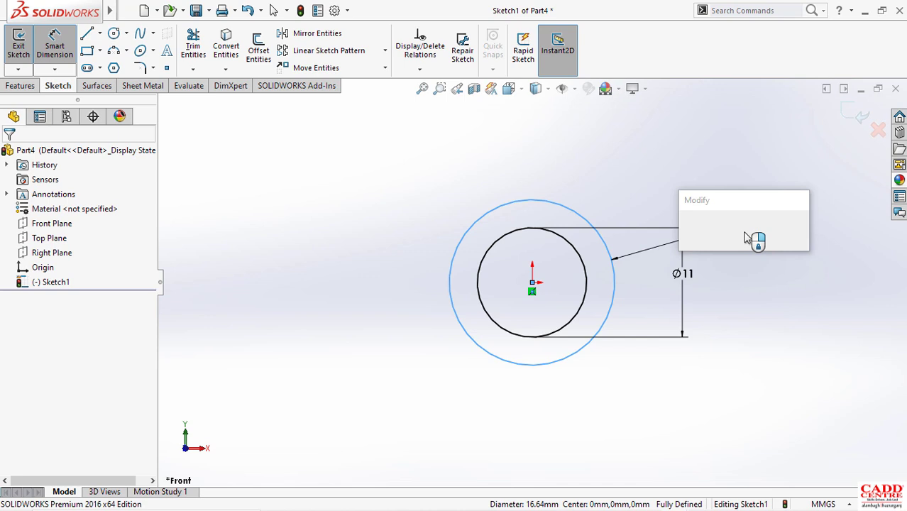
text(20)
key(Return)
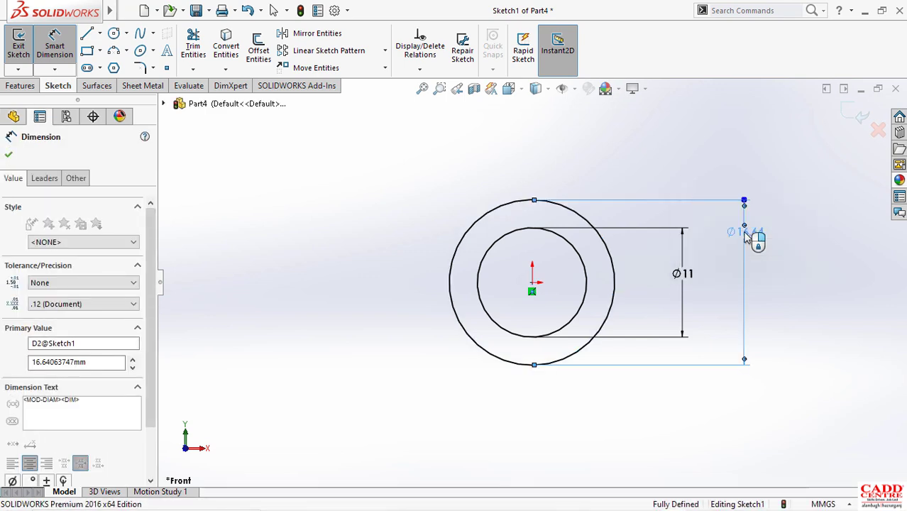
click(856, 116)
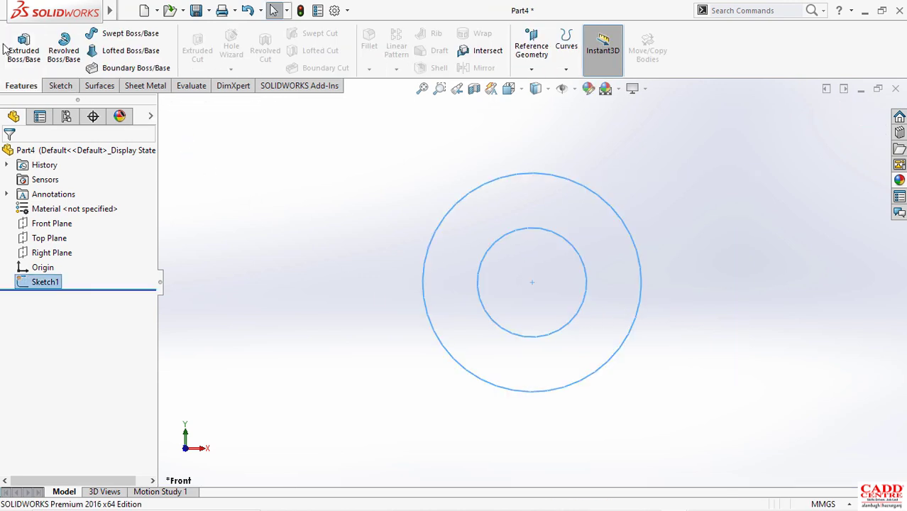
Extrude the piston pin's ring profile as a boss with the Mid Plane end condition and a depth of 80 mm.
click(36, 67)
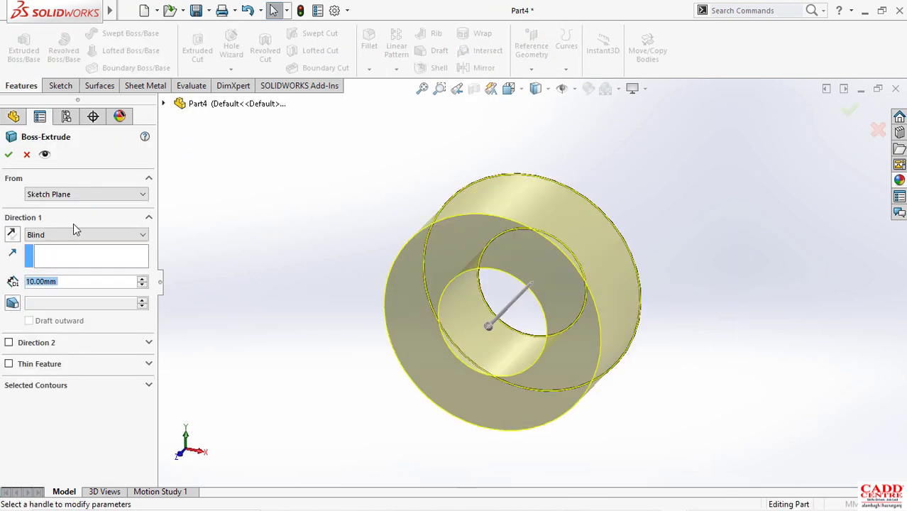
click(75, 235)
click(71, 289)
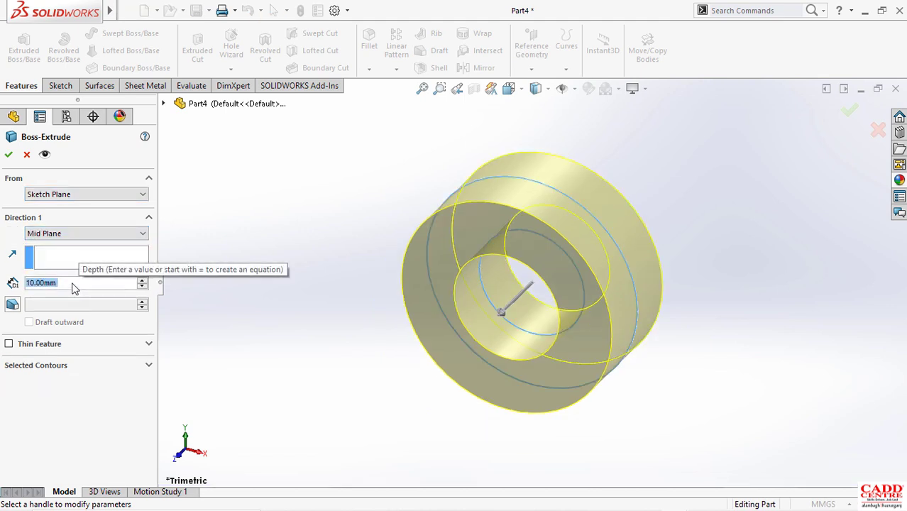
text(80)
key(Return)
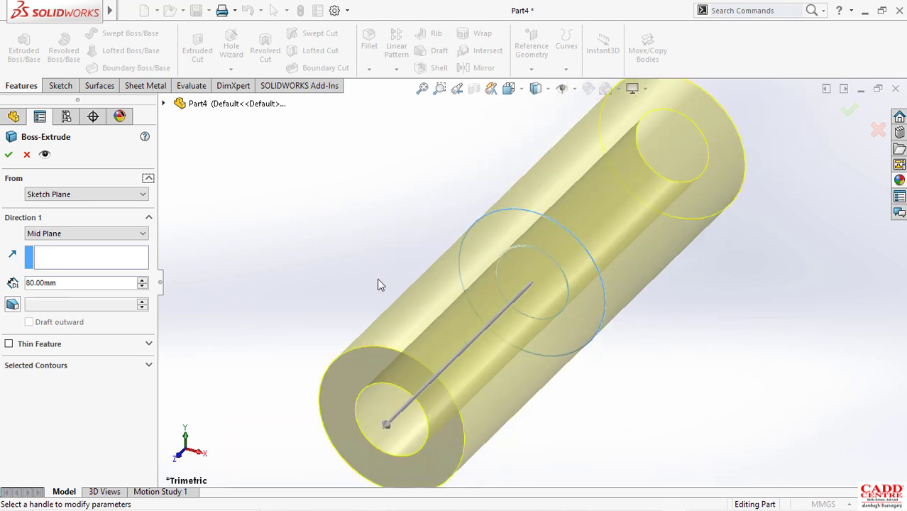
key(f)
click(9, 155)
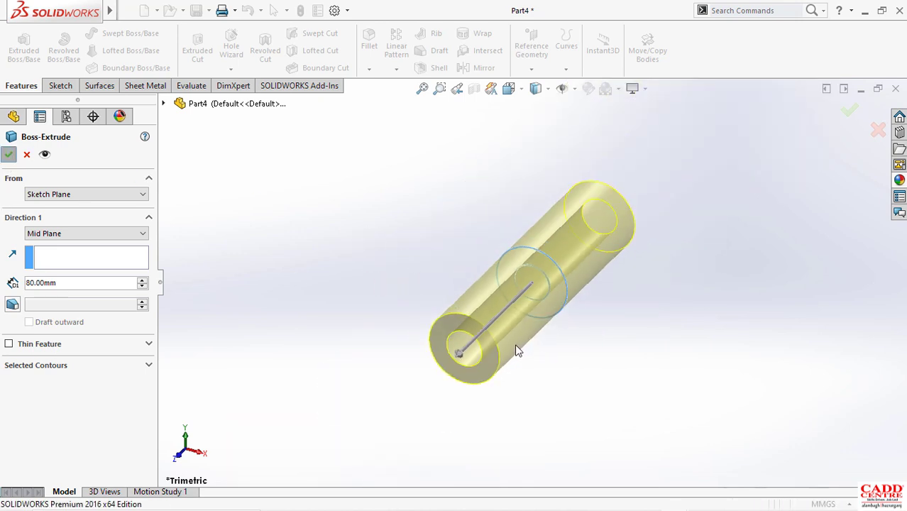
middle_drag(517, 343, 683, 154)
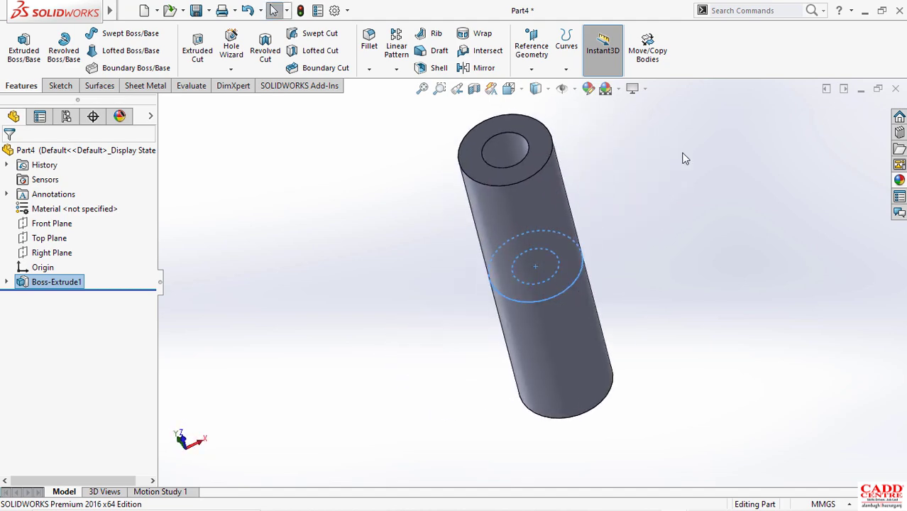
Minimize the finished piston pin's window and create another new part document.
click(858, 89)
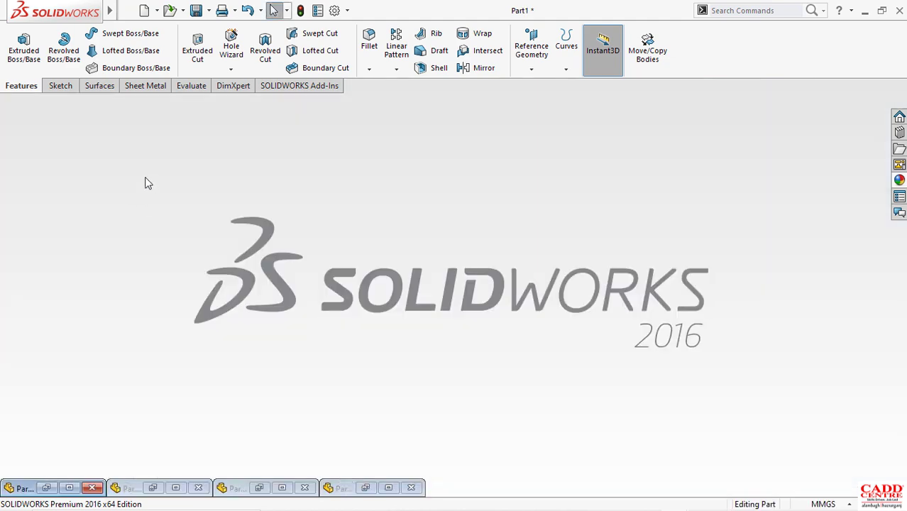
mouse_move(99, 9)
click(151, 10)
click(456, 208)
click(147, 11)
double_click(302, 233)
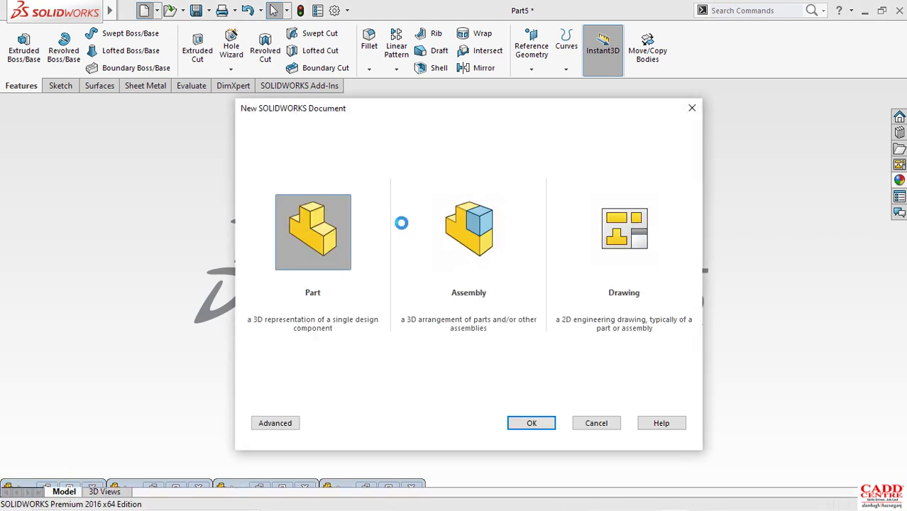
Switch to the small-parts drawing in Photos and examine the Piston ring's radii, thickness and angled gap.
key(super+Tab)
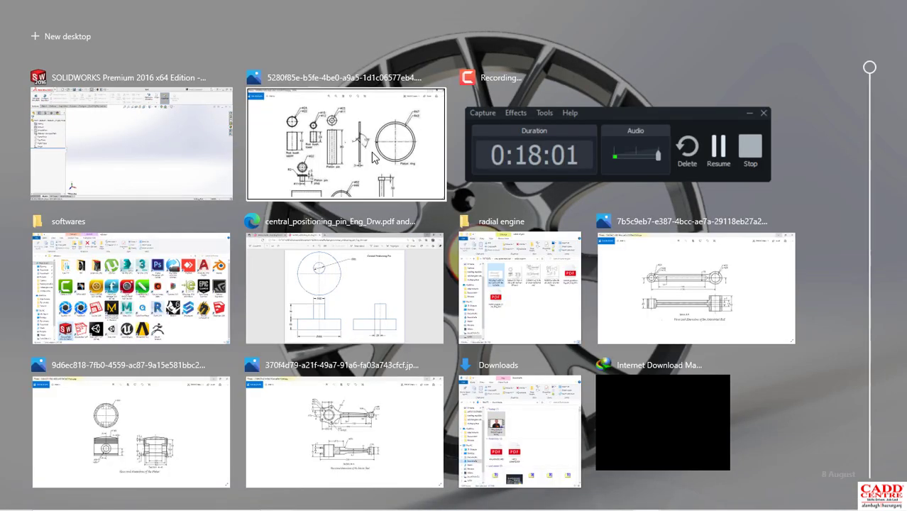
click(371, 152)
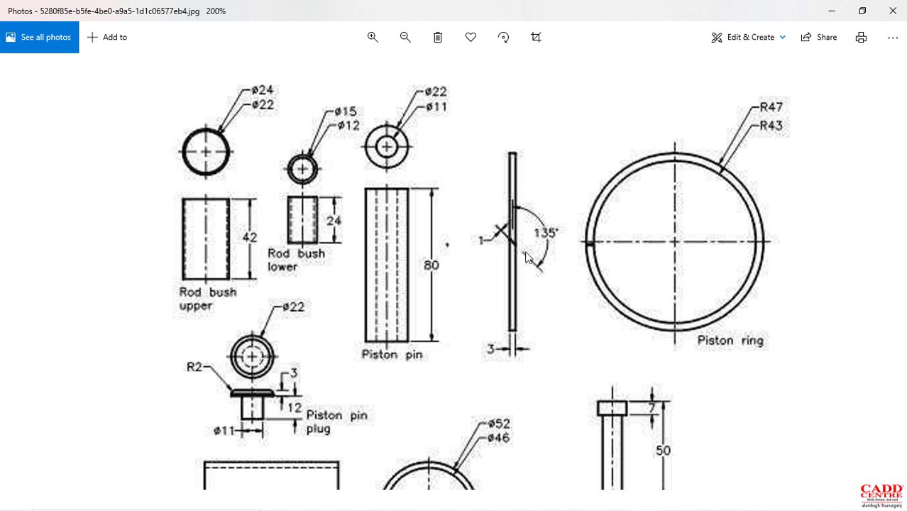
scroll(514, 246, down, 1)
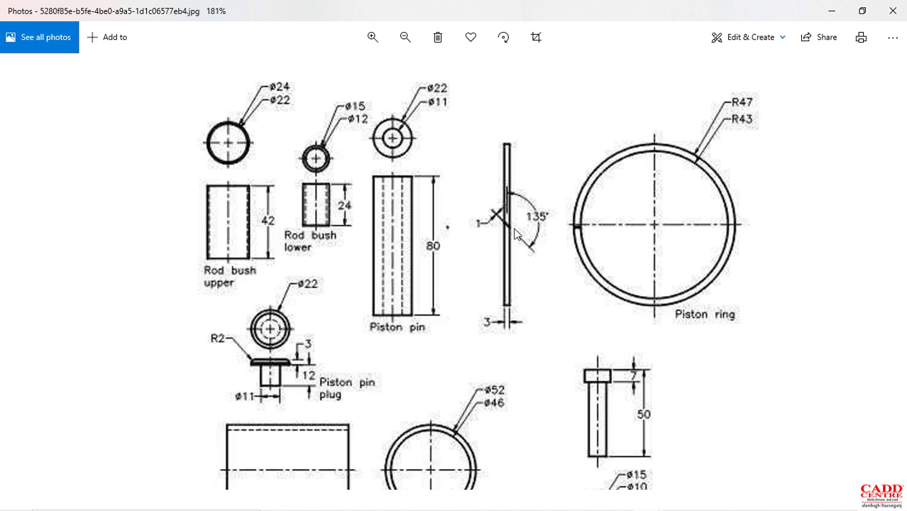
scroll(507, 221, up, 1)
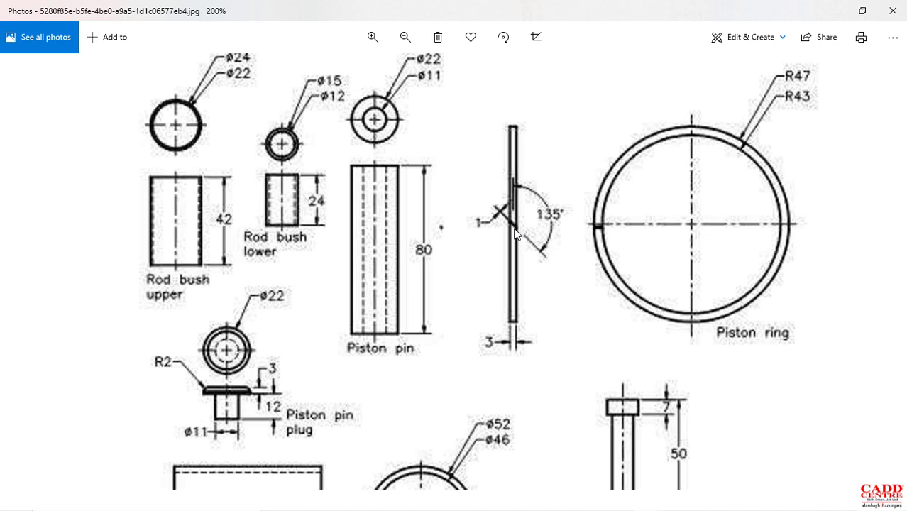
scroll(516, 235, down, 1)
Return to SOLIDWORKS and sketch two origin-centred circles on the Front Plane, about 193 mm and 133 mm in diameter.
click(833, 11)
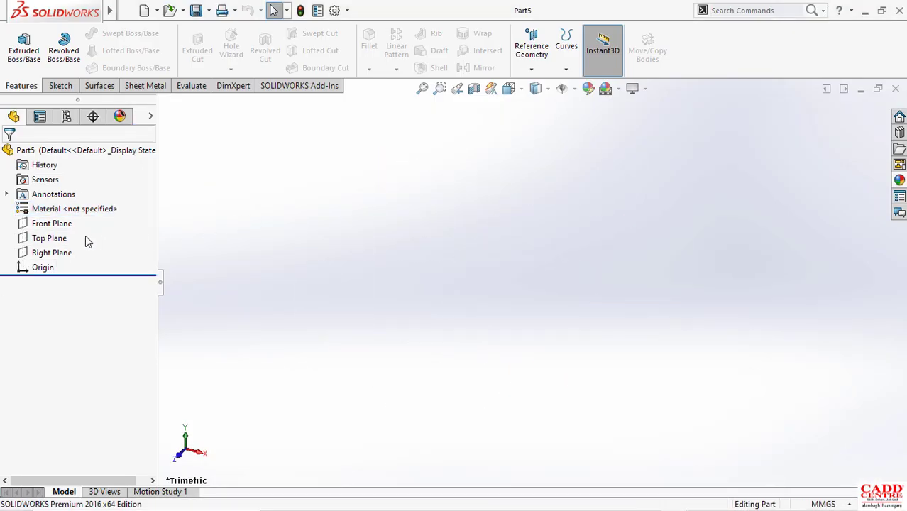
click(53, 223)
click(60, 210)
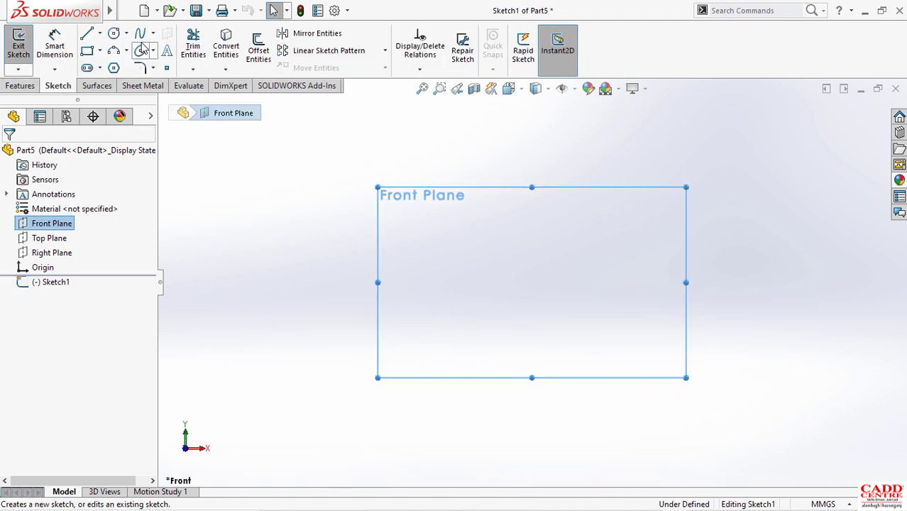
click(113, 34)
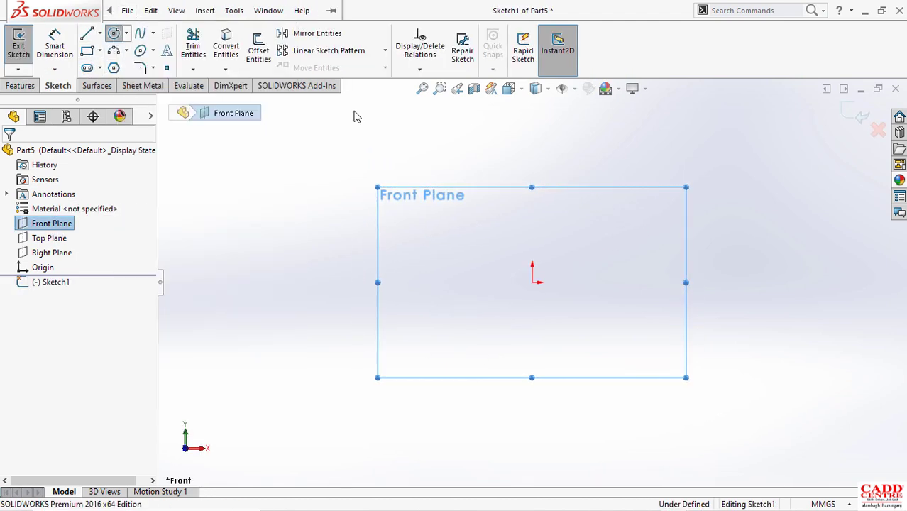
click(531, 282)
click(455, 137)
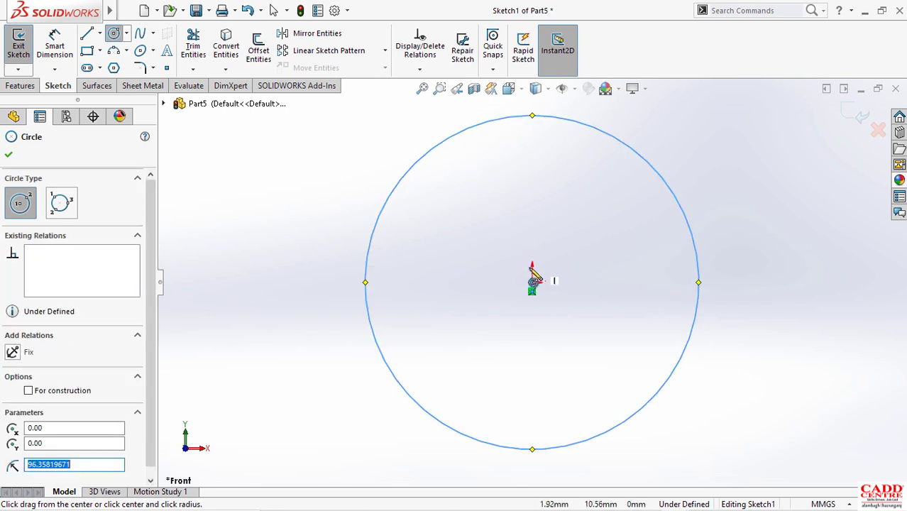
click(532, 282)
click(469, 185)
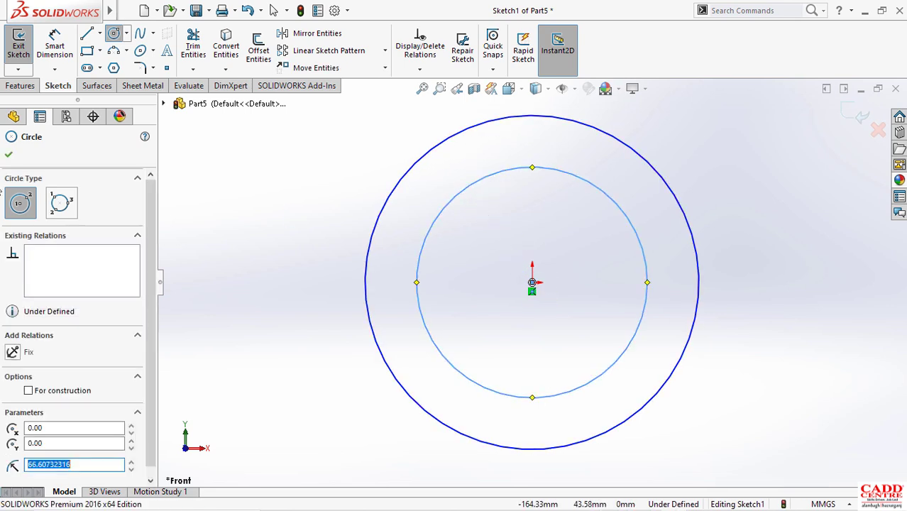
click(8, 156)
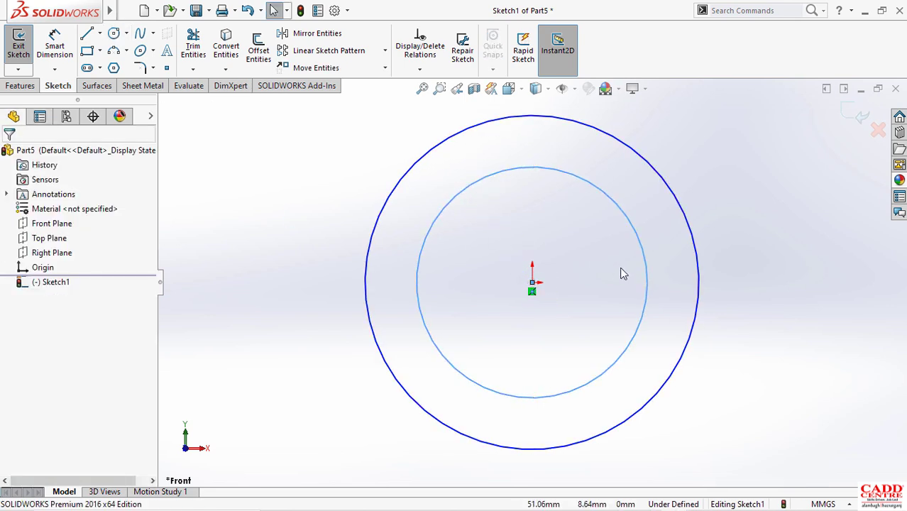
Dimension the piston ring sketch's inner circle to a diameter of 47*2, giving 94 mm.
right_drag(790, 264, 785, 196)
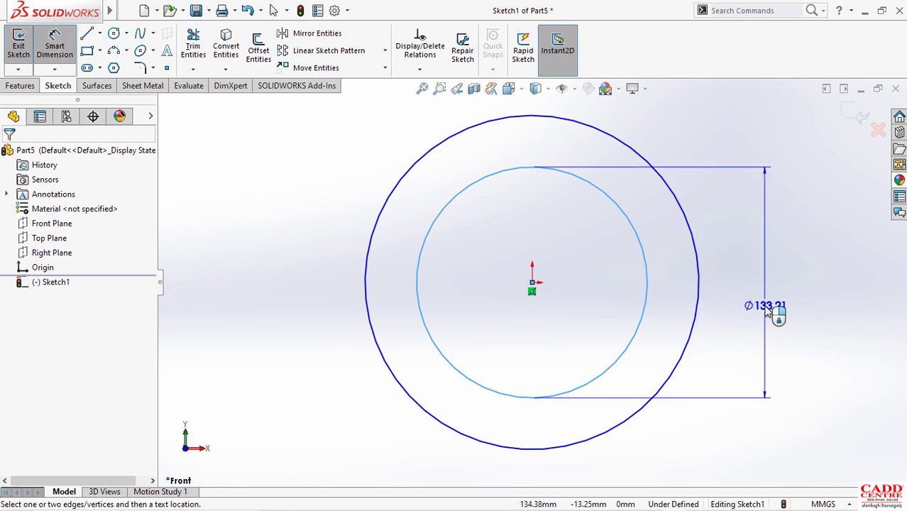
click(767, 312)
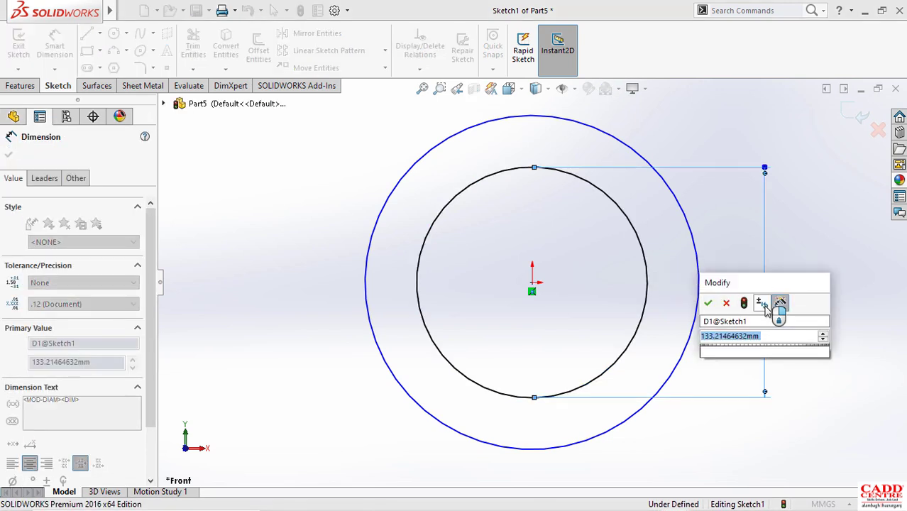
text(47)
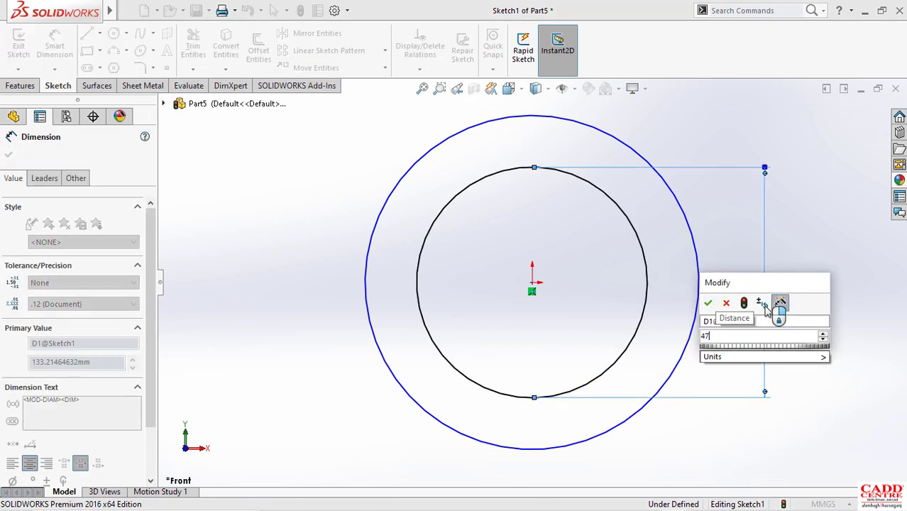
text(*2)
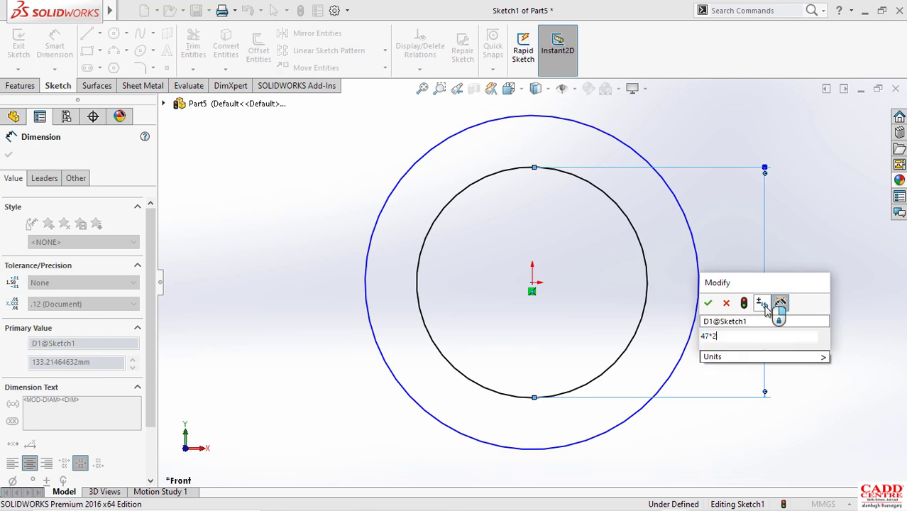
key(Return)
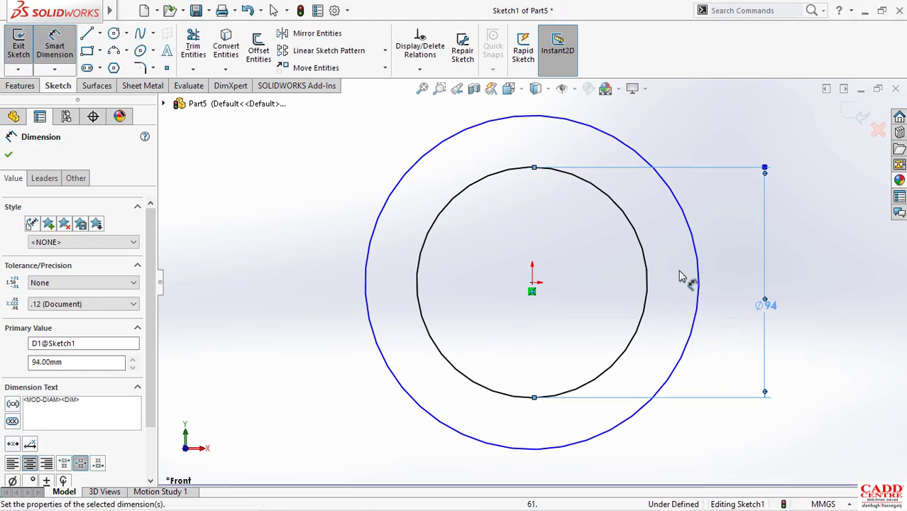
Dimension the piston ring sketch's outer circle to a diameter of 43*2, giving 86 mm.
click(698, 233)
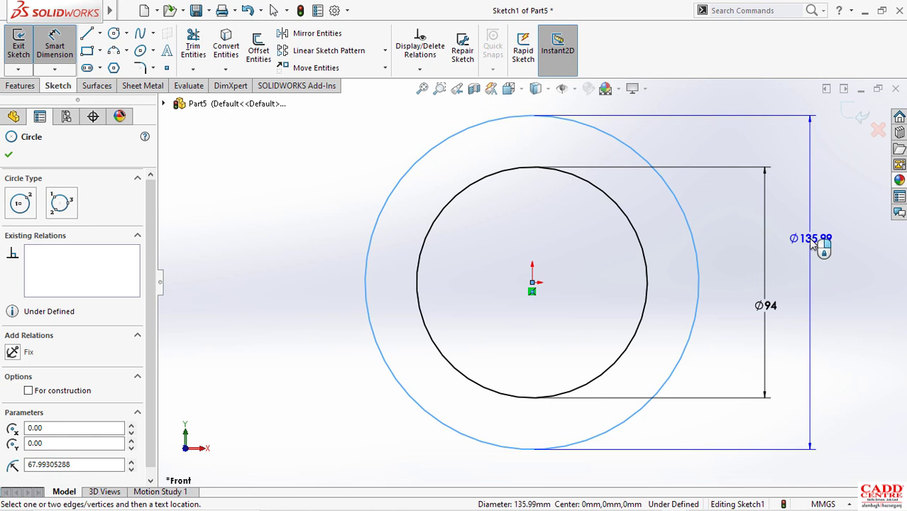
click(813, 242)
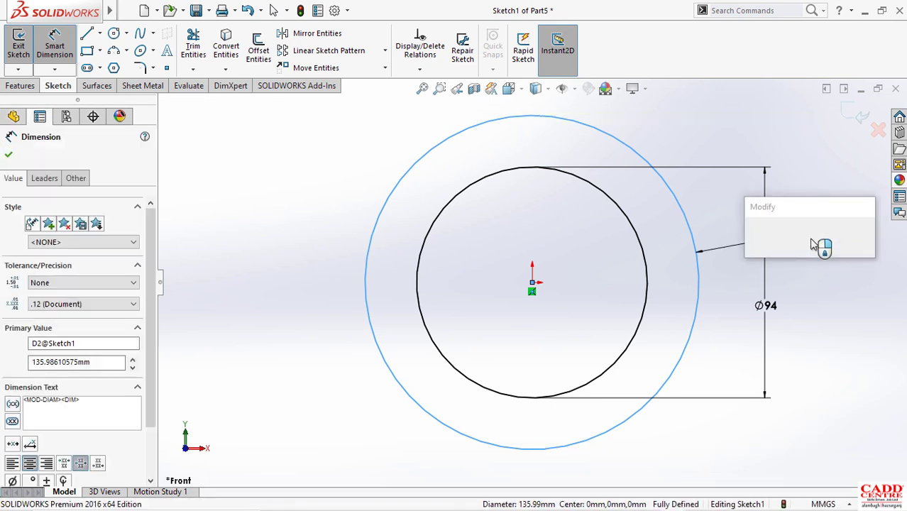
text(43*)
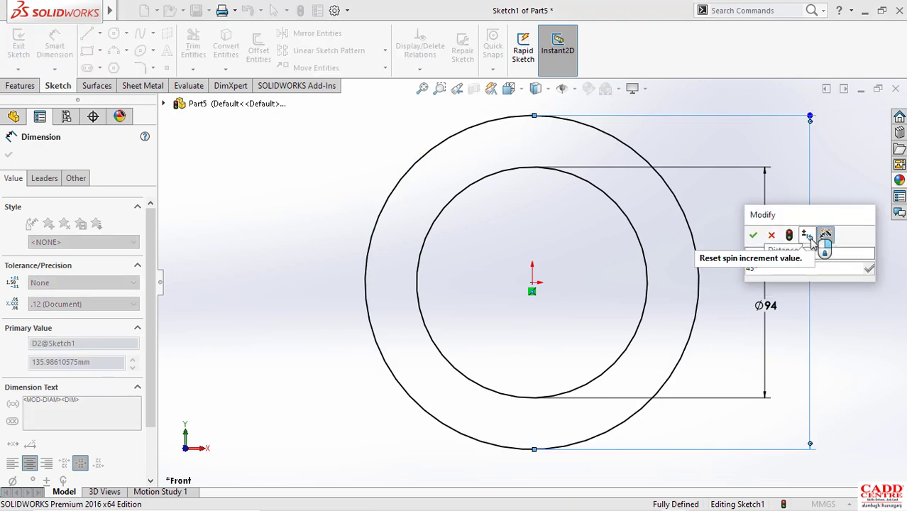
text(2)
key(Return)
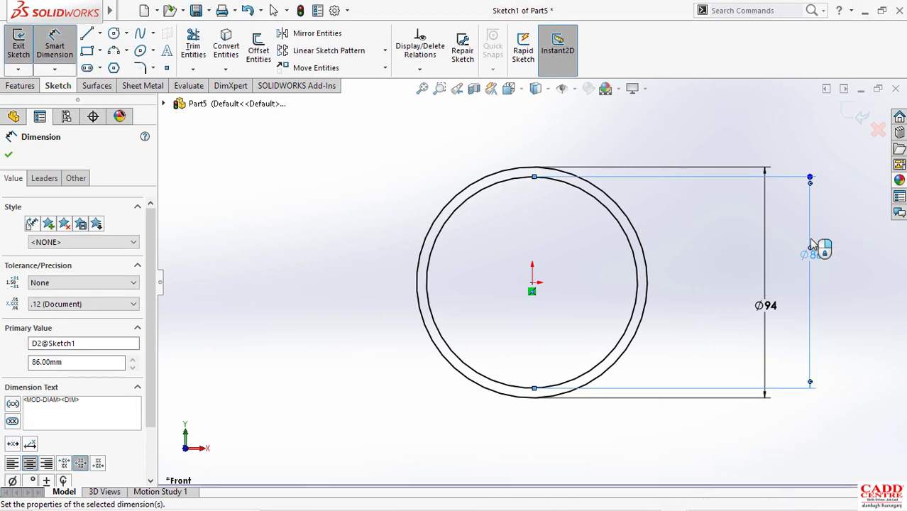
key(Escape)
key(Escape)
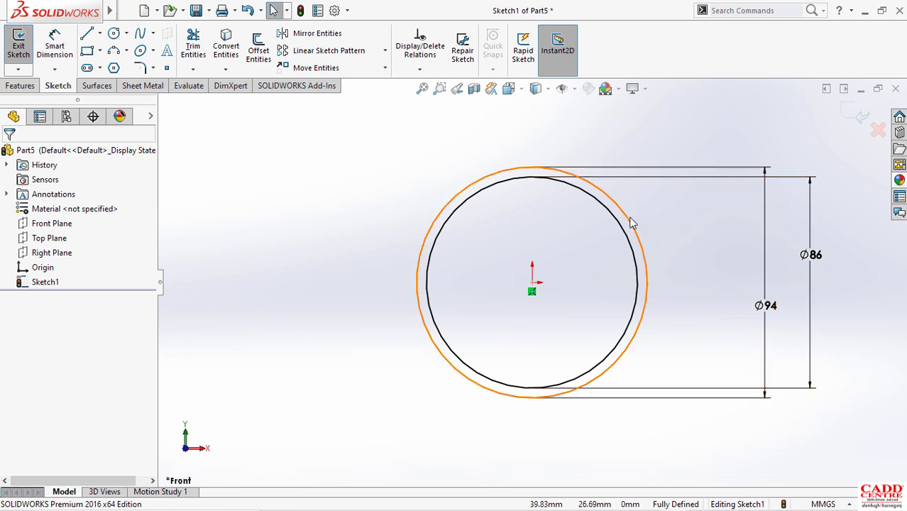
Check the radius parameters of the two ring circles one after the other.
click(640, 229)
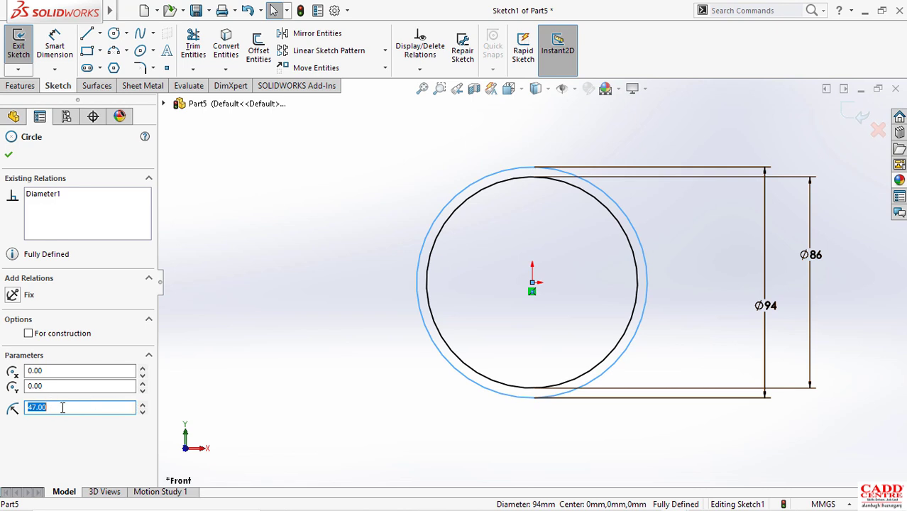
click(8, 154)
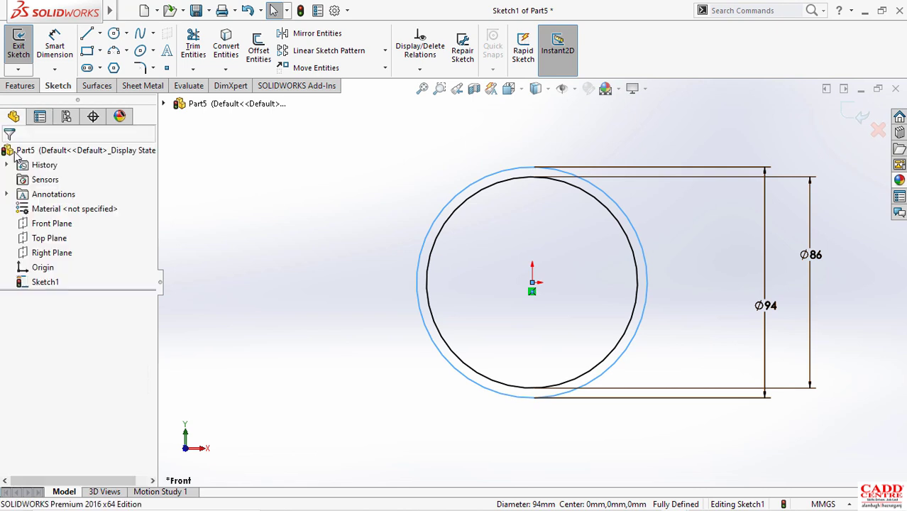
click(471, 199)
click(60, 410)
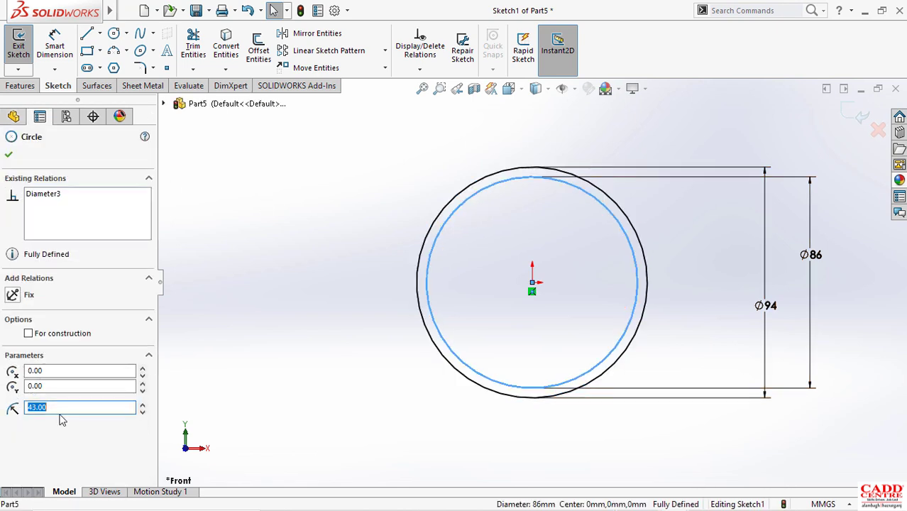
click(8, 154)
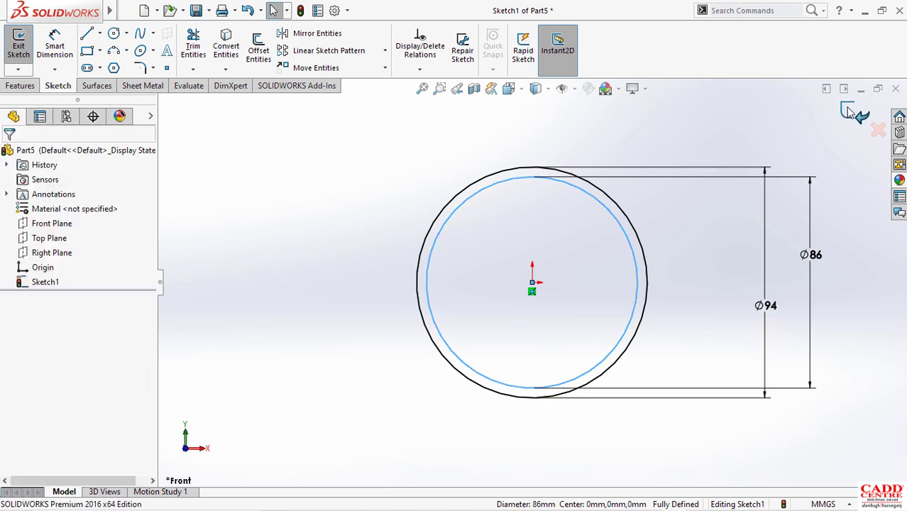
Extrude the ring profile 3 mm with the Mid Plane end condition.
double_click(395, 195)
click(20, 56)
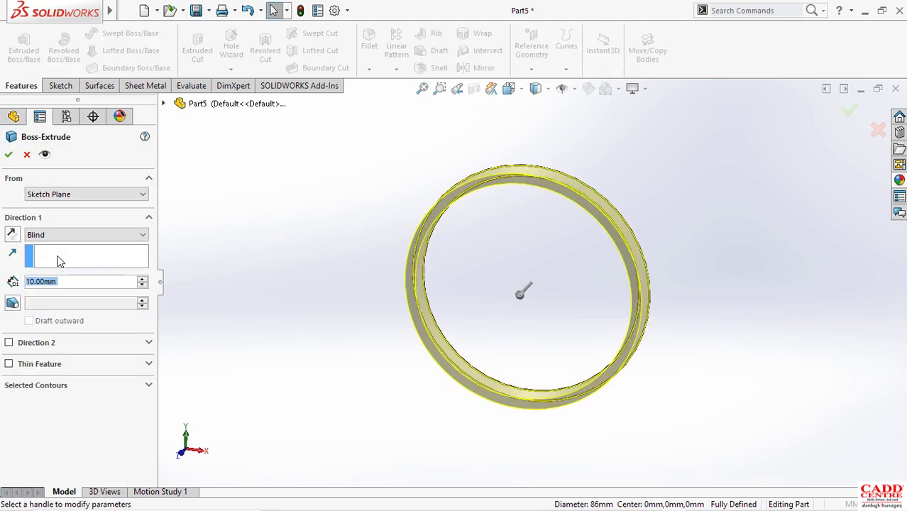
text(3)
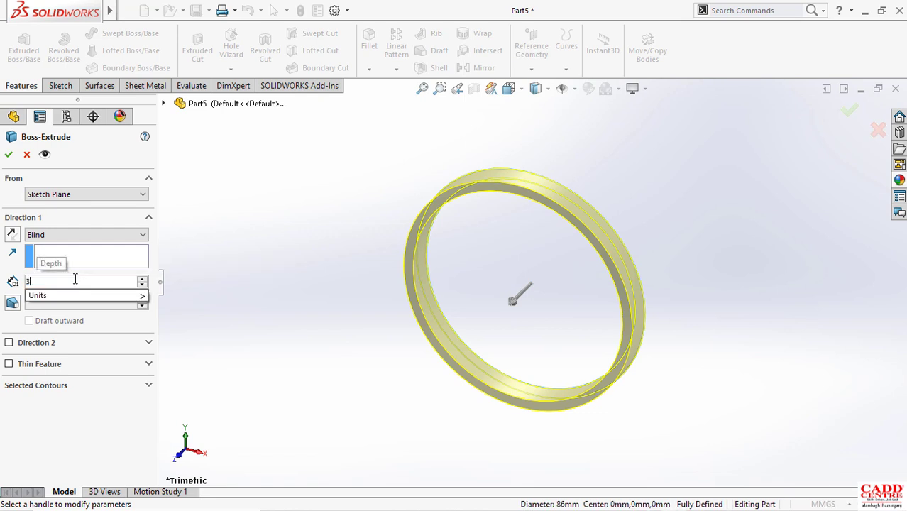
key(Return)
click(55, 236)
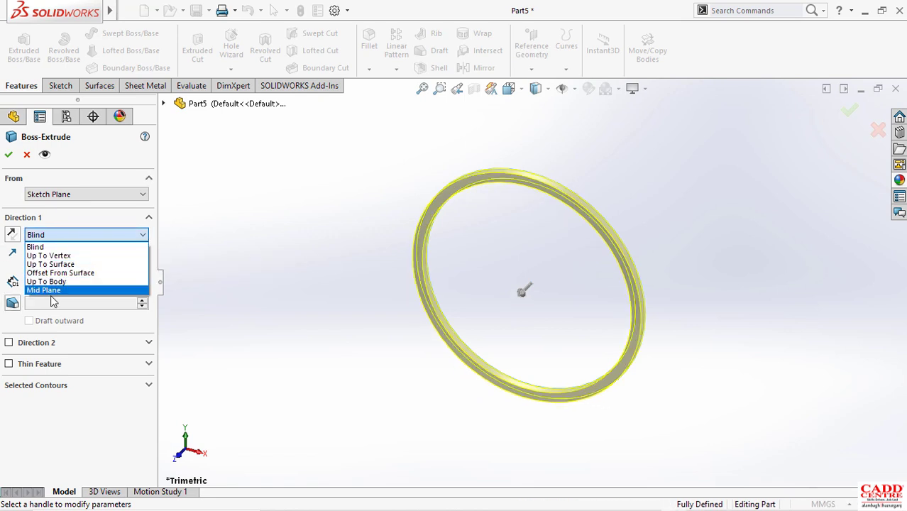
click(53, 290)
click(9, 154)
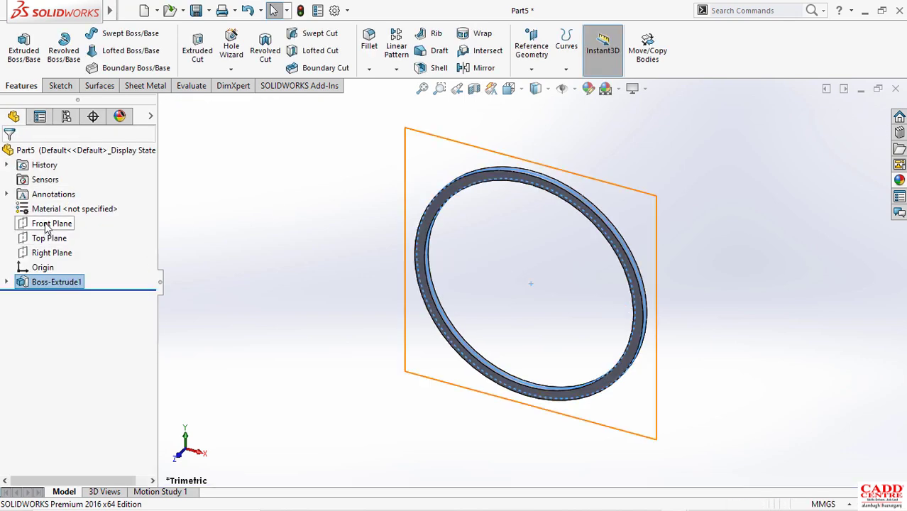
Start a new sketch on the Top Plane, viewing the extruded ring edge-on.
click(42, 238)
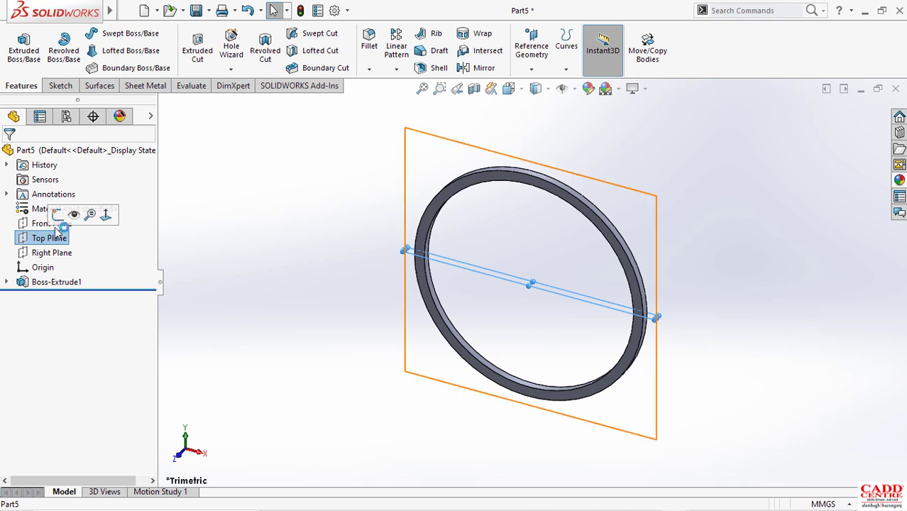
click(61, 216)
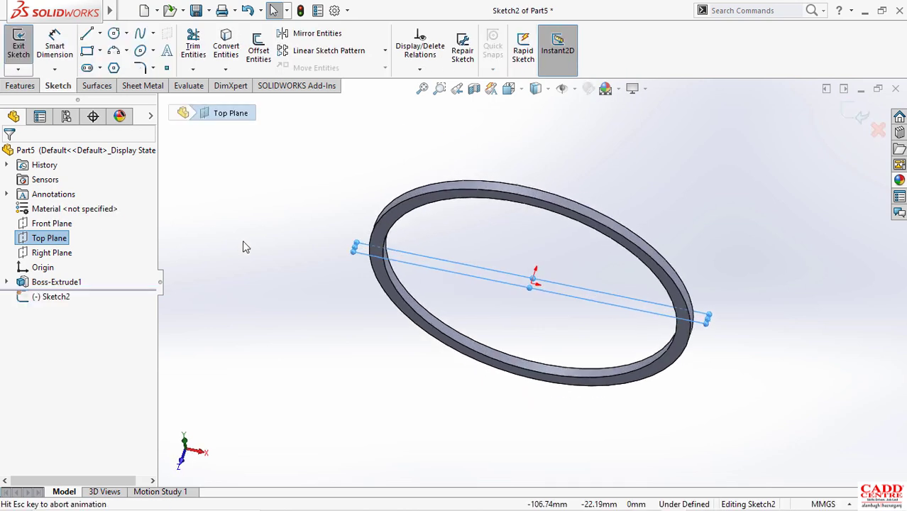
scroll(534, 283, down, 3)
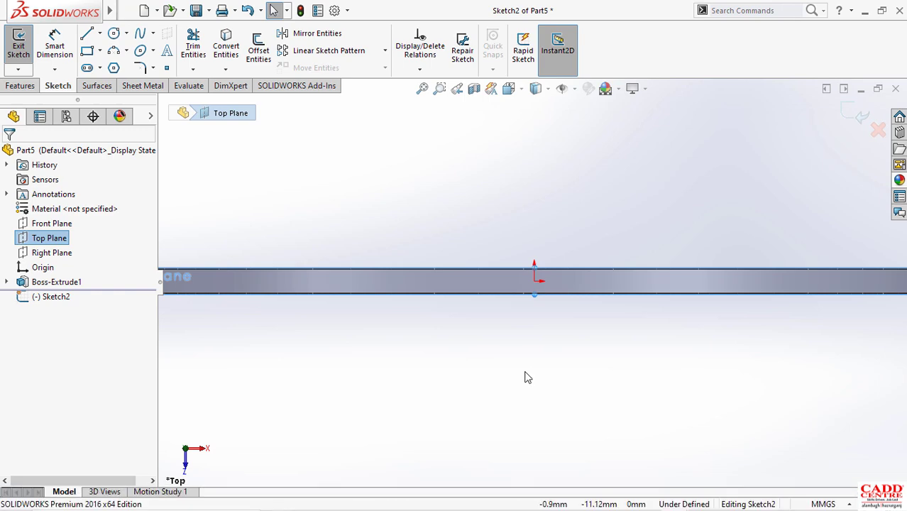
Switch to the small-parts drawing in Photos, examine the Piston ring's angled gap, and return to SOLIDWORKS.
key(super+Tab)
click(358, 175)
key(super)
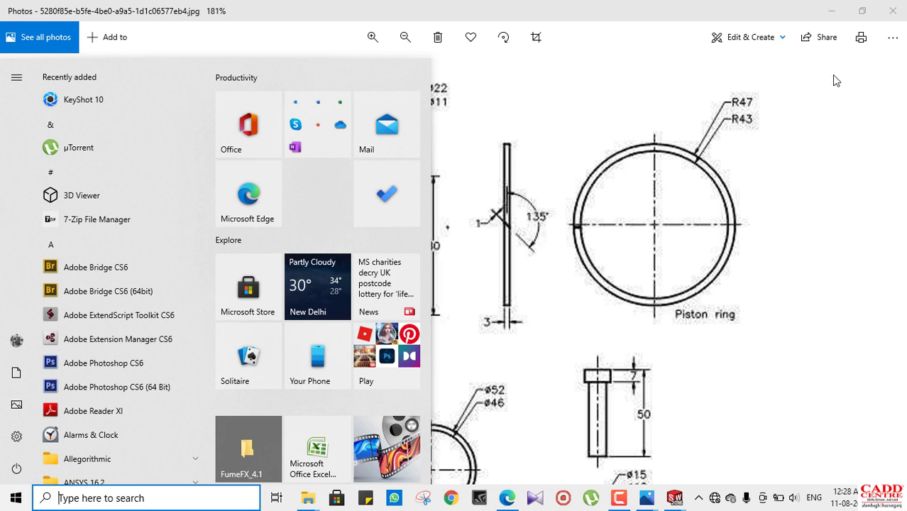
click(831, 10)
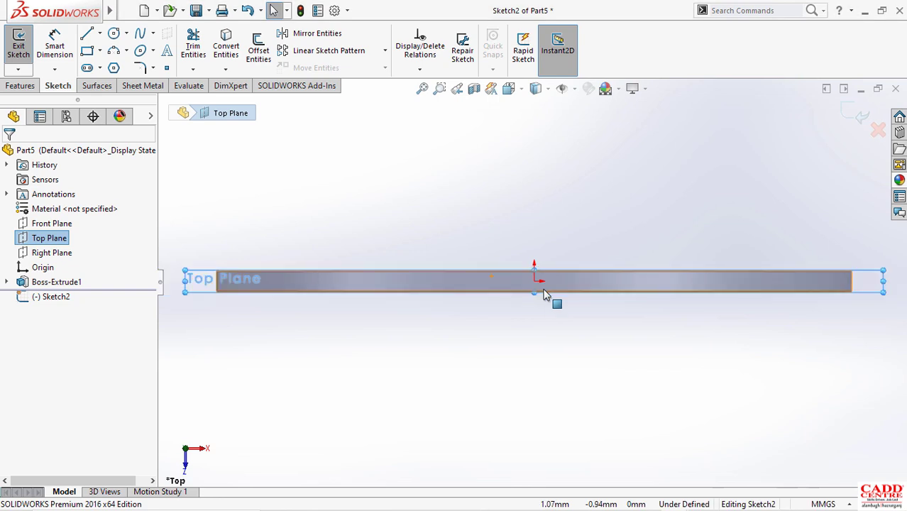
Sketch a horizontal centerline about 19 mm long from the origin along the ring's mid-thickness.
click(101, 35)
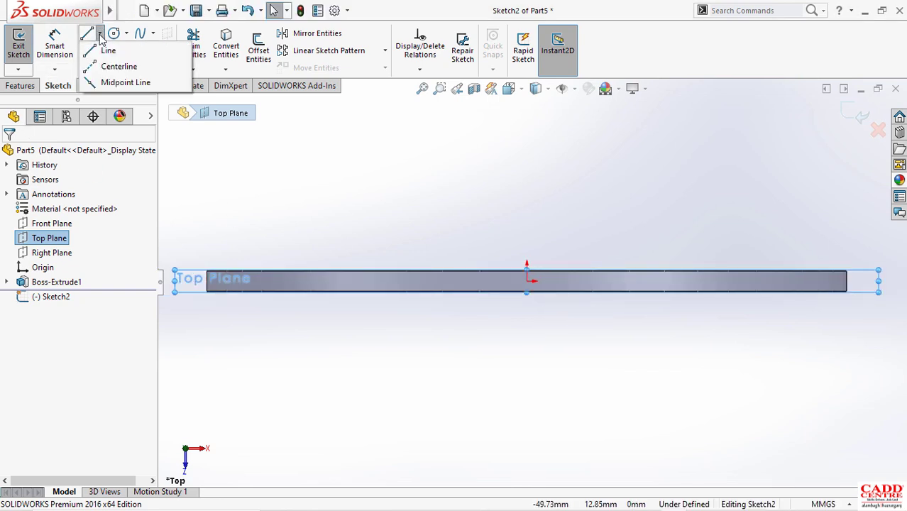
click(117, 66)
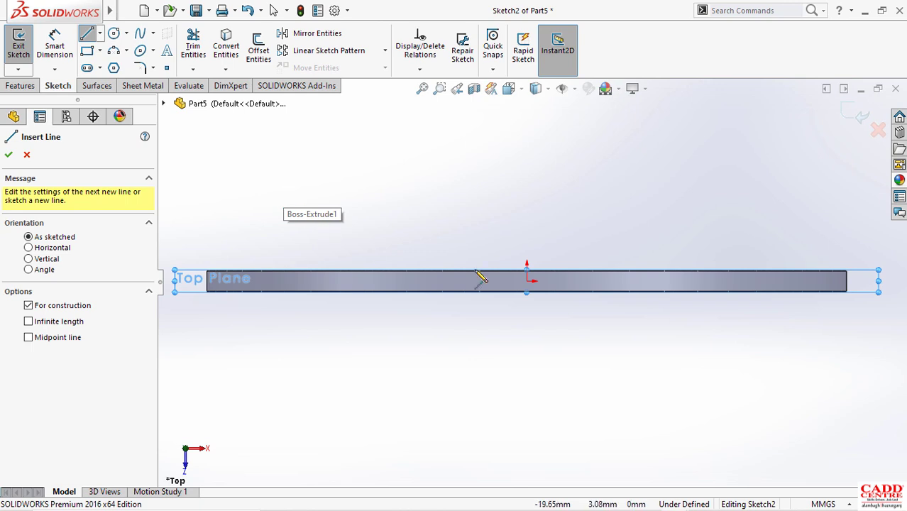
click(527, 282)
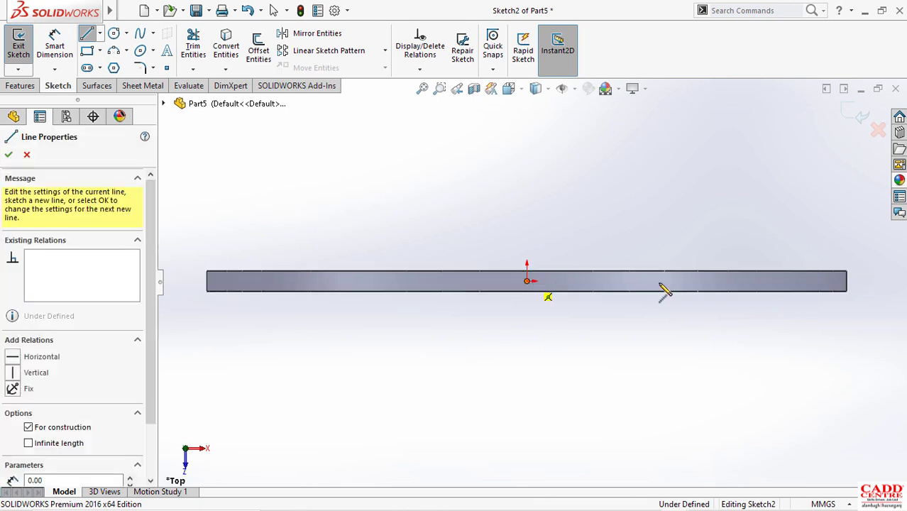
click(658, 282)
right_click(699, 310)
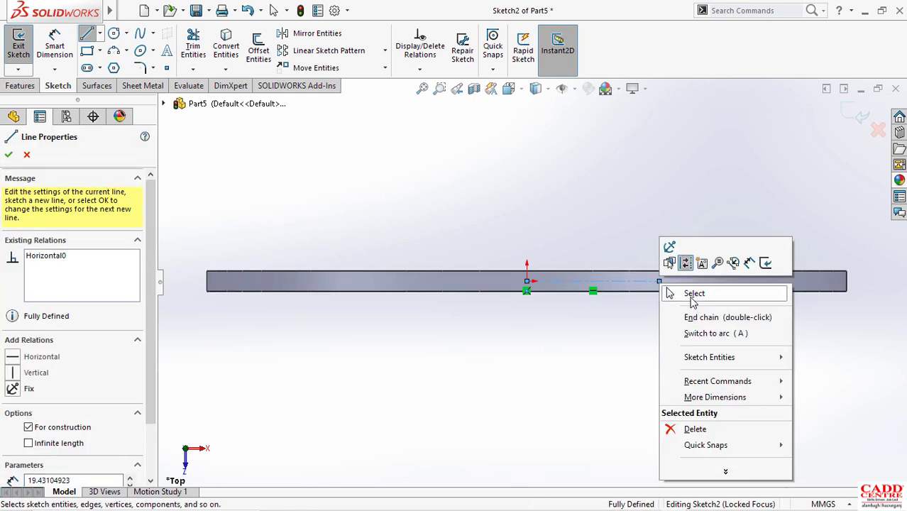
click(678, 292)
Sketch a slanted centerline about 11 mm long from the origin down to the left, past the ring's lower edge.
click(100, 35)
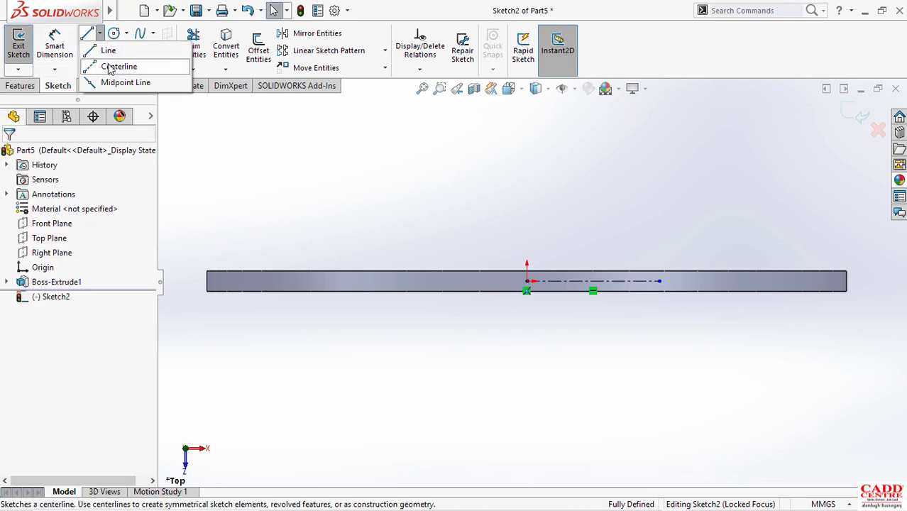
click(110, 67)
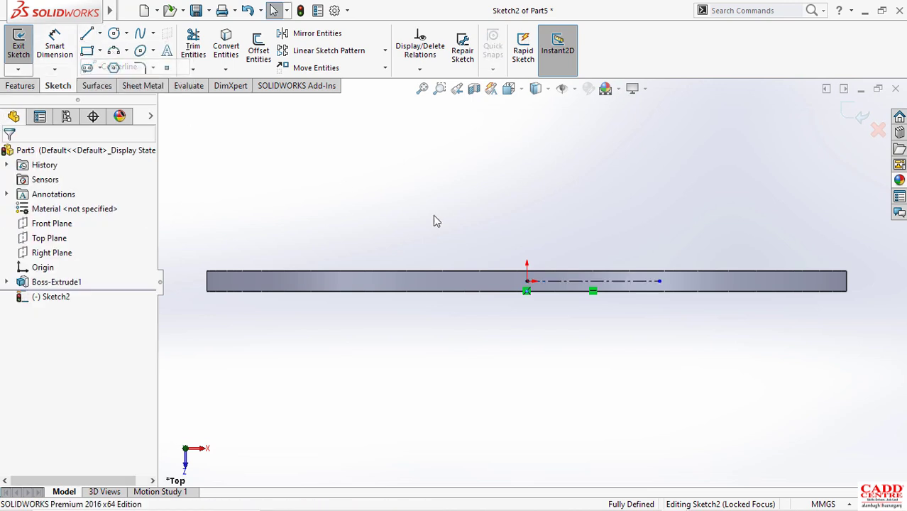
click(527, 281)
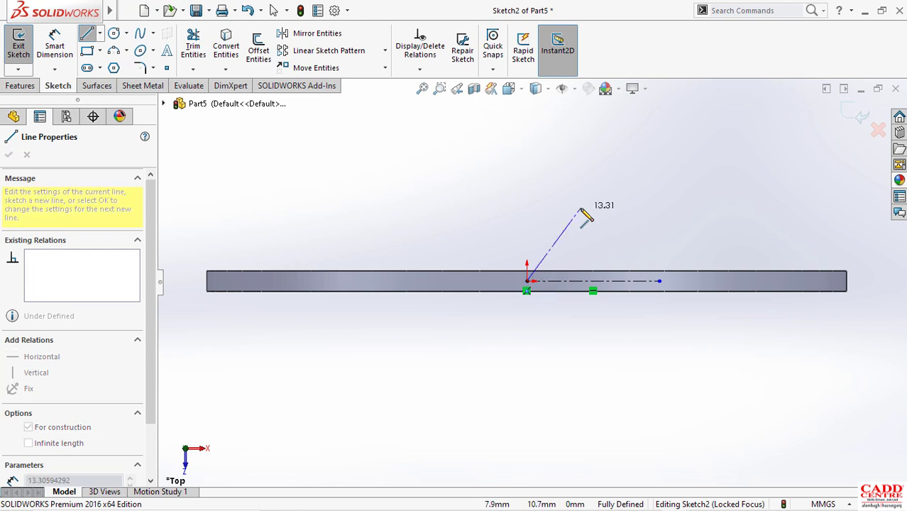
click(483, 346)
key(Escape)
key(Escape)
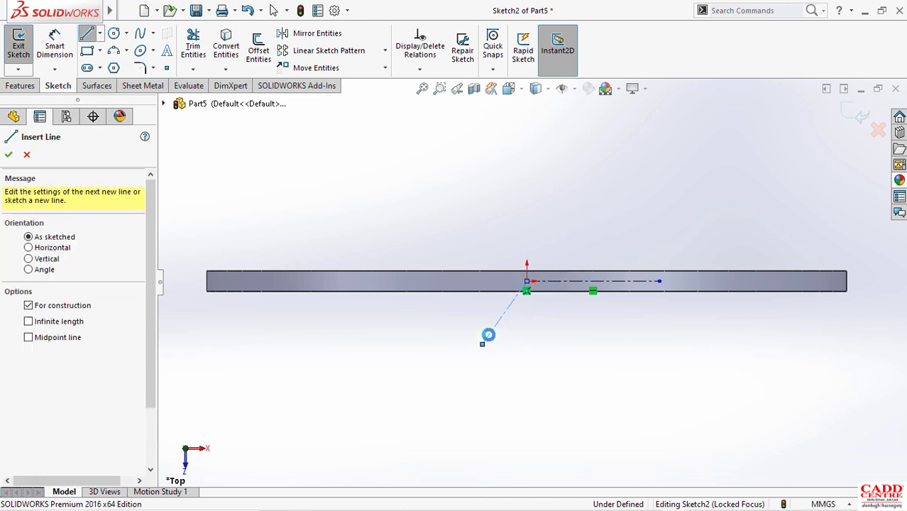
Sketch a second slanted centerline about 12 mm long from the origin up to the right, opposite the first.
click(527, 281)
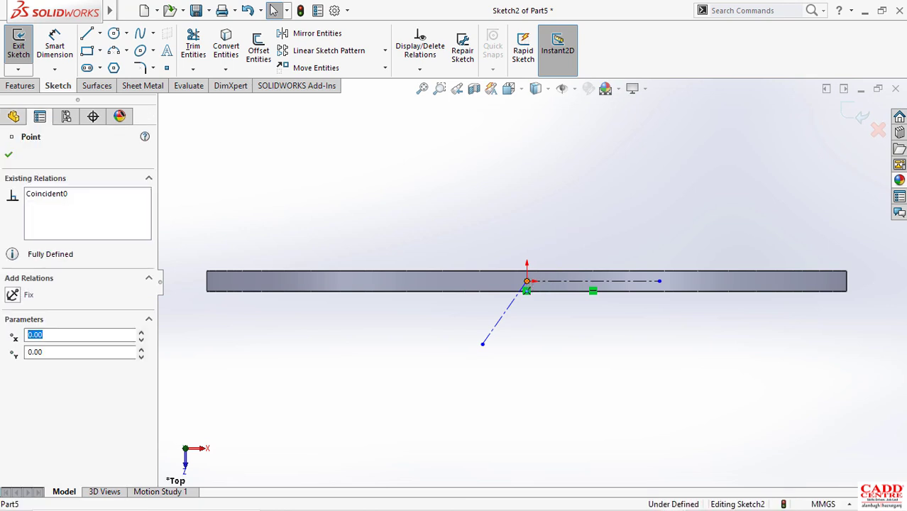
key(Escape)
click(100, 34)
click(110, 68)
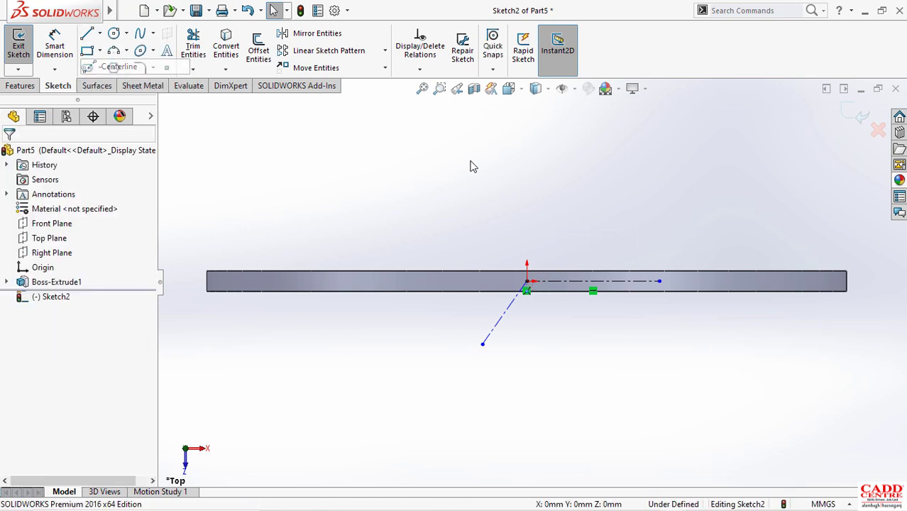
click(541, 269)
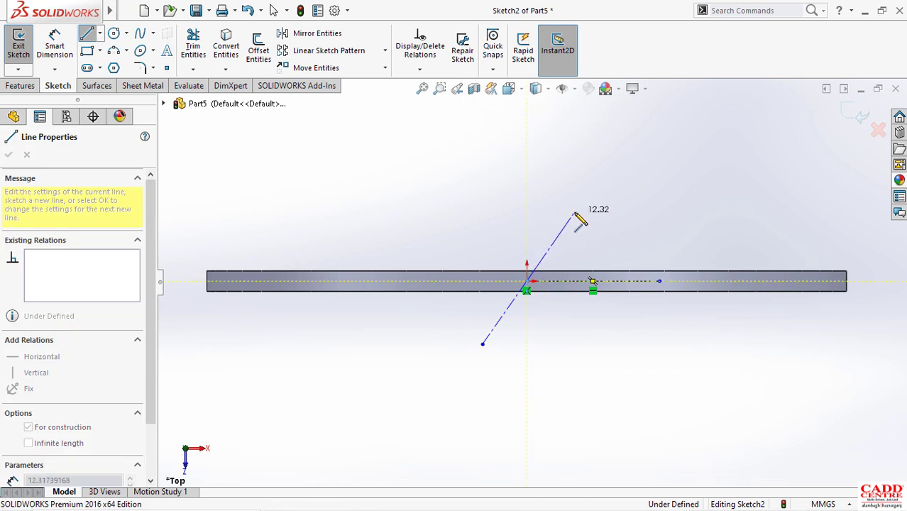
click(575, 213)
key(Escape)
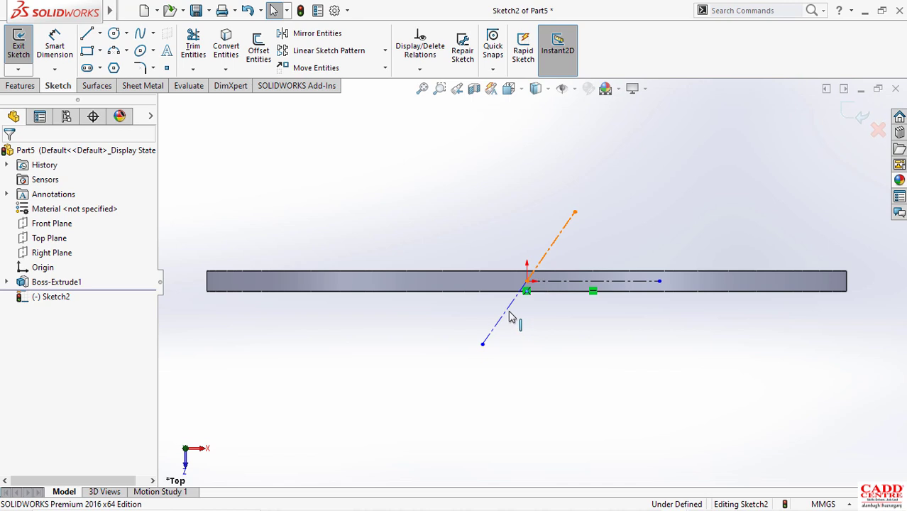
Make the two slanted centerlines collinear, and delete the upper one.
click(511, 317)
ctrl+click(514, 300)
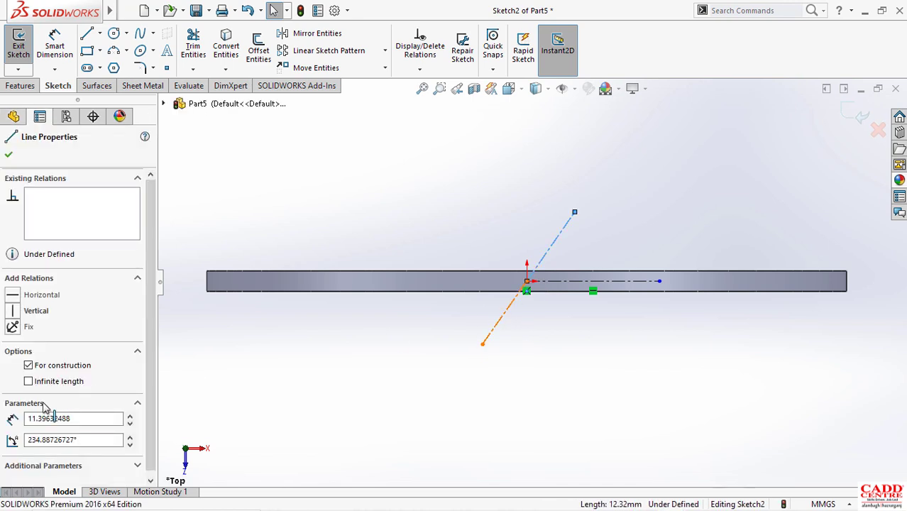
click(14, 401)
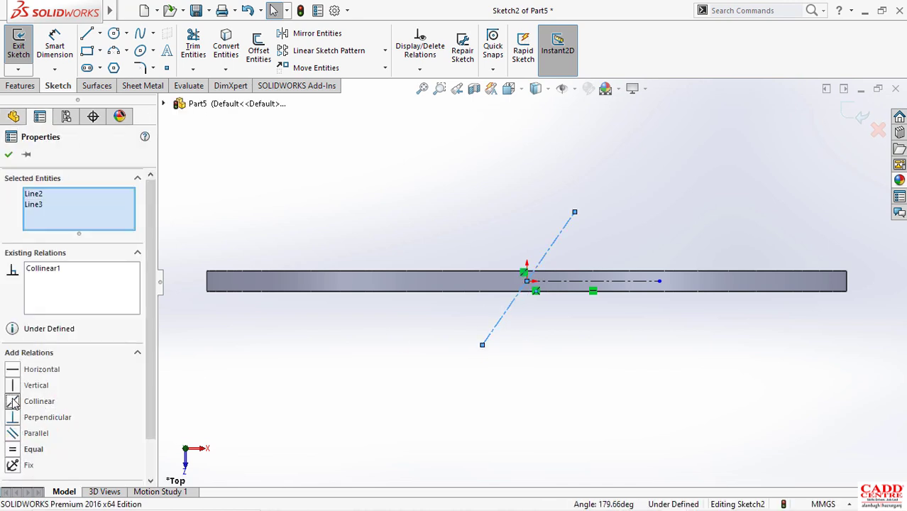
click(9, 155)
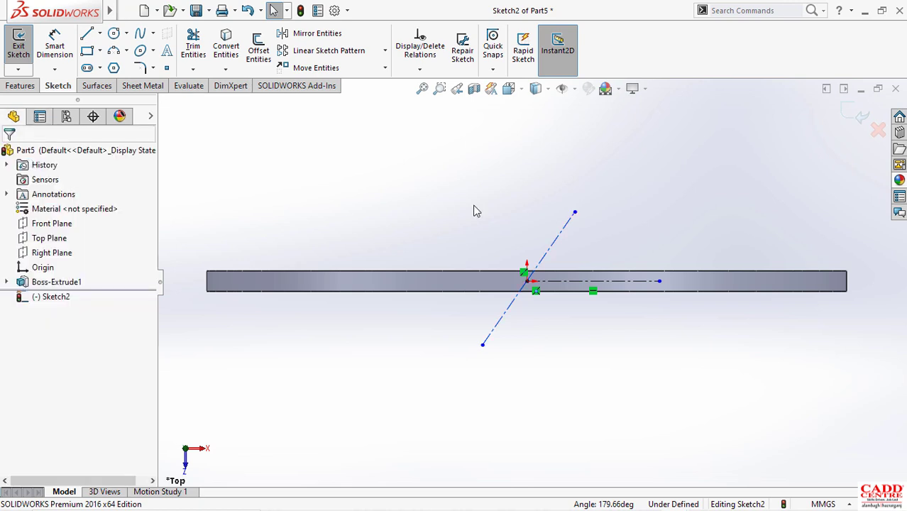
click(554, 250)
key(Delete)
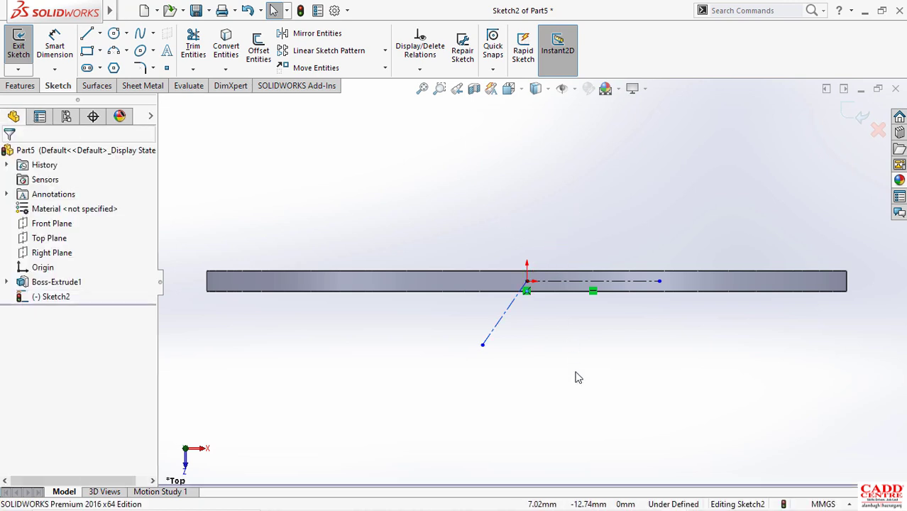
Dimension the angle between the slanted centerline and the horizontal centerline, and set it to 135°.
right_drag(575, 378, 577, 319)
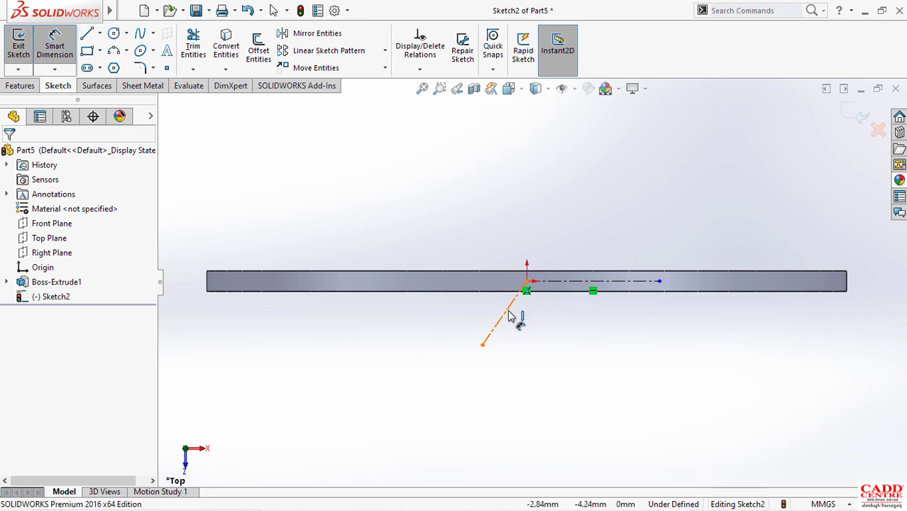
click(563, 287)
click(566, 281)
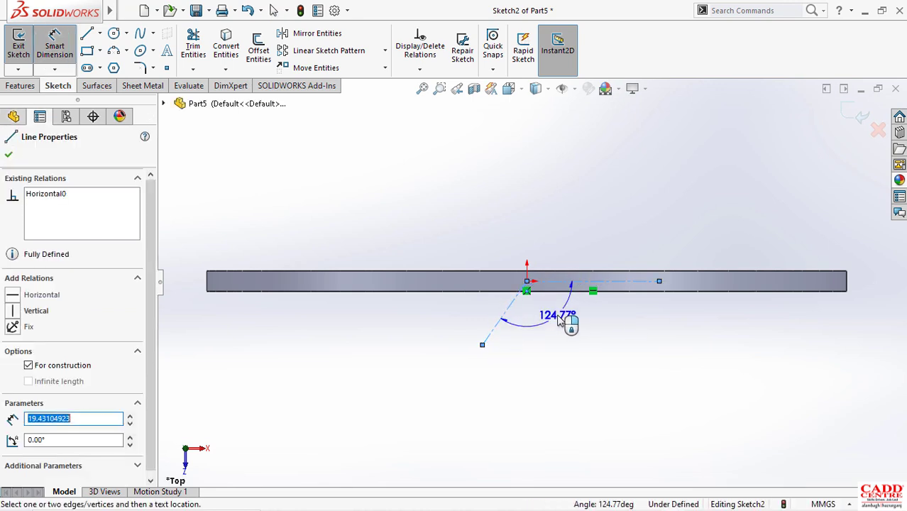
click(558, 320)
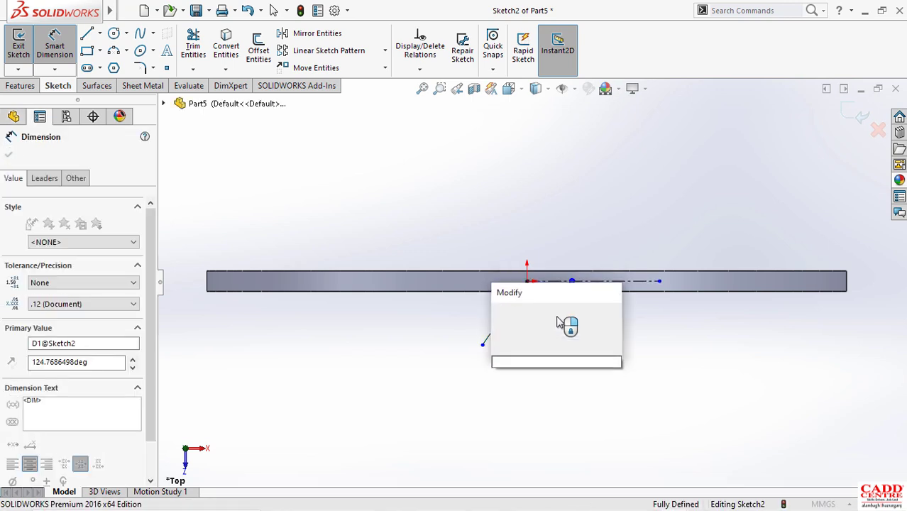
text(135)
key(Return)
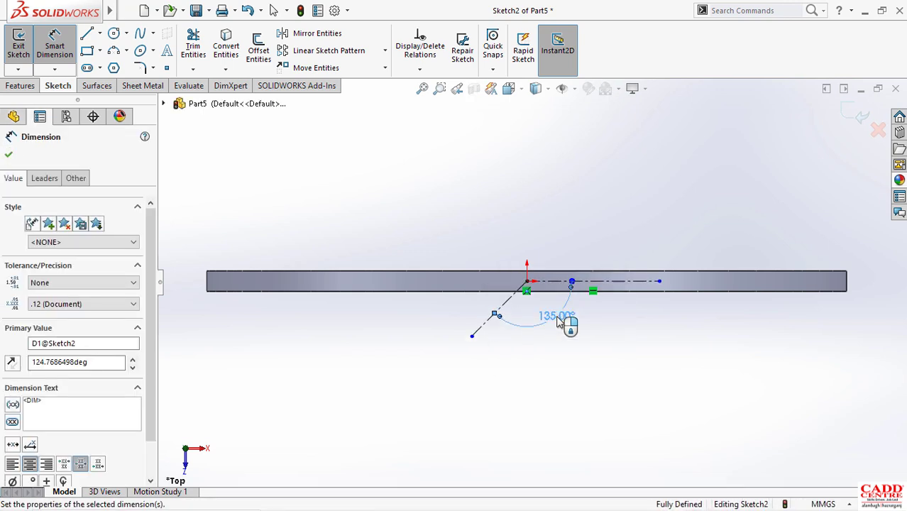
click(7, 155)
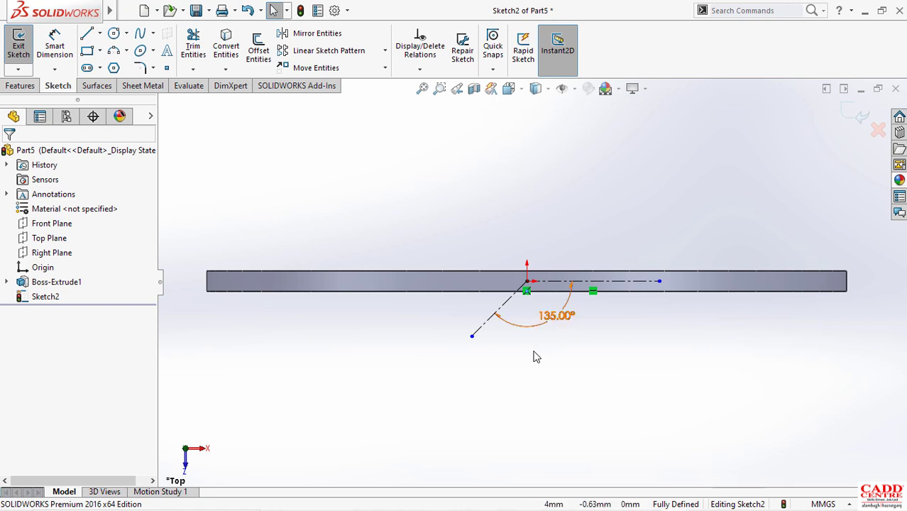
Offset the slanted centerline by 1 mm bi-directionally, with dimensions added.
scroll(537, 348, down, 1)
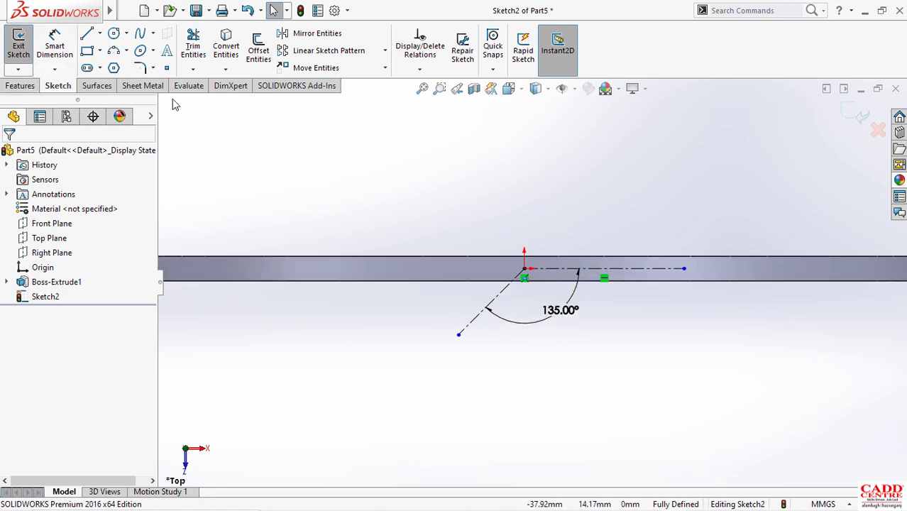
click(257, 49)
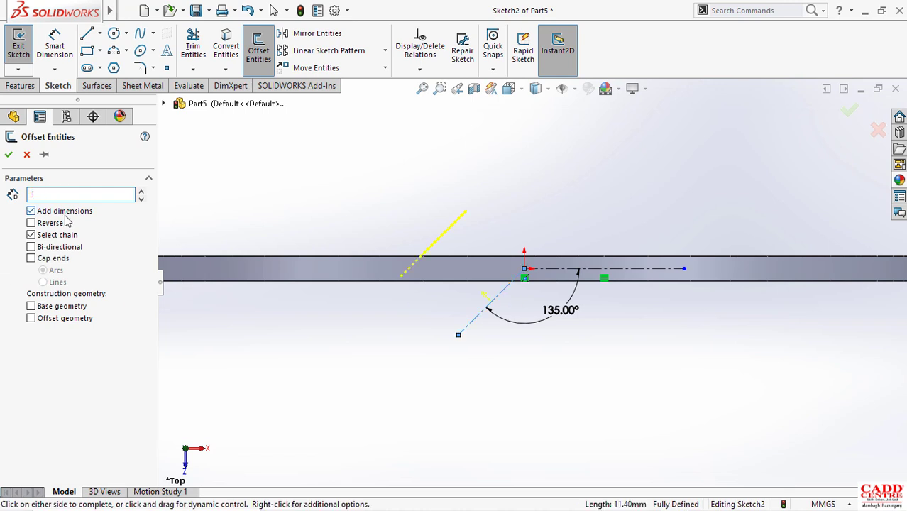
text(1)
click(262, 202)
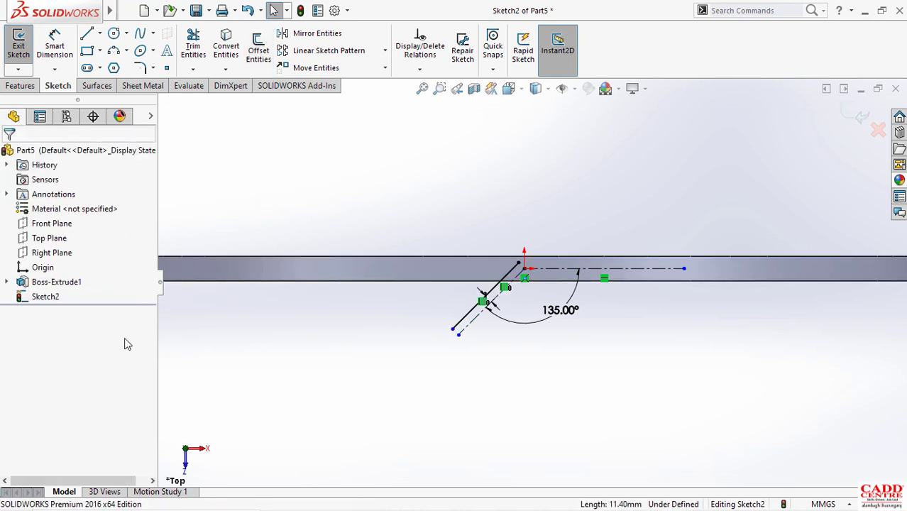
click(495, 304)
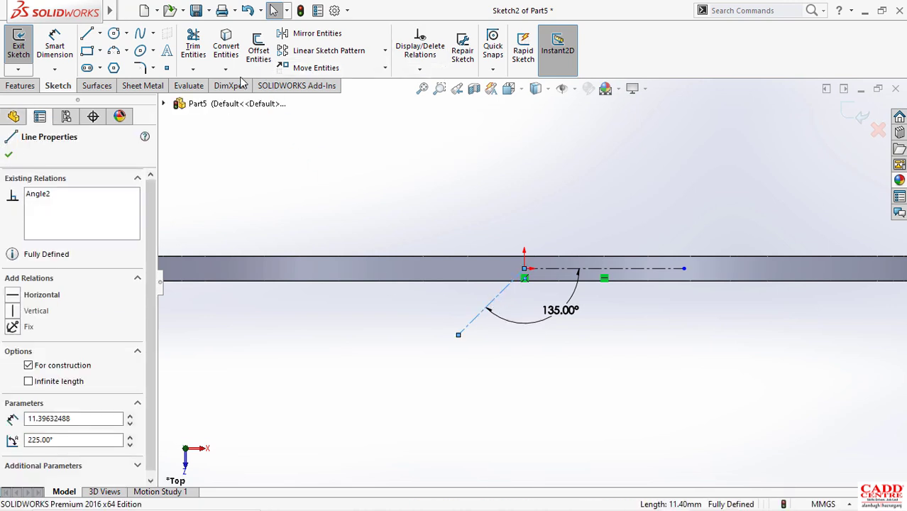
click(258, 50)
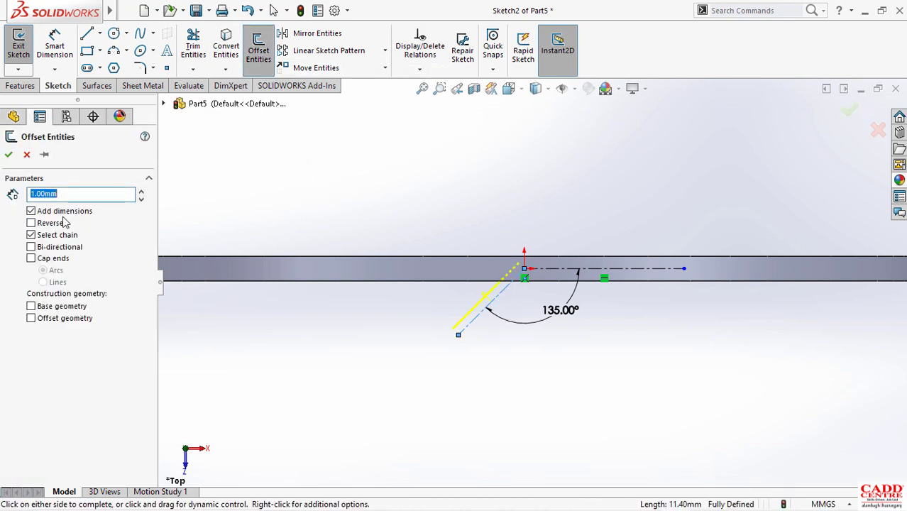
click(31, 247)
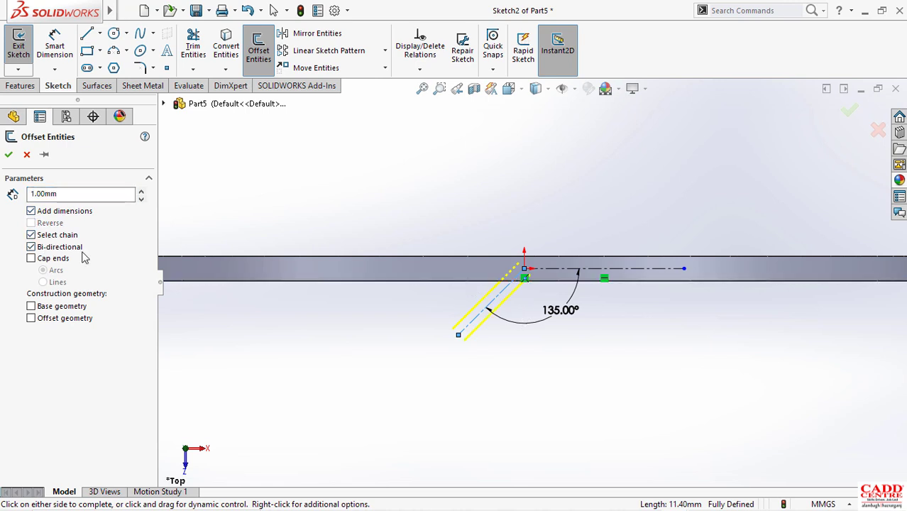
click(8, 155)
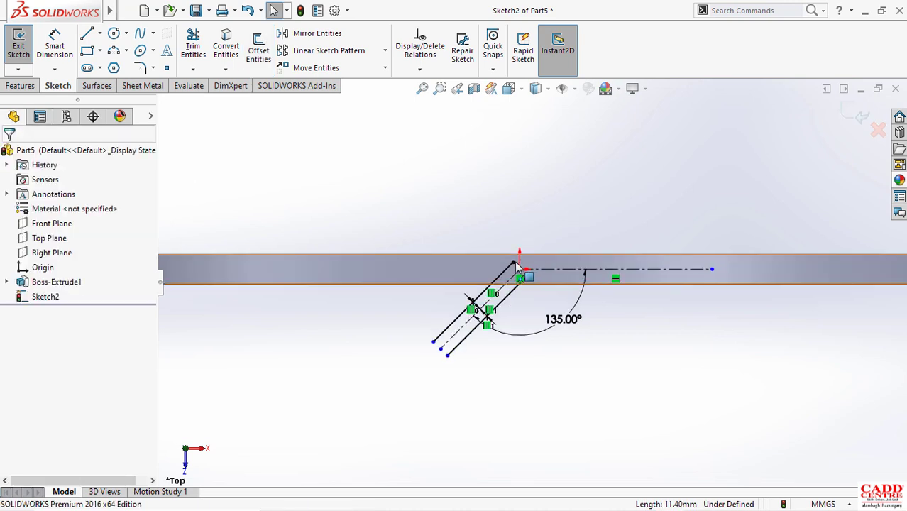
Stretch the upper ends of both offset lines up to the right, past the ring's upper edge.
drag(513, 263, 565, 210)
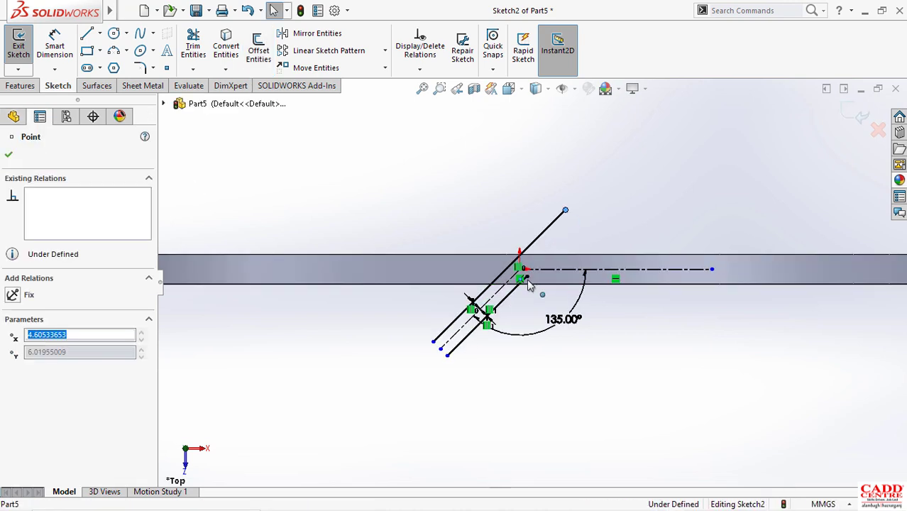
drag(527, 276, 580, 225)
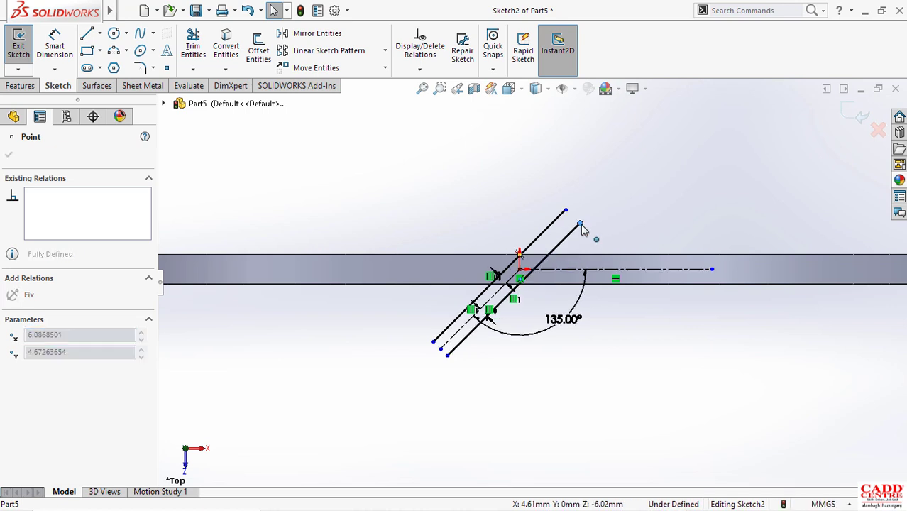
click(476, 228)
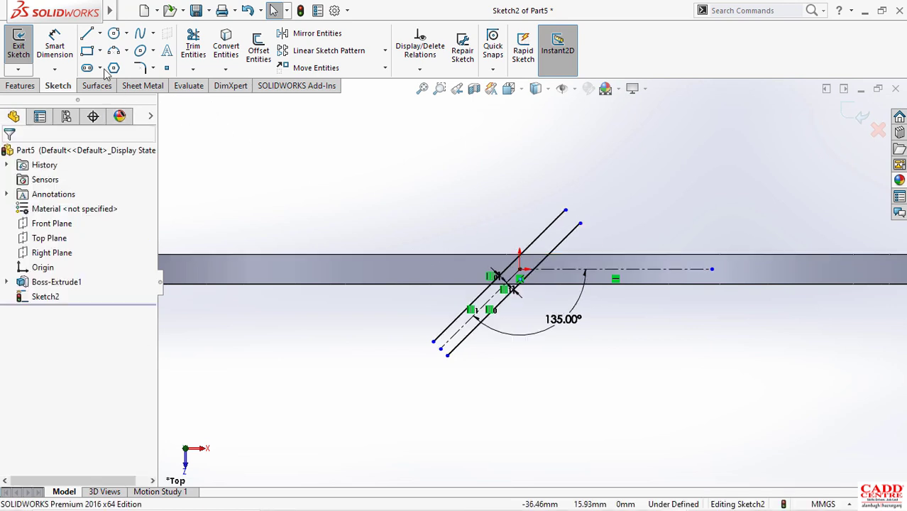
Close both ends of the slanted slot profile with short lines between the offset lines, and exit the sketch.
click(566, 210)
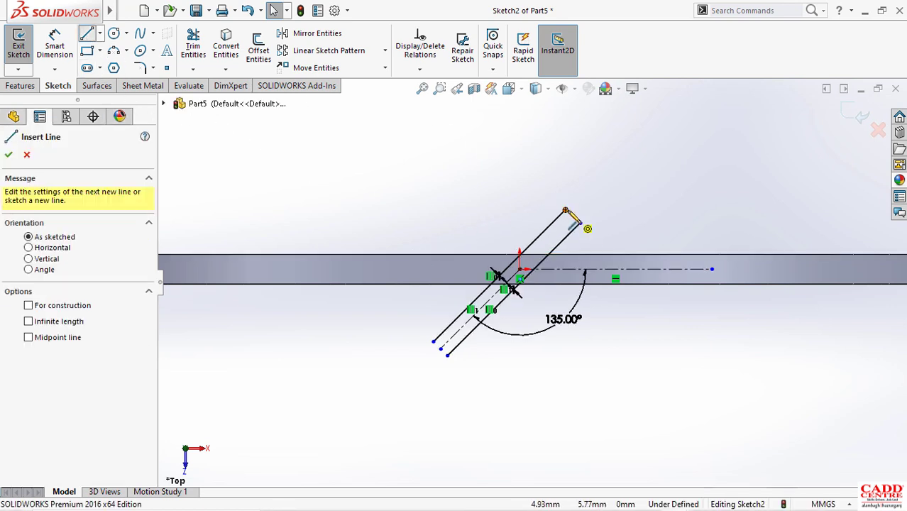
click(581, 224)
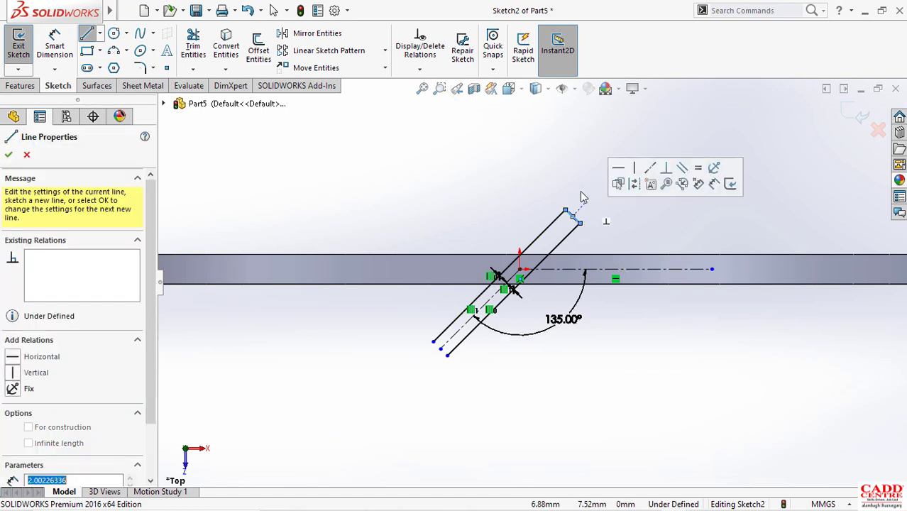
click(447, 355)
click(341, 319)
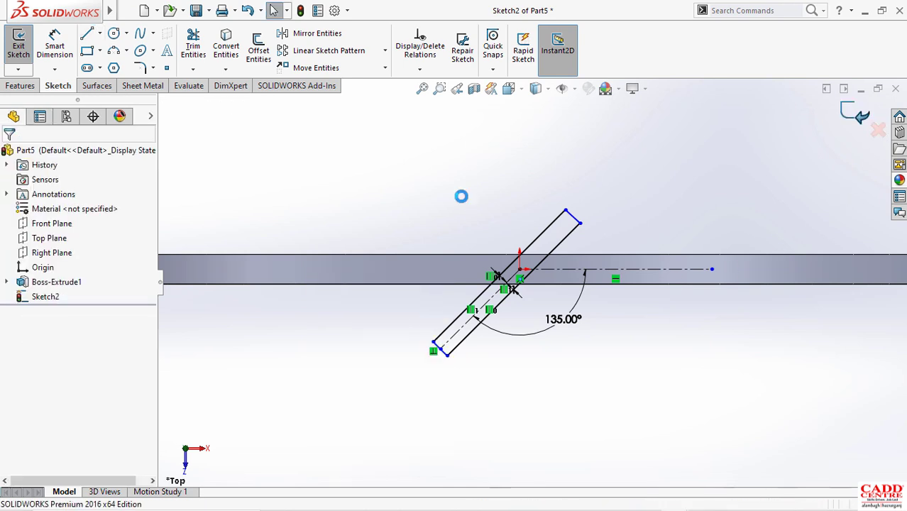
Extrude-cut the slanted profile blind from the sketch plane through one side of the ring to form the angled gap.
scroll(460, 208, up, 4)
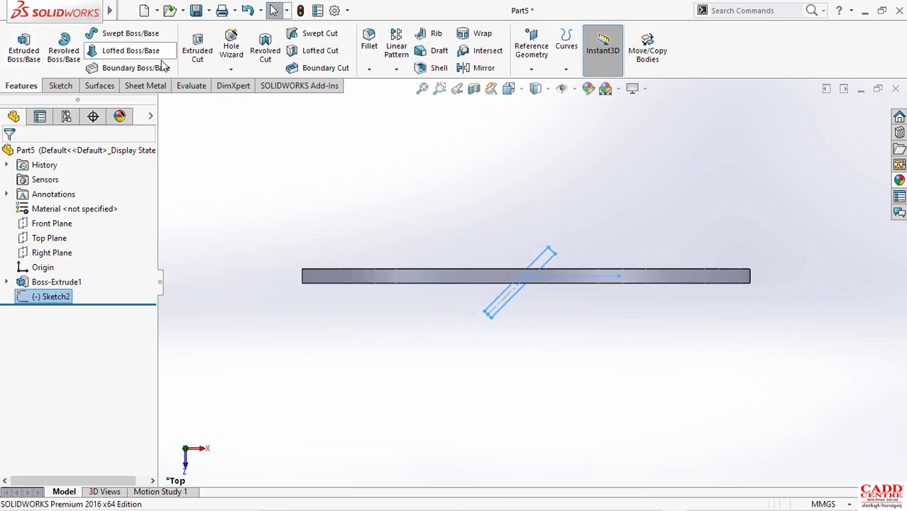
click(197, 50)
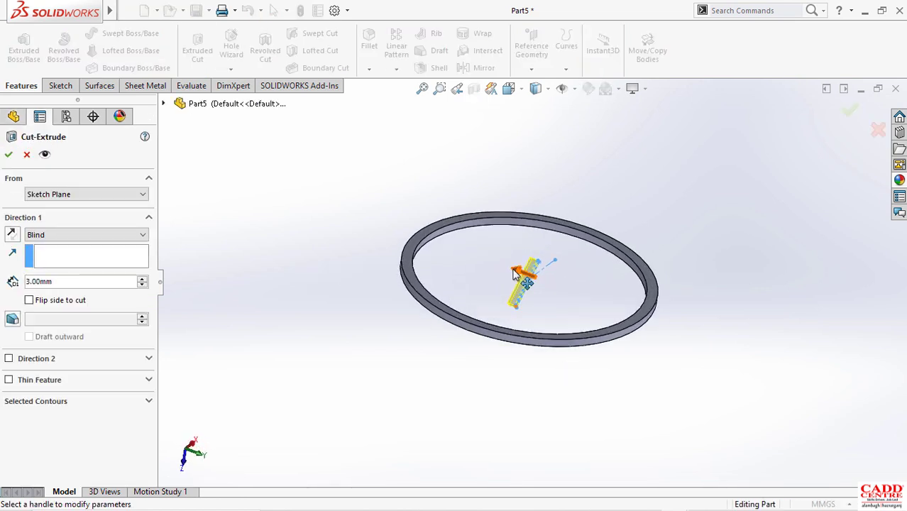
drag(516, 274, 346, 205)
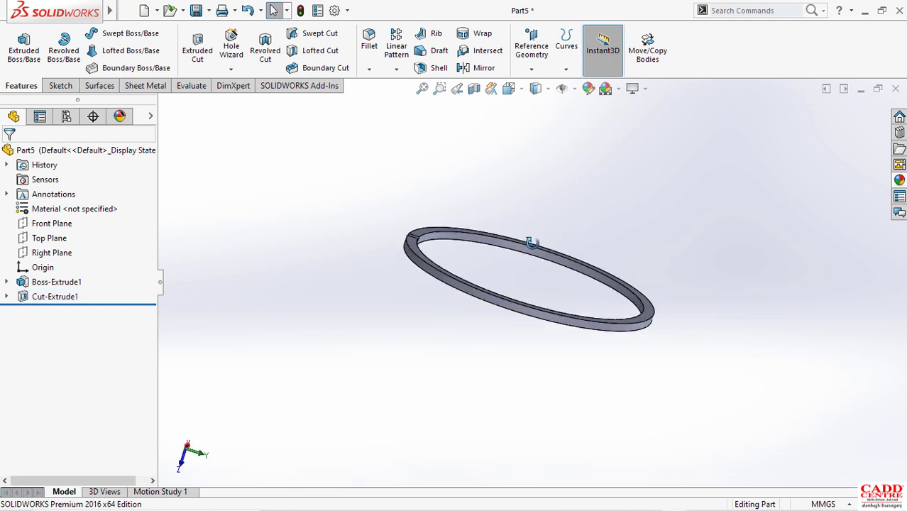
middle_drag(531, 243, 527, 322)
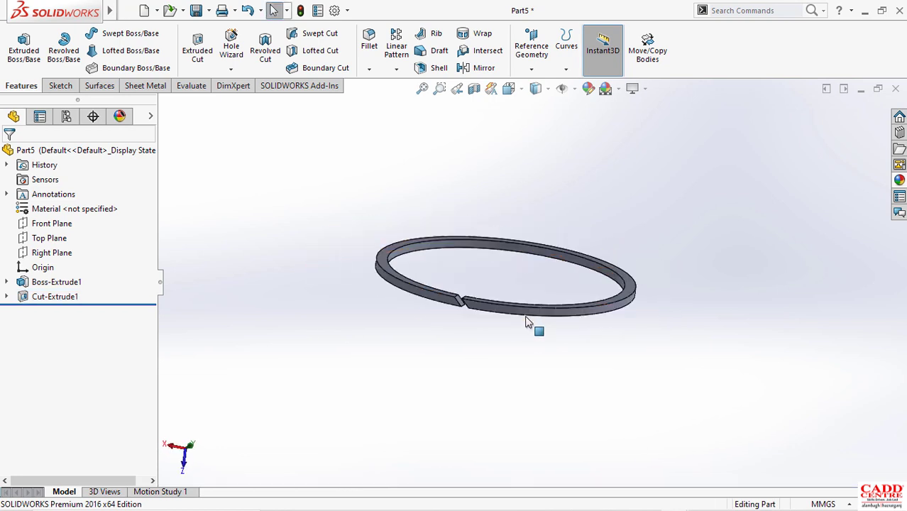
Apply the matte steel appearance to the piston ring.
click(899, 180)
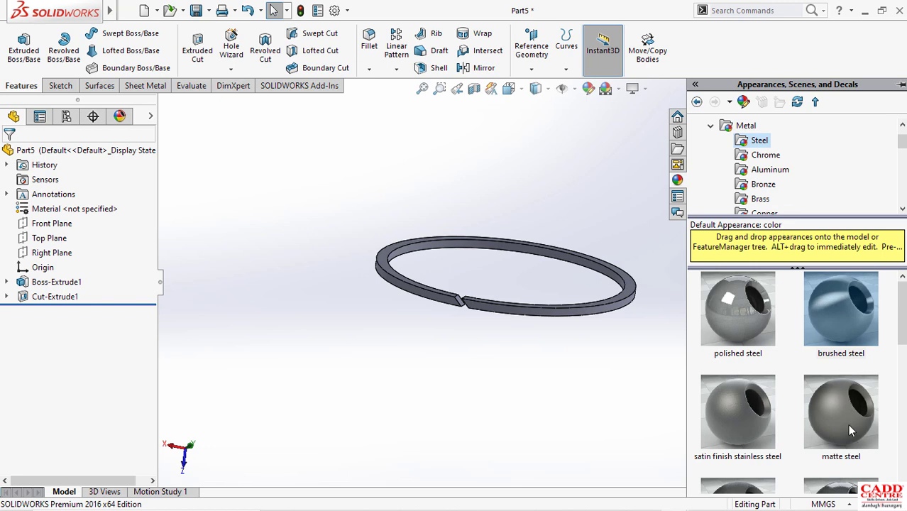
drag(847, 424, 589, 318)
click(589, 316)
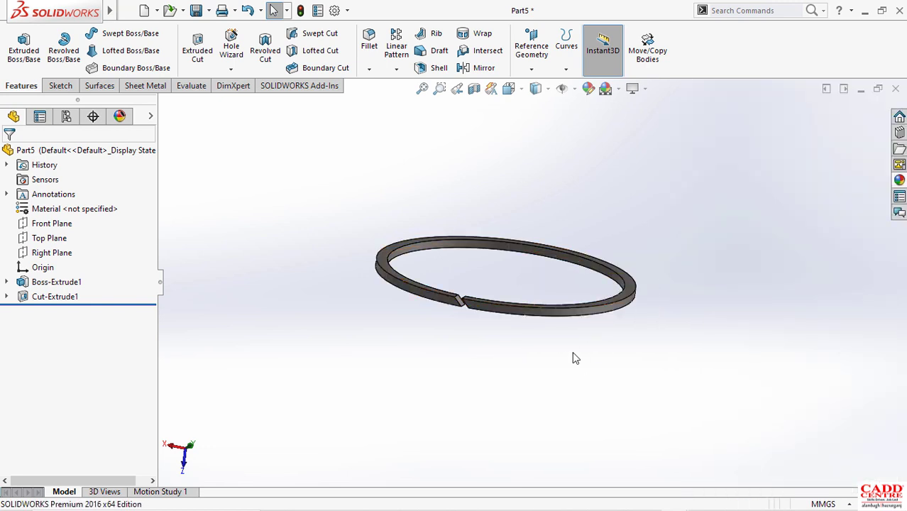
middle_drag(575, 359, 460, 348)
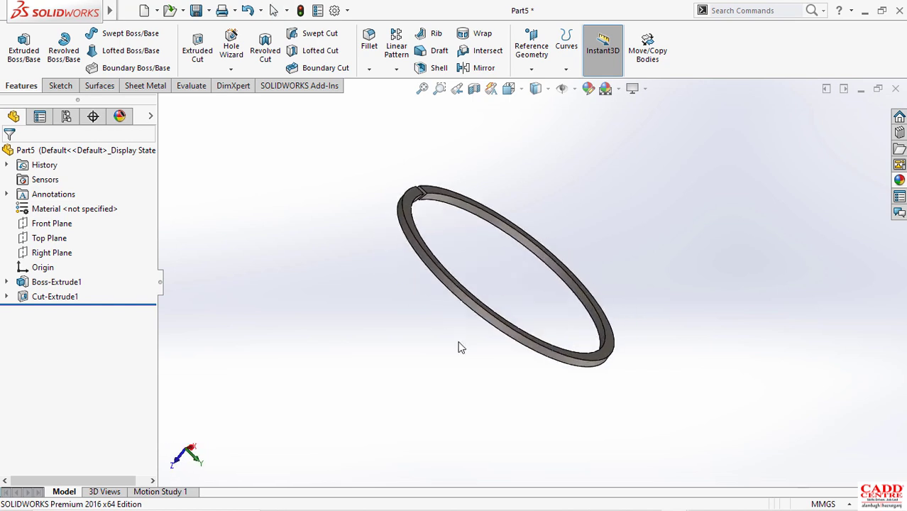
Minimize the ring part, and examine the piston pin plug's dimensions in the reference drawing in Photos.
click(862, 89)
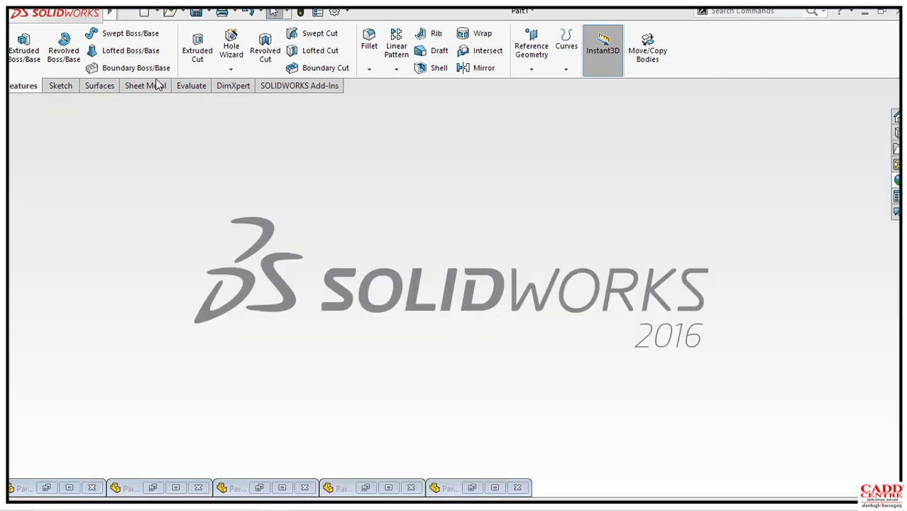
key(super+Tab)
click(374, 156)
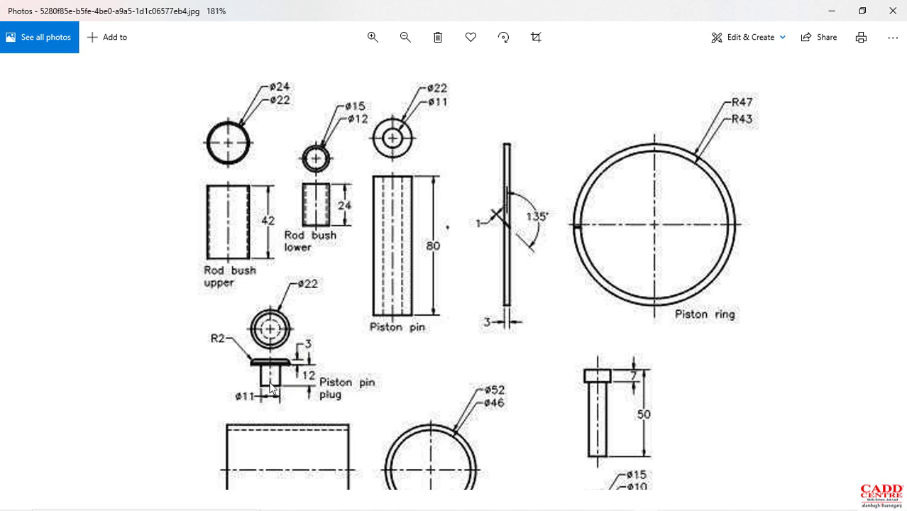
click(832, 11)
Create a new part and sketch a circle about 47 mm in diameter centred on the origin of the Front Plane.
click(143, 11)
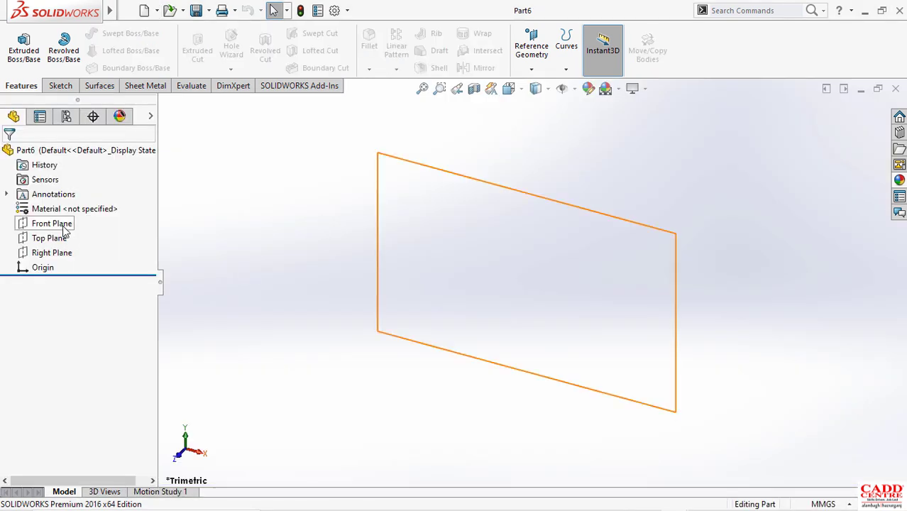
click(63, 227)
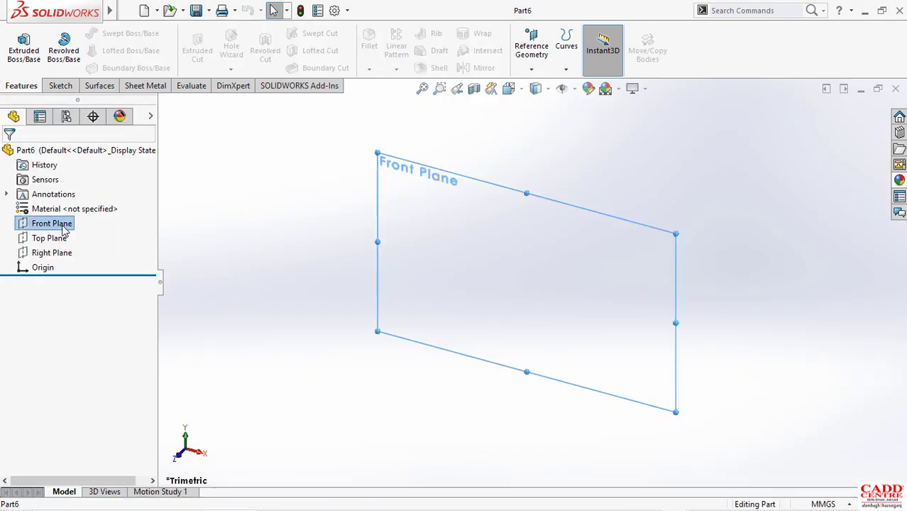
click(74, 206)
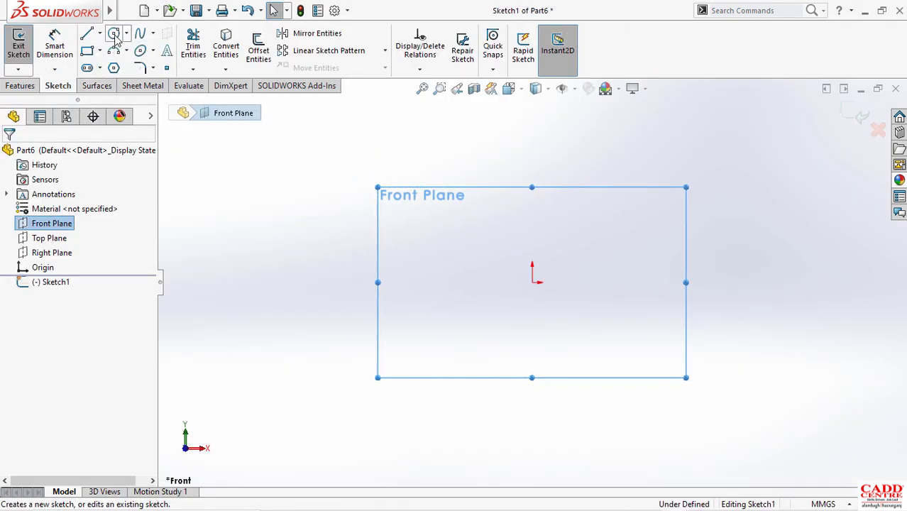
click(114, 34)
click(532, 283)
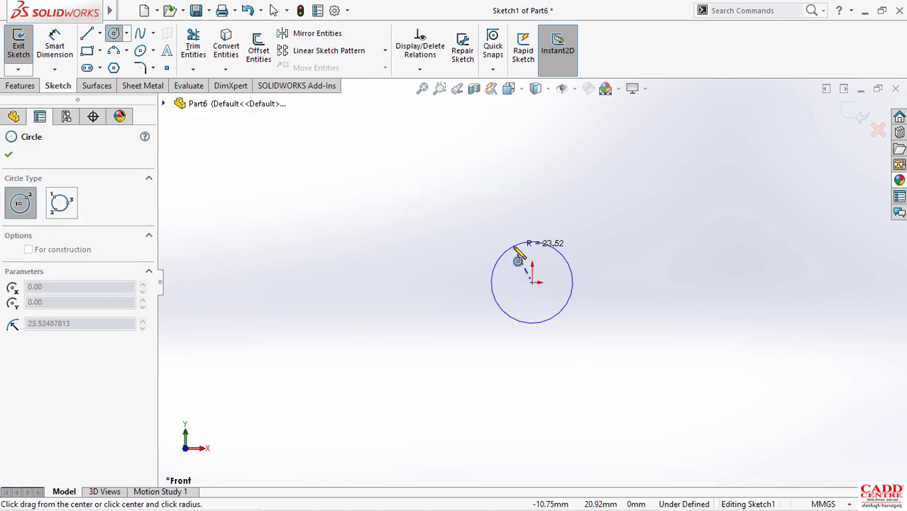
click(526, 244)
click(8, 155)
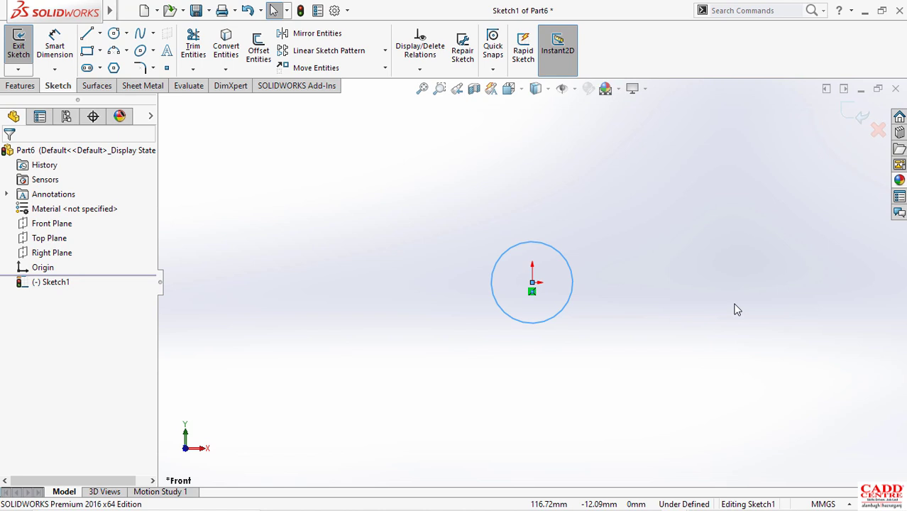
Dimension the circle's diameter and set it to 22 mm.
right_drag(697, 288, 699, 257)
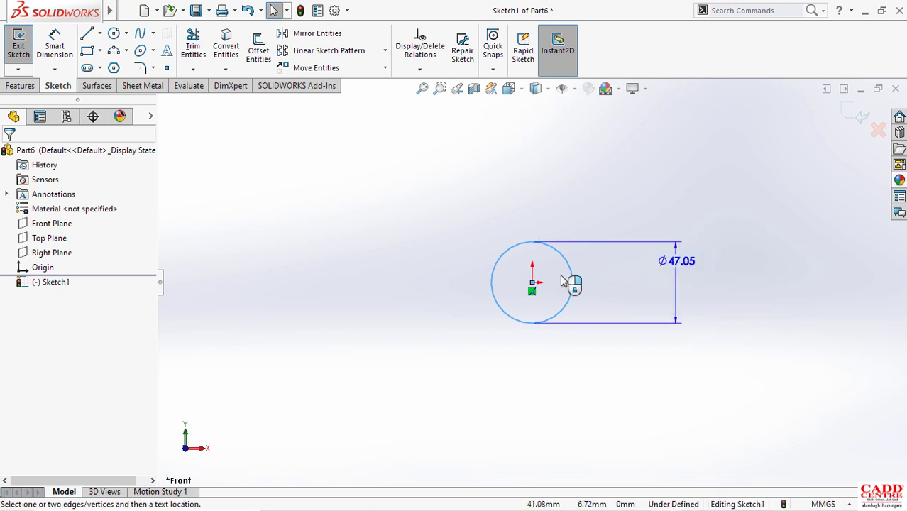
click(630, 280)
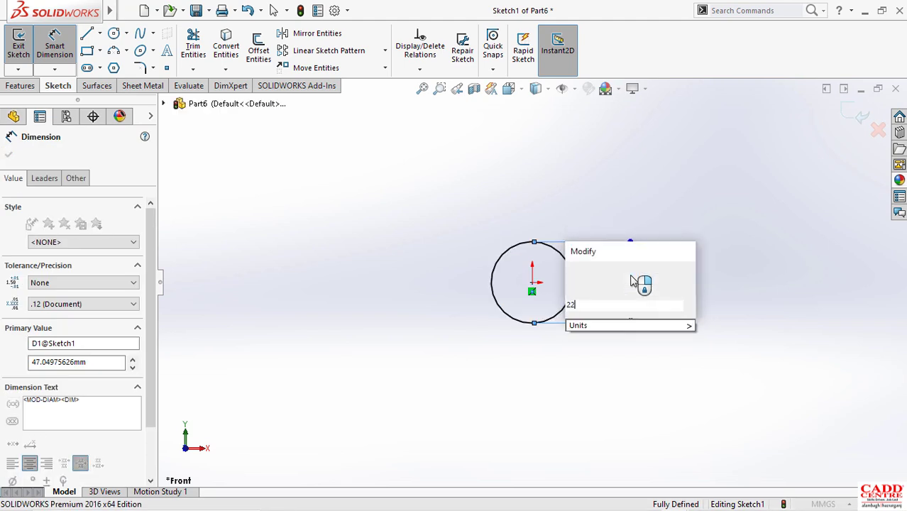
key(Return)
click(11, 158)
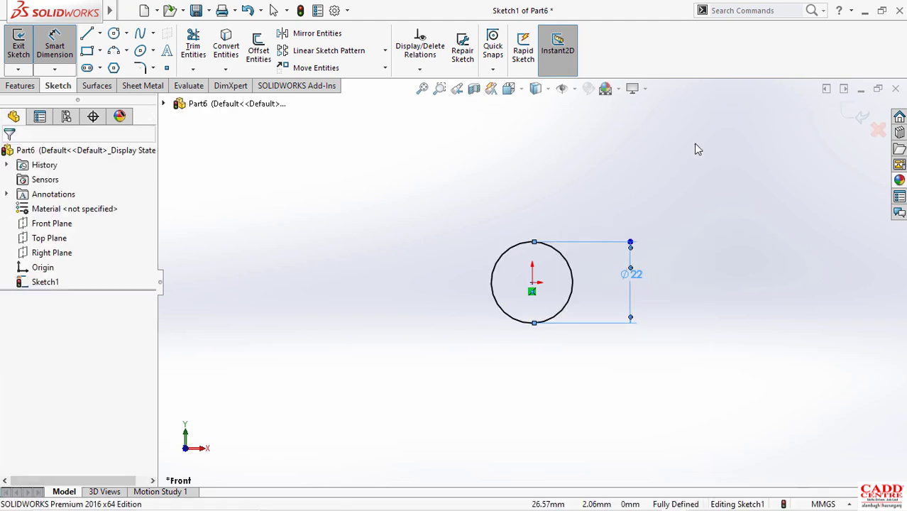
Finish the sketch and extrude the 22 mm circle to a blind depth of 3 mm.
click(857, 121)
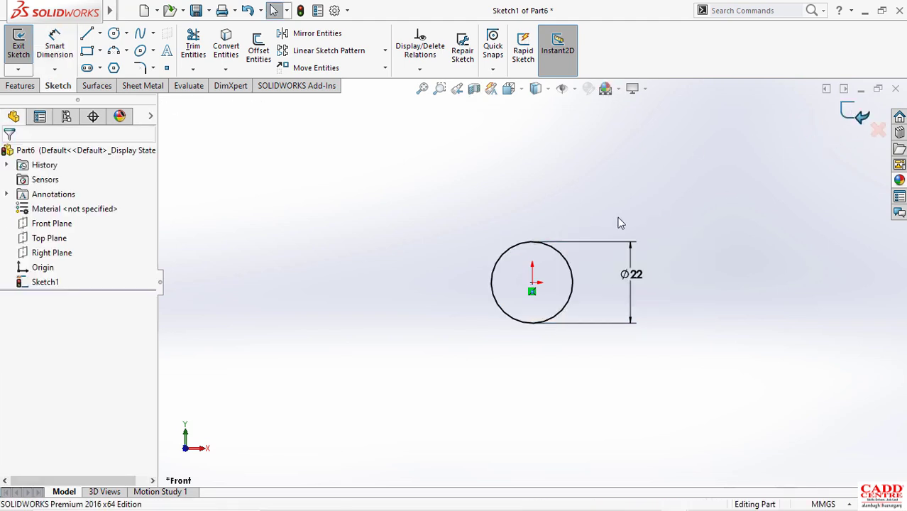
click(24, 47)
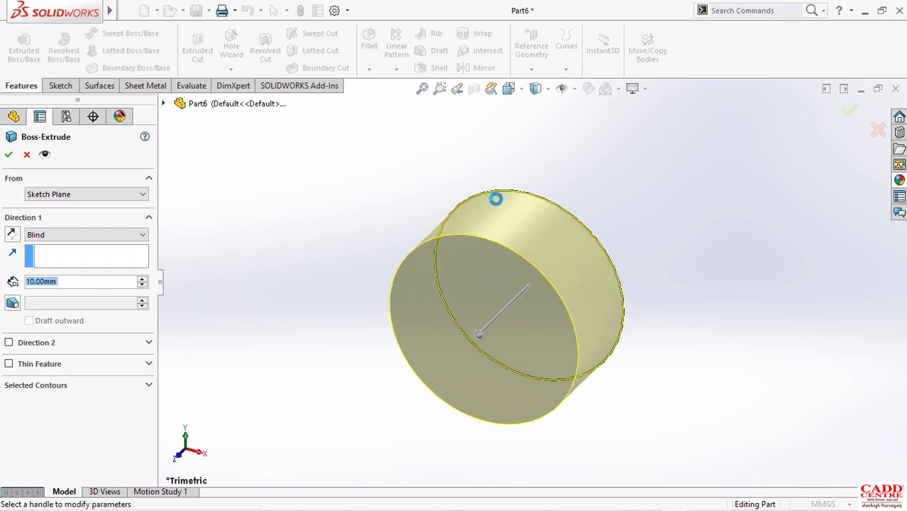
text(3)
key(Return)
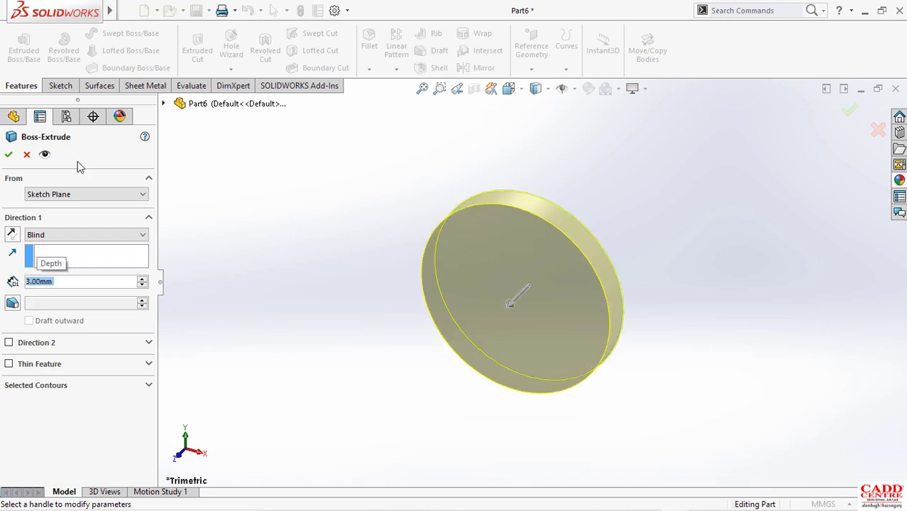
click(9, 154)
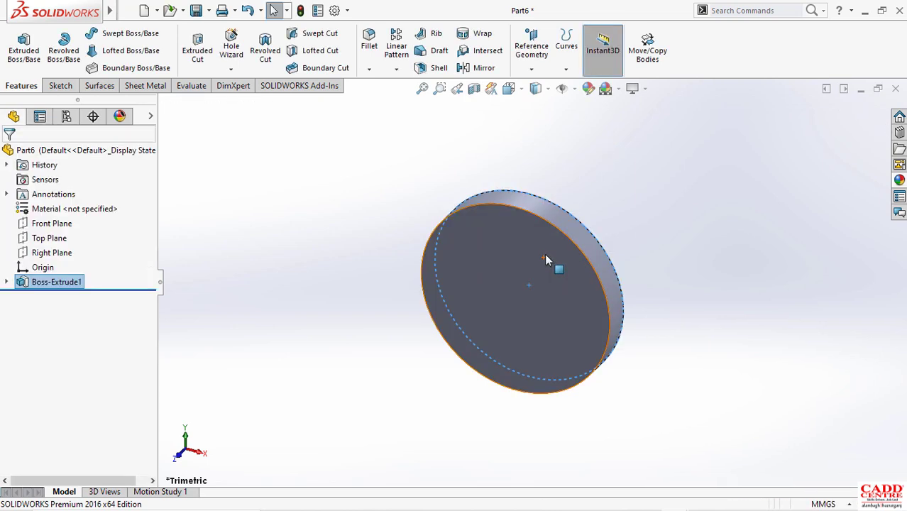
Start a sketch on the disc's back face and draw a circle about 11.4 mm in diameter centred on the origin.
middle_drag(545, 253, 509, 324)
click(532, 270)
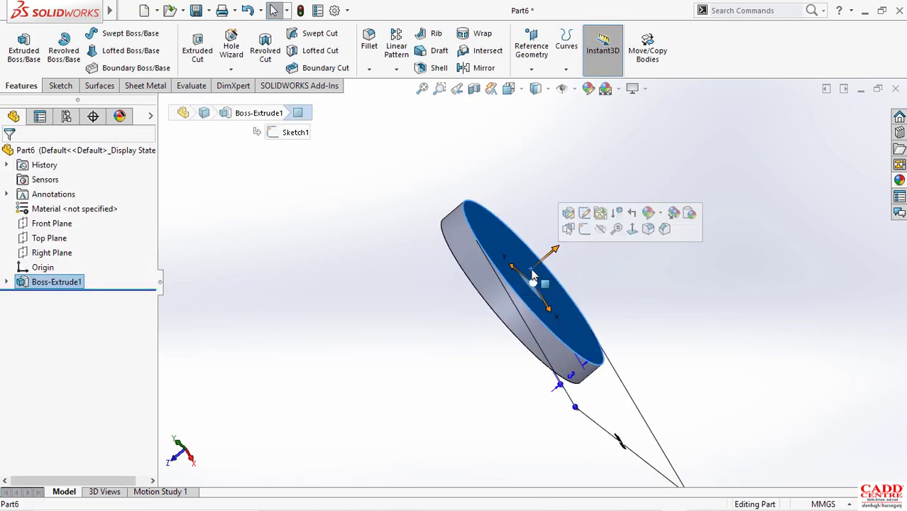
click(586, 231)
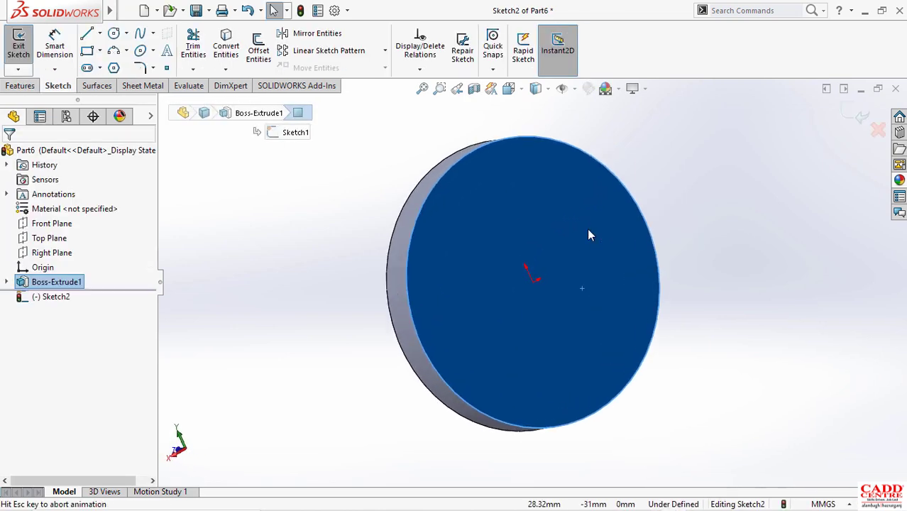
click(116, 37)
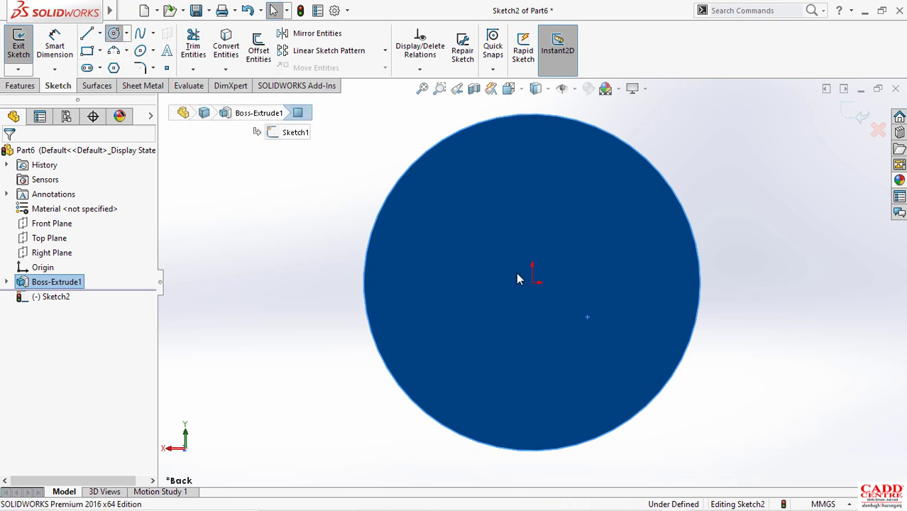
click(533, 281)
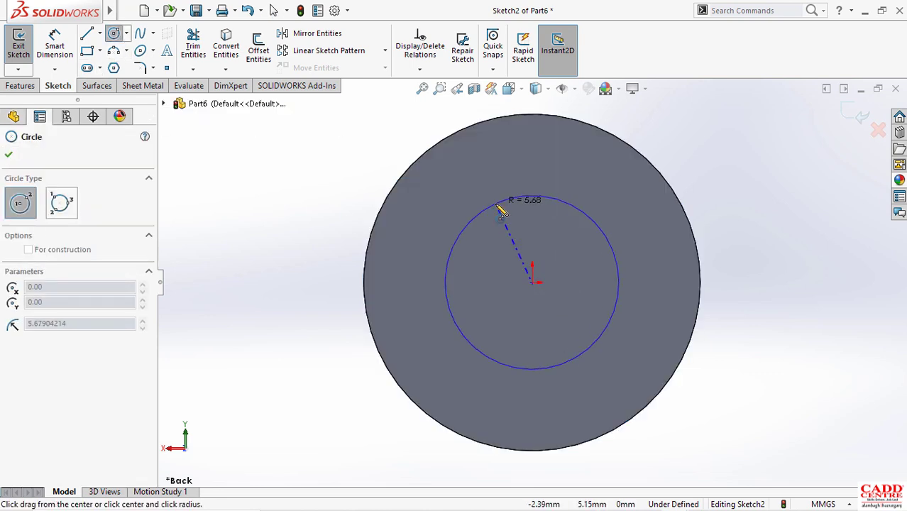
click(497, 205)
scroll(471, 258, up, 3)
click(7, 154)
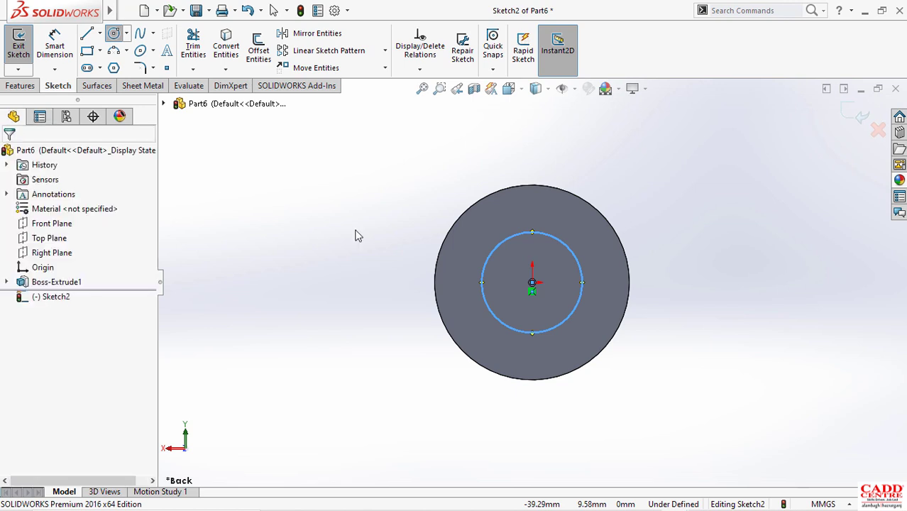
key(Escape)
Dimension the inner circle's diameter and set it to 11 mm.
right_drag(356, 263, 354, 203)
click(483, 283)
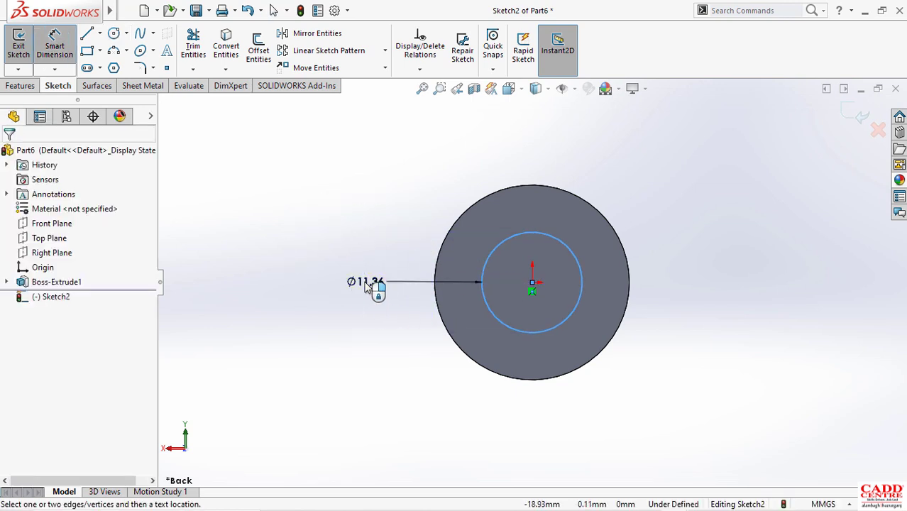
click(366, 285)
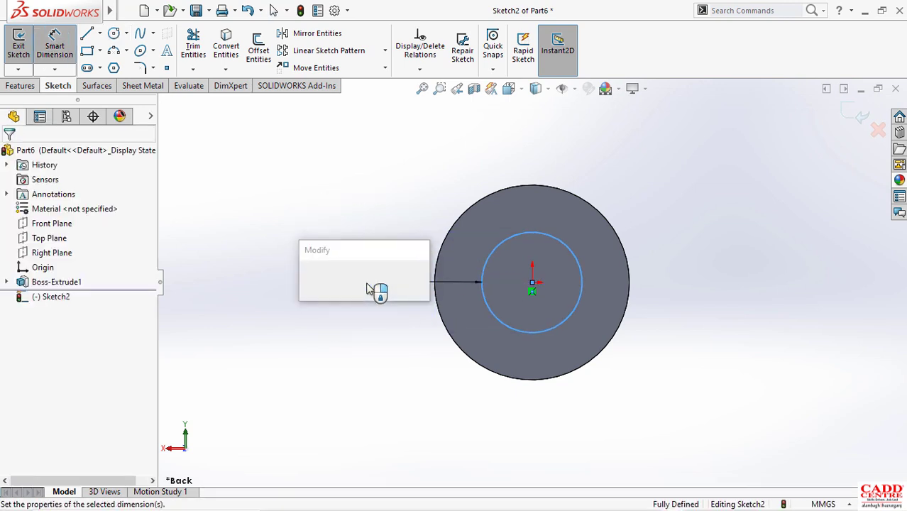
text(11)
key(Return)
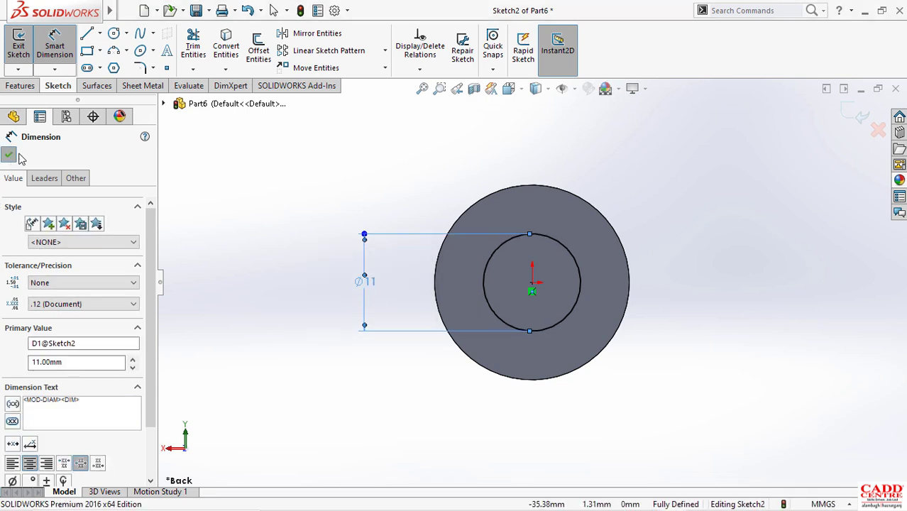
click(9, 154)
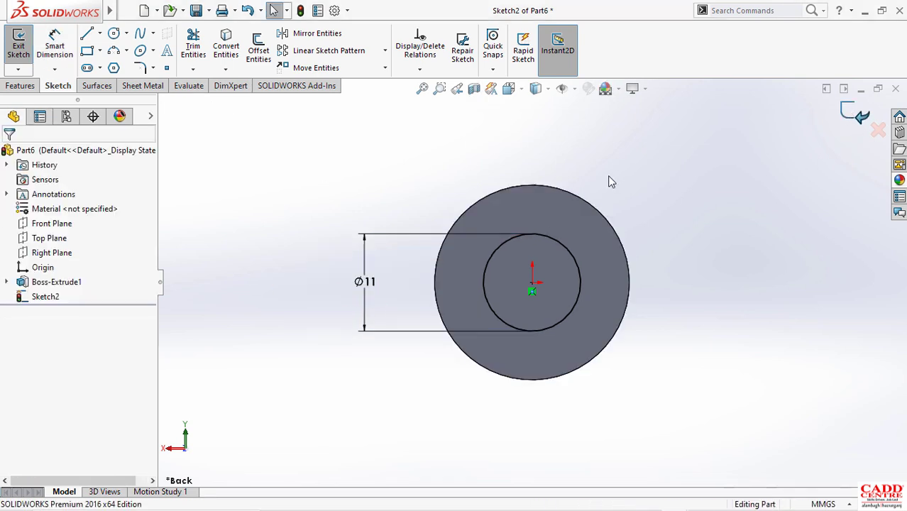
Extrude the 11 mm circle 12 mm outward from the disc's back face, merged with the disc.
click(24, 47)
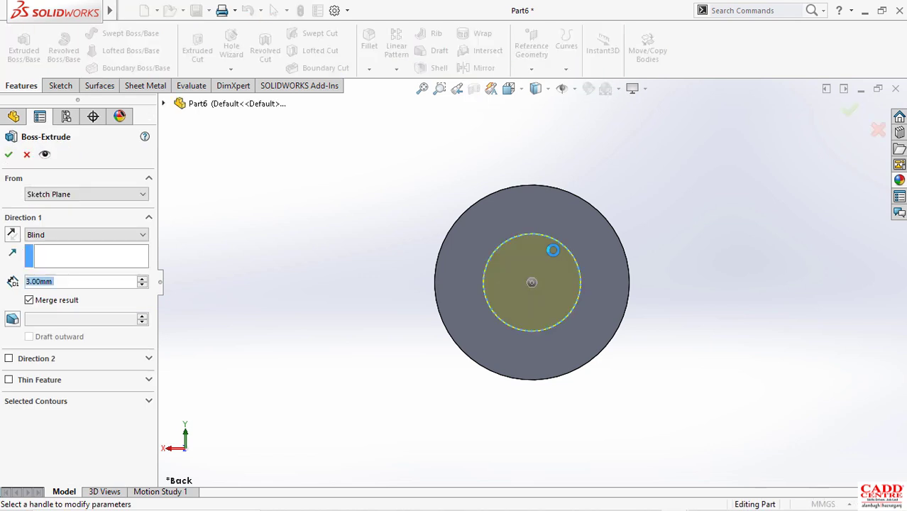
middle_drag(560, 259, 619, 292)
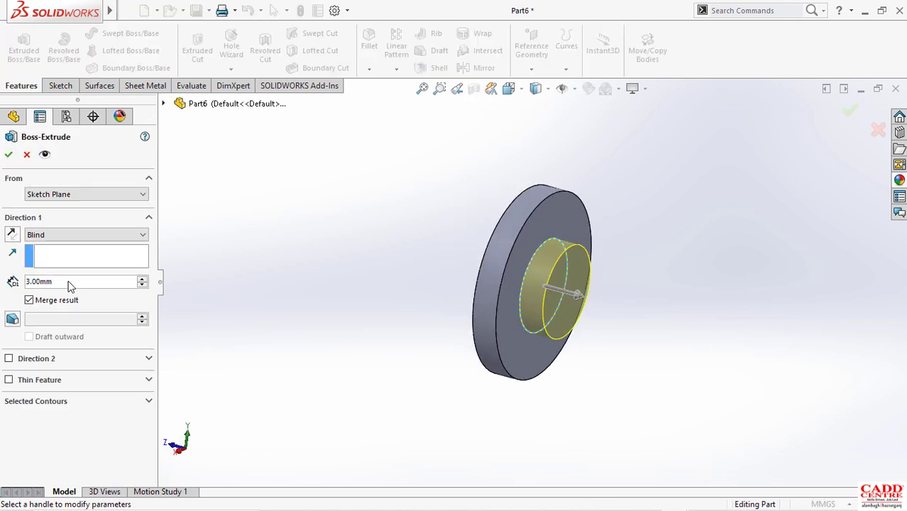
drag(55, 282, 3, 284)
text(12)
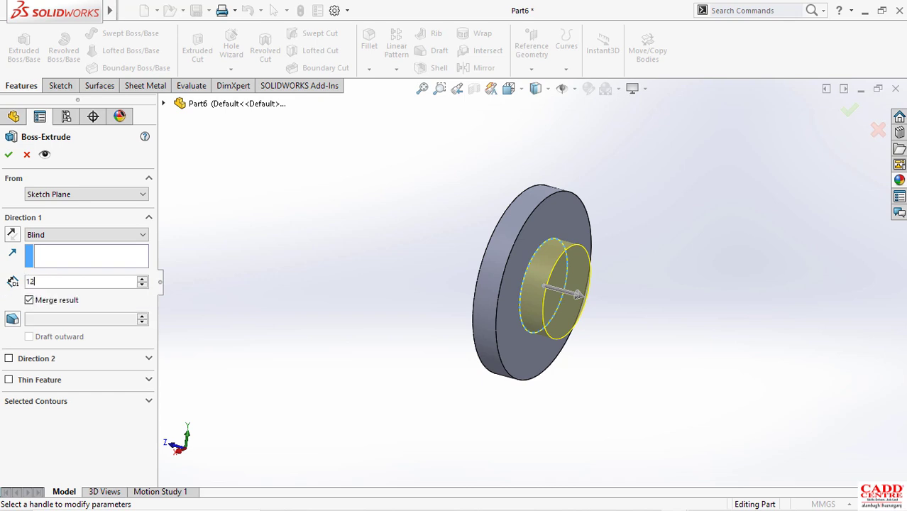
key(Return)
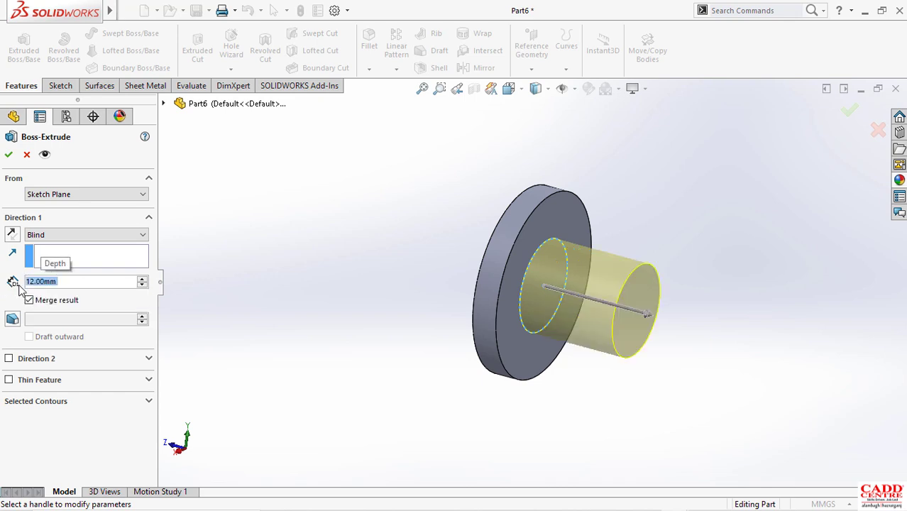
click(9, 155)
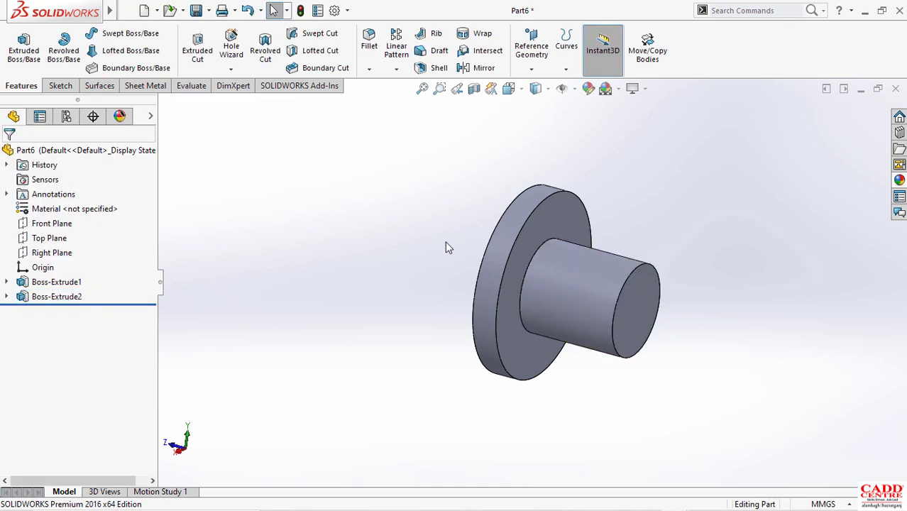
Fillet the edge of the disc's front face, opposite the cylindrical stem, with a 2 mm radius.
middle_drag(447, 246, 497, 247)
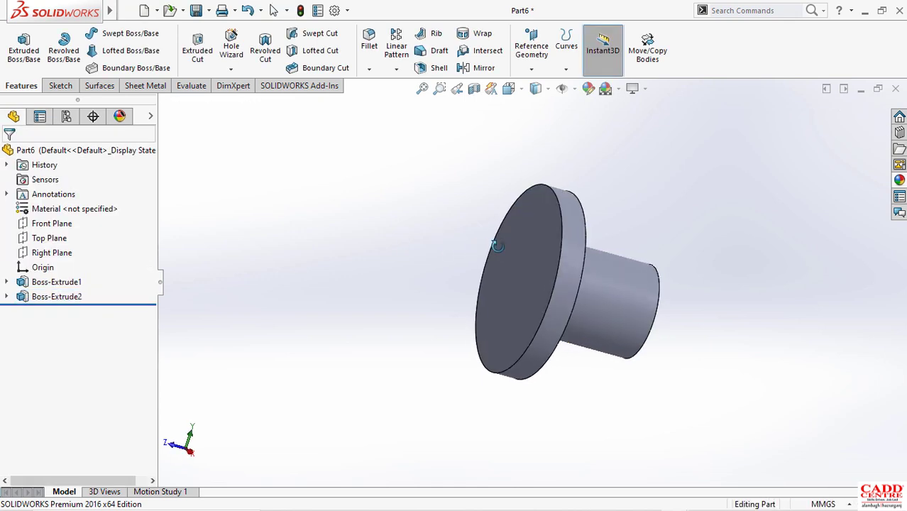
click(370, 68)
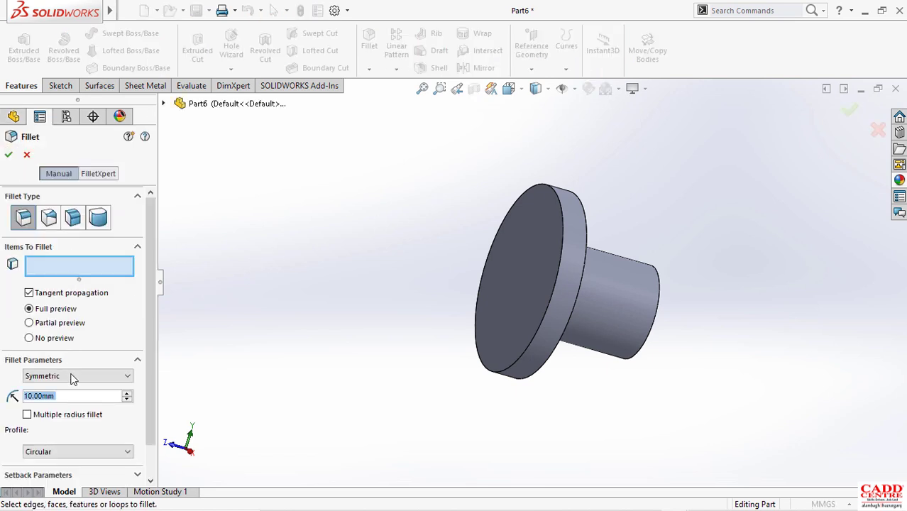
text(2)
key(Return)
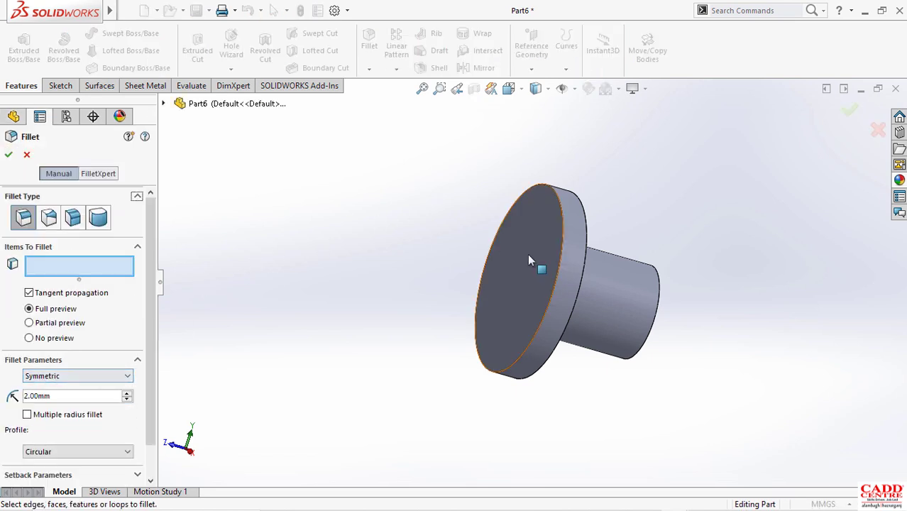
click(529, 257)
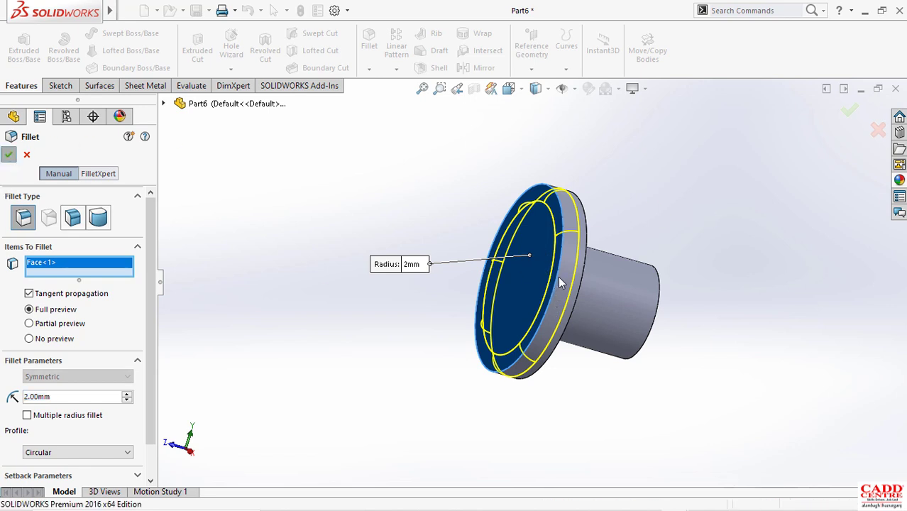
key(Return)
Apply the brushed zinc appearance to the whole plug part.
middle_drag(550, 294, 533, 326)
click(899, 180)
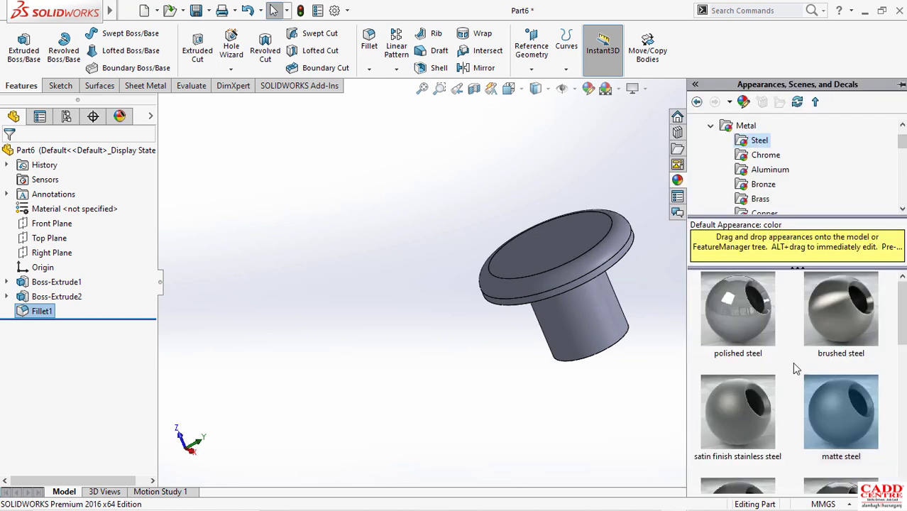
scroll(772, 187, down, 1)
click(759, 200)
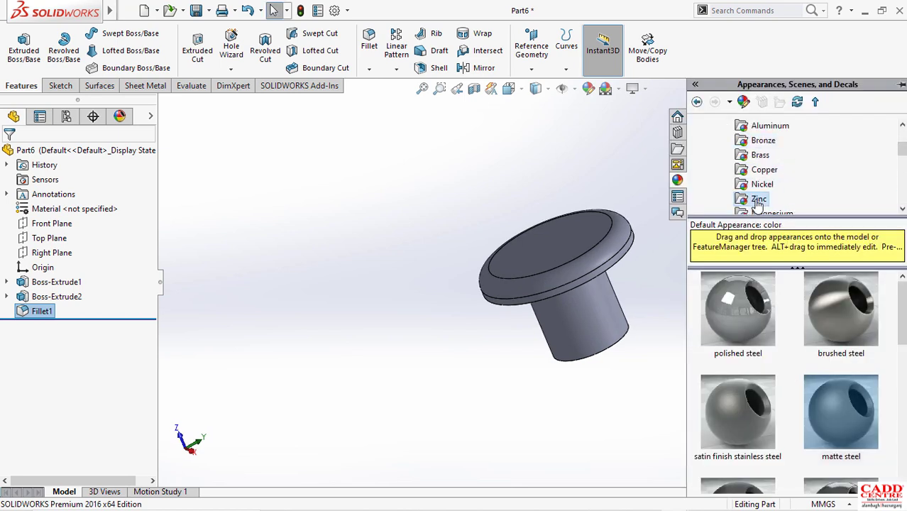
mouse_move(841, 327)
mouse_down()
mouse_move(577, 283)
mouse_move(590, 318)
mouse_up()
click(590, 318)
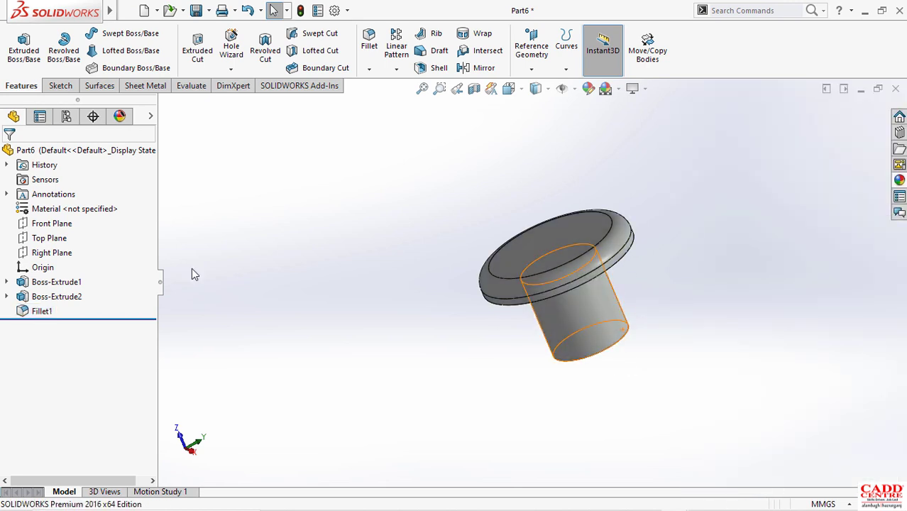
Edit the part's brushed zinc appearance and change its color to bright green.
click(121, 116)
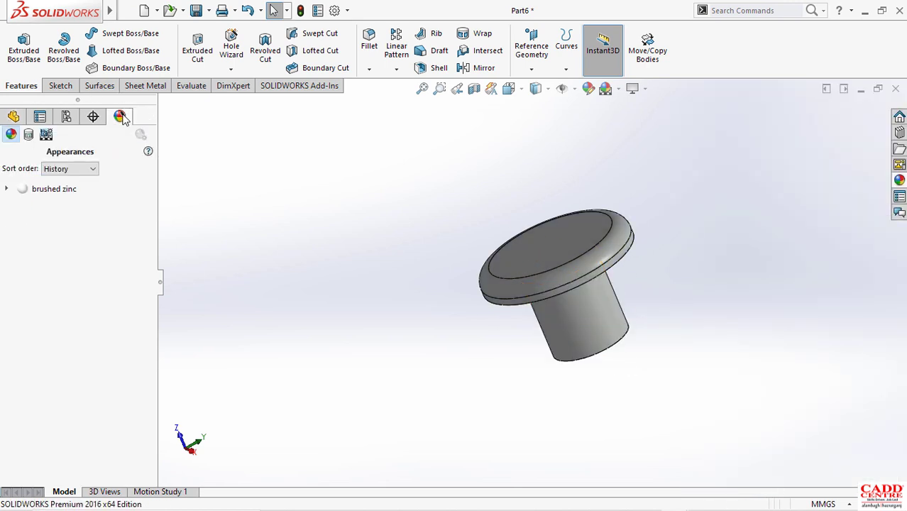
right_click(53, 189)
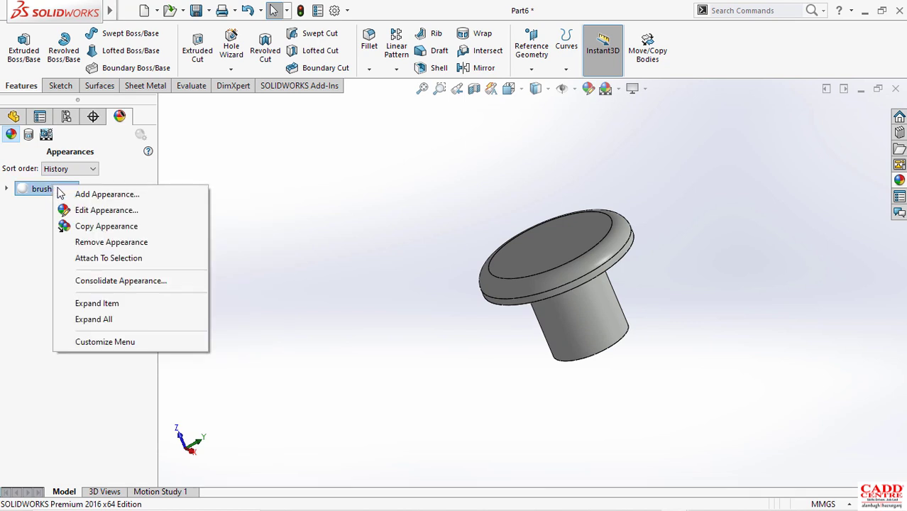
click(99, 210)
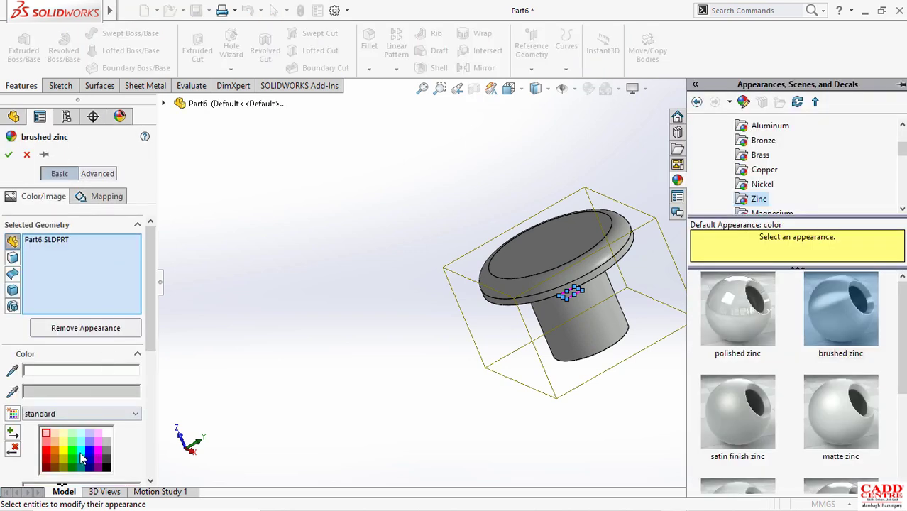
click(75, 459)
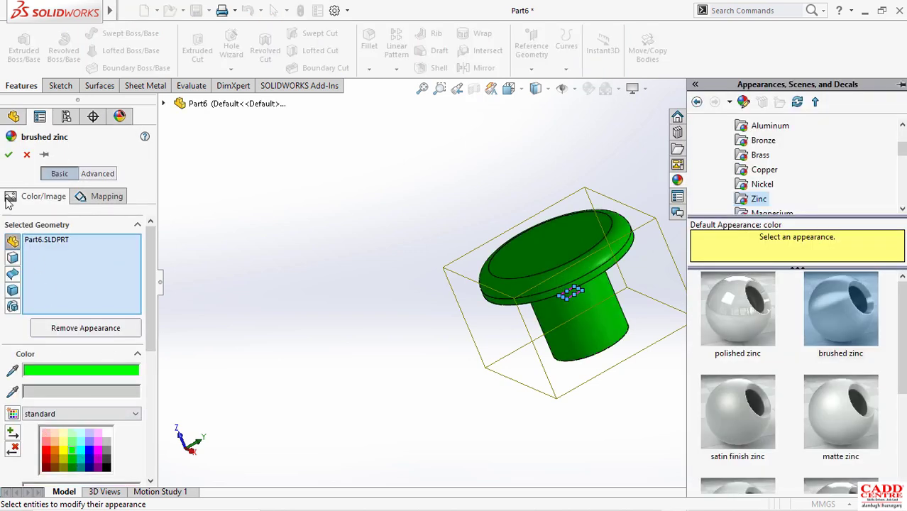
click(9, 155)
middle_drag(496, 216, 529, 241)
scroll(619, 321, down, 3)
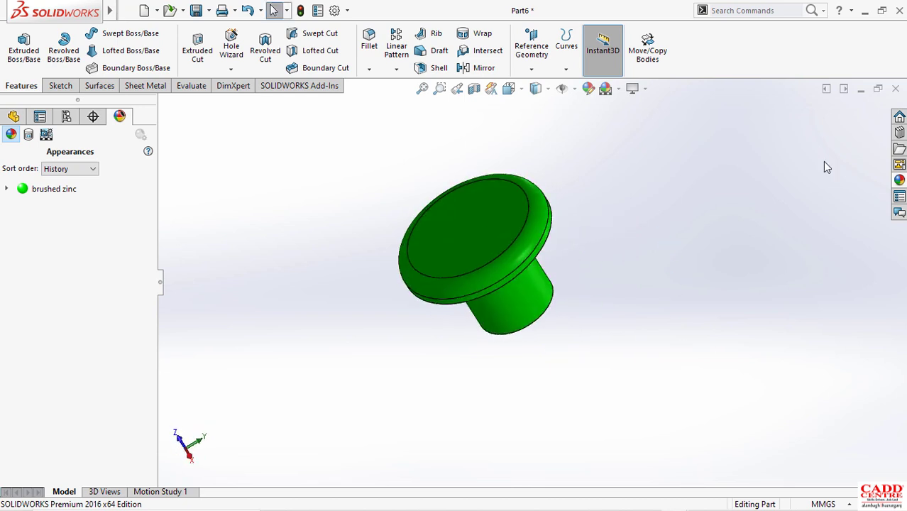
Minimize the piston pin plug part, create a new part and start a sketch on its Front Plane.
click(861, 88)
click(156, 9)
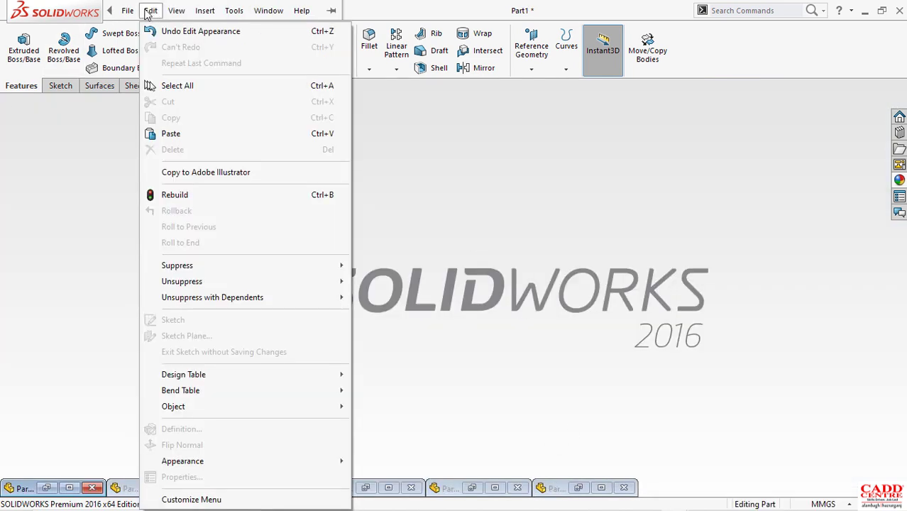
click(391, 163)
click(143, 10)
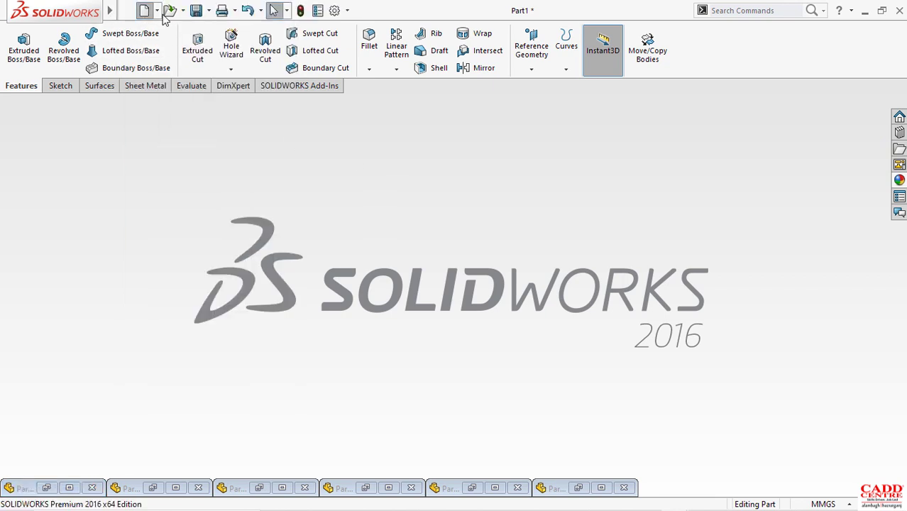
double_click(332, 239)
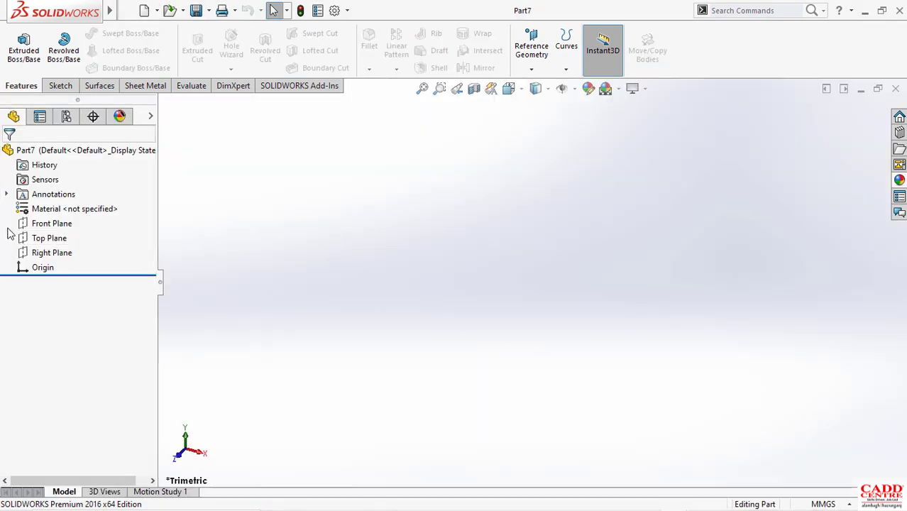
click(43, 224)
click(49, 208)
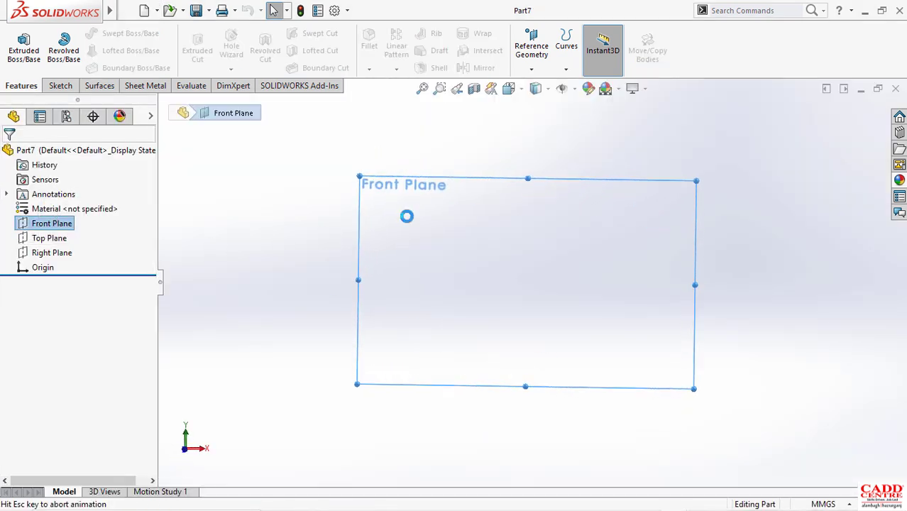
Switch to the reference drawing image in Photos and examine the master rod bearing's diameters and length.
key(super+Tab)
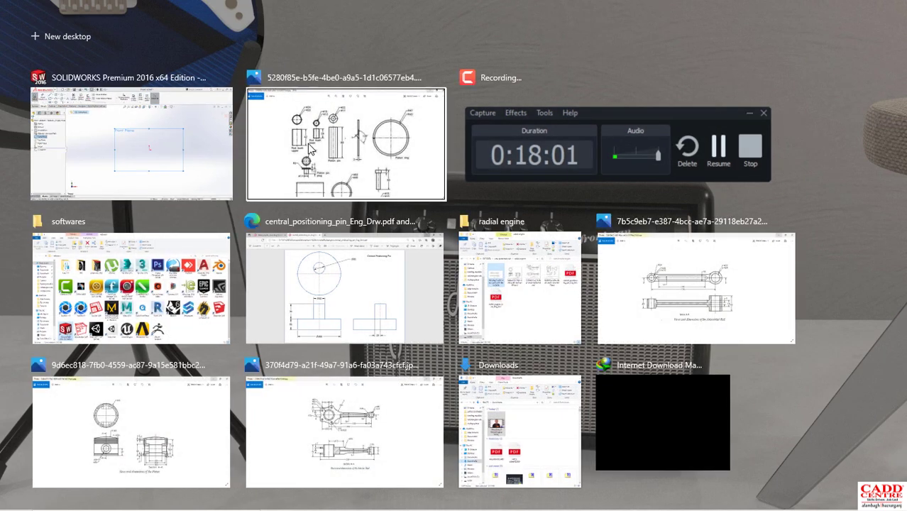
click(335, 176)
scroll(332, 375, down, 1)
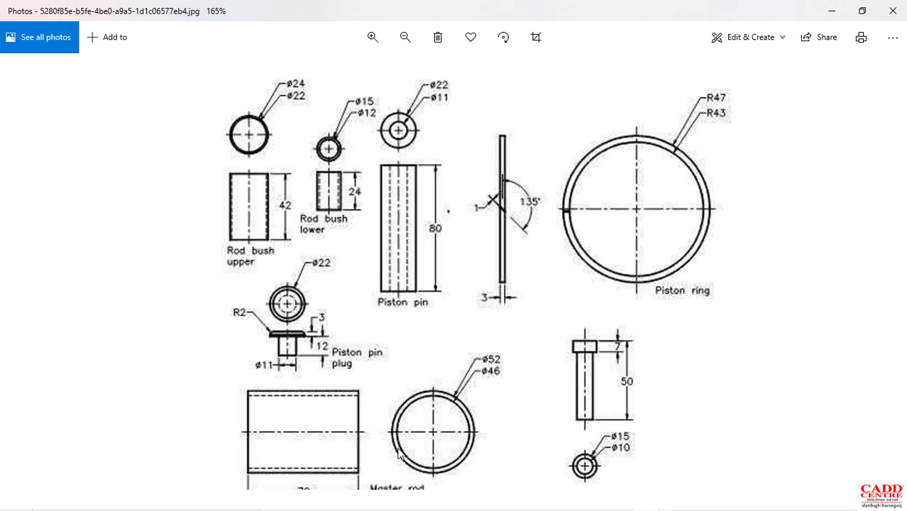
scroll(409, 458, down, 1)
scroll(411, 442, up, 1)
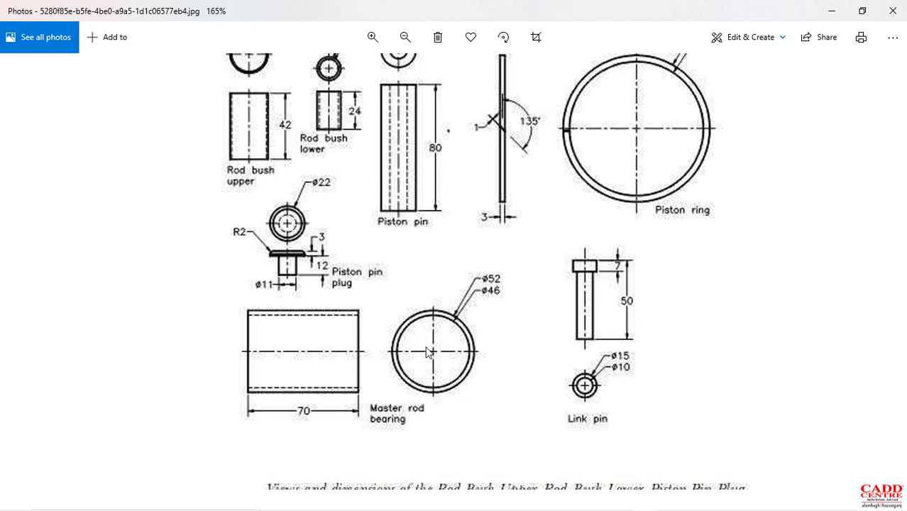
scroll(415, 368, down, 4)
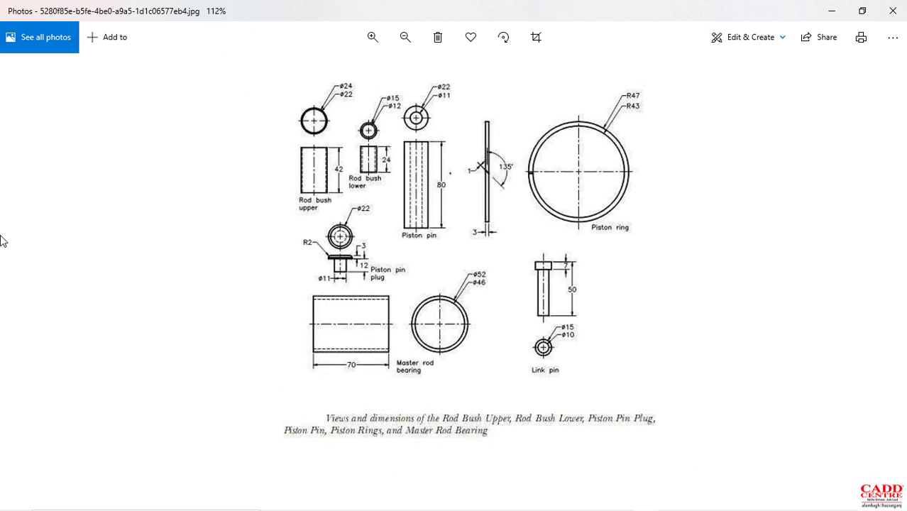
click(832, 10)
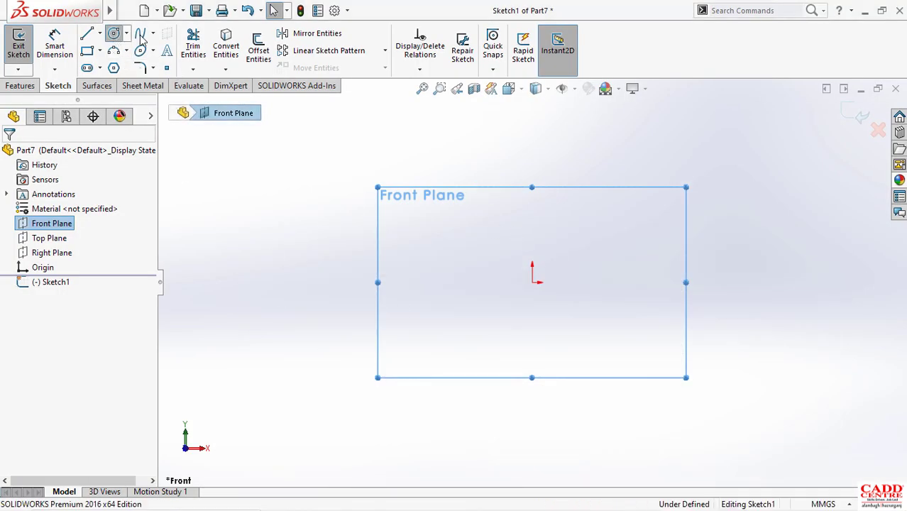
Sketch two concentric circles centred on the origin, with radii of about 61 mm and 48 mm.
click(532, 283)
click(478, 194)
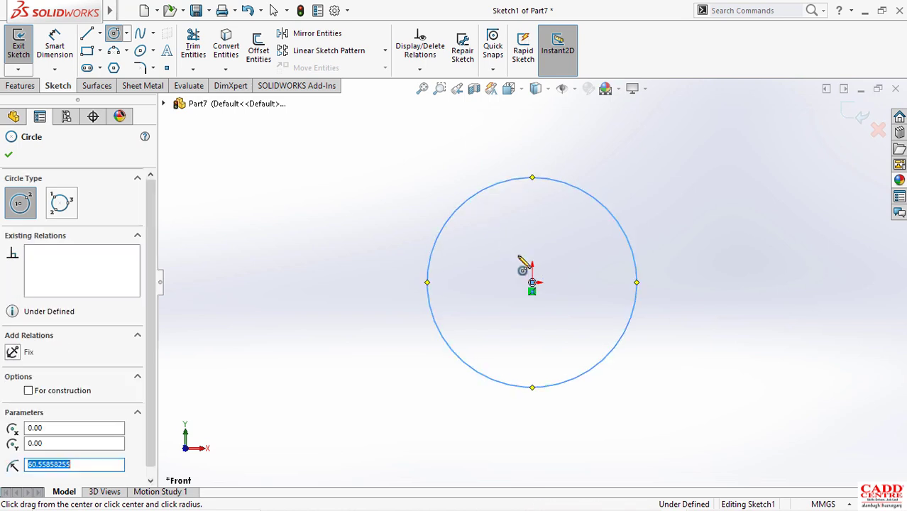
click(532, 283)
click(492, 210)
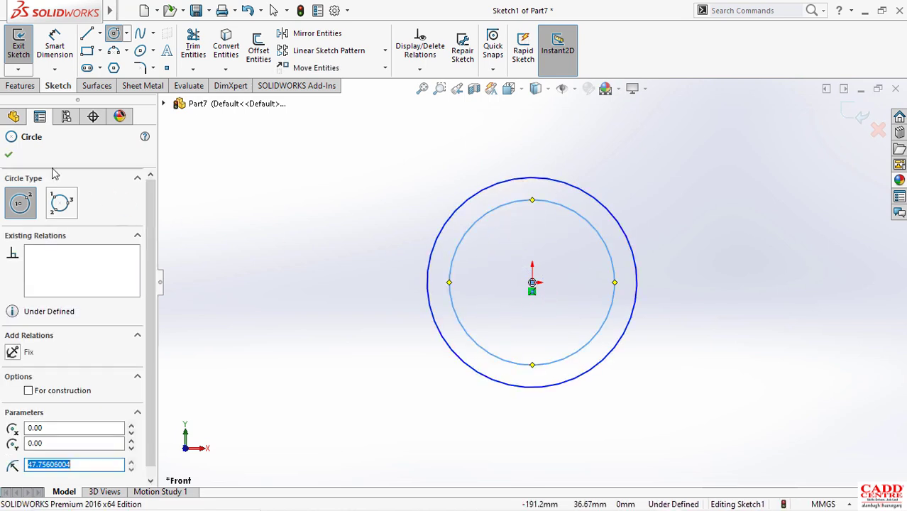
click(11, 159)
Dimension the inner circle's diameter as 46 mm and the outer circle's diameter as 52 mm.
right_drag(692, 186, 698, 155)
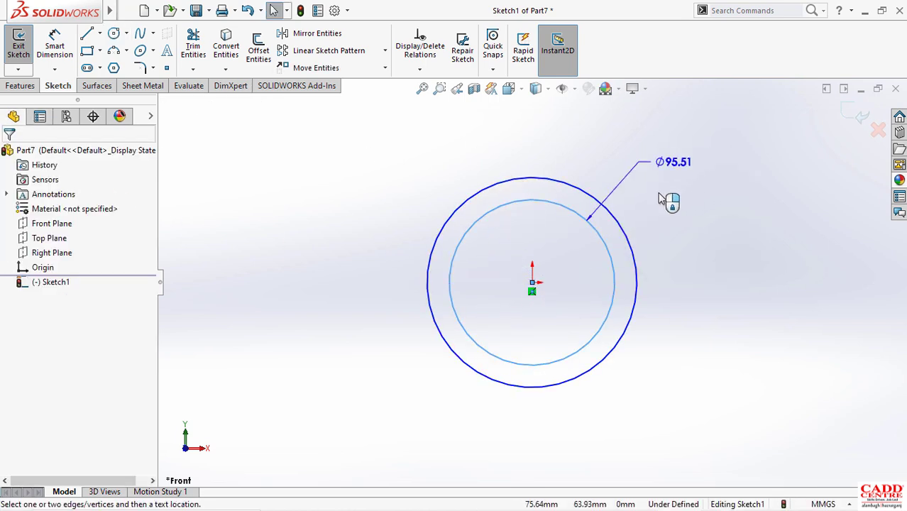
click(677, 223)
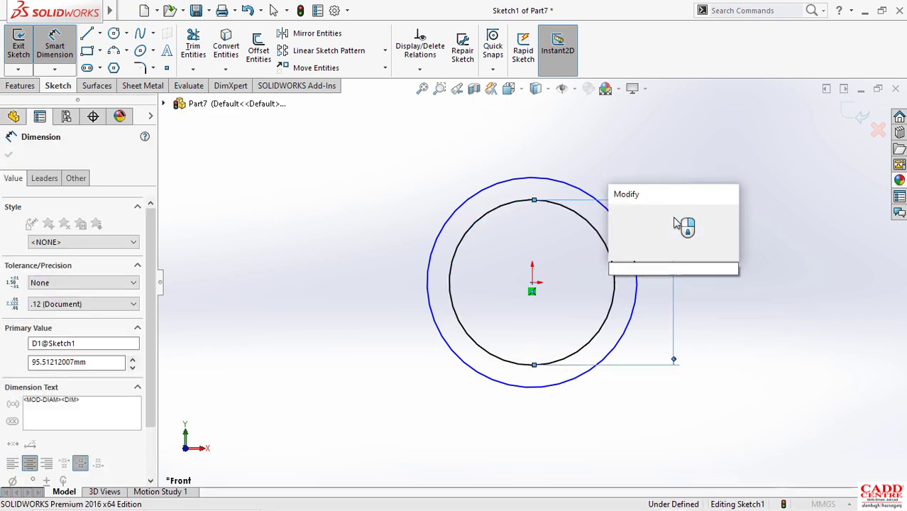
text(46)
key(Return)
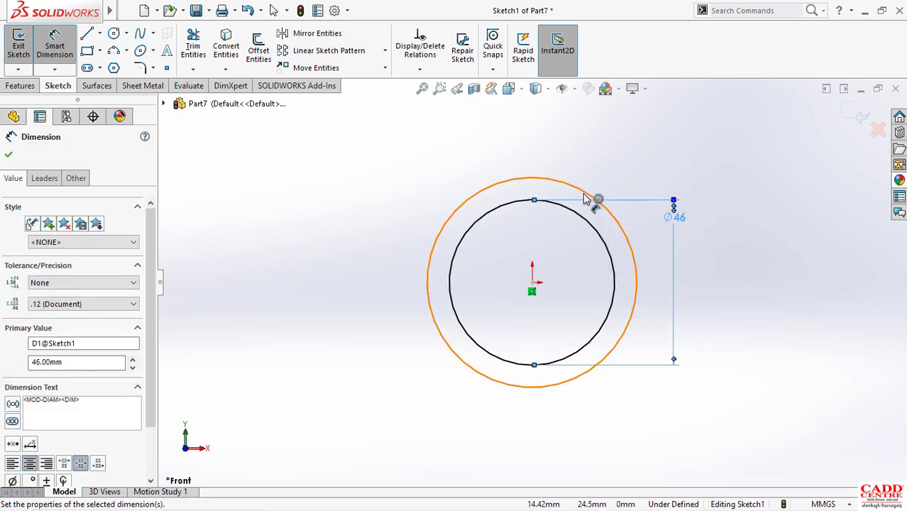
click(617, 201)
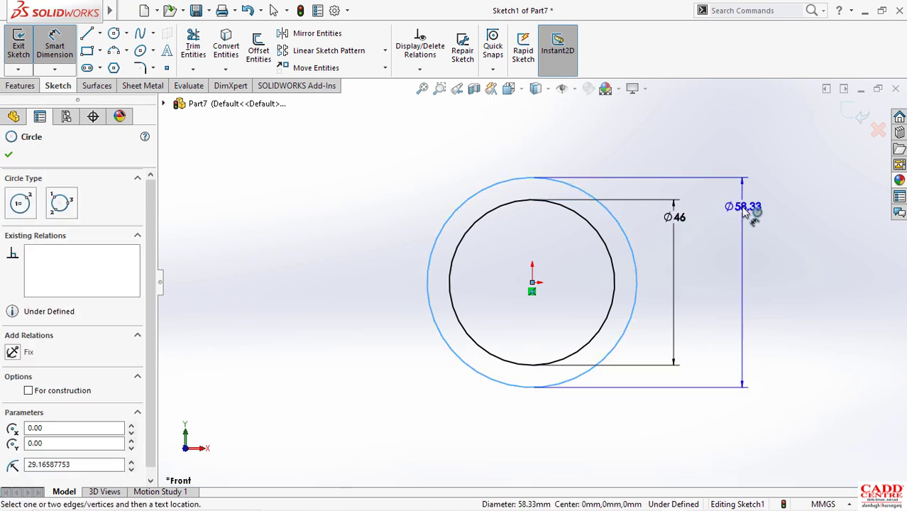
click(744, 213)
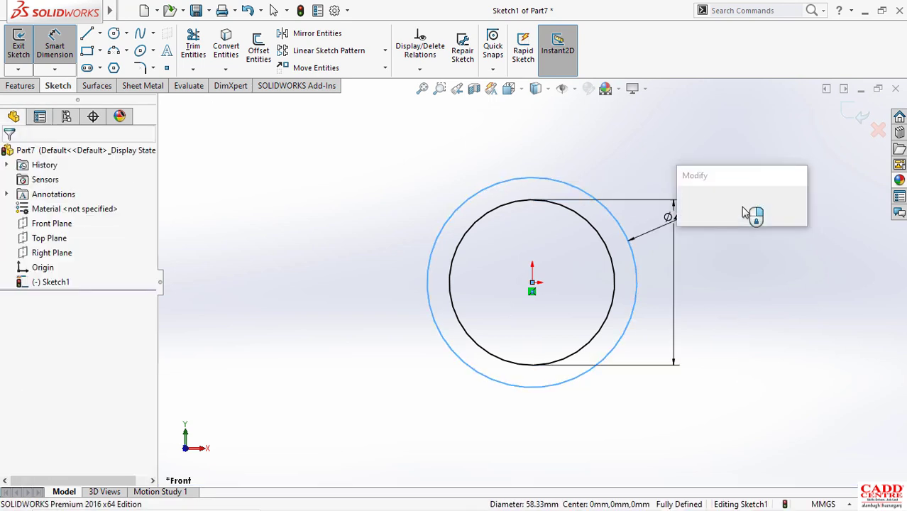
text(52)
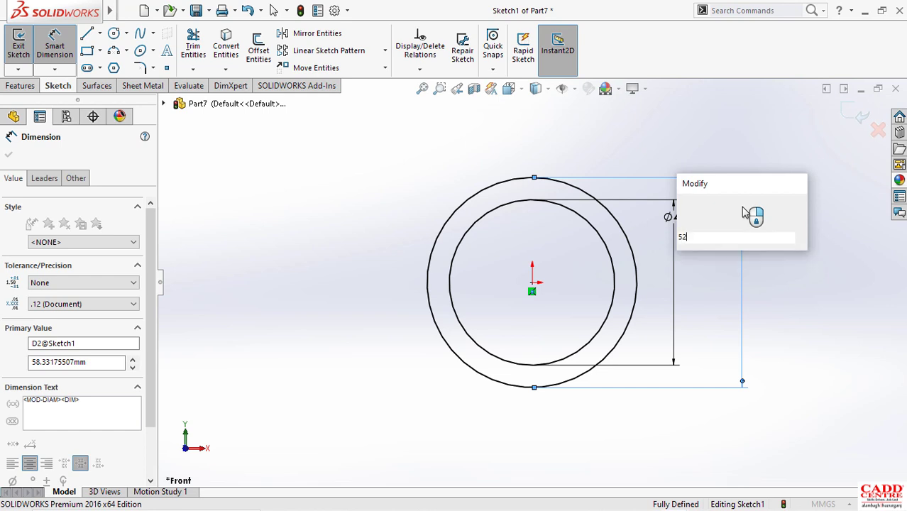
key(Return)
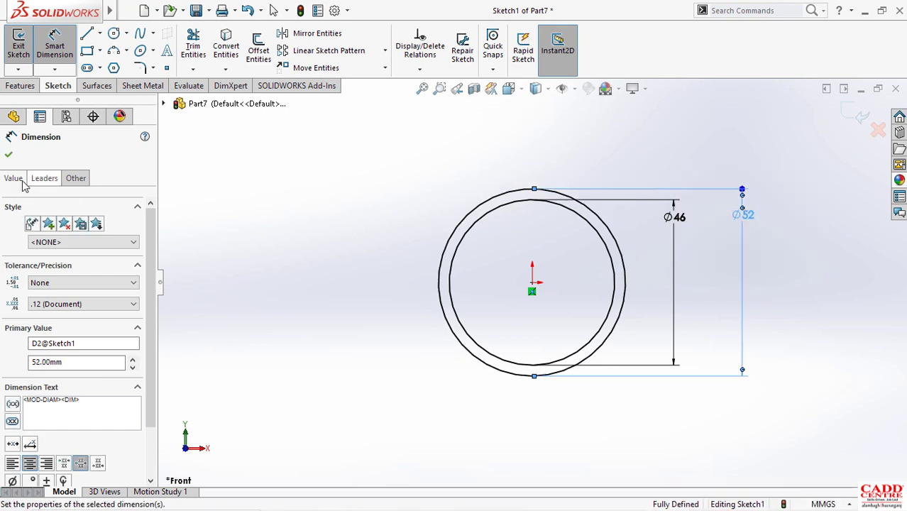
click(8, 157)
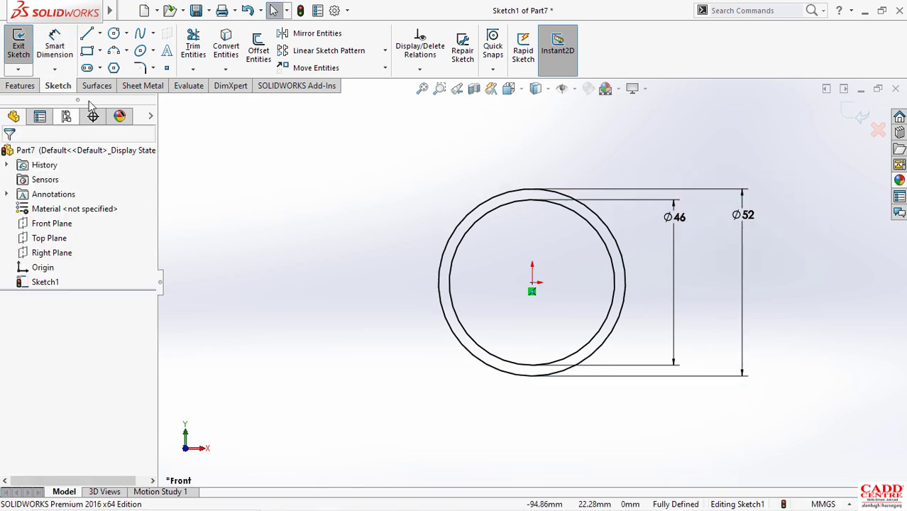
Extrude the ring profile 70 mm from the sketch plane using the Mid Plane end condition.
click(17, 86)
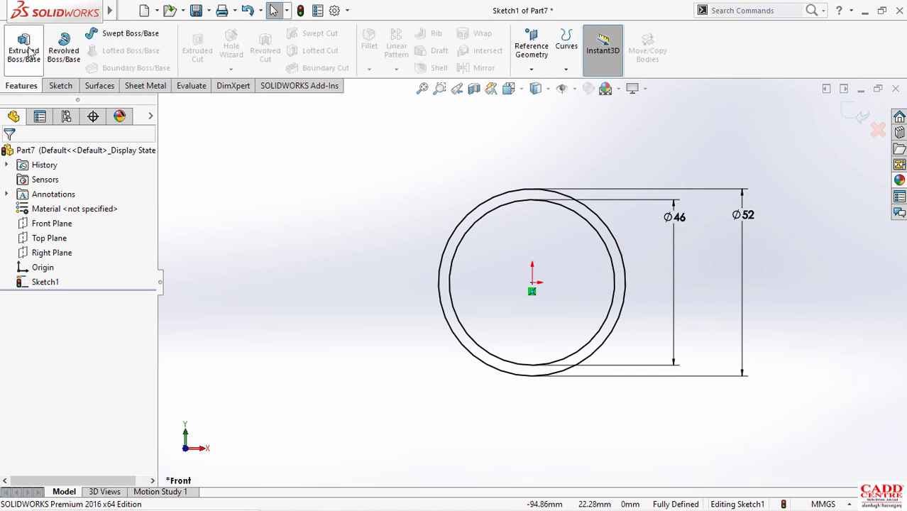
click(24, 47)
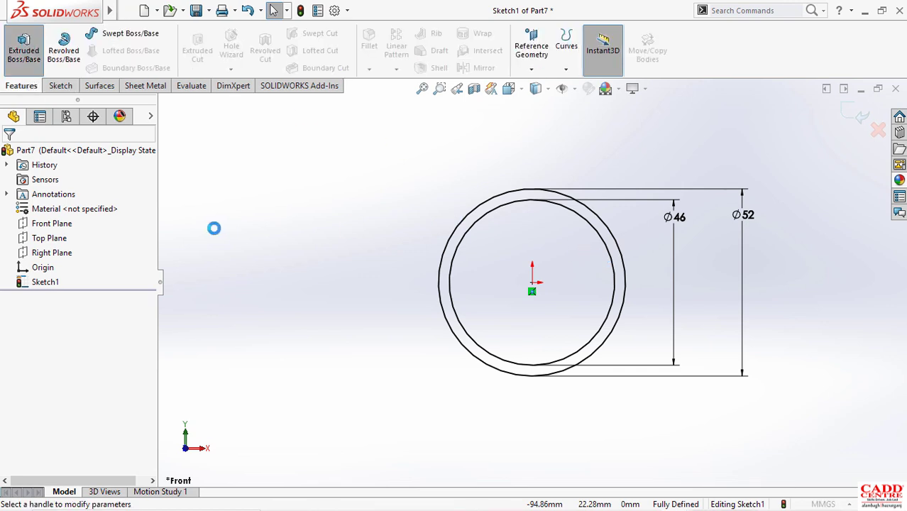
click(95, 195)
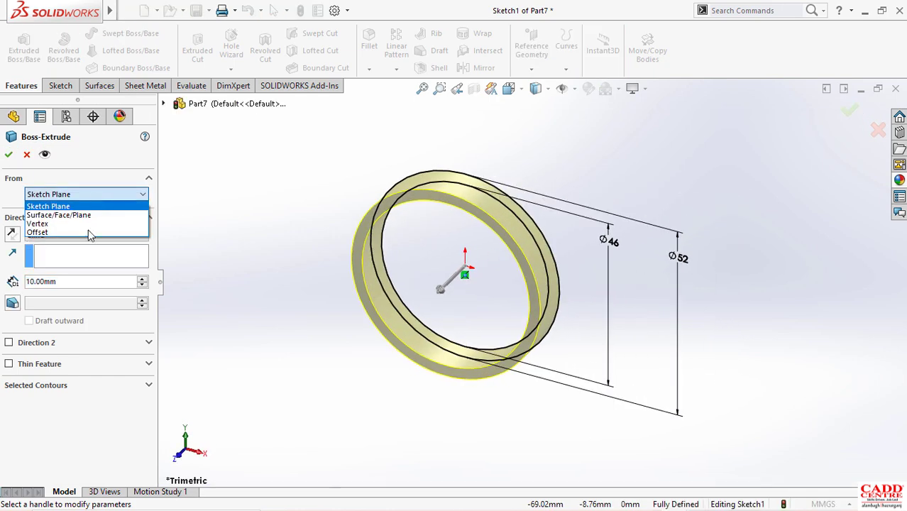
click(71, 206)
click(95, 235)
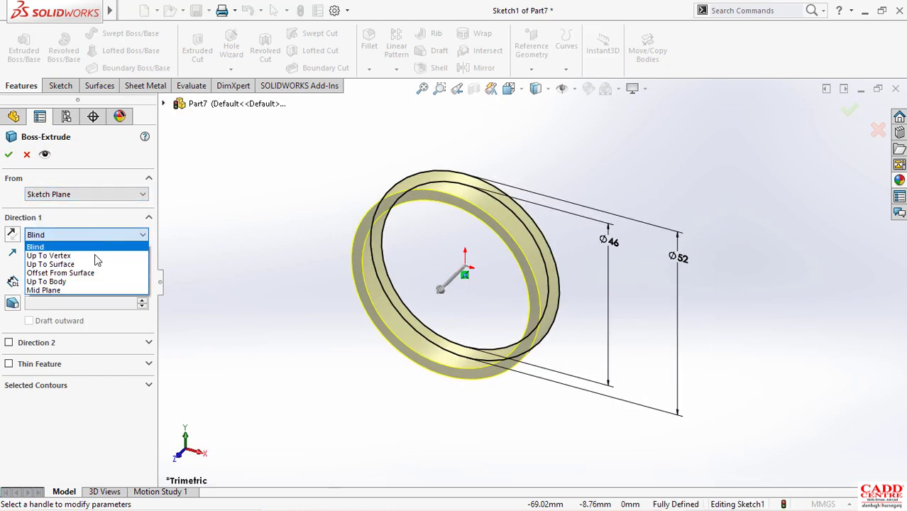
click(88, 289)
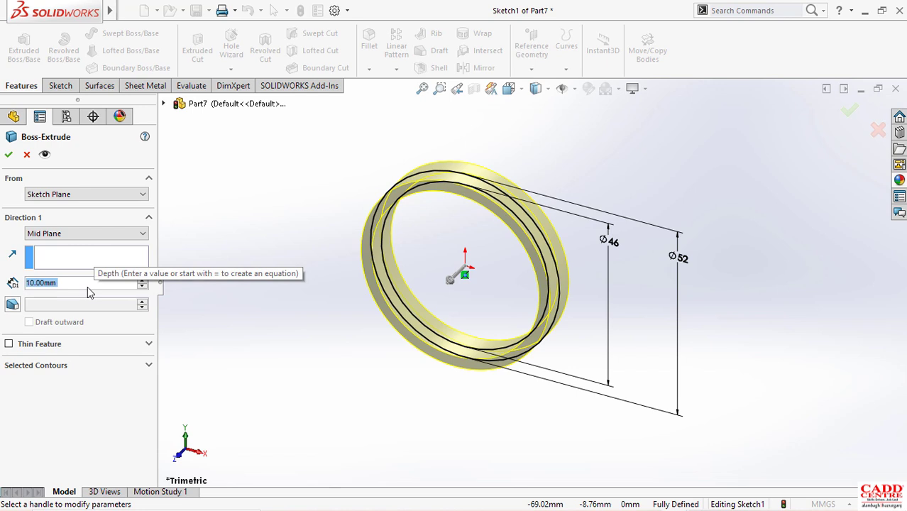
text(70)
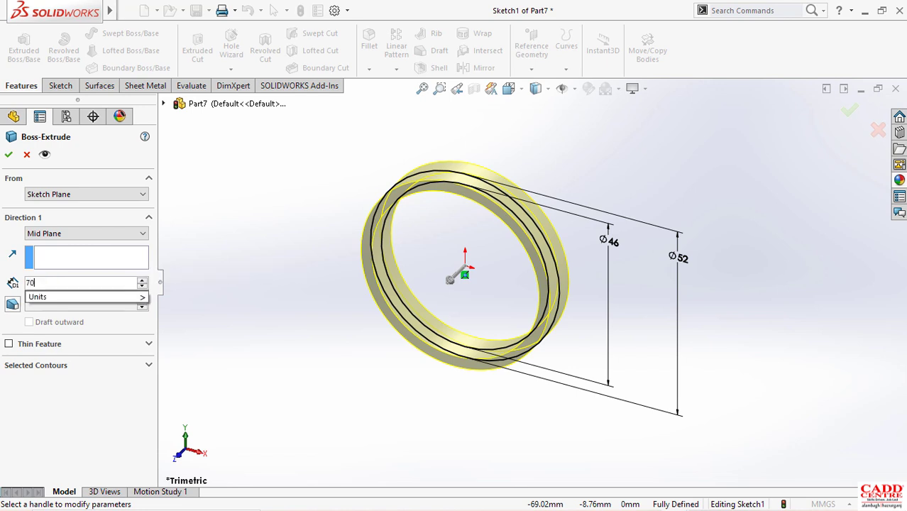
key(Return)
click(8, 154)
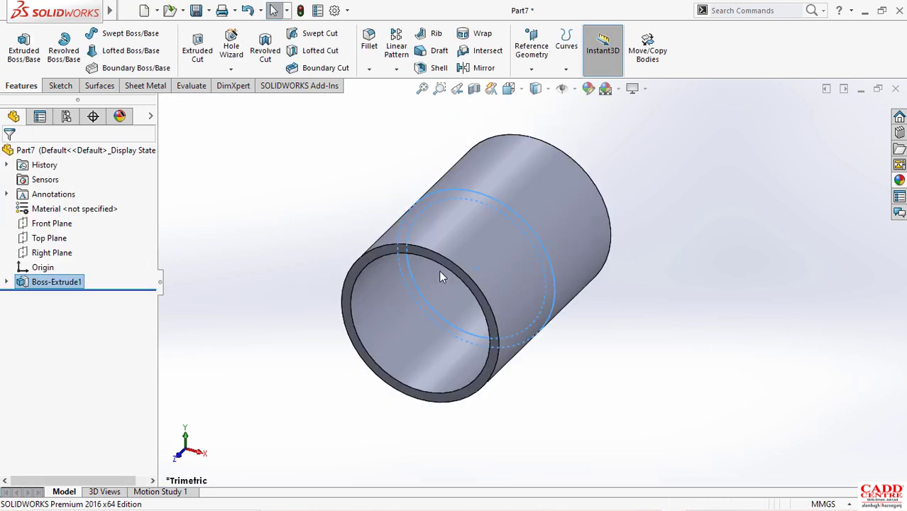
scroll(522, 289, up, 3)
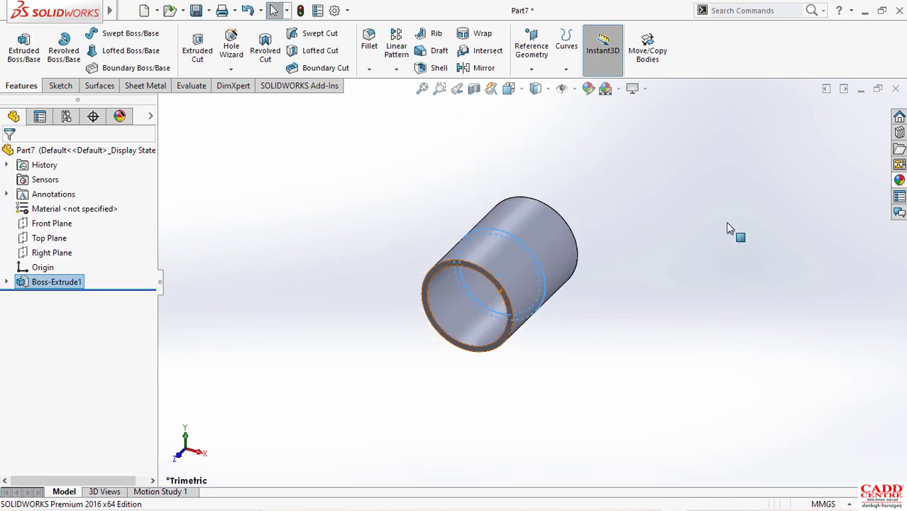
click(726, 222)
scroll(576, 272, down, 1)
middle_drag(568, 271, 766, 169)
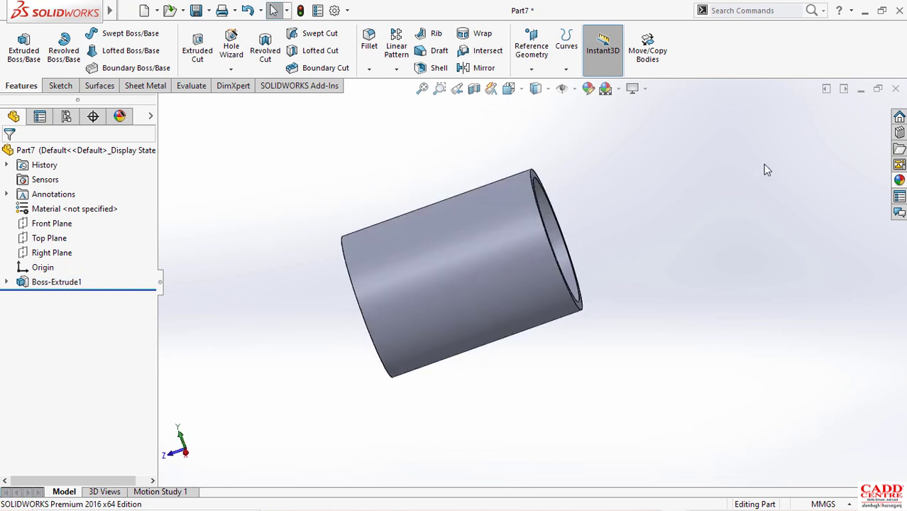
Minimize the master rod bearing part, create a new part and start a sketch on its Front Plane.
click(861, 89)
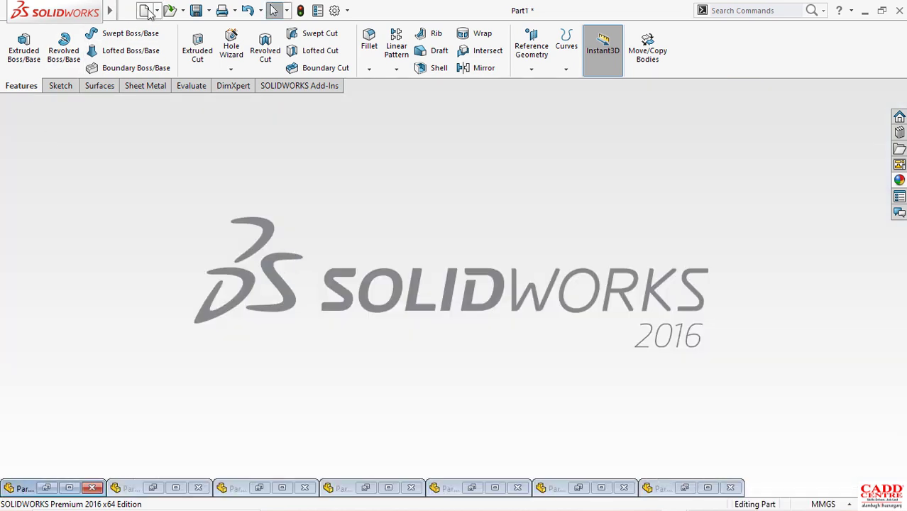
click(146, 11)
double_click(340, 242)
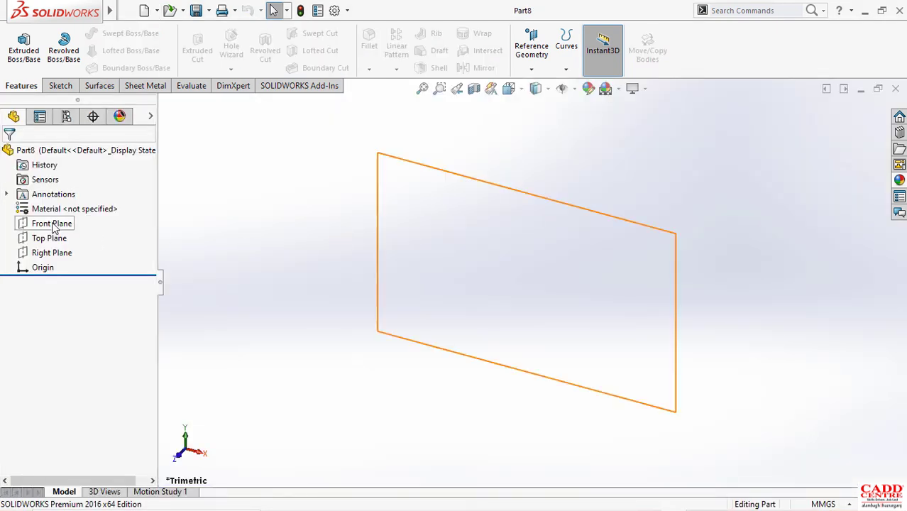
click(52, 223)
click(67, 201)
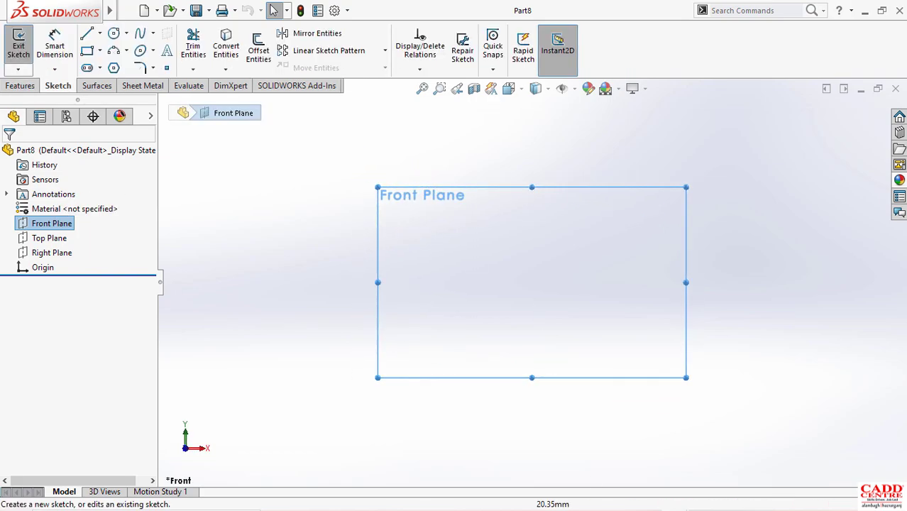
Review the small-parts reference sheet in Photos and browse the master rod, piston and articulated rod drawings.
mouse_move(655, 502)
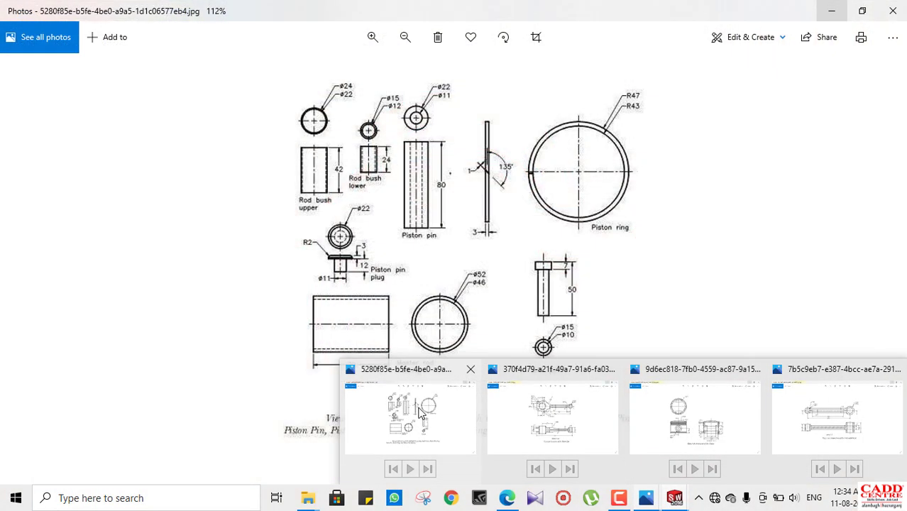
click(429, 408)
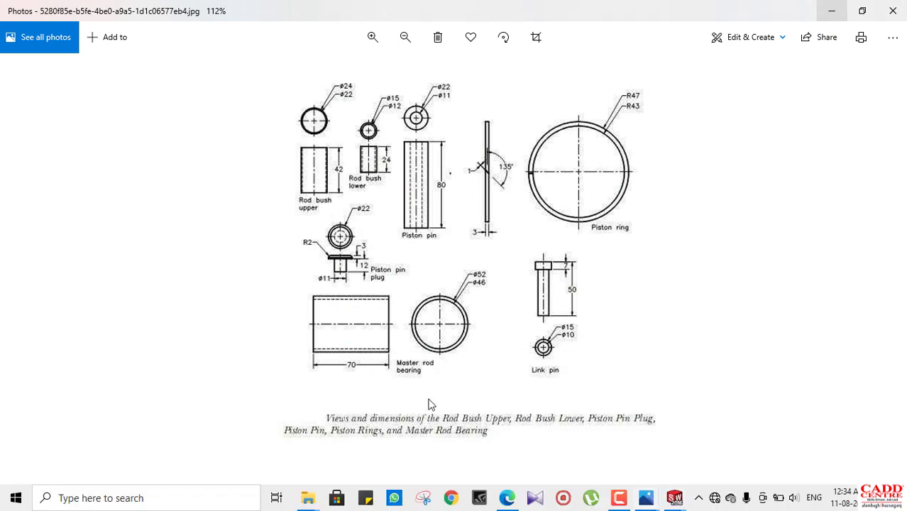
click(832, 11)
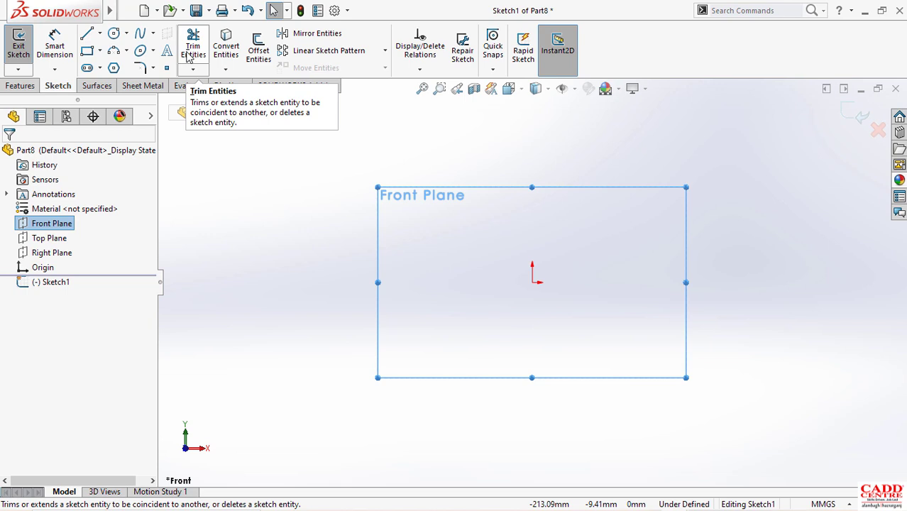
key(super+Tab)
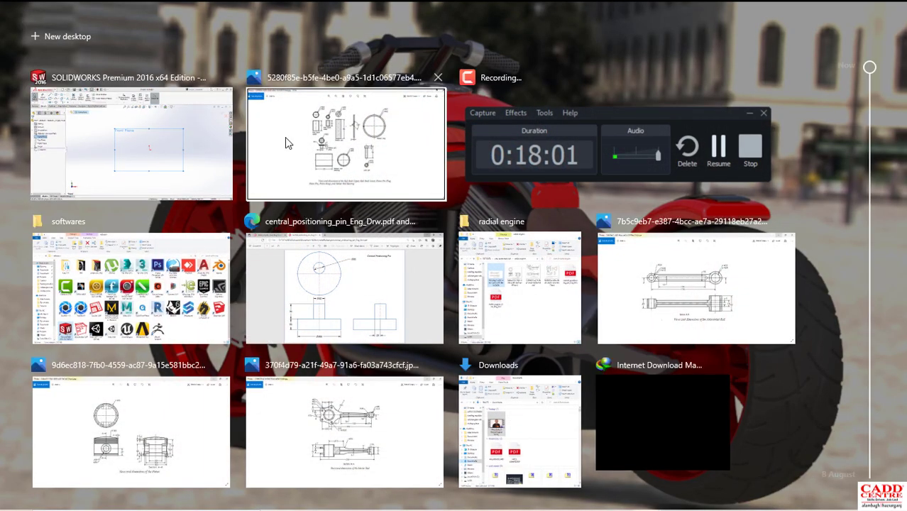
click(287, 143)
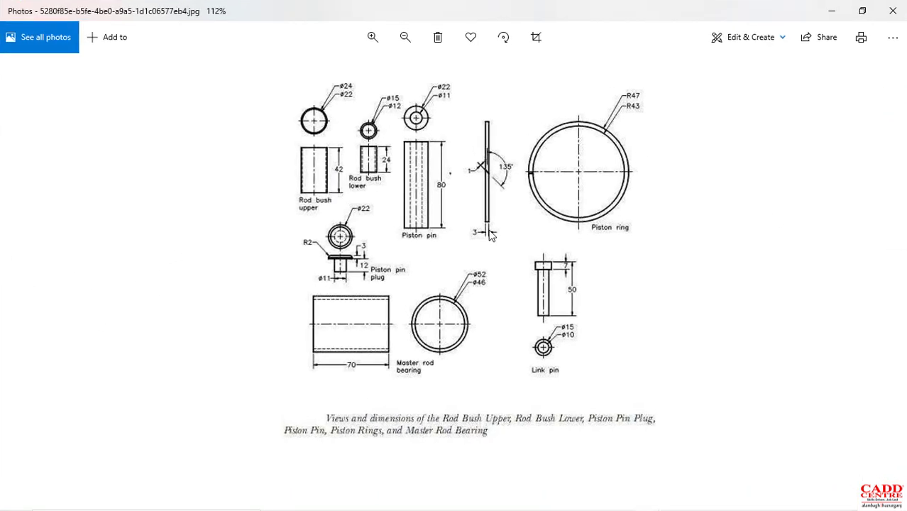
scroll(490, 236, down, 1)
click(18, 266)
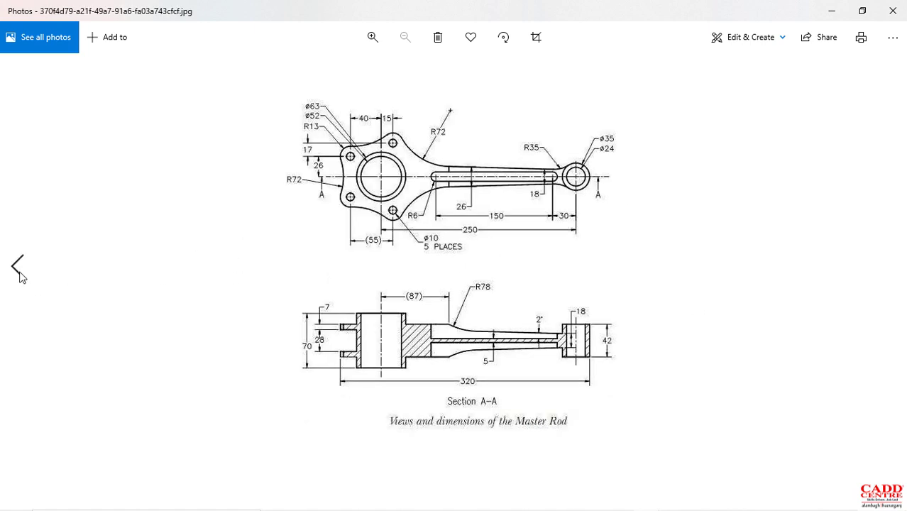
click(18, 268)
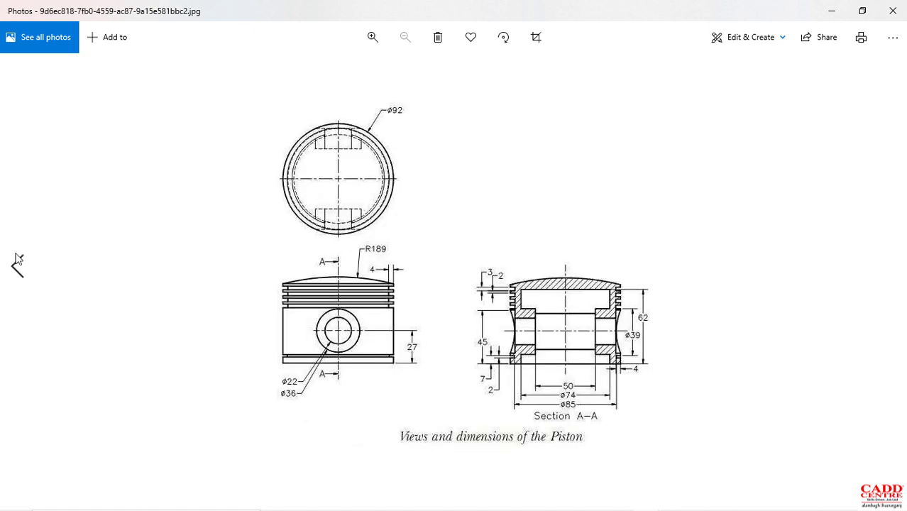
click(17, 267)
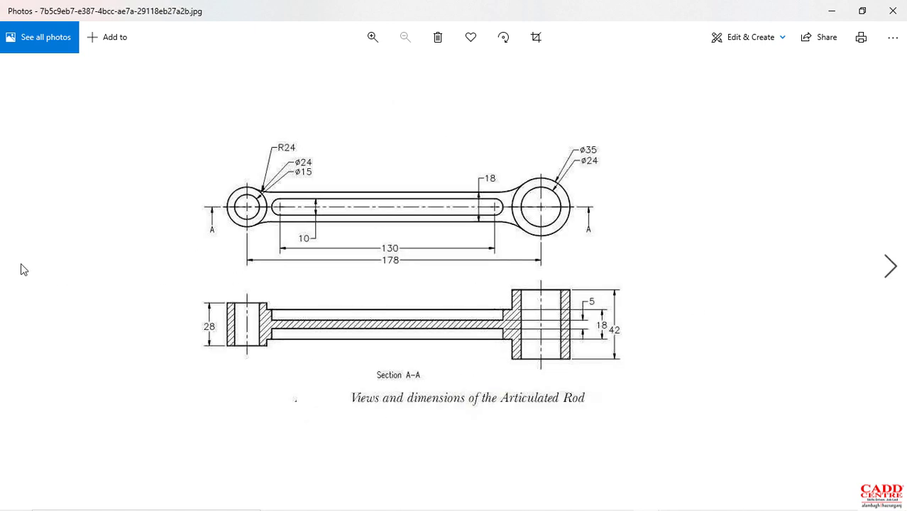
Compare the articulated rod and master rod drawings, check the link pin on the small-parts sheet, and close Photos.
click(891, 266)
click(892, 266)
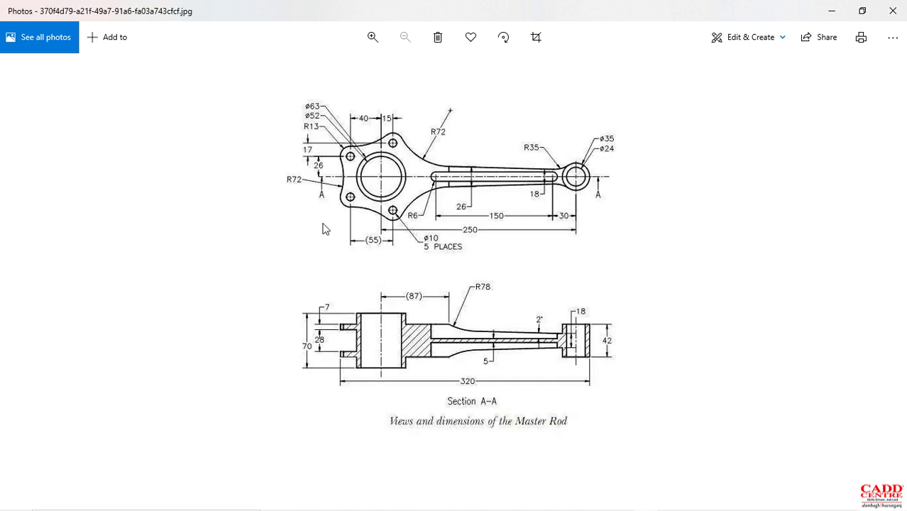
click(18, 266)
click(18, 266)
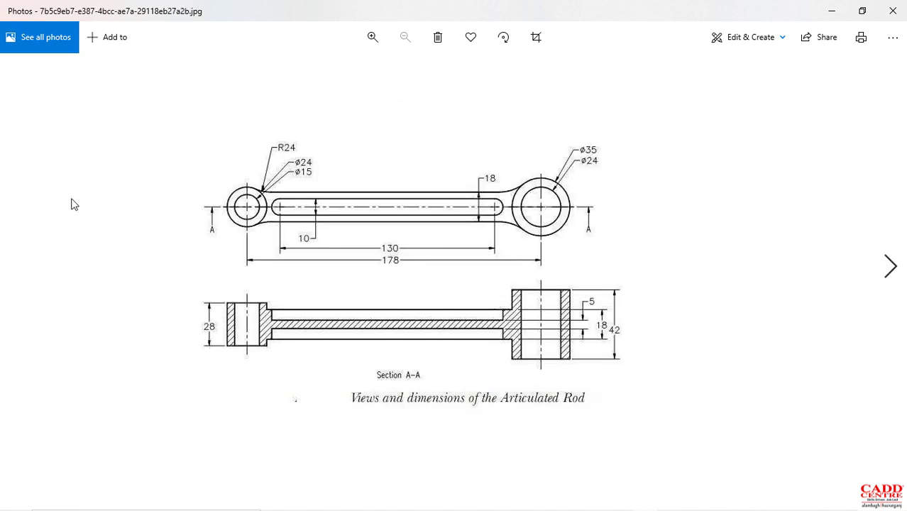
click(895, 267)
click(895, 267)
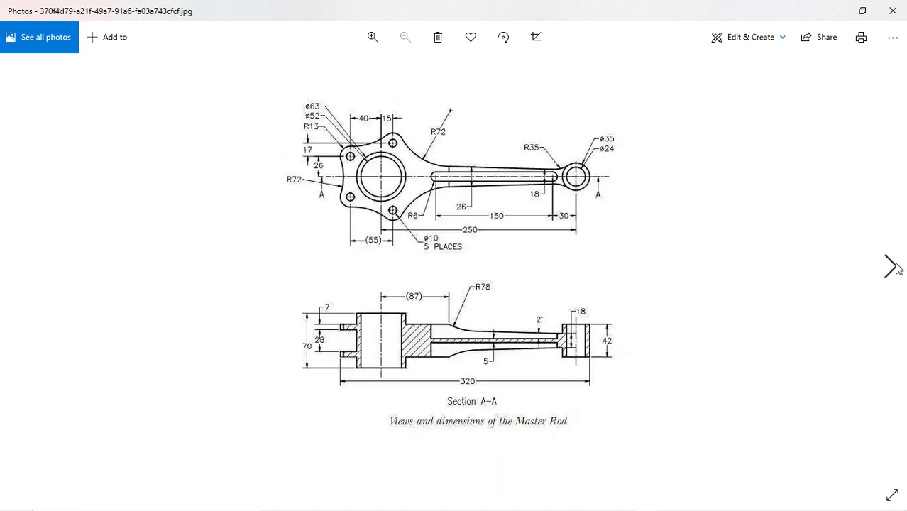
click(895, 267)
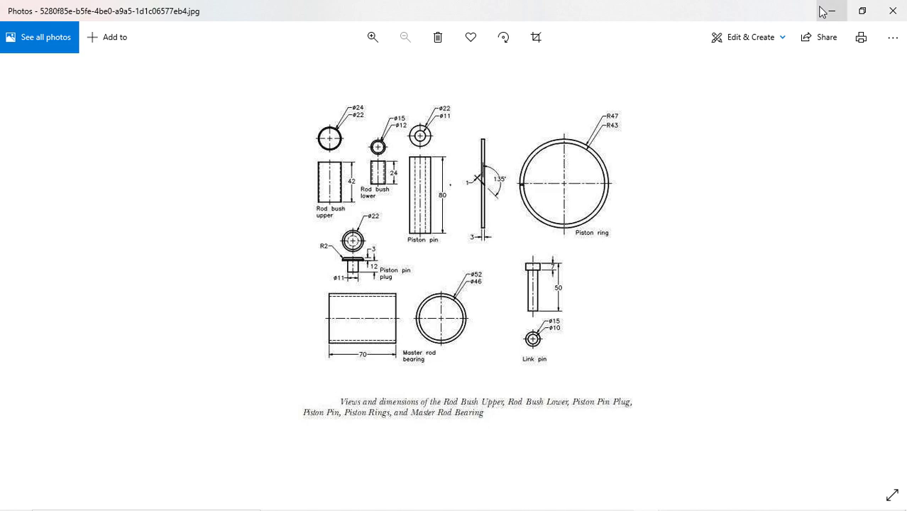
click(894, 10)
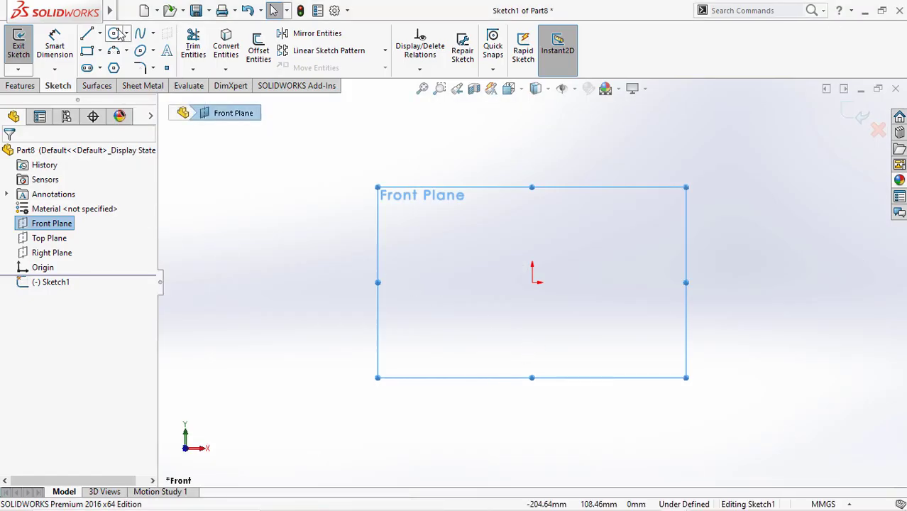
Sketch a circle centred on the origin on the Front Plane and dimension its diameter as 15 mm.
click(114, 34)
click(533, 282)
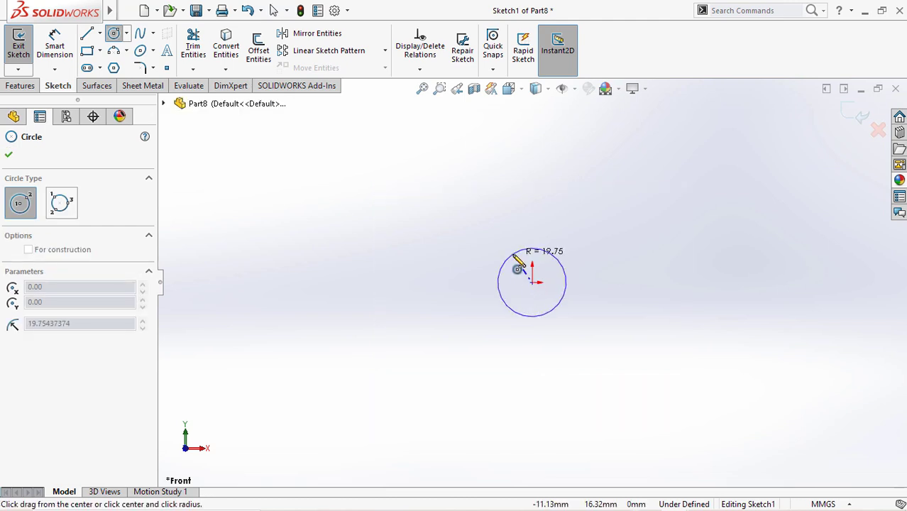
click(514, 258)
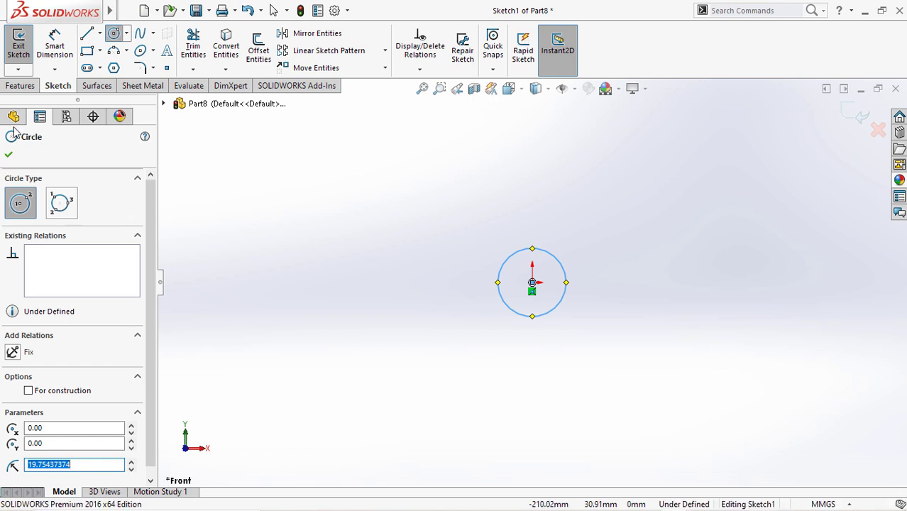
click(9, 156)
right_drag(603, 280, 599, 221)
click(610, 280)
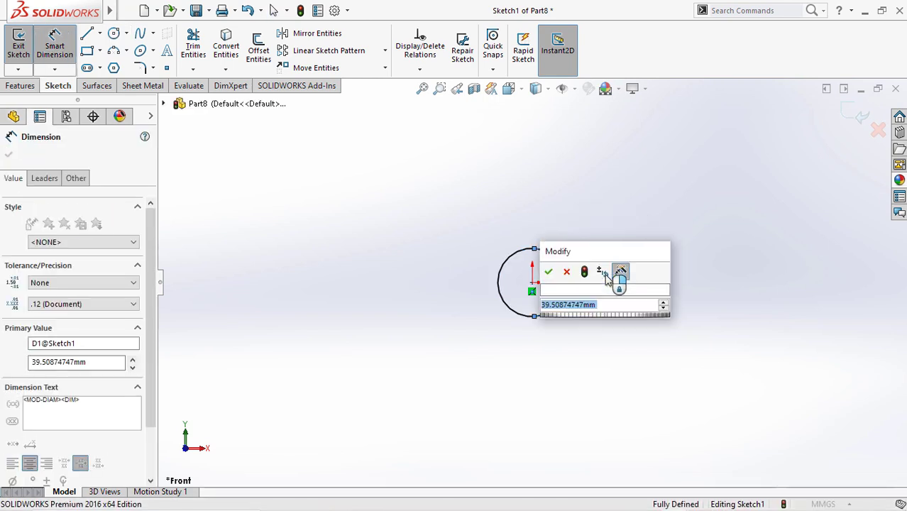
text(15)
key(Return)
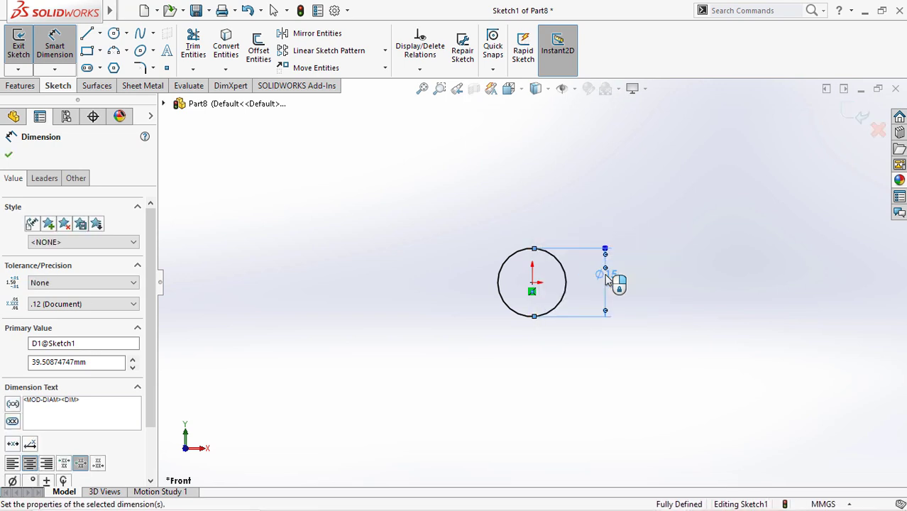
click(9, 154)
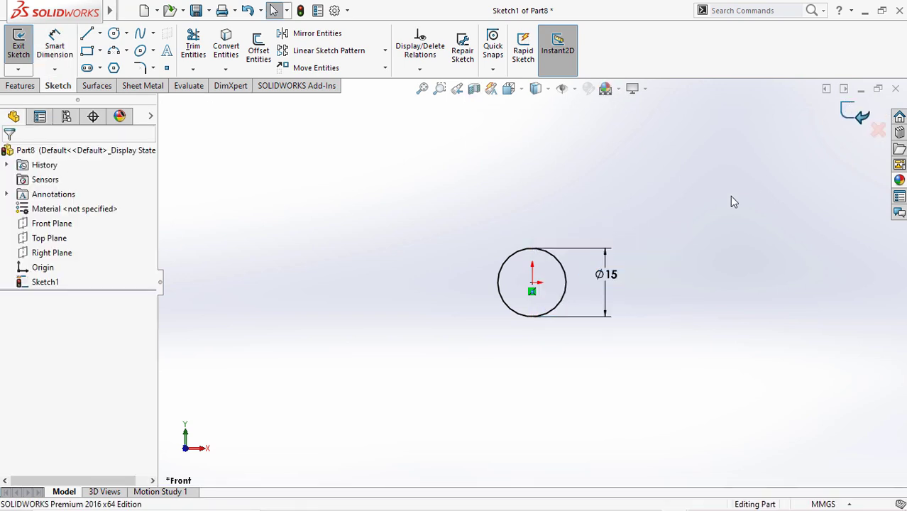
Extrude the 15 mm circle 7 mm from the sketch plane with the Blind end condition to form the pin head.
click(23, 53)
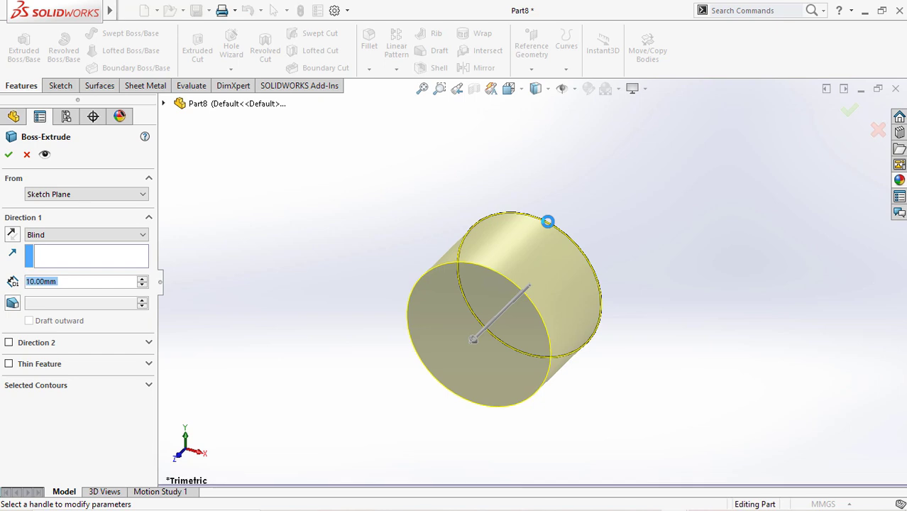
text(7)
key(Return)
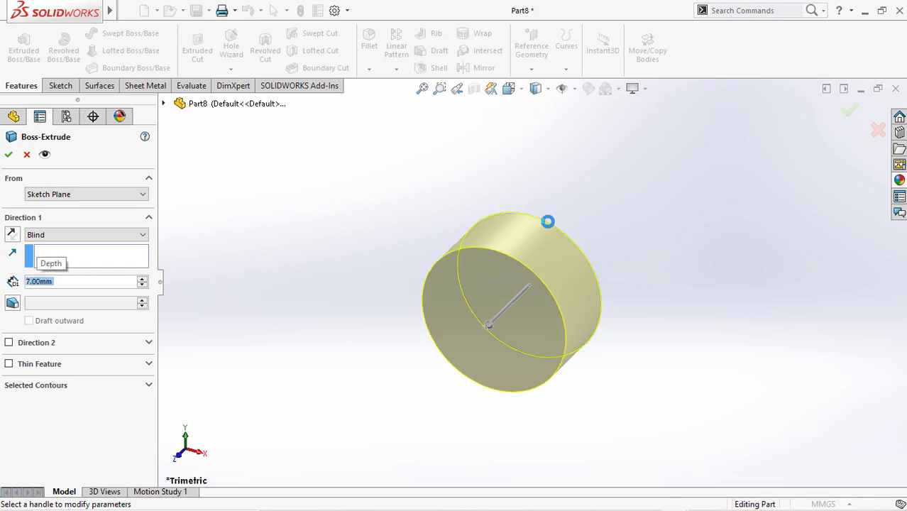
click(8, 155)
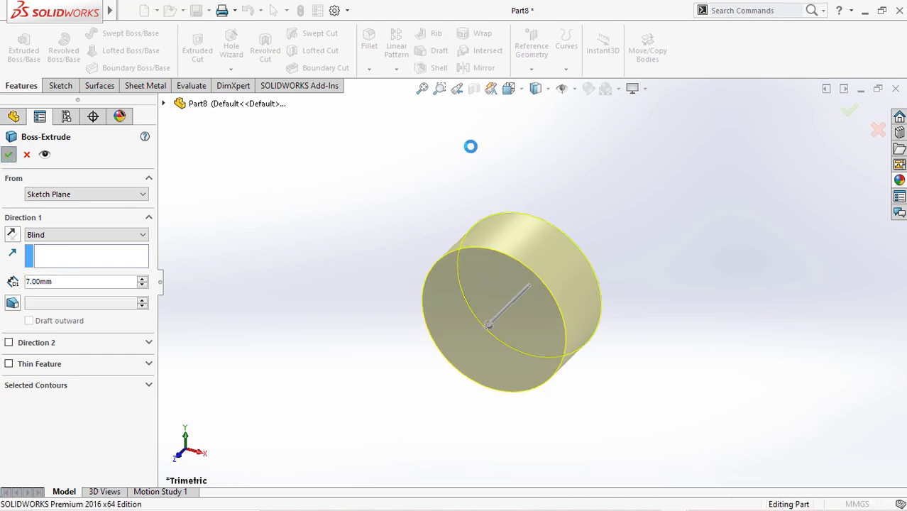
Start a sketch on the pin head's front face and draw a circle about 6.6 mm in diameter centred on the origin.
right_click(484, 294)
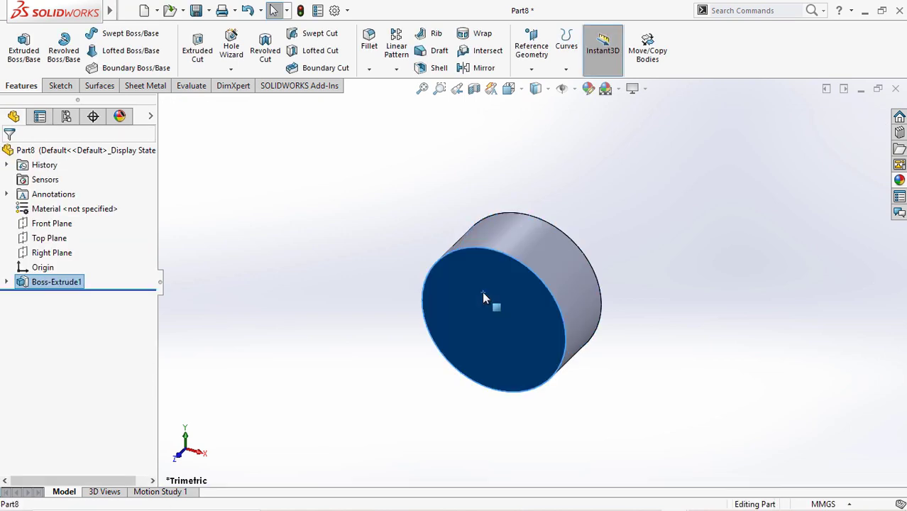
click(509, 127)
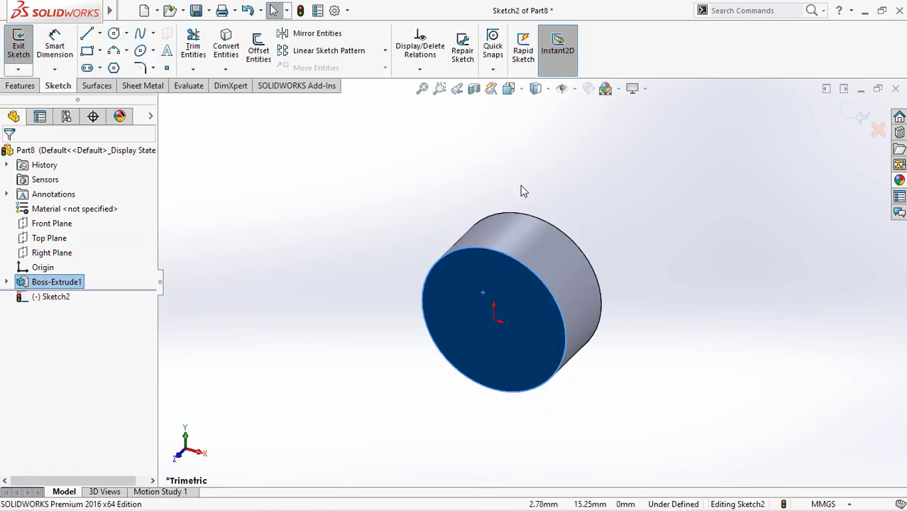
click(113, 33)
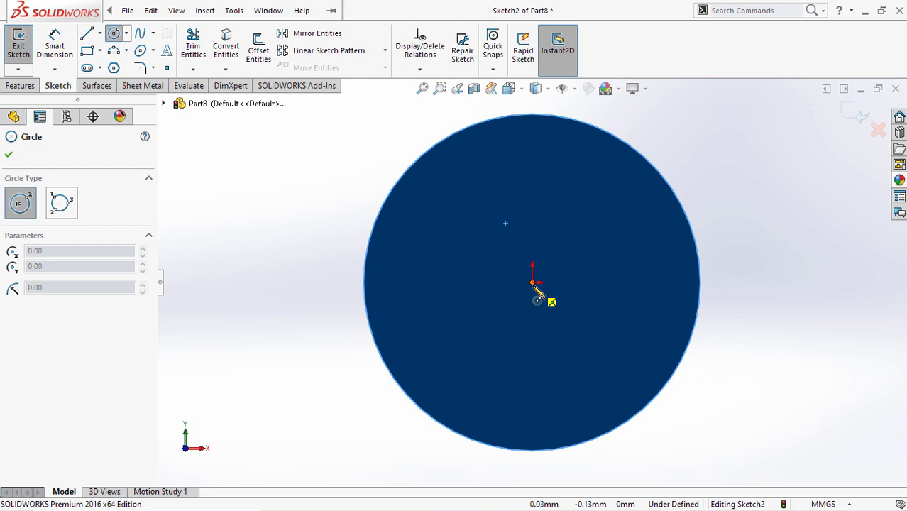
click(533, 284)
click(509, 213)
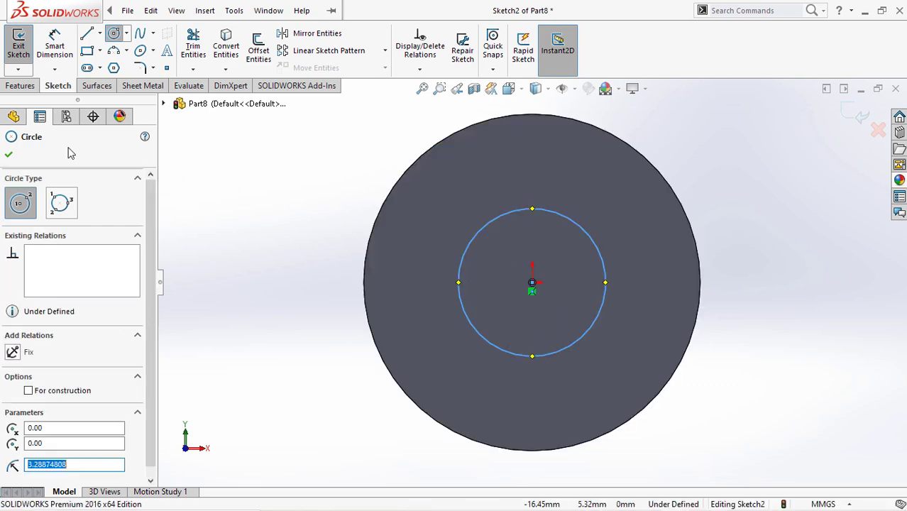
click(7, 159)
Dimension the diameter of the circle on the pin head as 10 mm and exit the sketch.
scroll(502, 266, up, 3)
right_drag(705, 240, 706, 194)
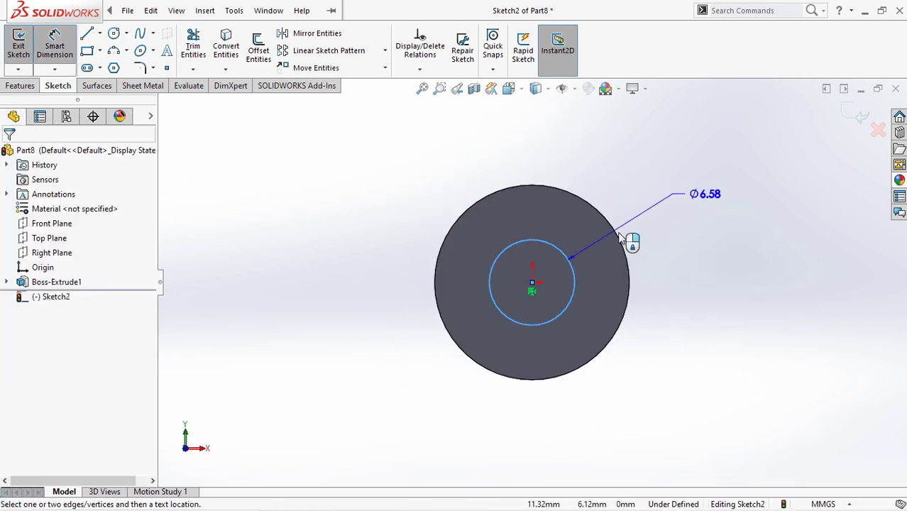
click(699, 245)
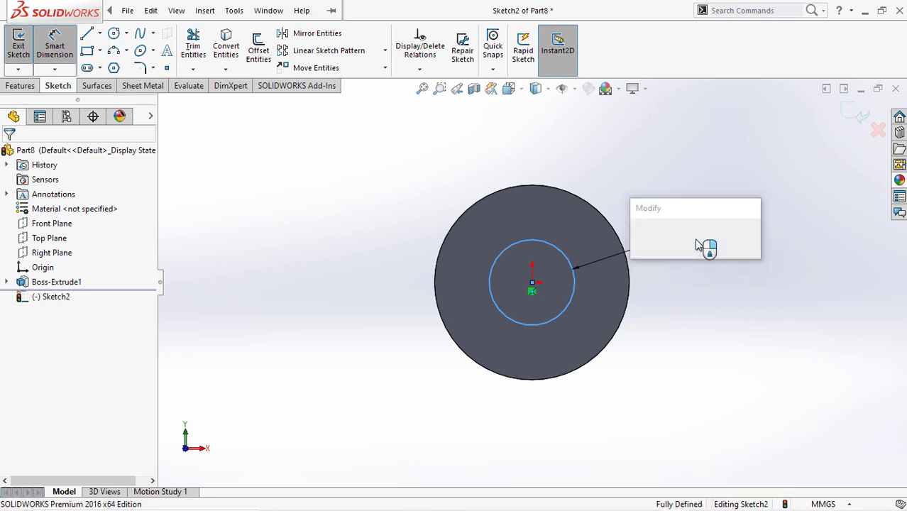
text(10)
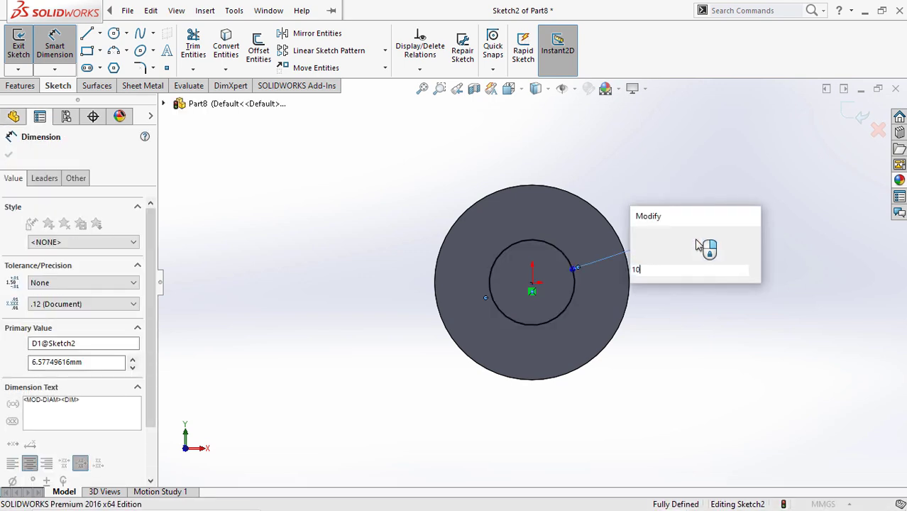
key(Return)
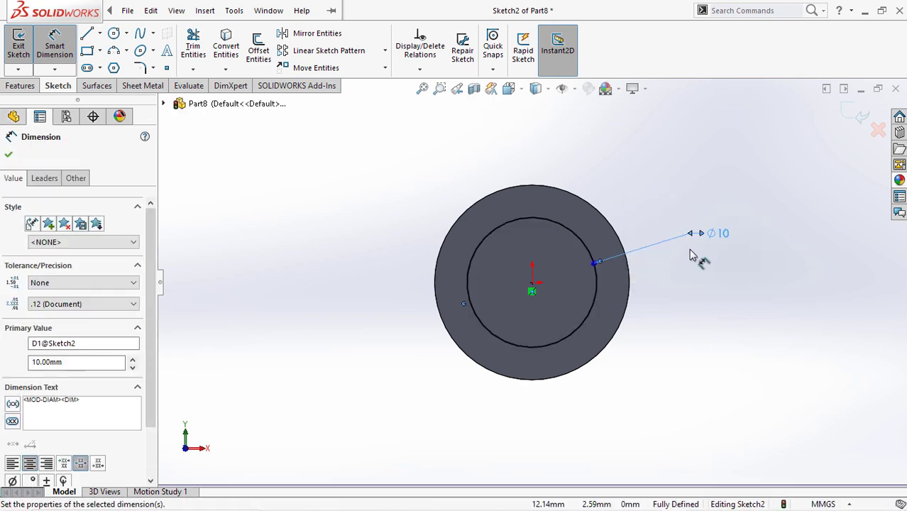
click(8, 158)
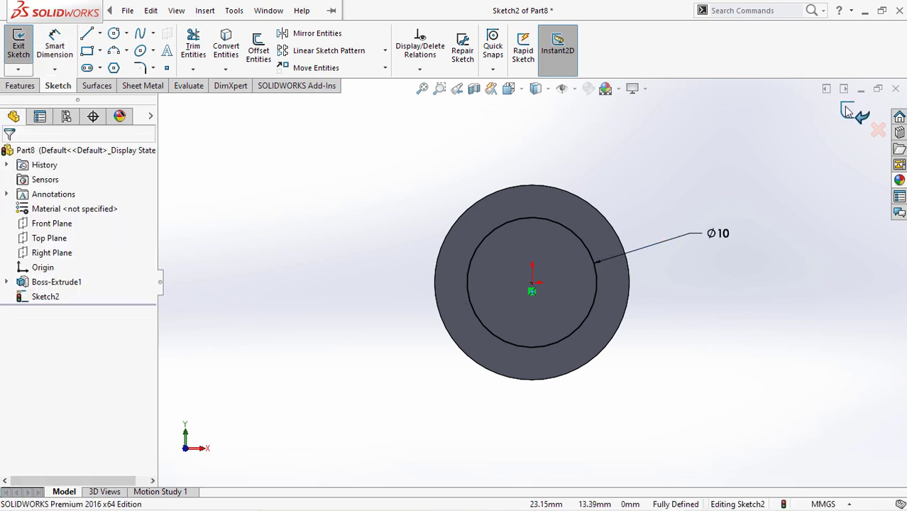
double_click(751, 125)
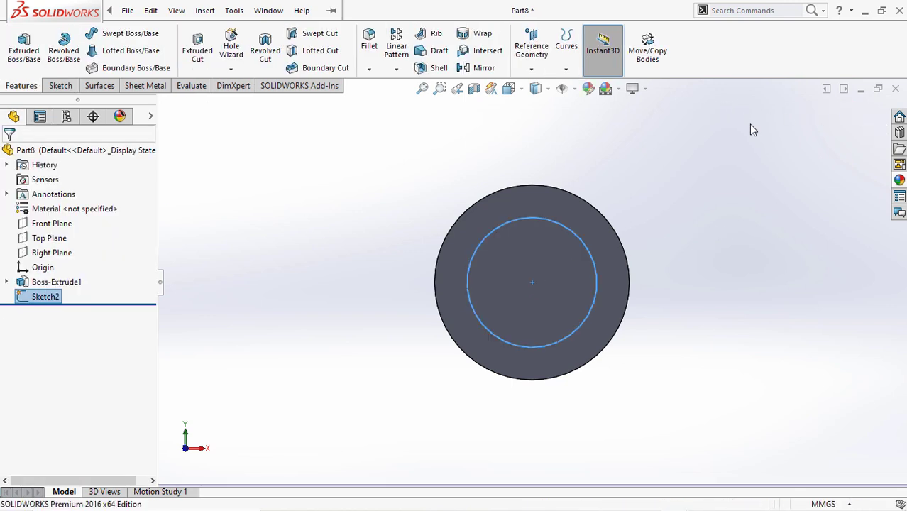
Extrude the 10 mm circle 43 mm outward from the head with the Blind end condition, merging the result, to form the pin shank.
scroll(547, 218, up, 2)
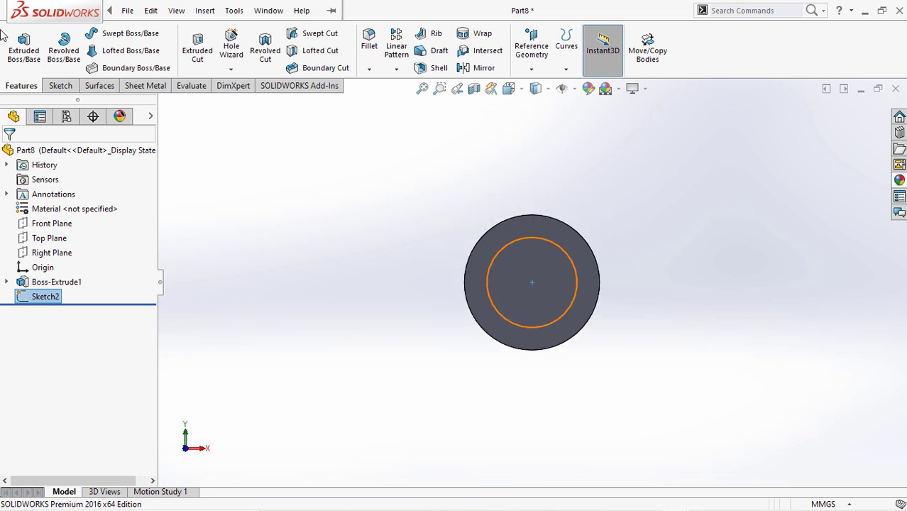
click(22, 51)
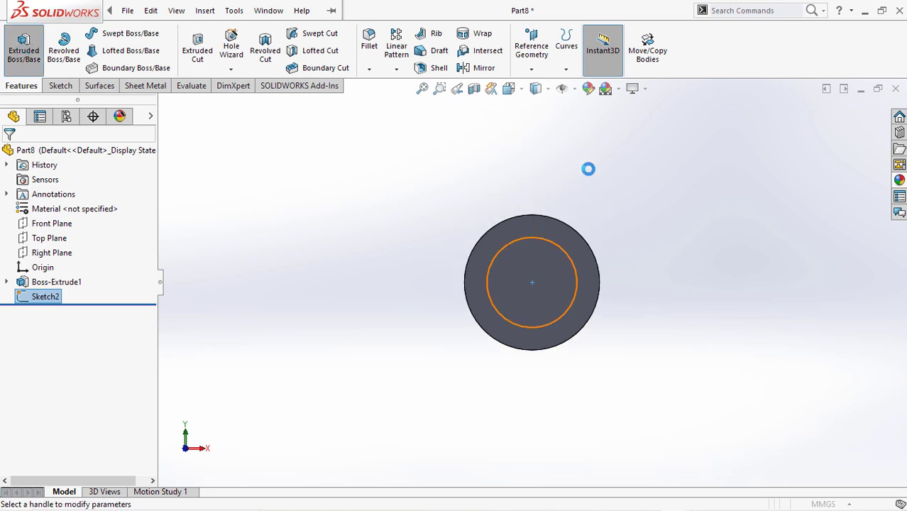
text(4)
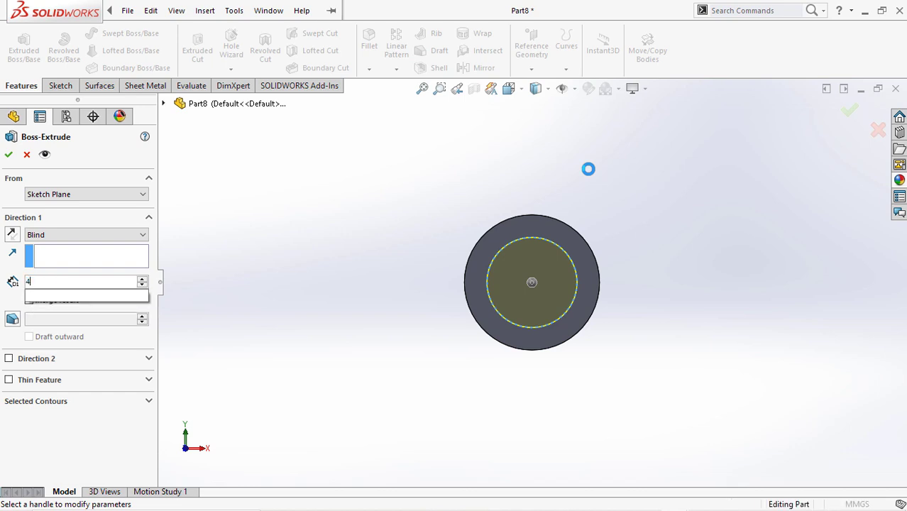
text(3)
key(Return)
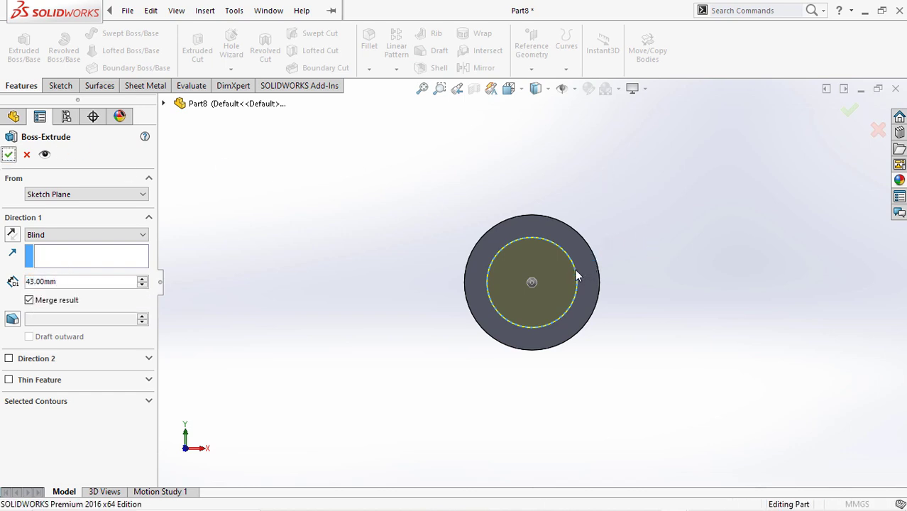
key(Return)
scroll(575, 271, up, 2)
middle_drag(576, 271, 629, 362)
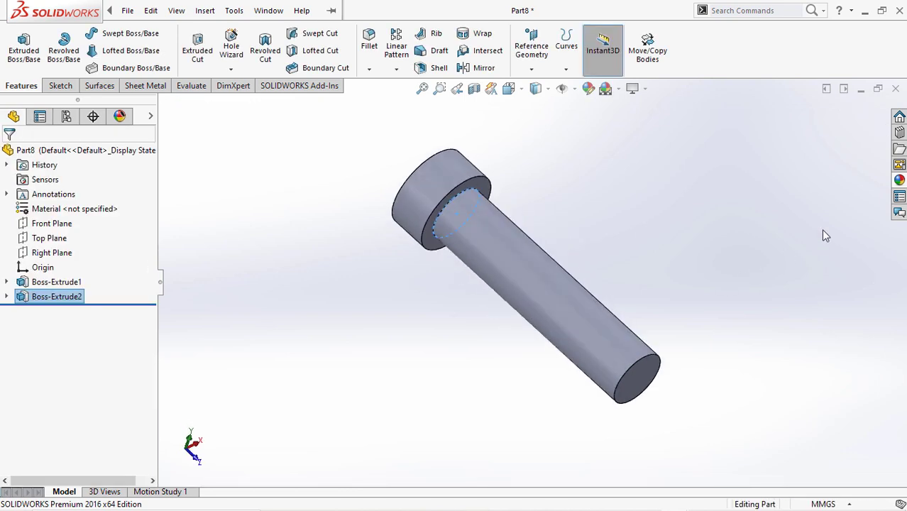
Apply the brushed copper appearance to the whole link pin part.
click(900, 180)
scroll(778, 364, down, 2)
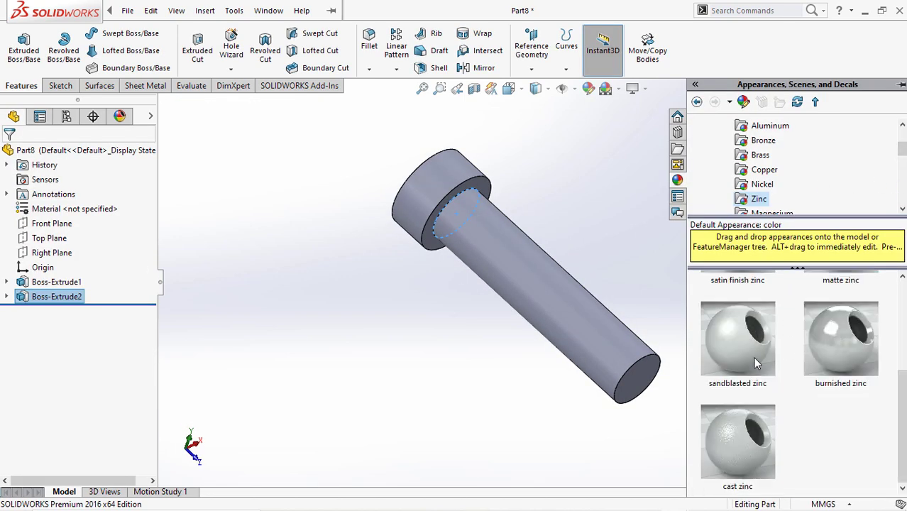
click(754, 170)
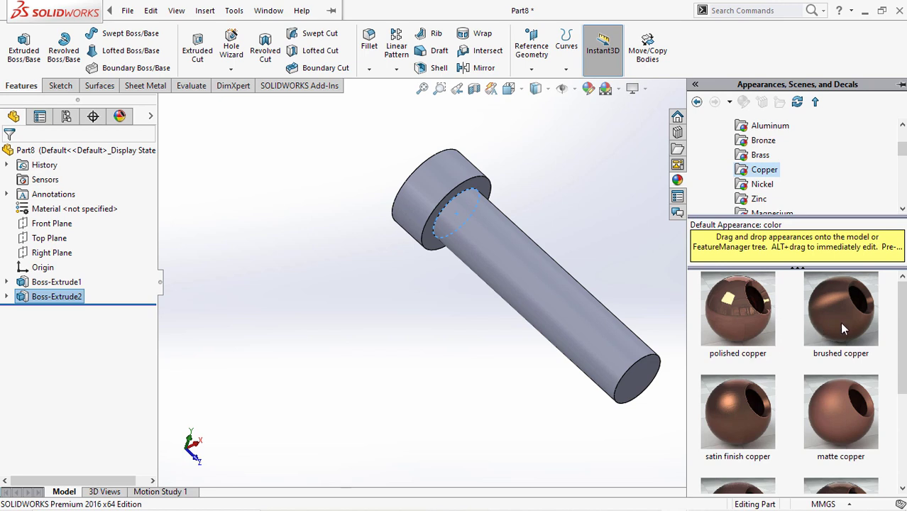
mouse_move(843, 323)
mouse_down()
mouse_move(625, 320)
mouse_move(511, 295)
mouse_up()
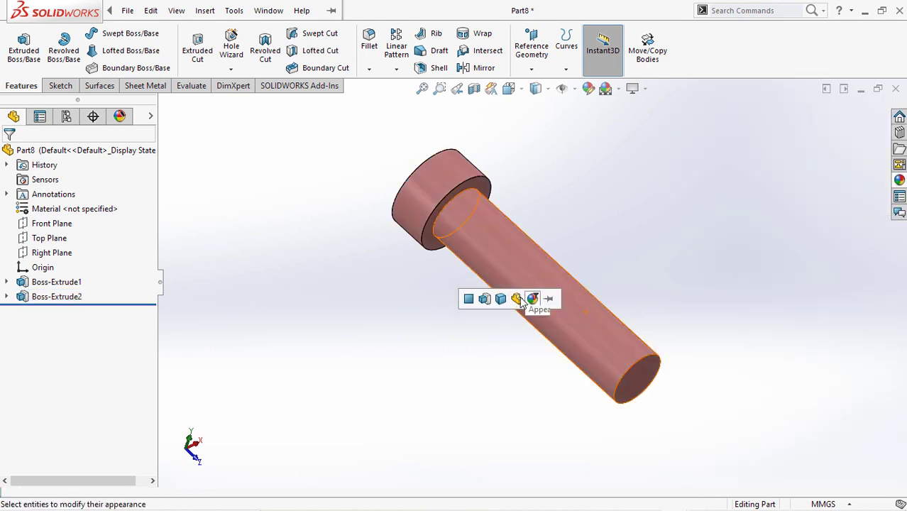
click(527, 299)
Minimize the finished link pin part, restore the Part1 window and inspect its disc with the protruding pin.
middle_drag(522, 276, 595, 305)
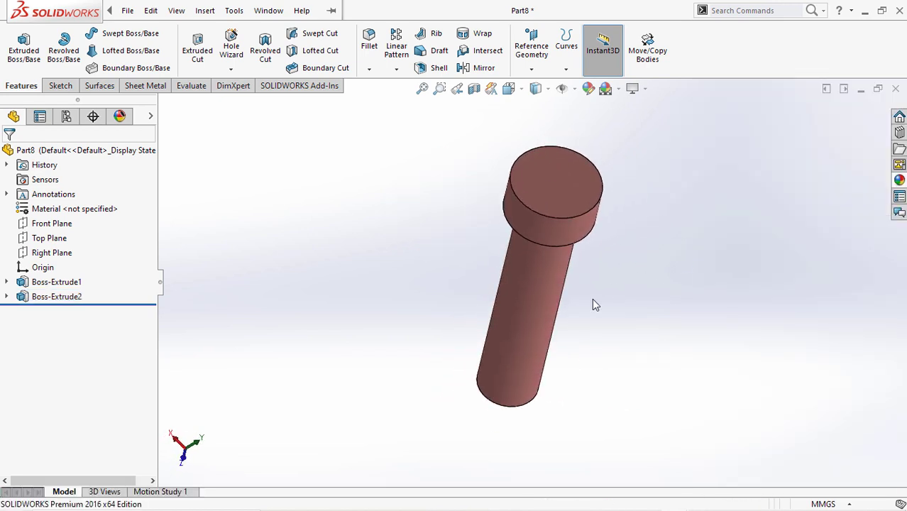
scroll(595, 304, up, 3)
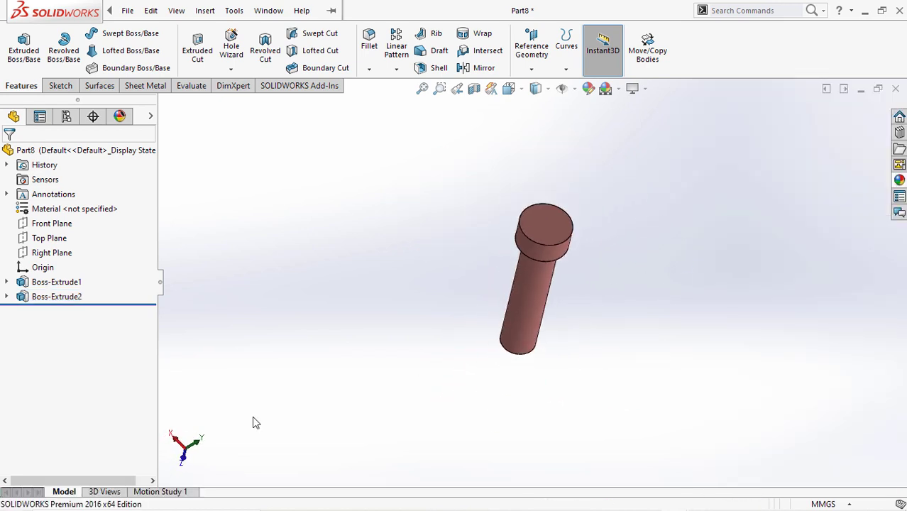
click(861, 90)
click(70, 488)
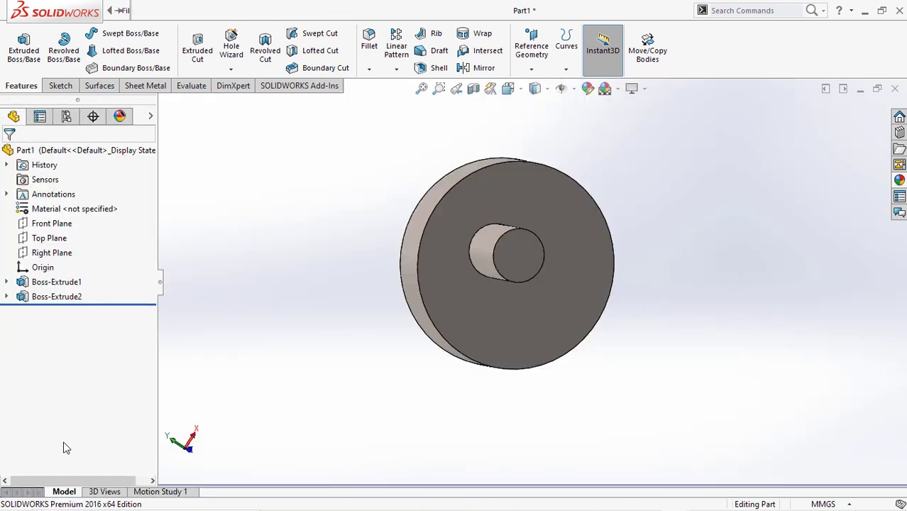
middle_drag(557, 307, 568, 282)
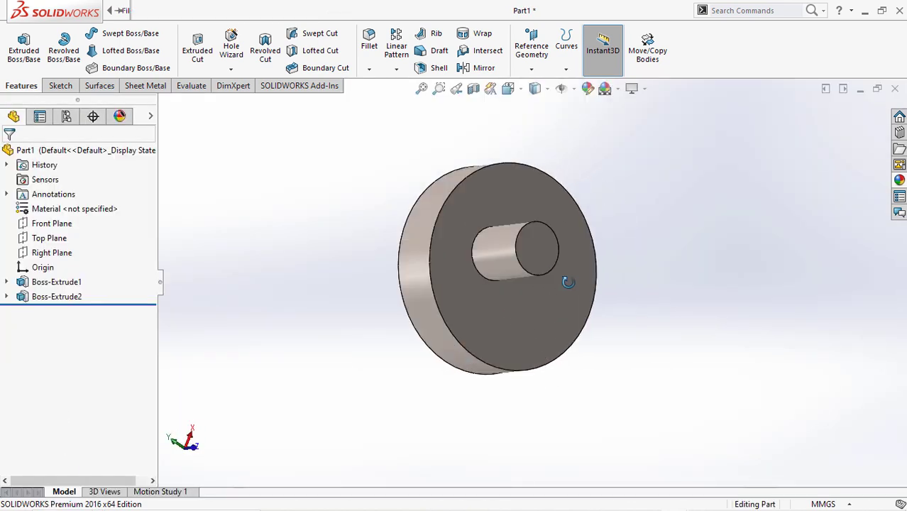
Minimize Part1 and examine the hollow cylinders in Part2 and Part3 in turn, minimizing each one before restoring Part4.
click(861, 89)
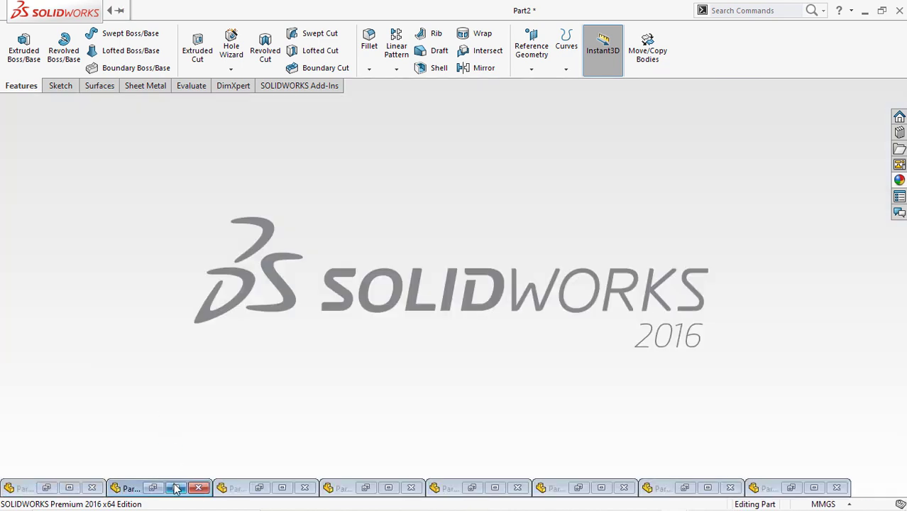
click(176, 489)
middle_drag(385, 276, 490, 229)
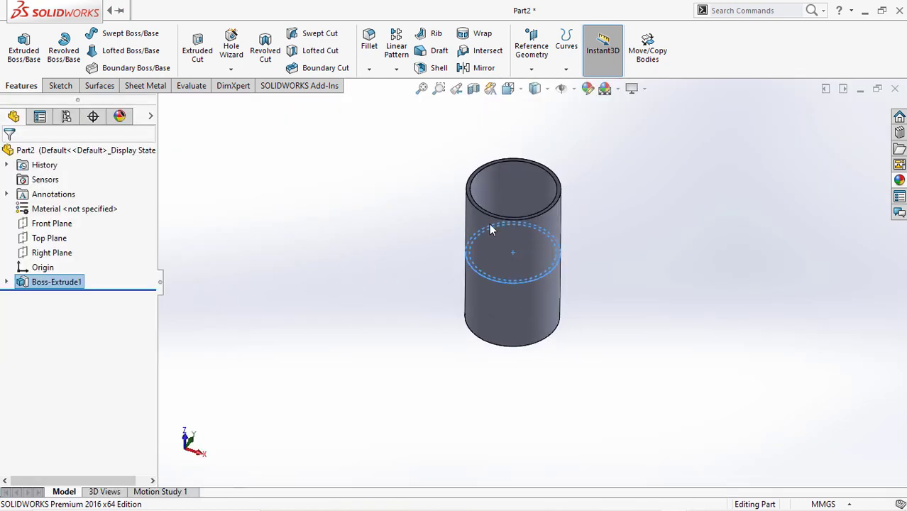
middle_drag(560, 269, 510, 264)
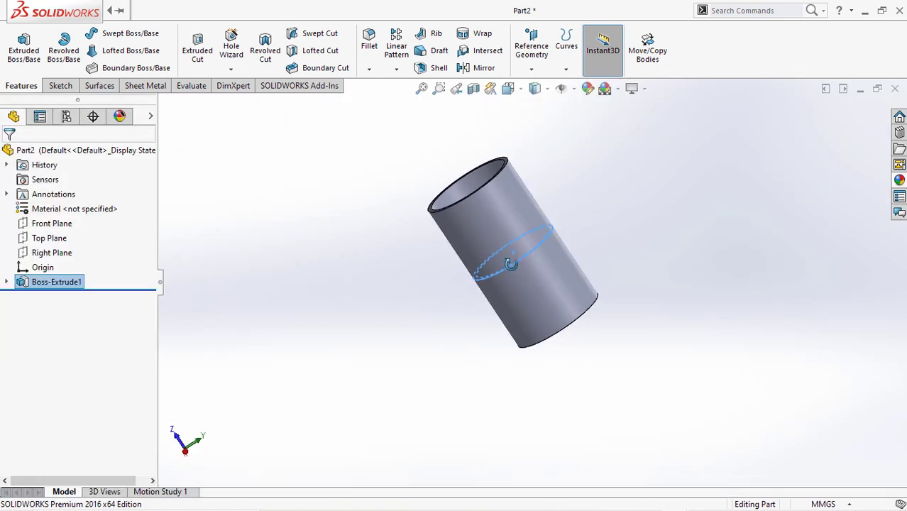
click(860, 91)
click(283, 490)
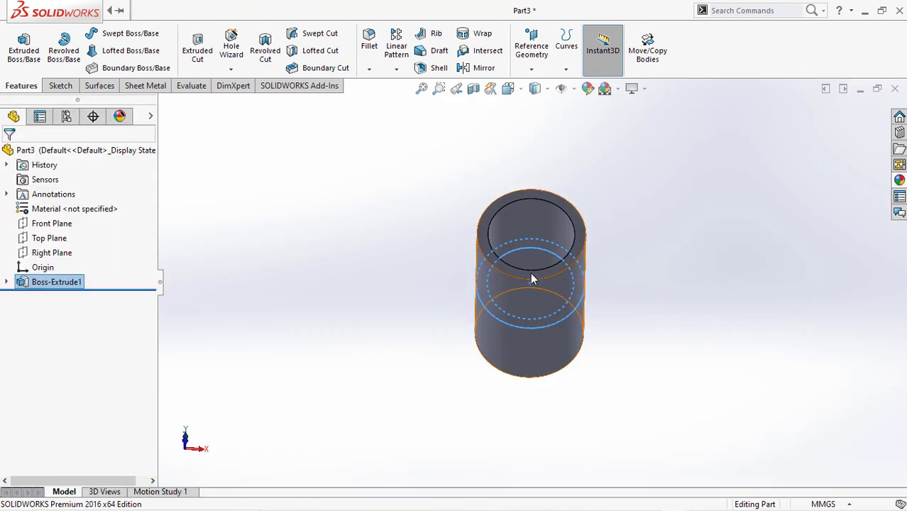
middle_drag(532, 274, 608, 231)
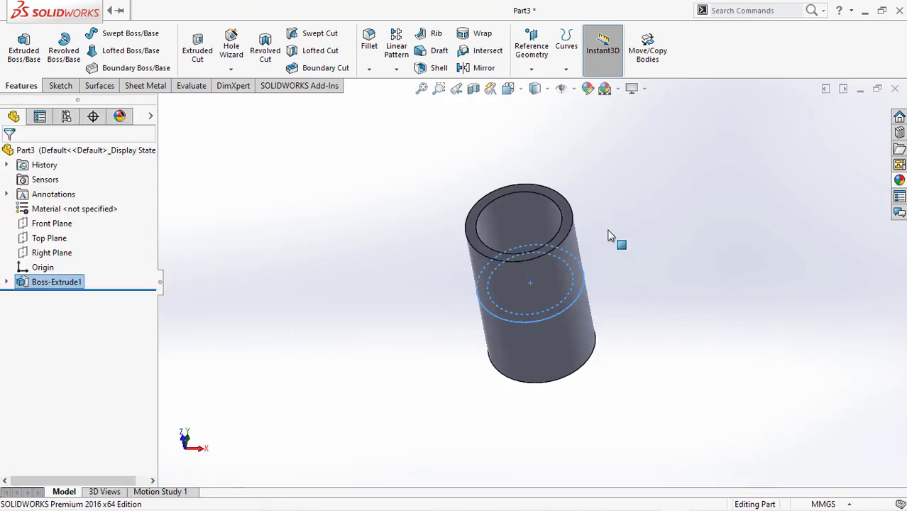
click(859, 91)
click(383, 490)
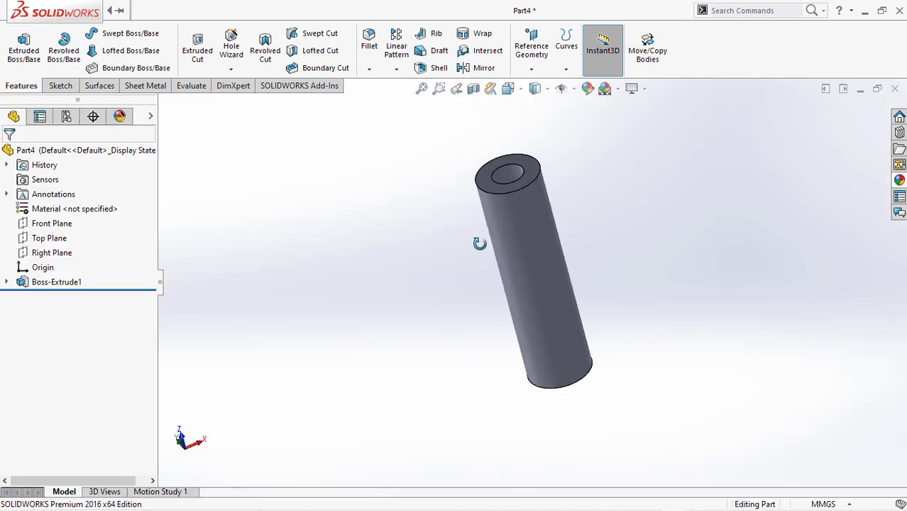